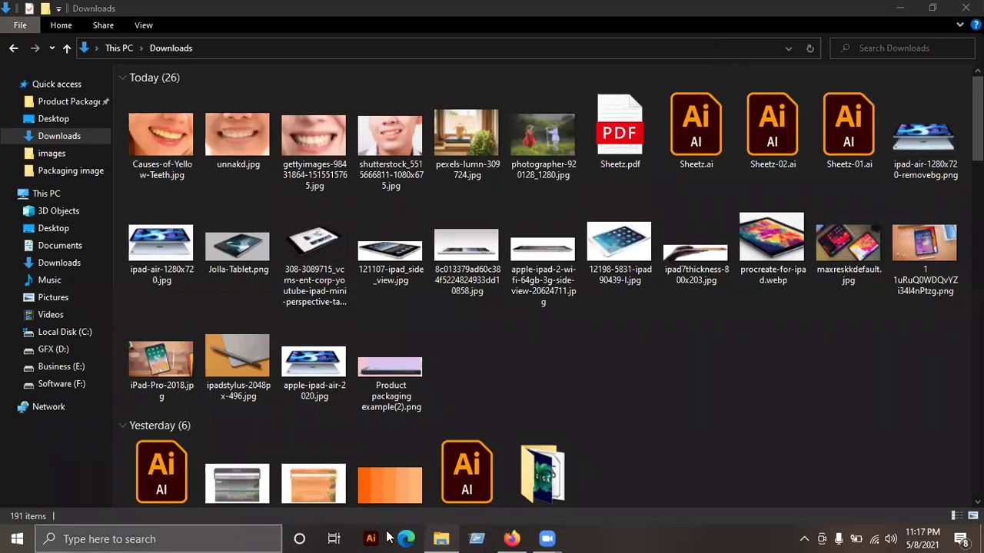
Step: Bring the Firefox window in front of File Explorer, showing a new tab
click(511, 539)
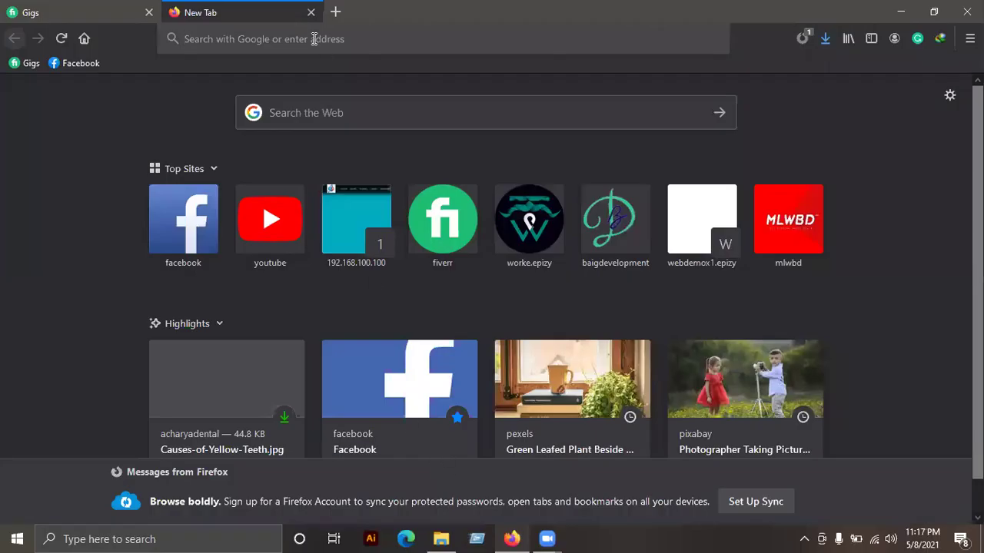
Step: Search Google for 'image for object remove'
click(314, 39)
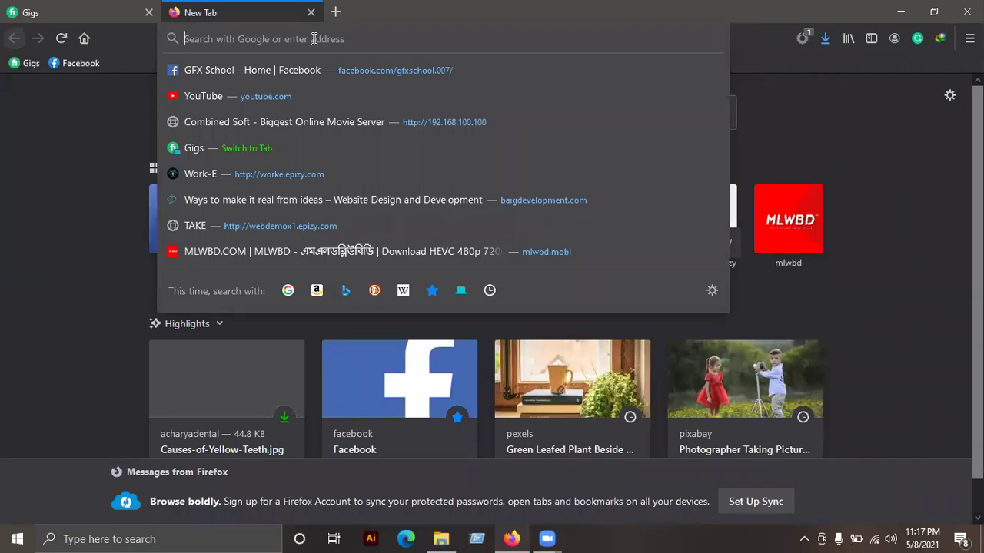
text(image d)
key(BackSpace)
text(for )
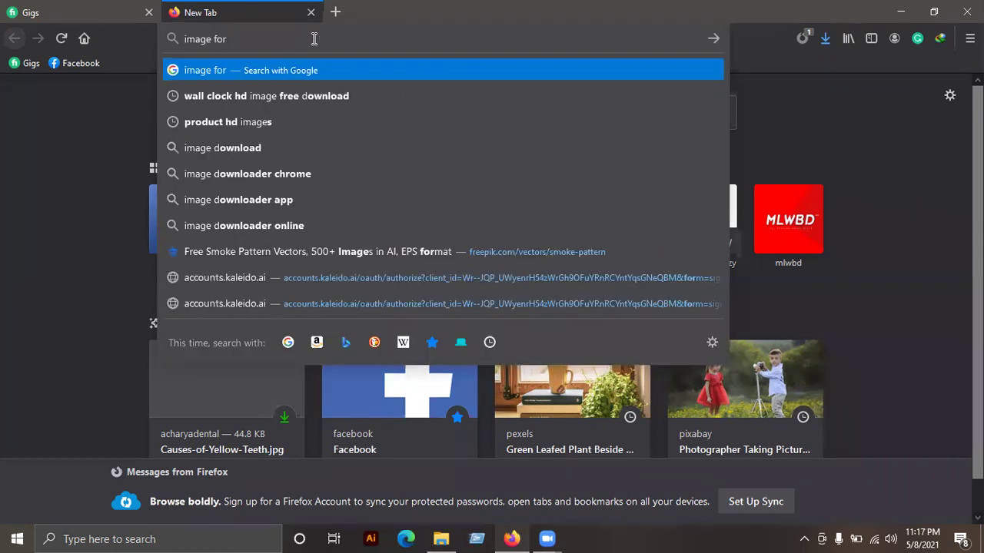
text(object remove)
key(Return)
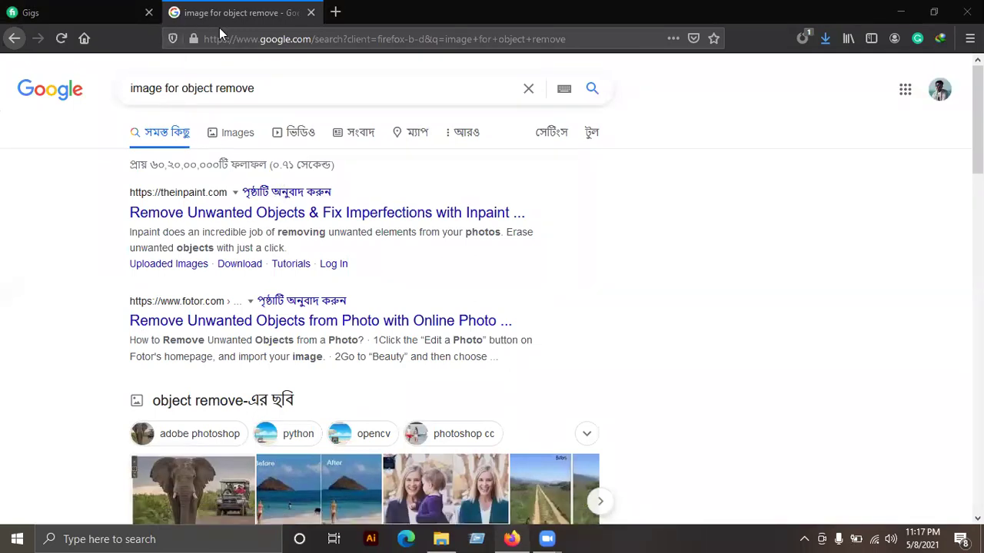
Step: Browse the 'image for object remove' image results, then select the query text for replacement
click(234, 124)
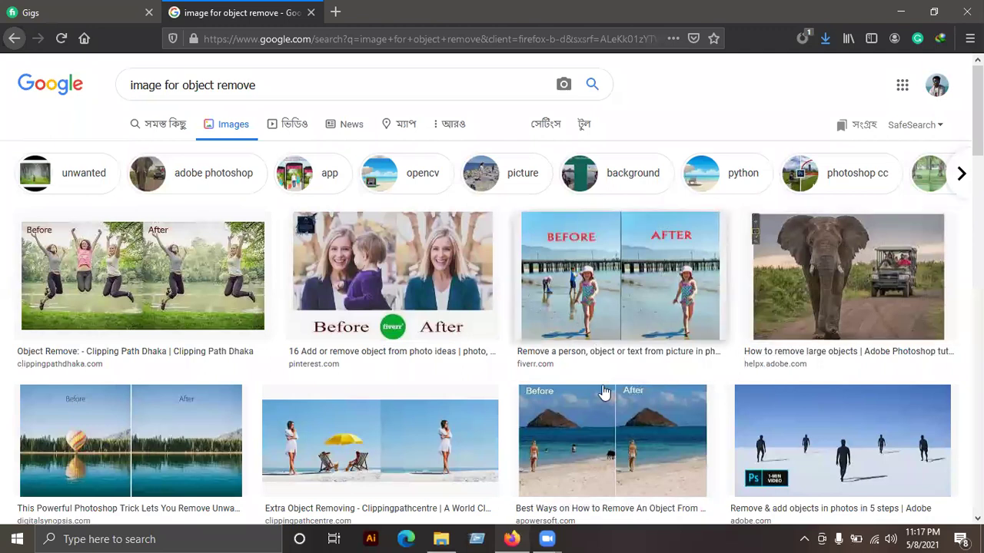
scroll(277, 454, down, 4)
scroll(279, 454, down, 3)
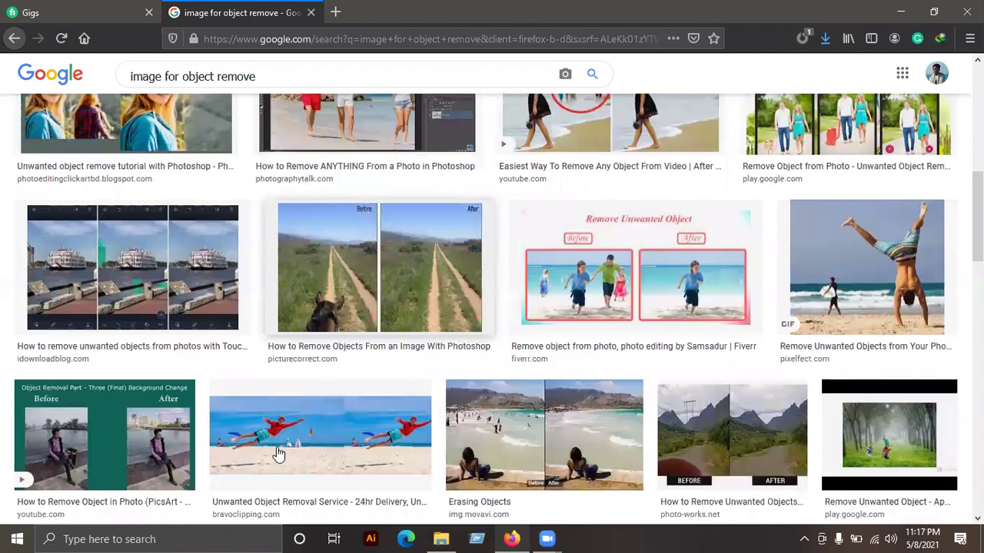
scroll(276, 455, down, 2)
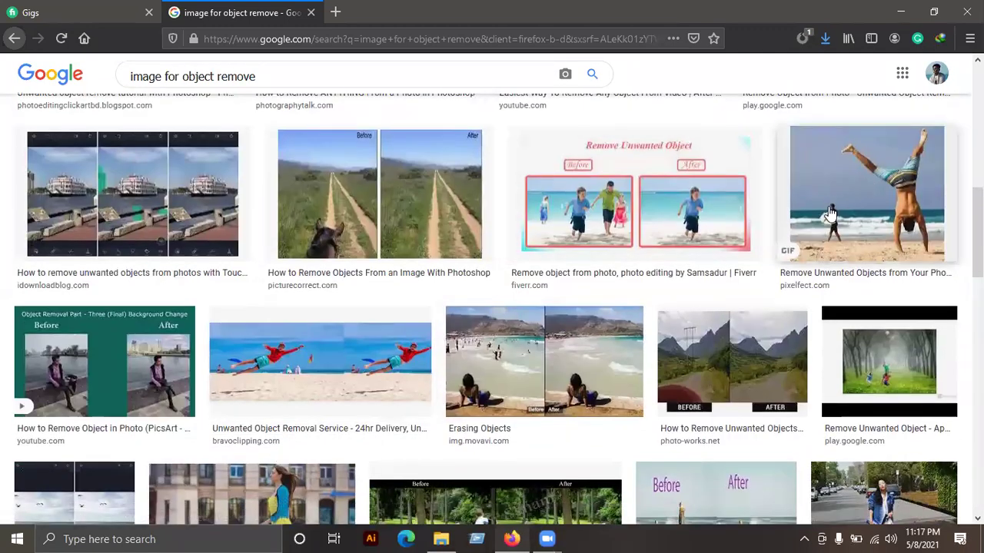
scroll(866, 293, down, 5)
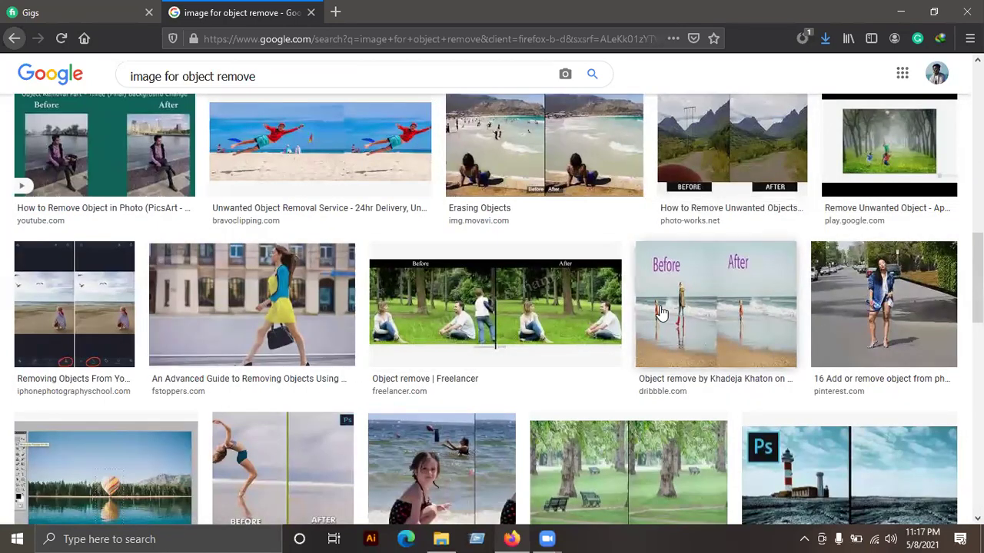
scroll(97, 376, down, 2)
scroll(97, 371, down, 3)
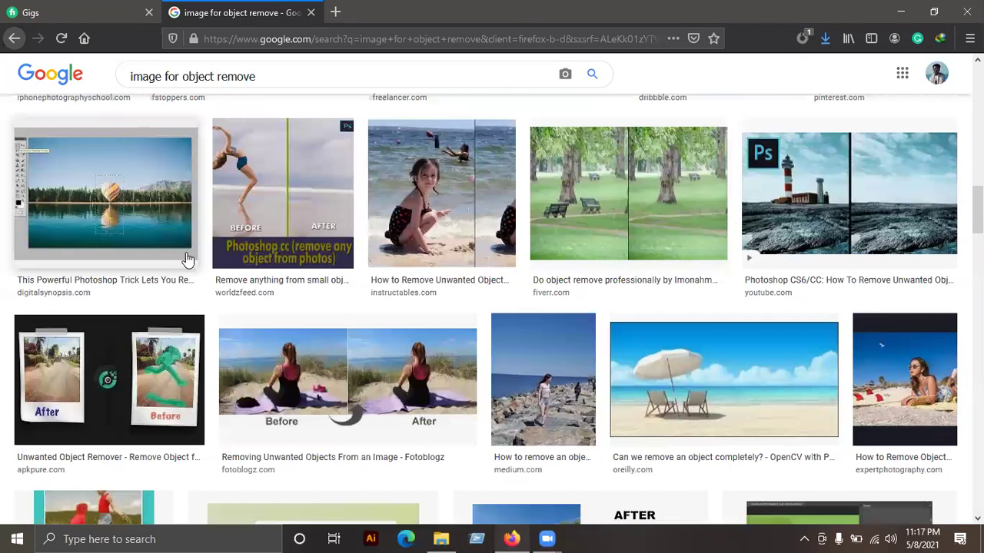
scroll(634, 356, down, 2)
scroll(635, 356, down, 2)
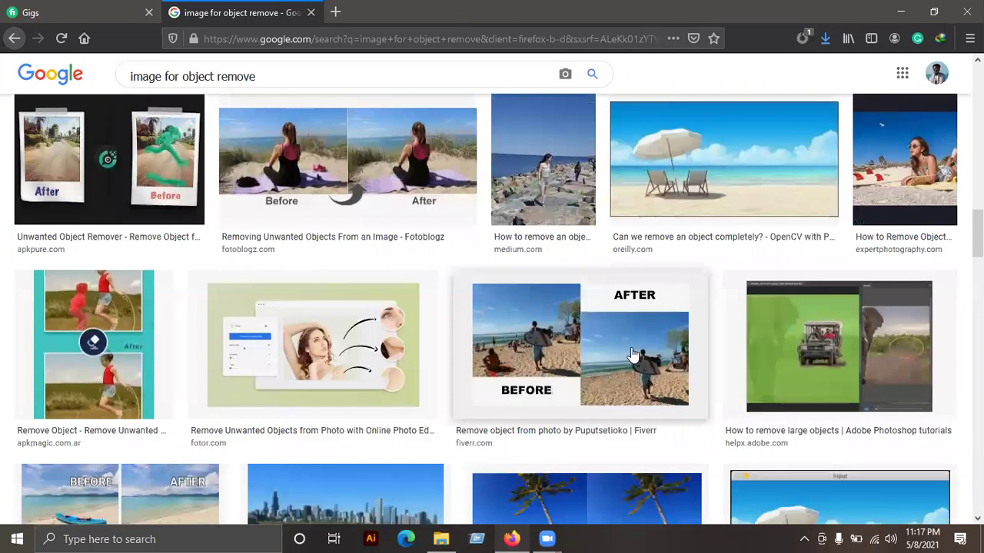
scroll(567, 347, down, 3)
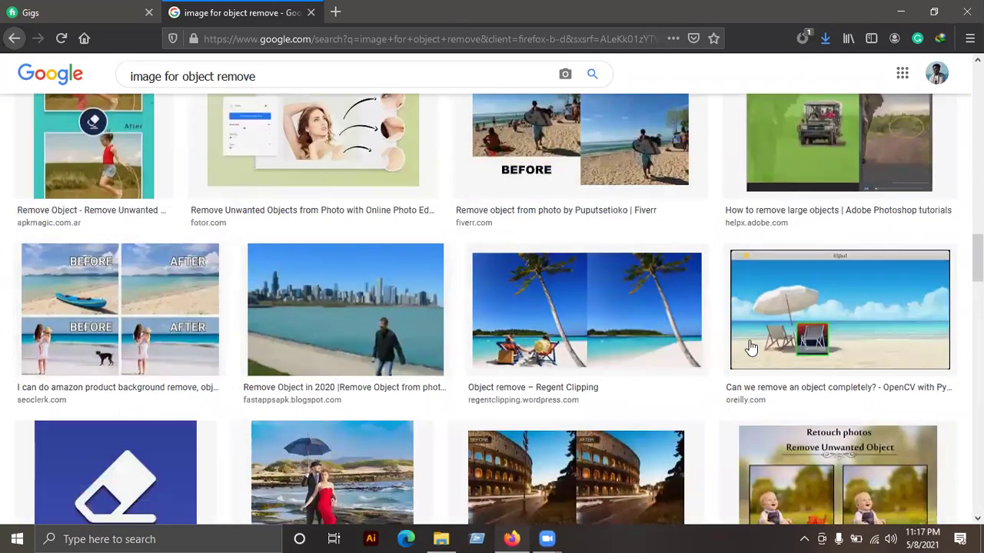
scroll(445, 377, down, 2)
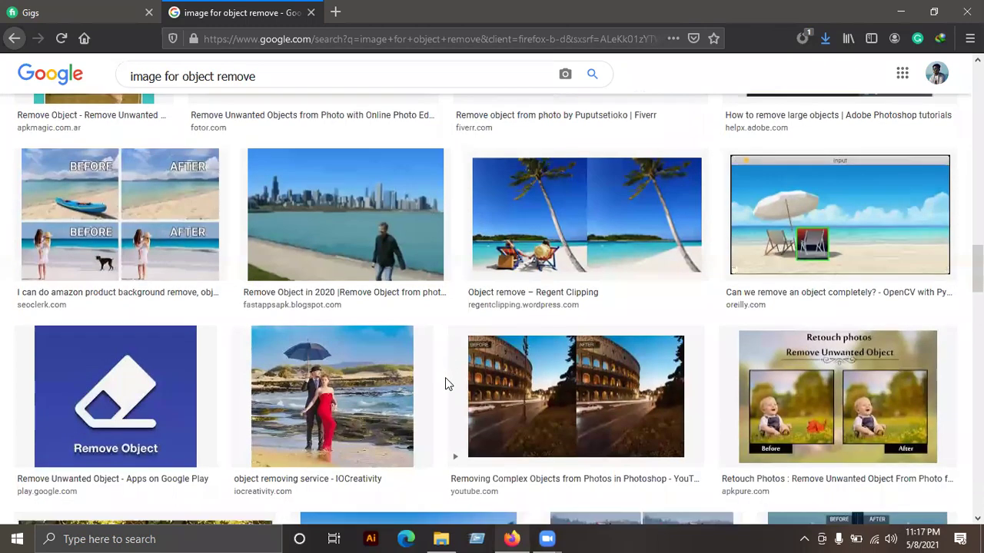
scroll(210, 308, down, 2)
scroll(399, 319, down, 2)
scroll(409, 319, down, 3)
scroll(409, 319, down, 3)
scroll(410, 319, down, 2)
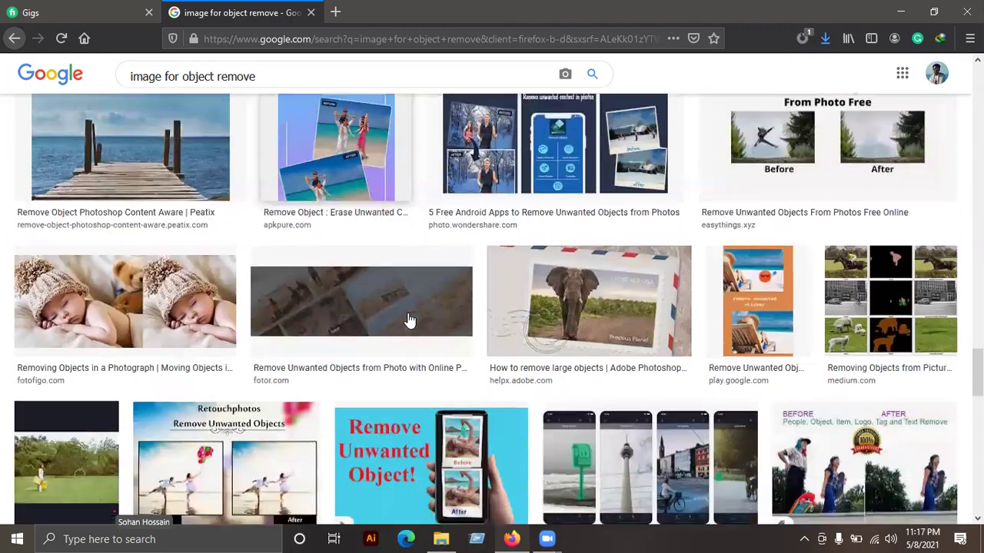
scroll(409, 319, down, 1)
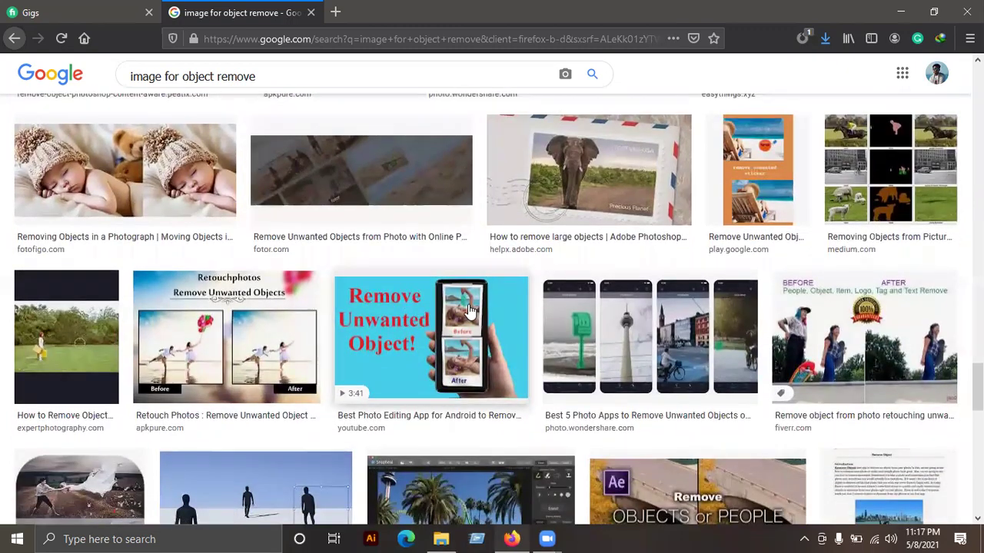
scroll(461, 315, down, 5)
scroll(482, 309, down, 2)
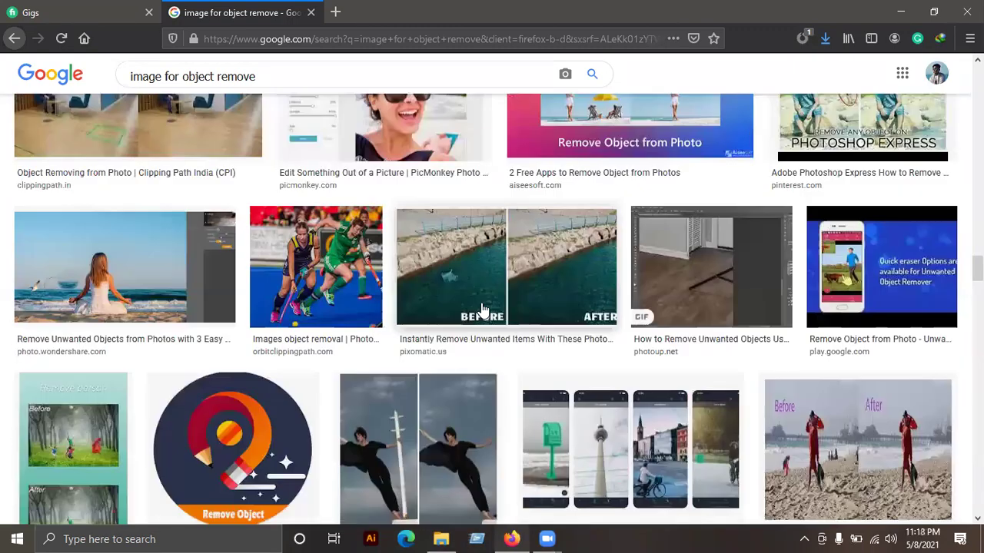
scroll(482, 309, down, 1)
scroll(482, 309, down, 3)
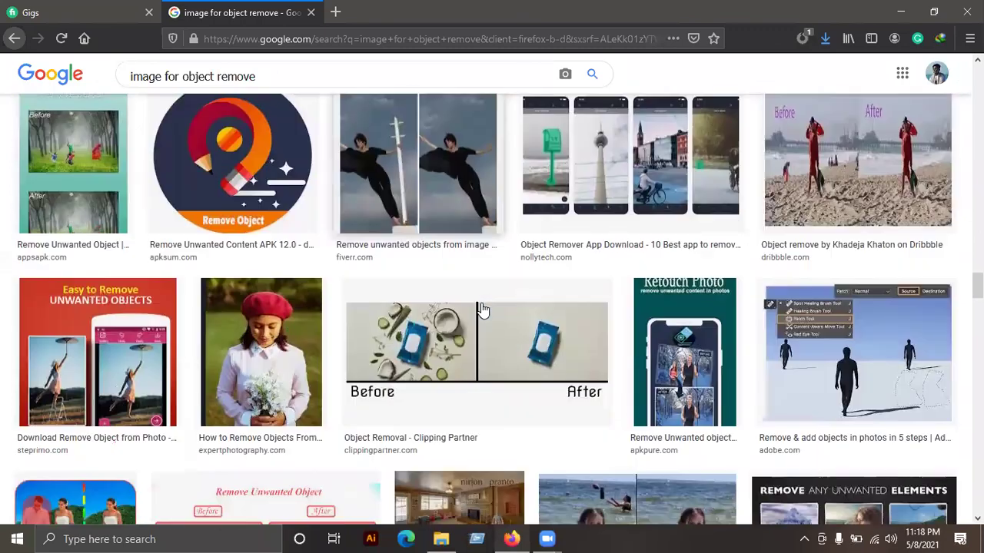
scroll(482, 309, down, 2)
scroll(482, 309, down, 2)
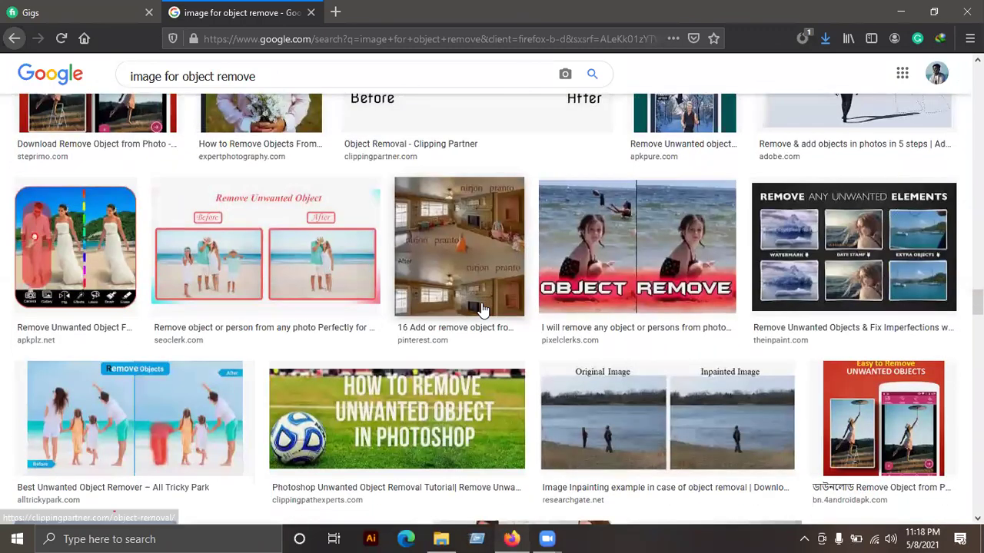
scroll(482, 309, down, 3)
scroll(481, 309, down, 2)
click(279, 75)
drag(279, 74, 4, 153)
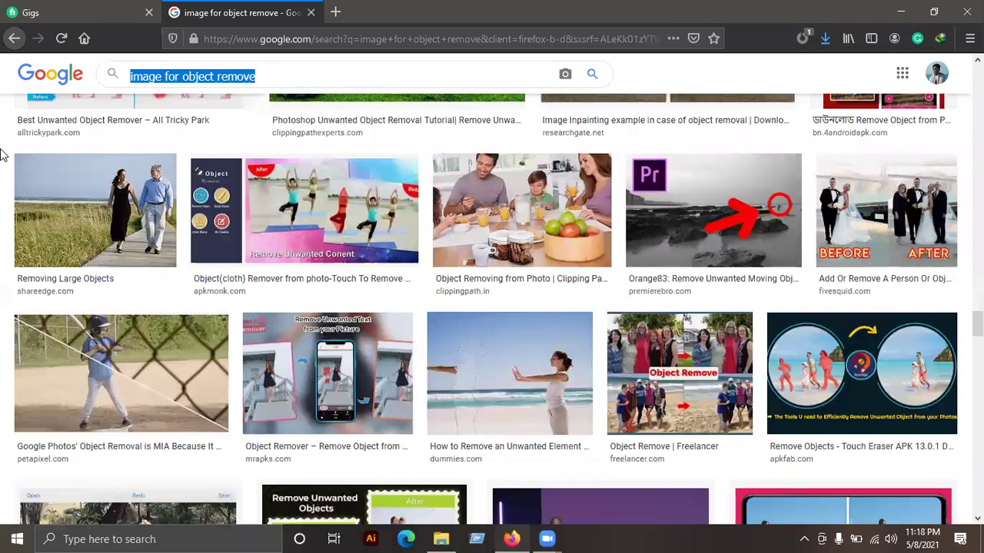
Step: Search images for 'baby image', look through the results, then replace the query with 'life style'
text(baby )
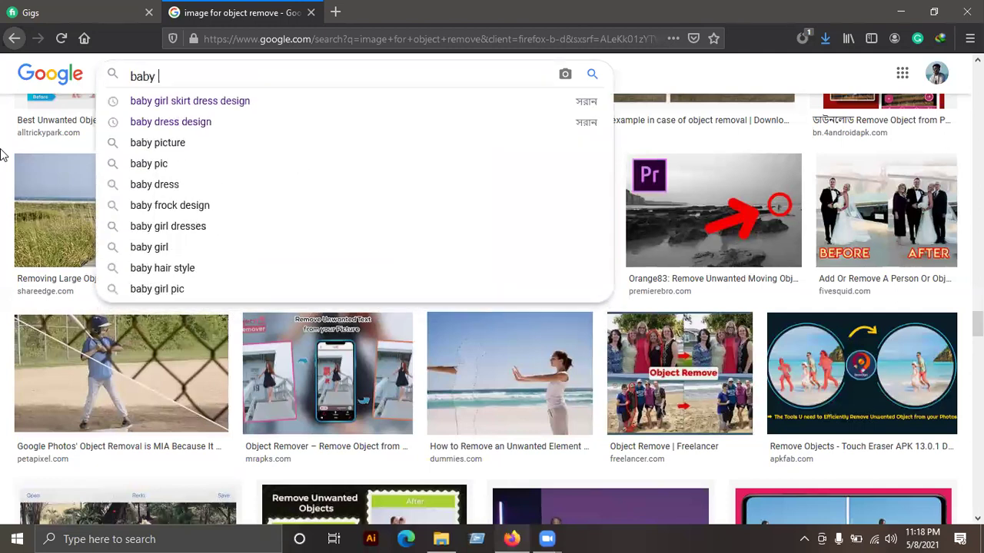
text(image)
key(Return)
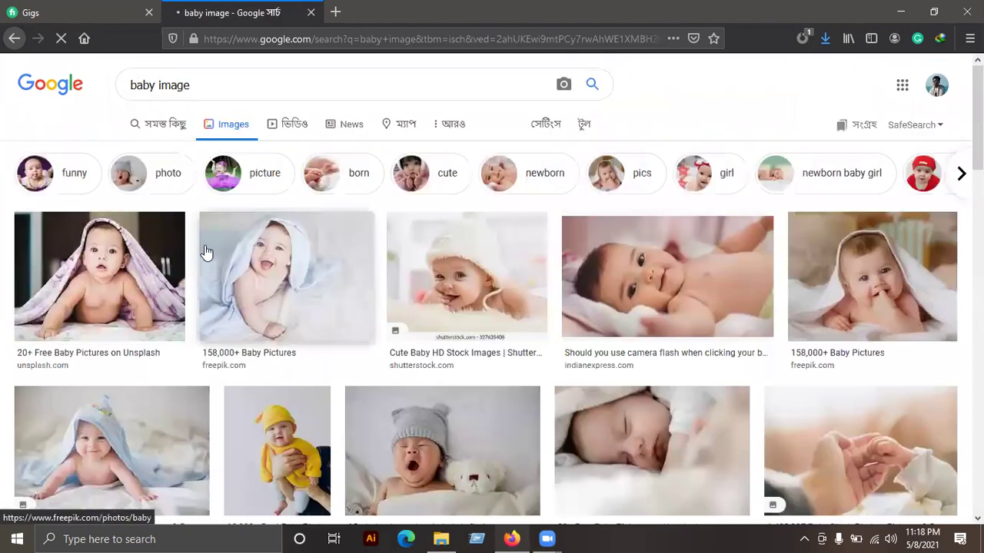
scroll(314, 301, down, 5)
scroll(313, 301, down, 5)
scroll(314, 301, up, 3)
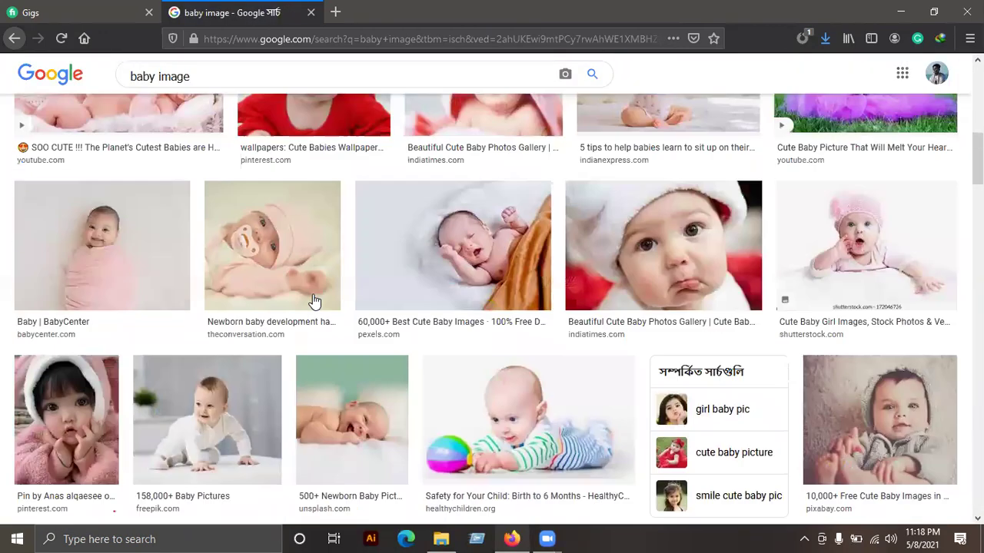
scroll(315, 301, up, 5)
scroll(314, 301, up, 2)
triple_click(239, 78)
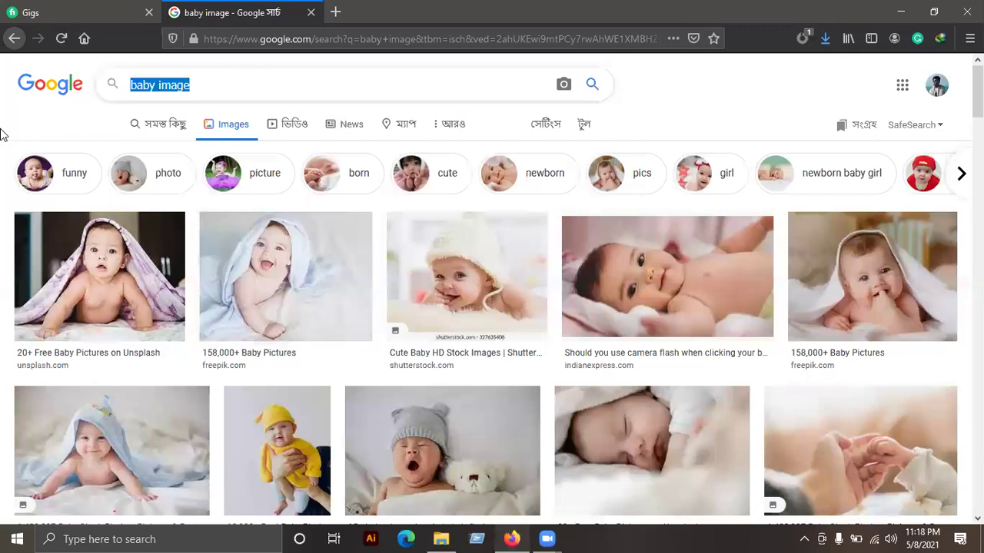
text(life style)
Step: Run the 'life style' image search and scroll through the results
key(Return)
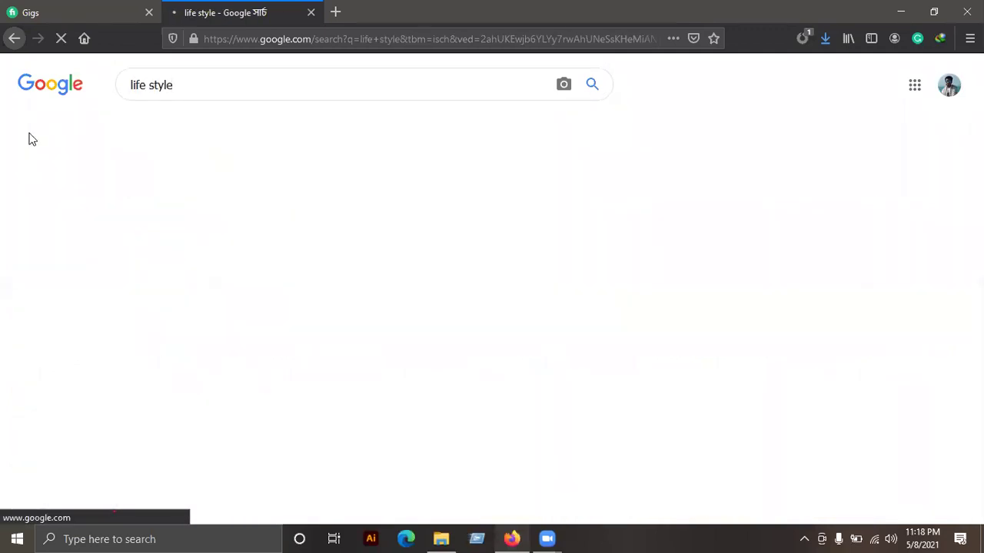
scroll(521, 288, down, 2)
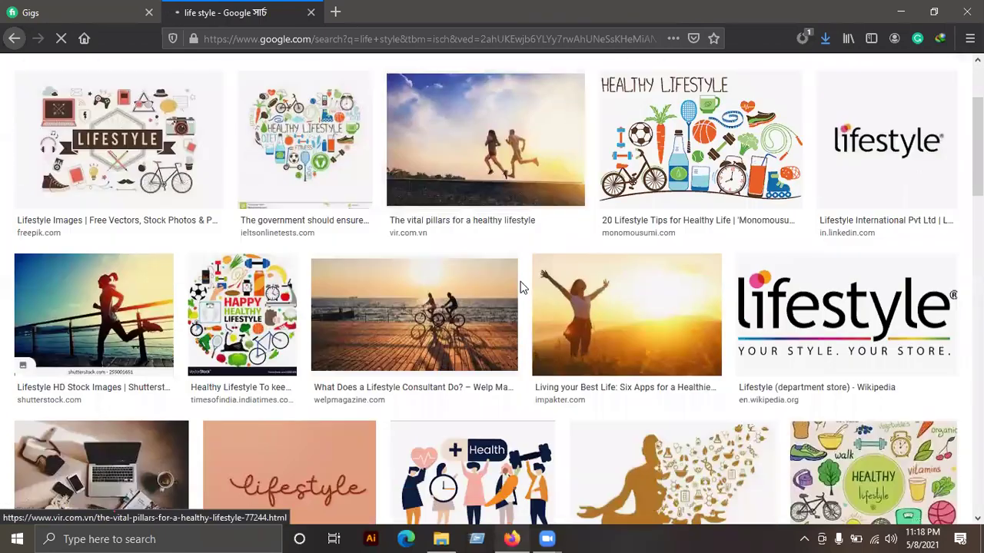
scroll(525, 296, down, 1)
scroll(525, 296, down, 2)
scroll(525, 296, down, 1)
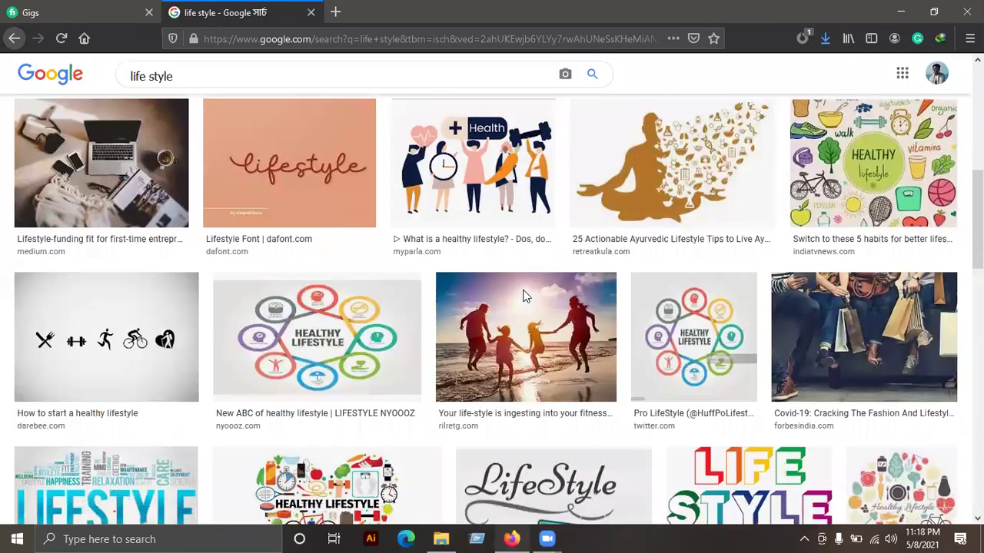
scroll(525, 295, down, 4)
scroll(525, 296, down, 1)
scroll(525, 296, down, 2)
scroll(525, 296, down, 4)
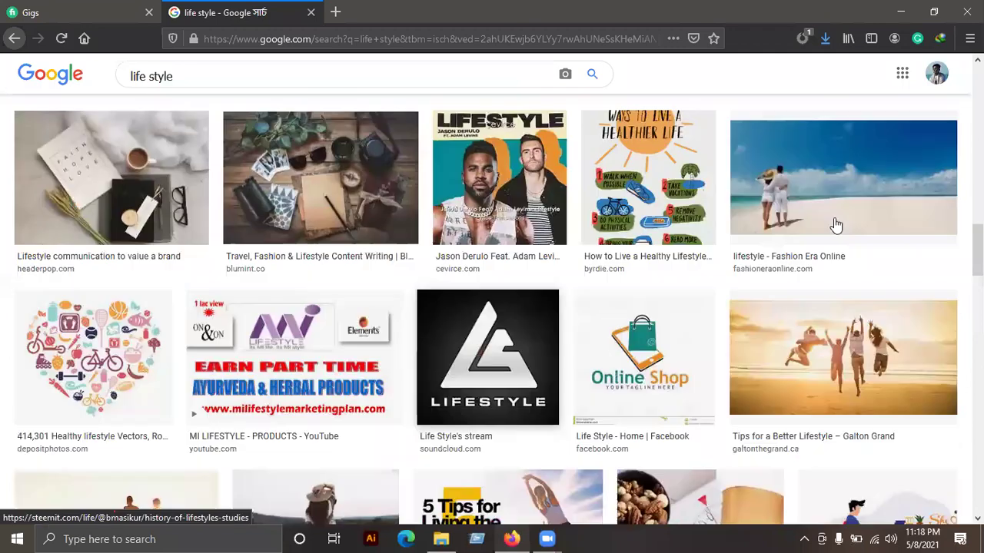
Step: Preview the beach couple photo and browse its related beach images
click(903, 203)
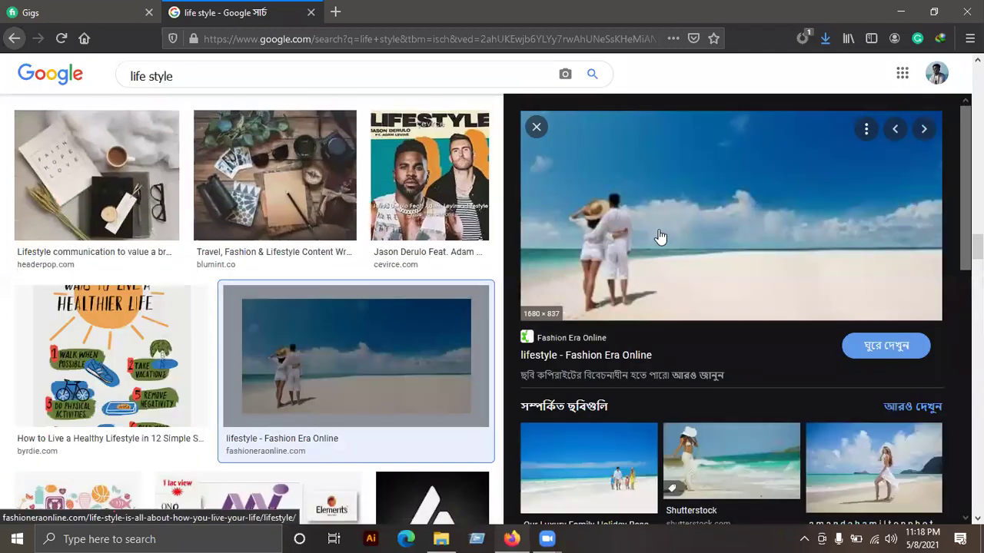
scroll(723, 346, down, 3)
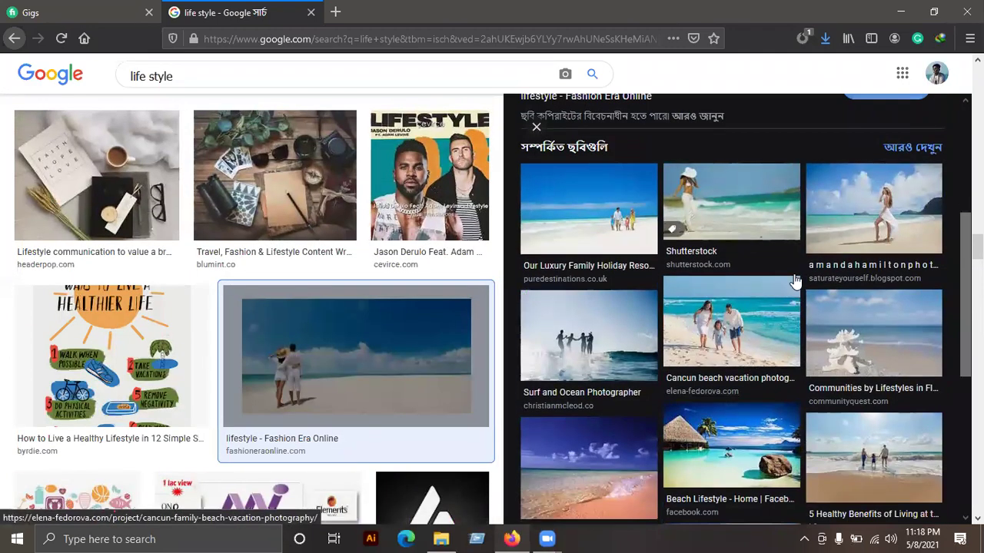
scroll(836, 293, down, 2)
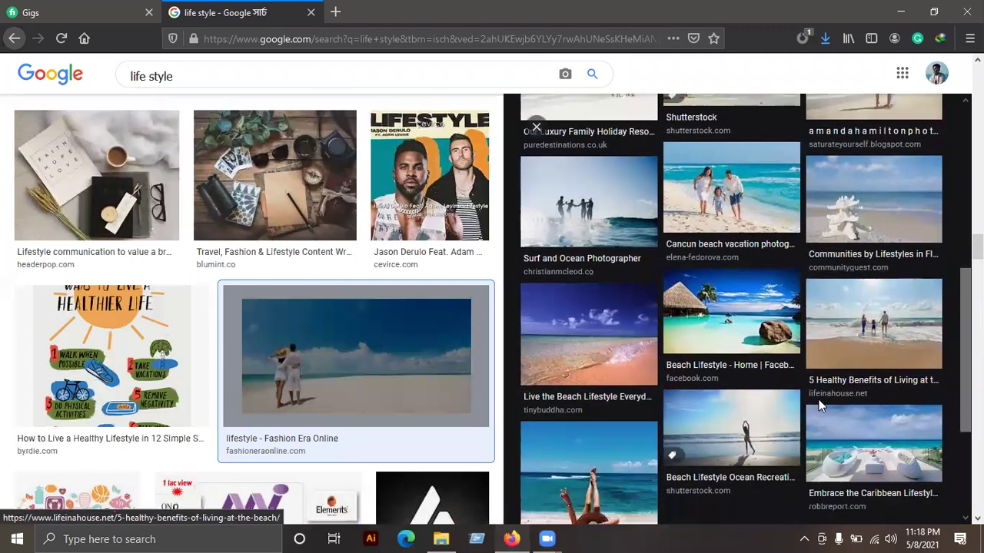
scroll(825, 373, up, 3)
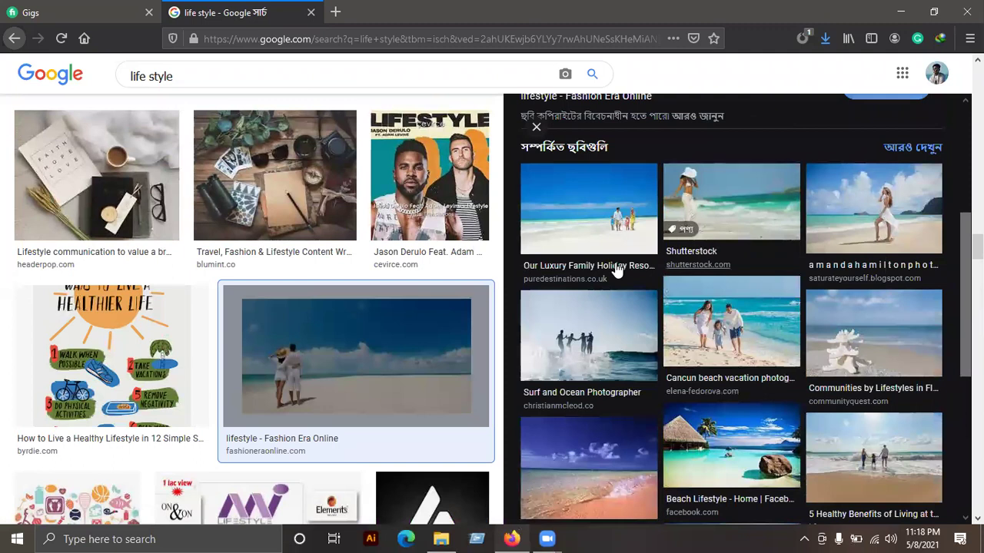
click(592, 215)
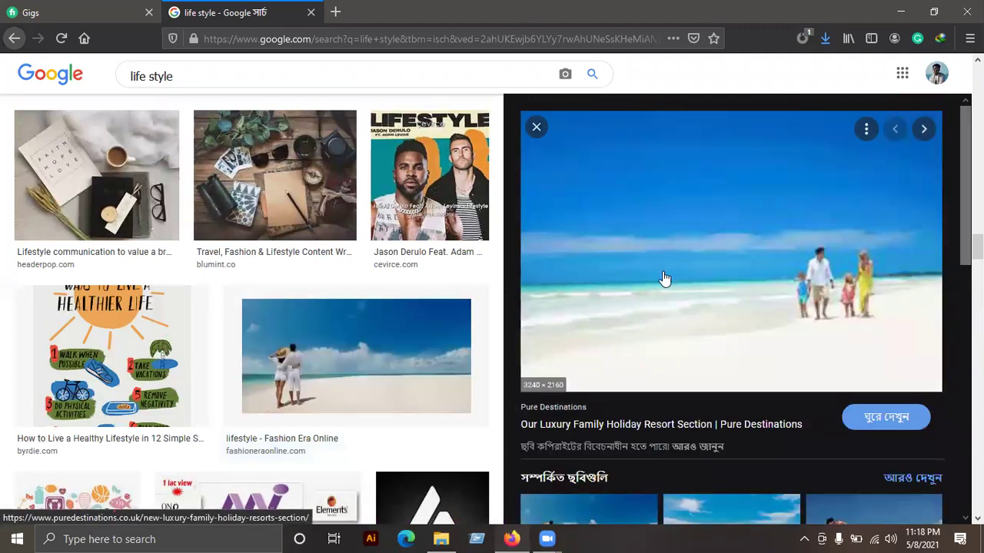
scroll(758, 323, down, 2)
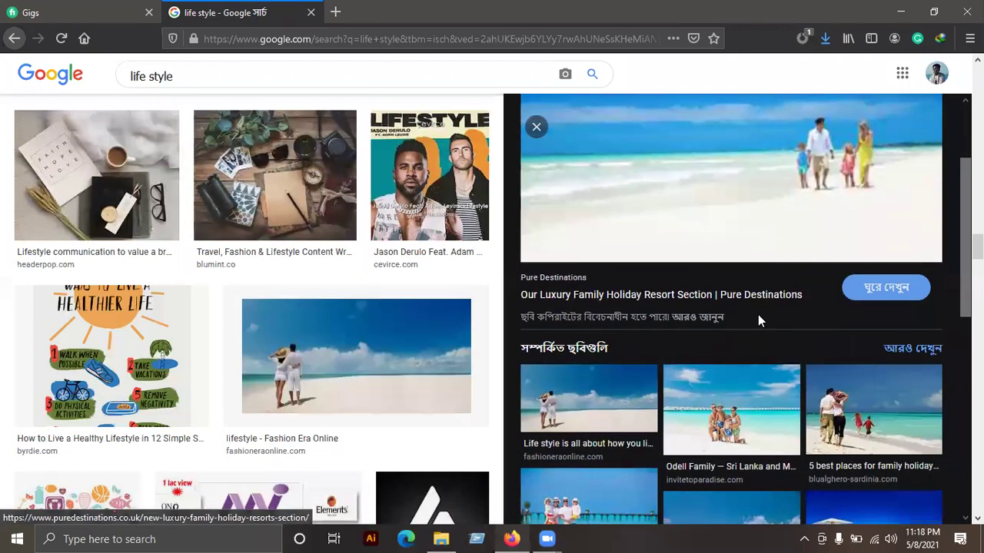
scroll(884, 430, down, 3)
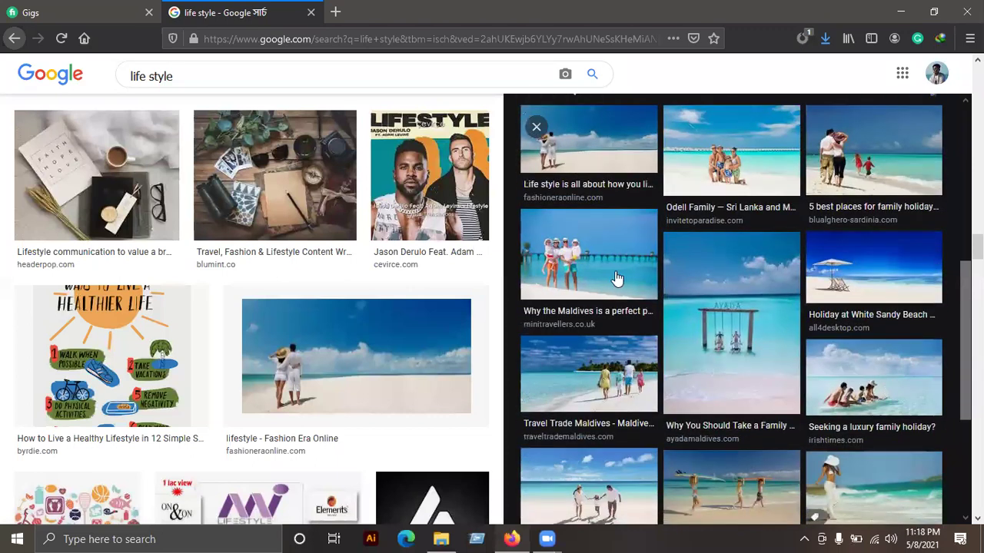
scroll(761, 338, down, 2)
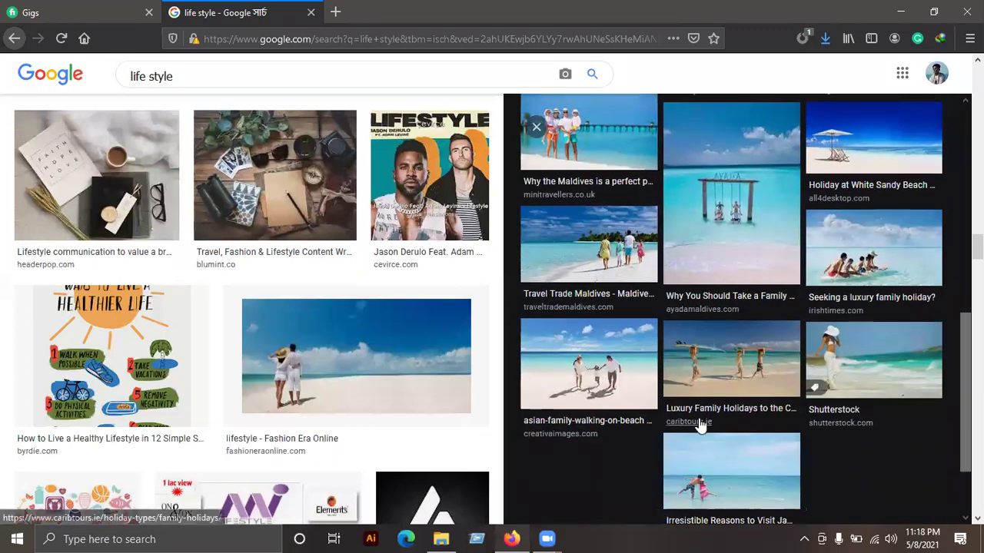
scroll(707, 408, down, 2)
scroll(798, 385, up, 4)
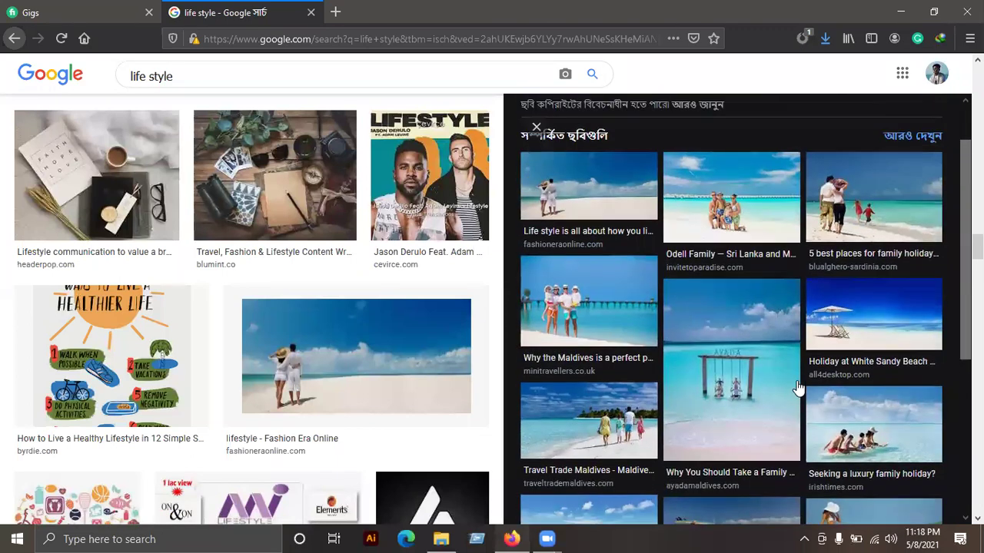
scroll(657, 353, up, 1)
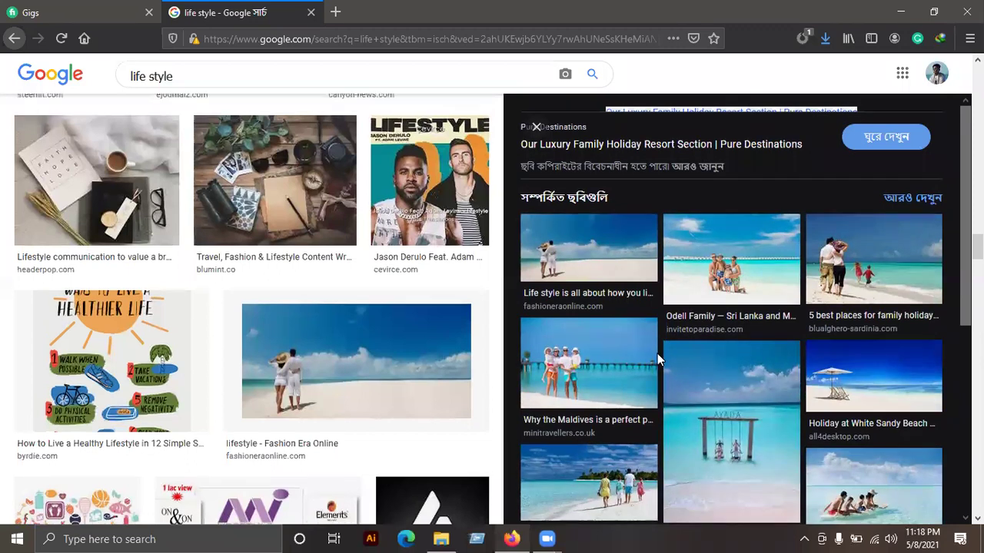
scroll(657, 354, up, 3)
scroll(676, 339, down, 2)
scroll(677, 338, down, 3)
scroll(334, 368, down, 4)
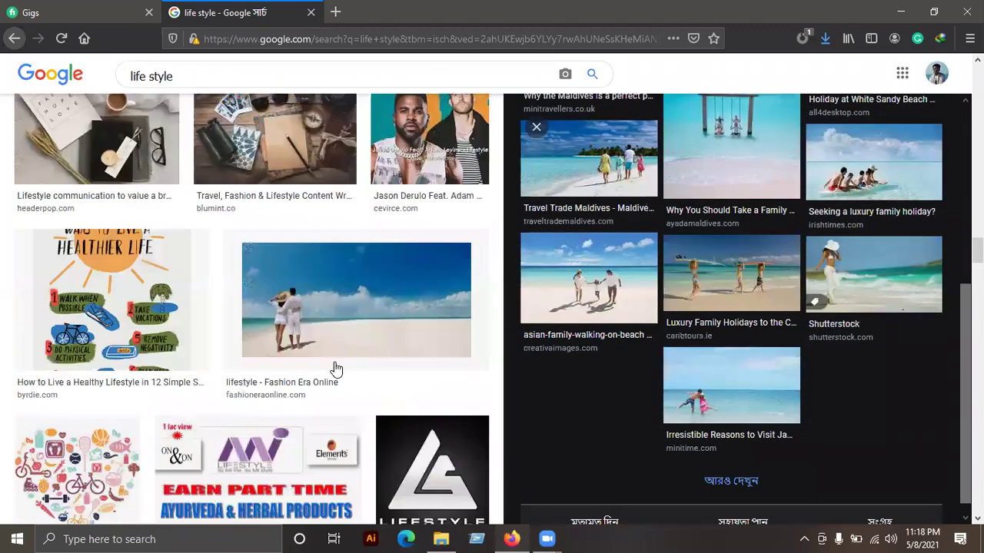
scroll(334, 367, down, 3)
scroll(538, 326, down, 2)
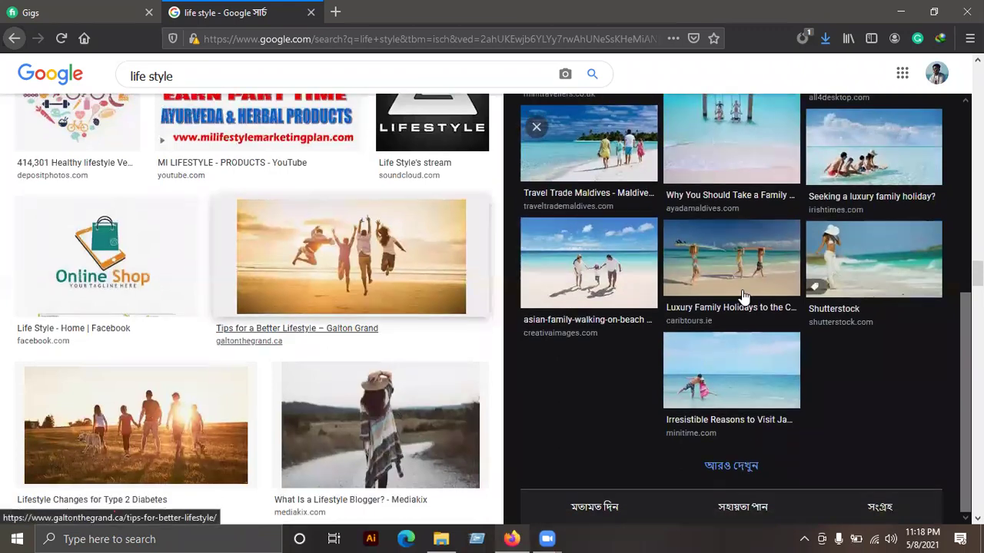
scroll(746, 296, down, 2)
scroll(751, 289, up, 5)
scroll(751, 288, up, 2)
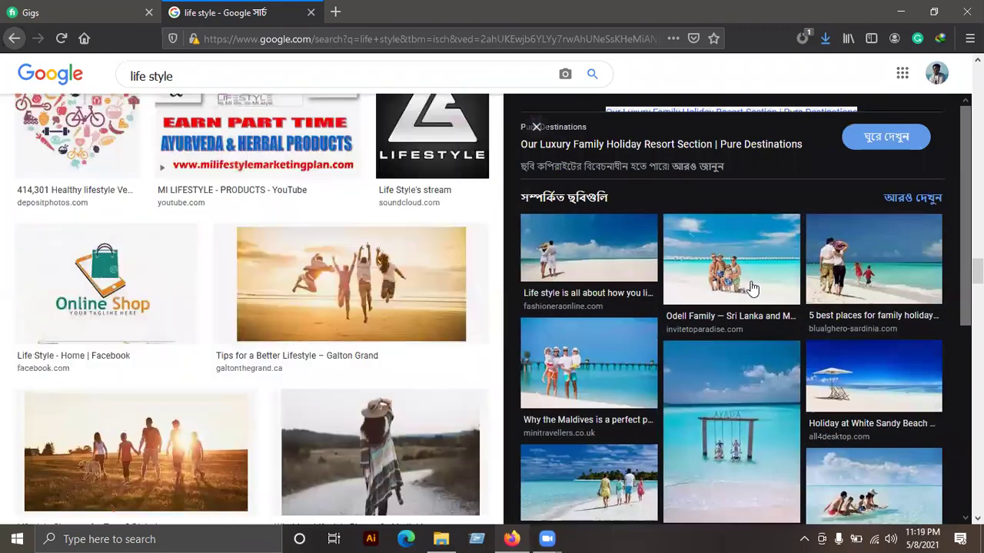
scroll(751, 289, up, 2)
scroll(751, 288, up, 2)
scroll(904, 228, up, 1)
scroll(904, 228, up, 2)
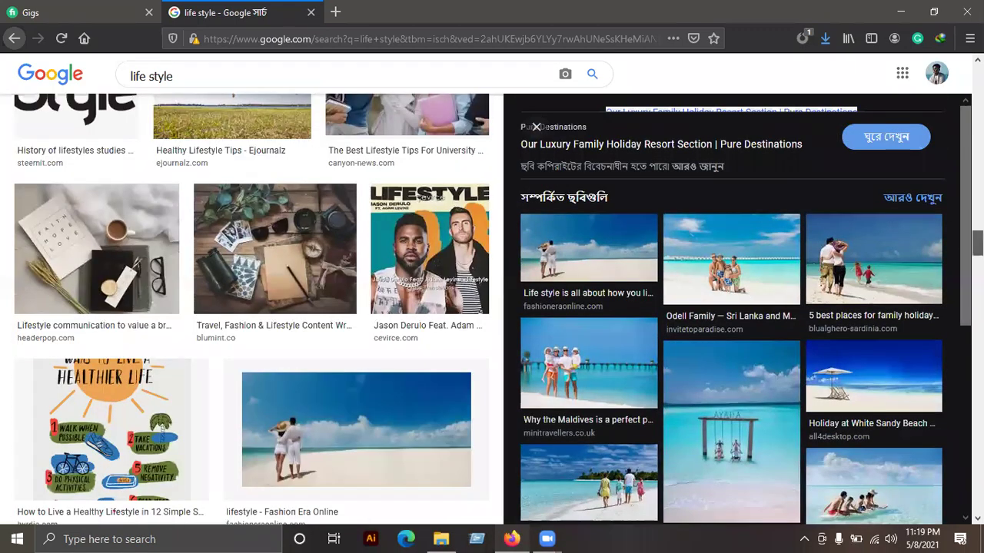
scroll(904, 227, up, 3)
scroll(661, 233, up, 3)
scroll(692, 238, down, 3)
Step: Save the couple-on-the-beach photo into Downloads under a new name instead of replacing unnamed.jpg
scroll(761, 252, down, 2)
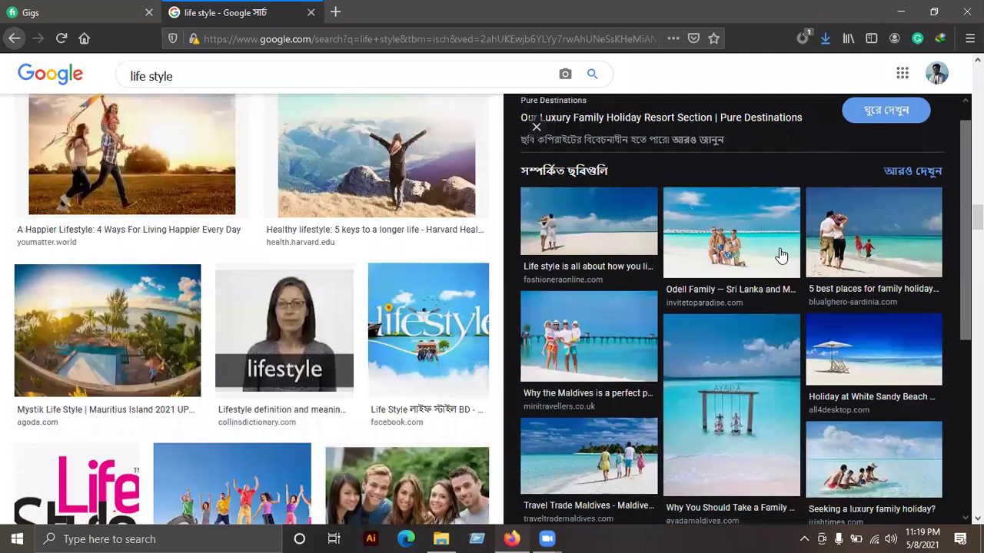
scroll(589, 265, up, 3)
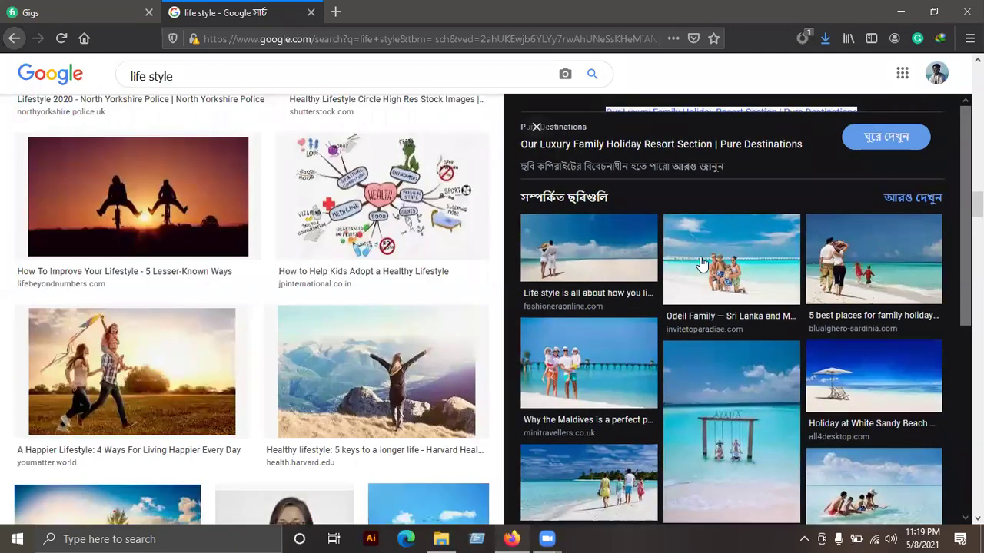
click(615, 258)
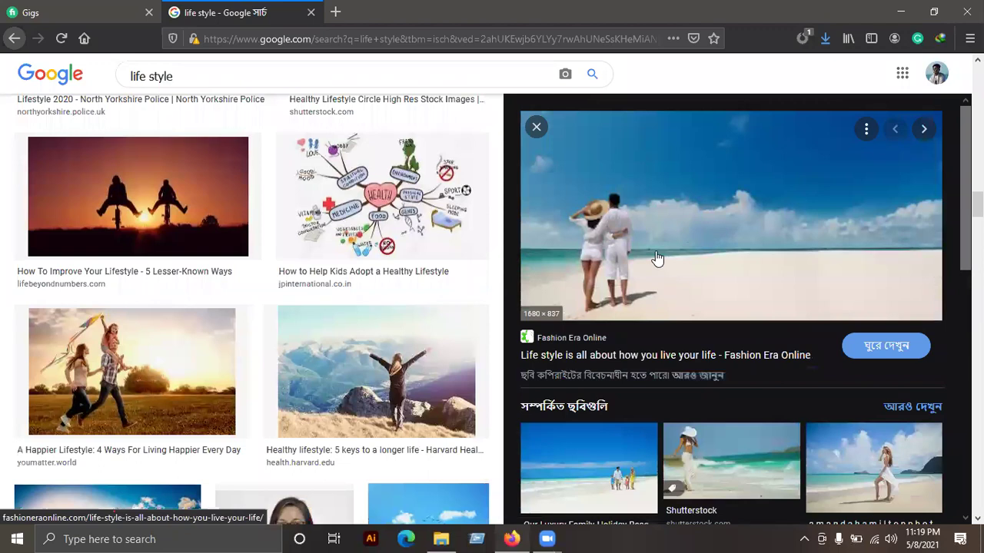
right_click(704, 254)
click(769, 389)
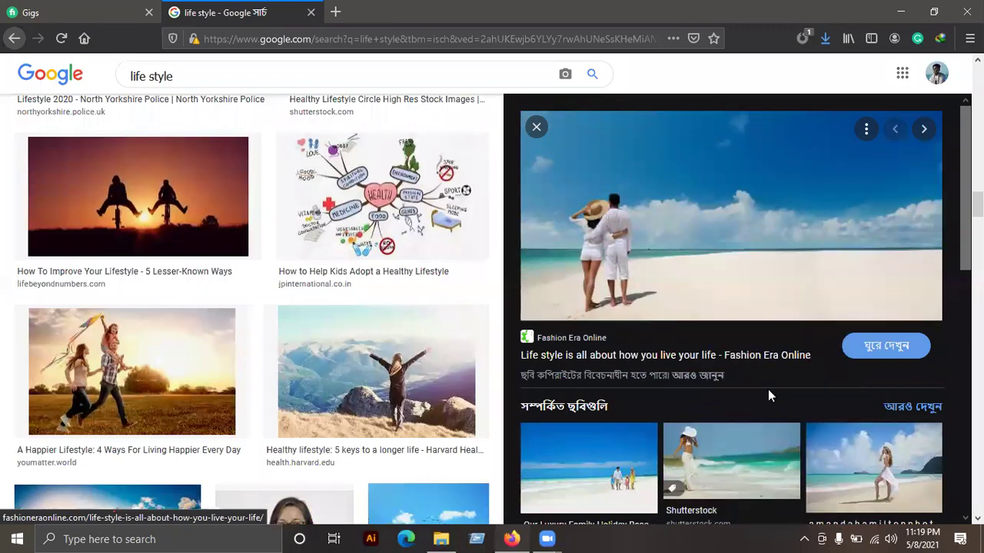
click(486, 467)
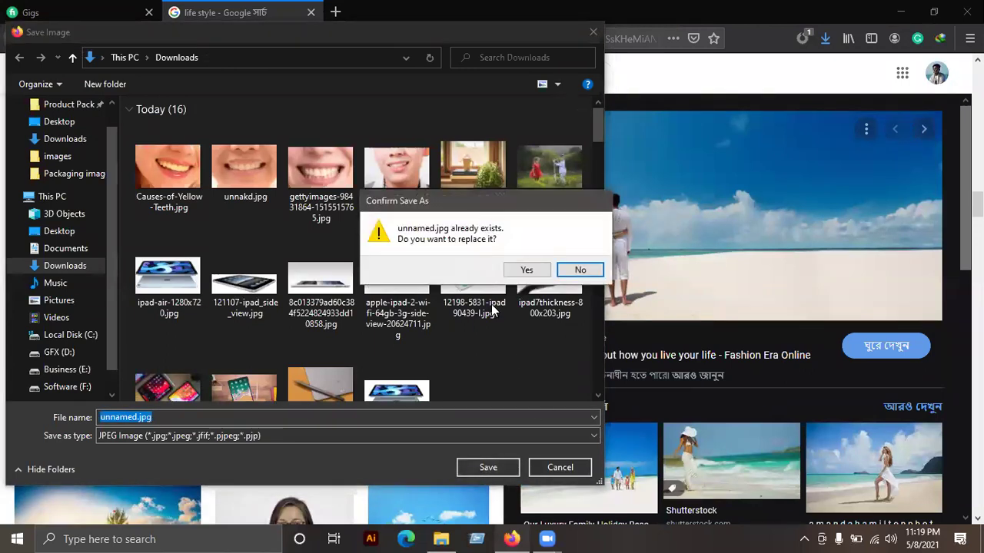
click(578, 270)
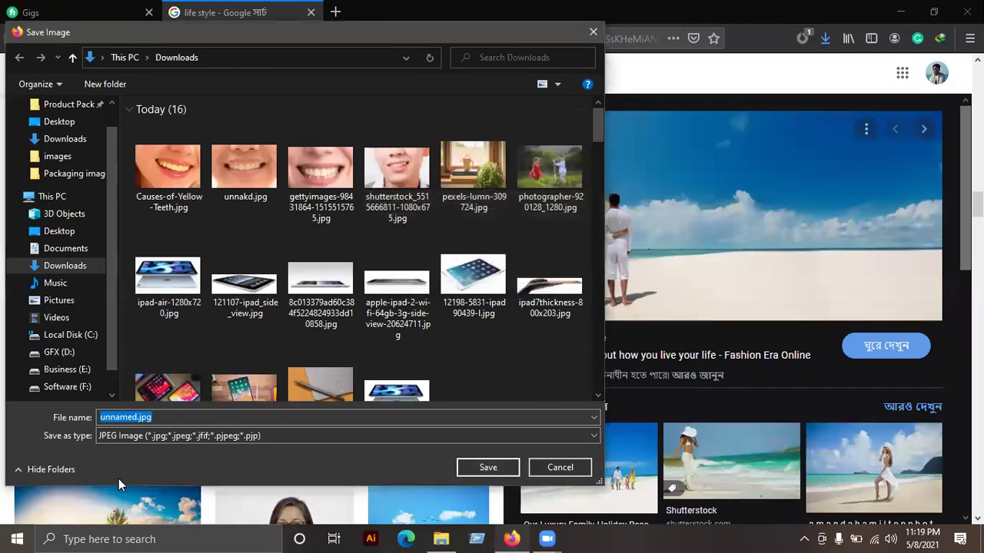
click(107, 416)
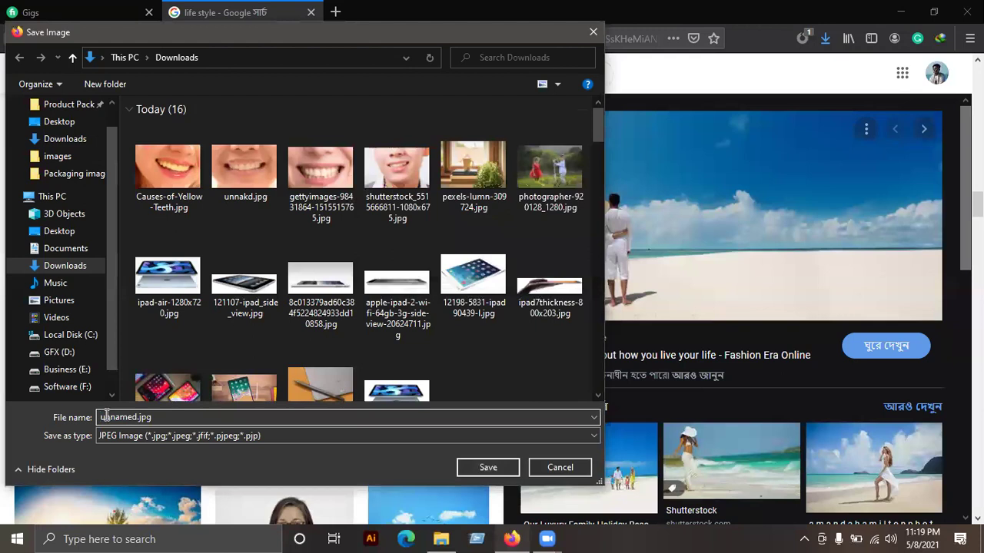
text(f)
click(492, 467)
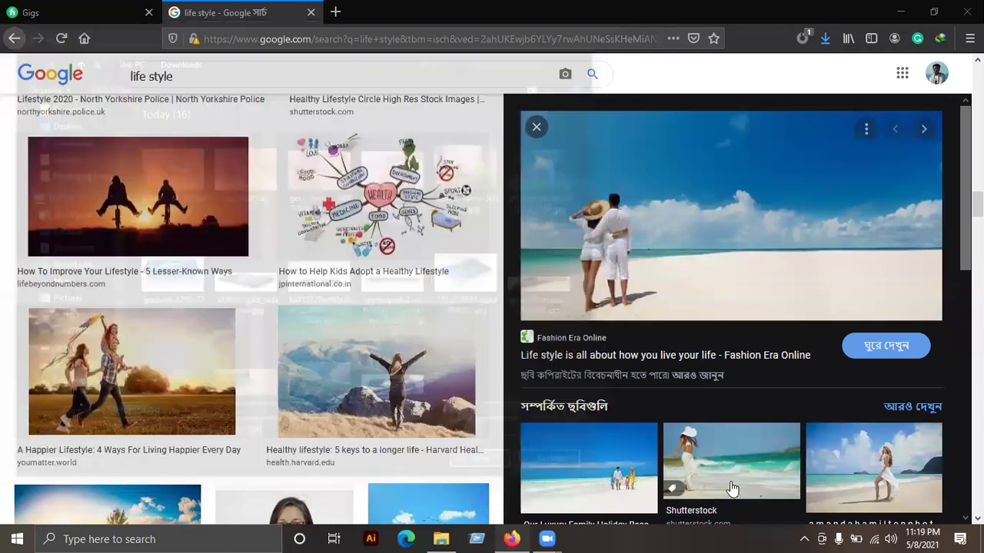
Step: Preview the '18 Things…' beach photo and scroll through its related images
click(839, 479)
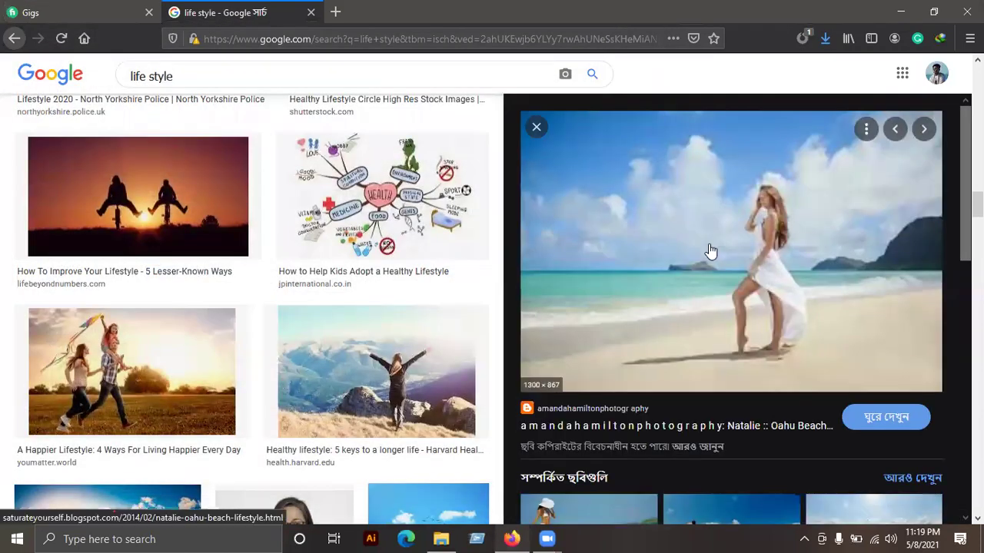
scroll(712, 253, down, 3)
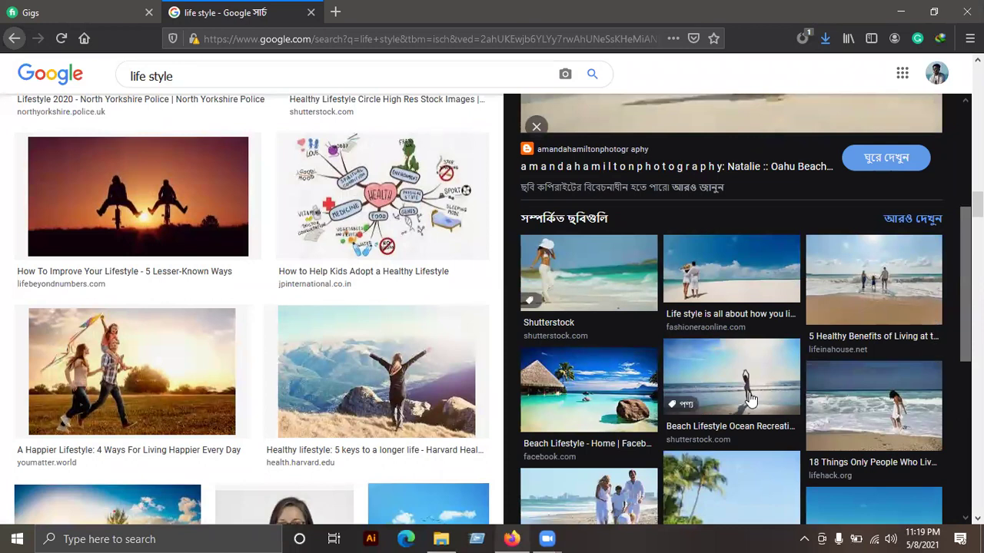
scroll(752, 401, down, 3)
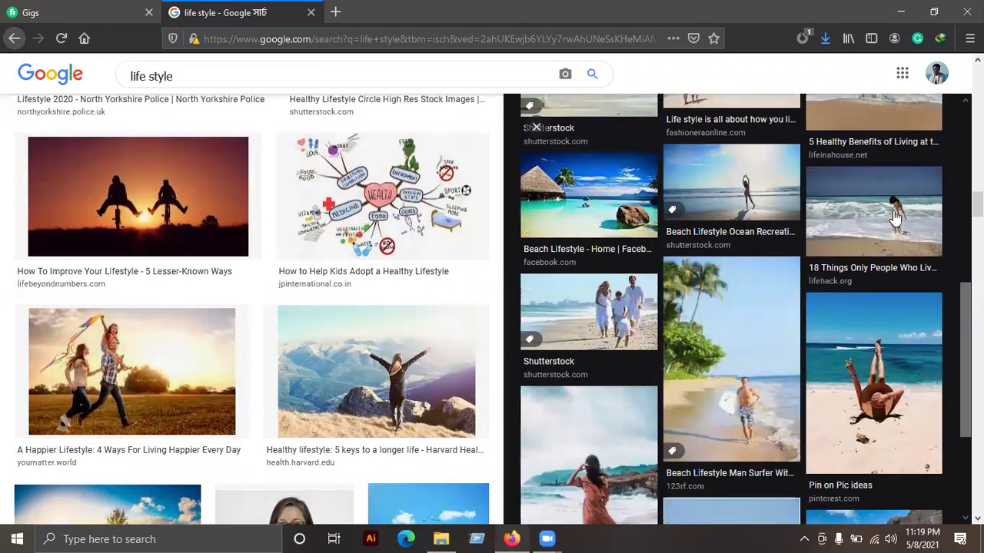
scroll(892, 219, down, 1)
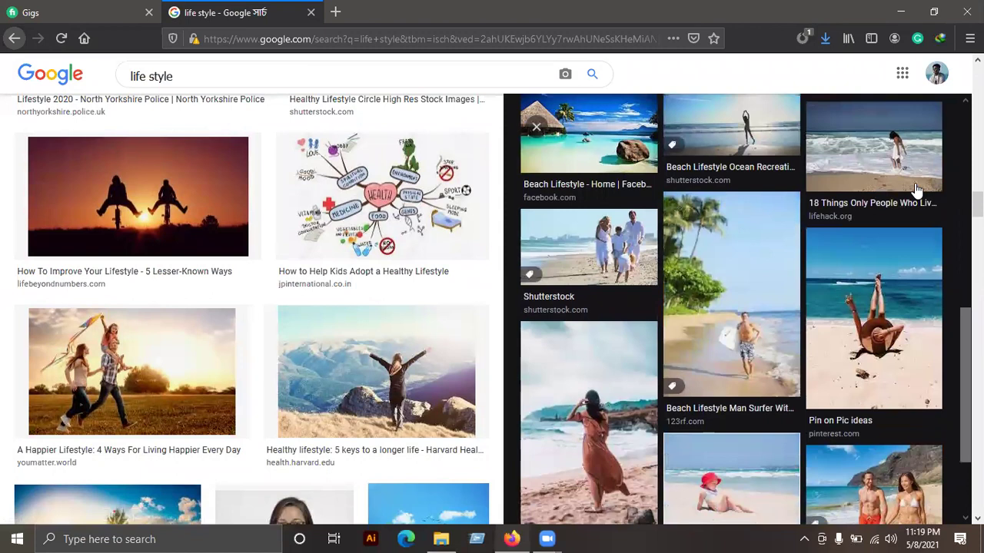
scroll(912, 195, down, 2)
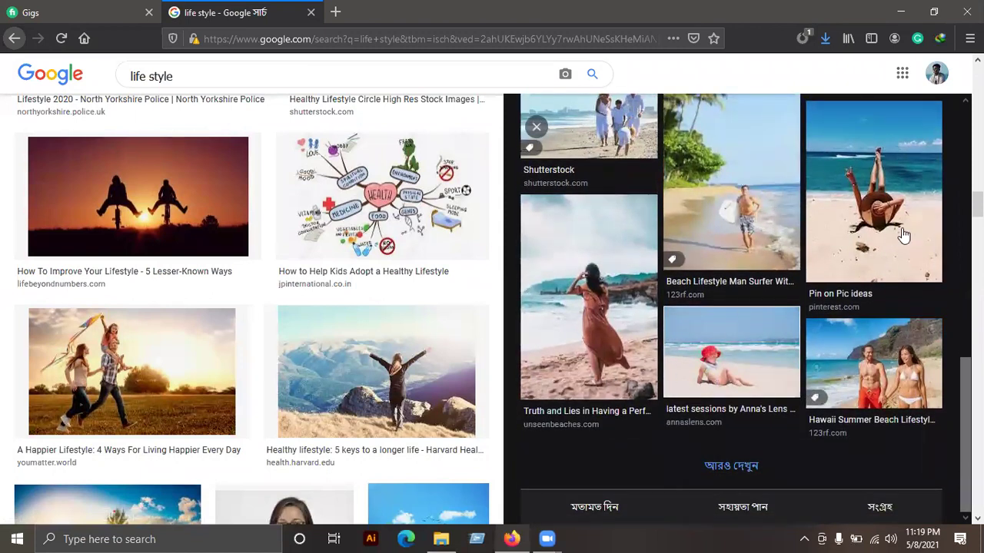
scroll(903, 236, up, 4)
Step: Save the girl-walking-in-the-waves photo to Downloads as Girl-on-beach.webp
click(882, 270)
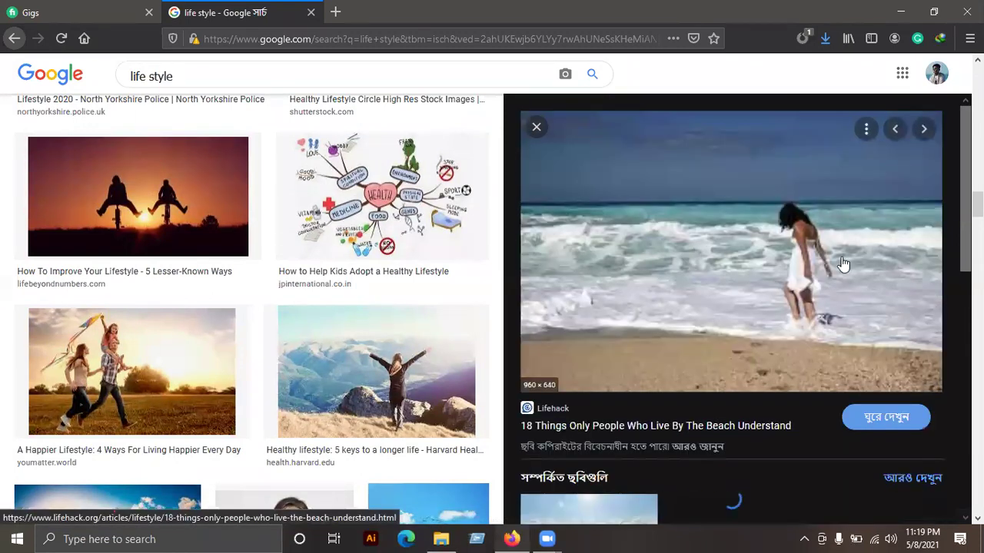
right_click(677, 273)
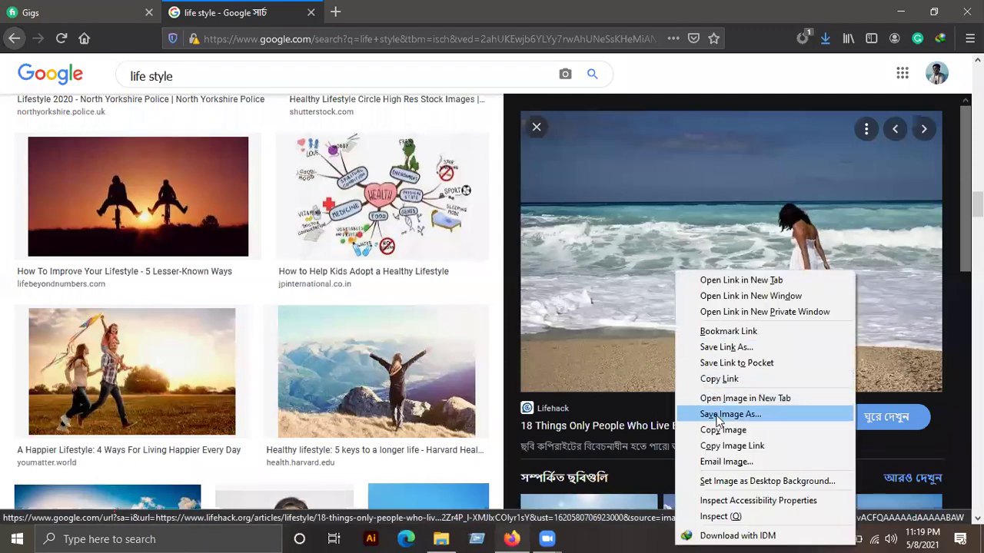
click(719, 414)
drag(558, 463, 867, 249)
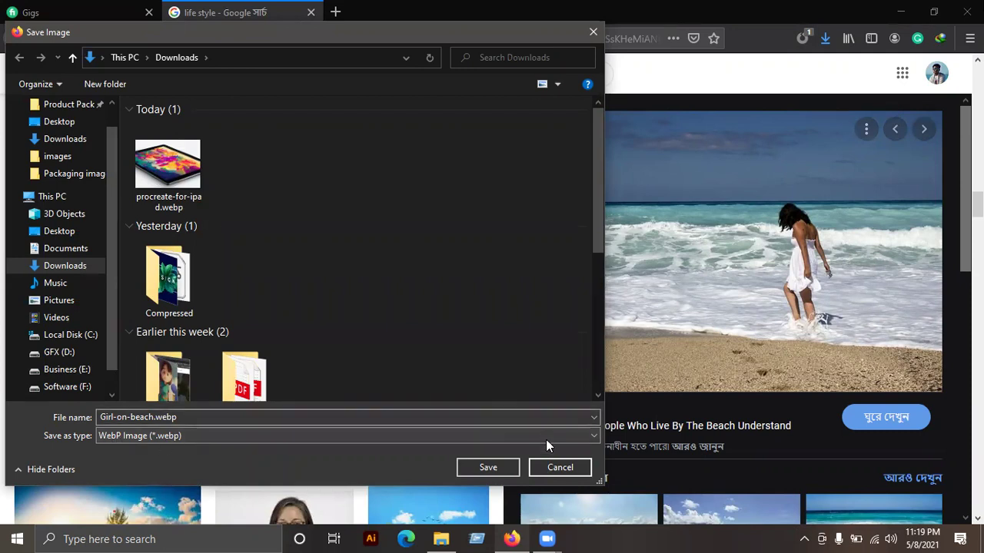
click(483, 472)
Step: Save the man-with-surfboard beach photo into Downloads as a WebP file
scroll(877, 406, down, 3)
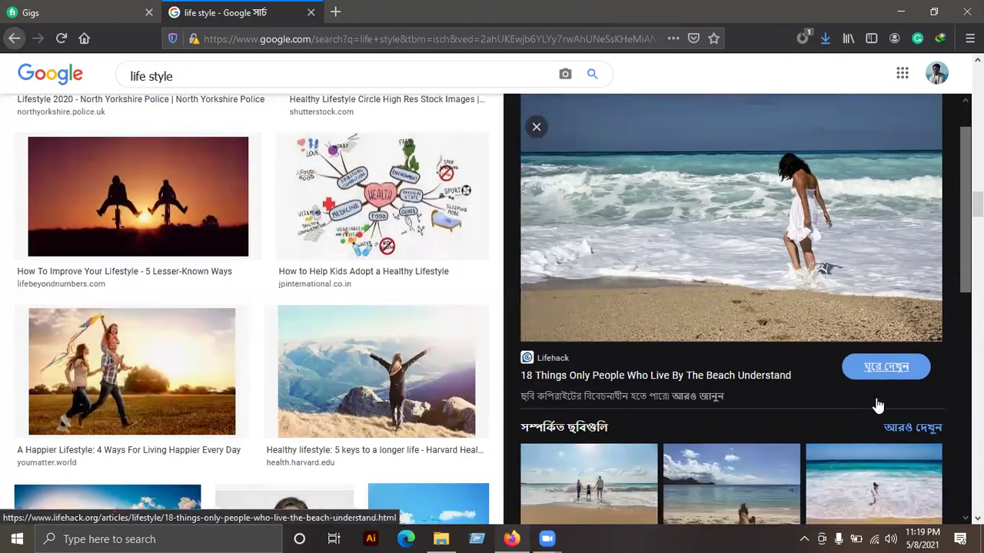
scroll(876, 406, down, 2)
scroll(891, 405, down, 1)
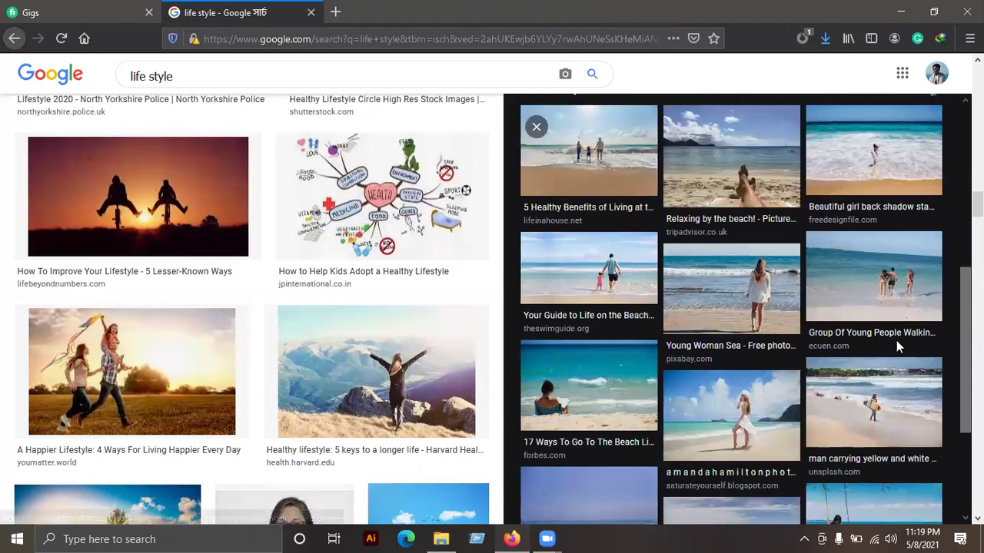
scroll(870, 163, down, 2)
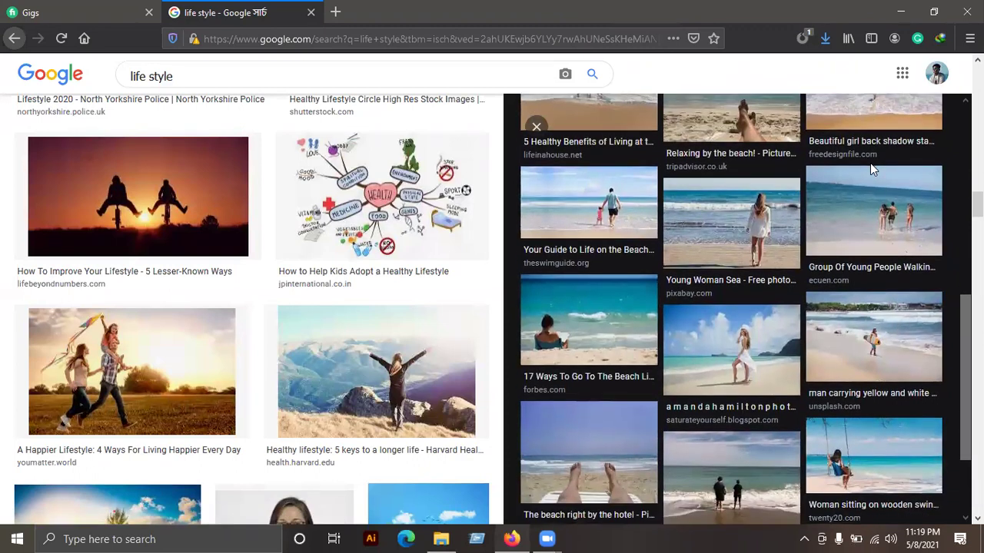
scroll(876, 184, down, 2)
click(865, 290)
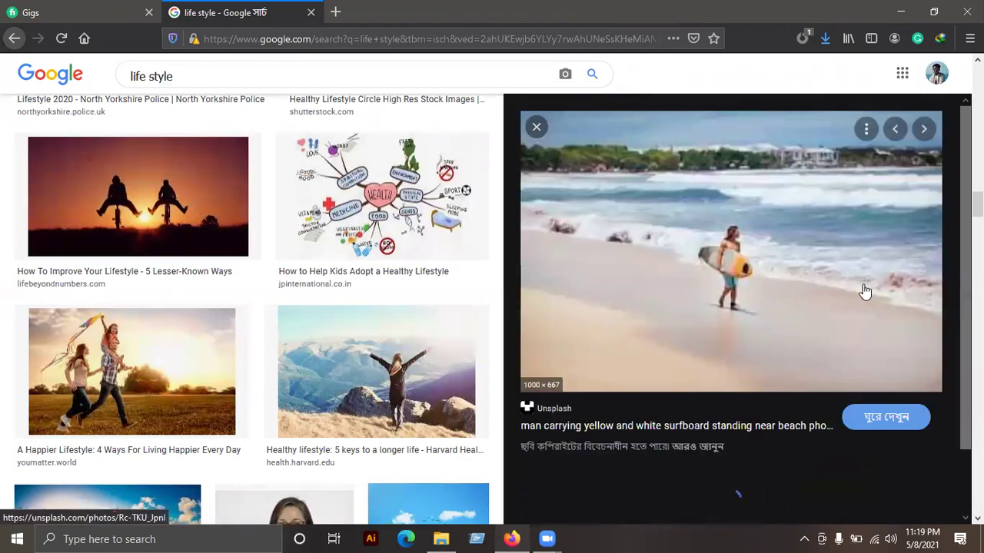
right_click(734, 271)
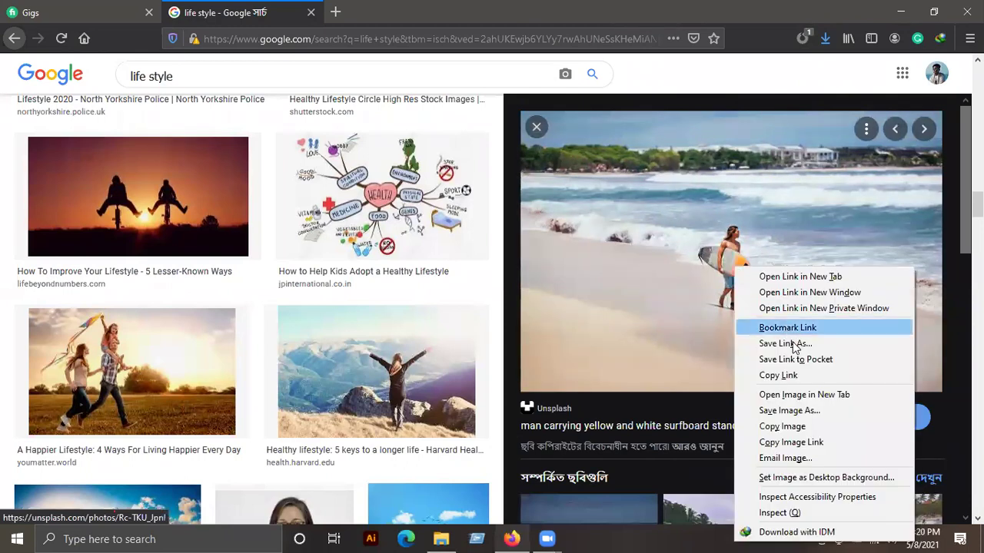
click(789, 410)
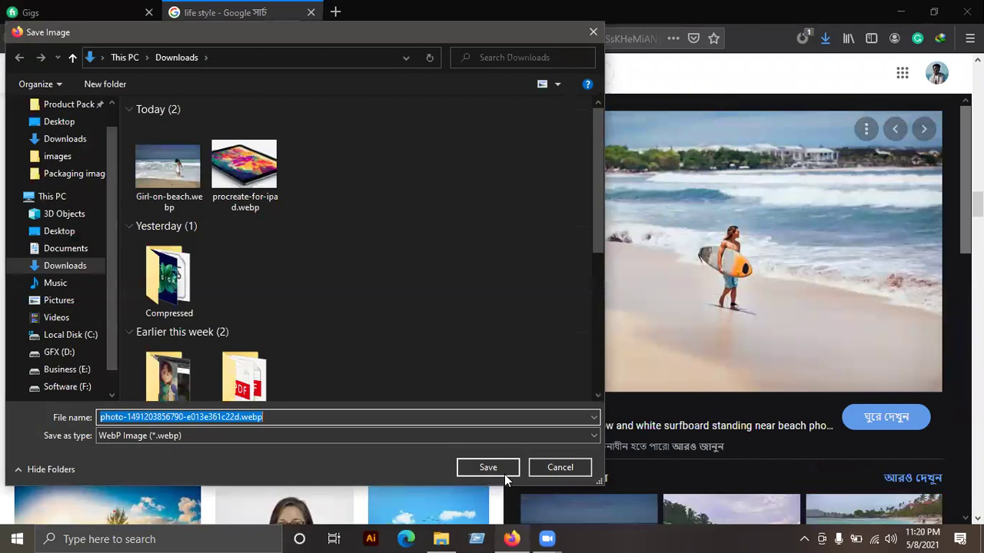
click(504, 474)
scroll(884, 310, down, 4)
Step: Preview the People on the Beach photo of two girls and a dog
scroll(731, 422, down, 2)
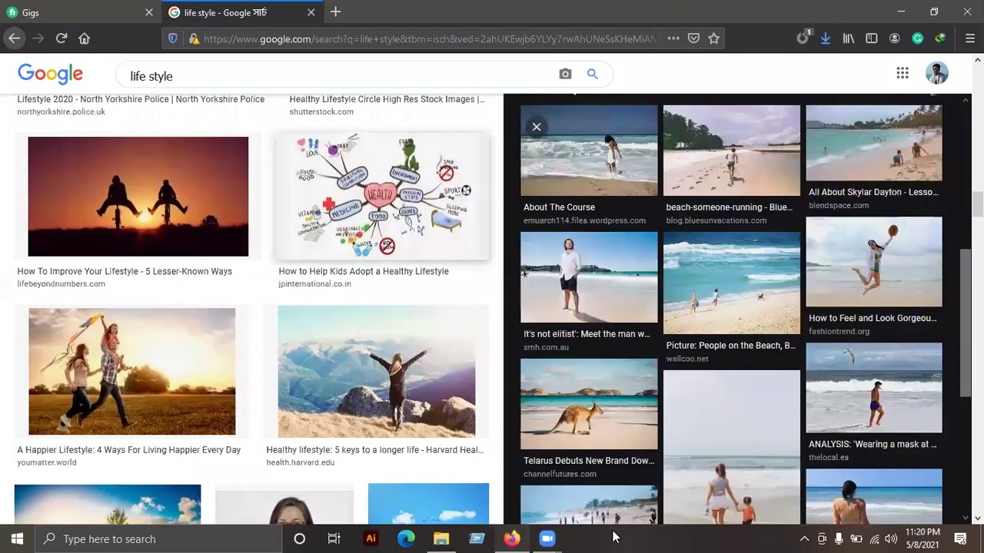
scroll(752, 280, down, 1)
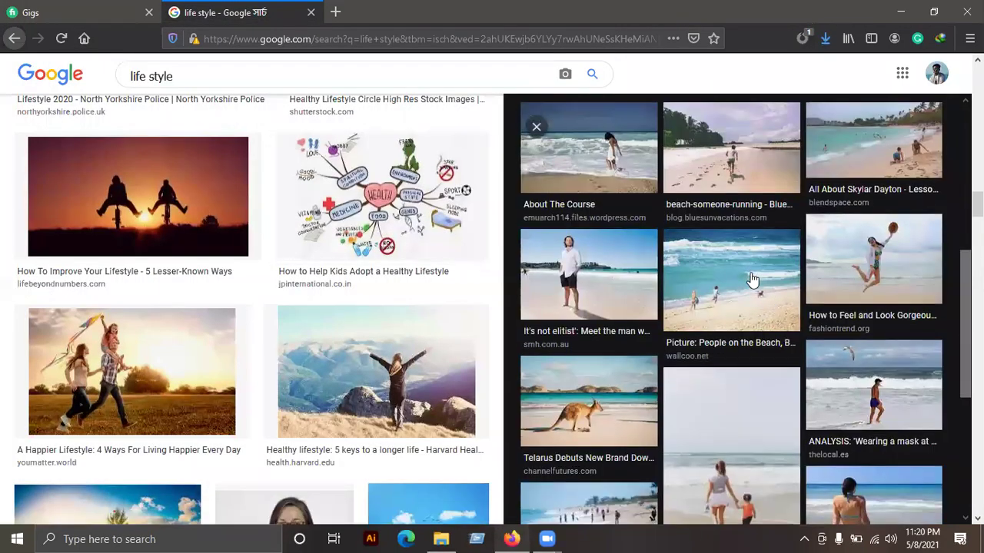
scroll(750, 231, down, 1)
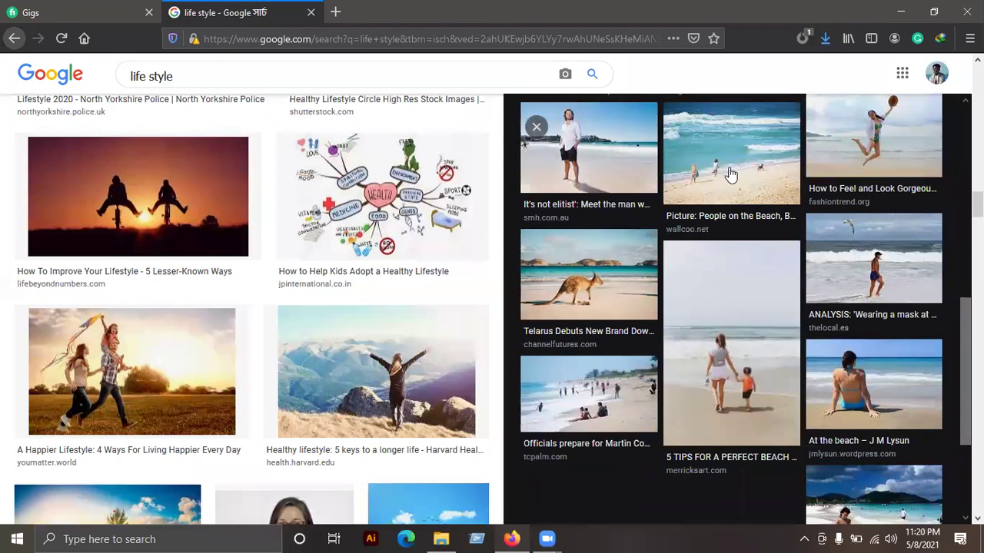
click(727, 173)
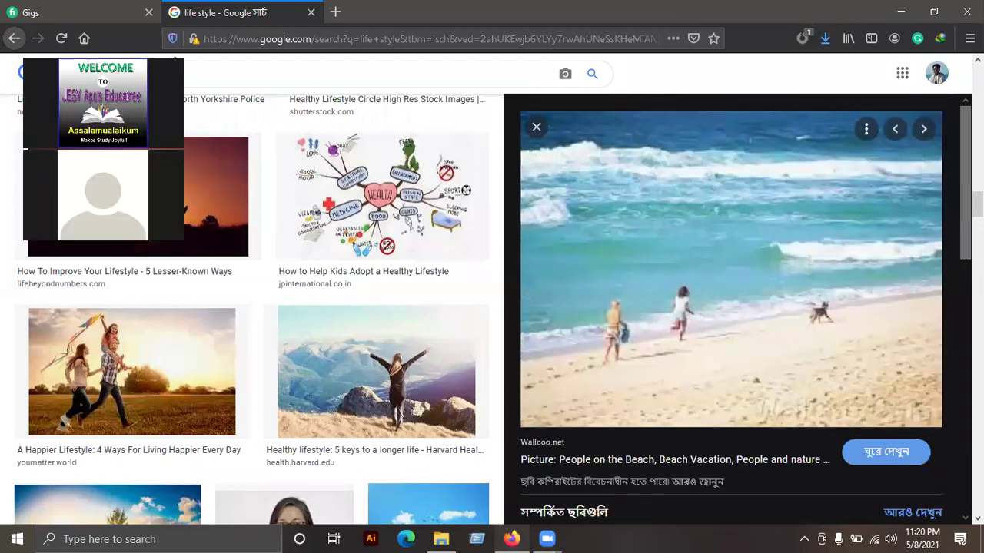
scroll(672, 288, down, 1)
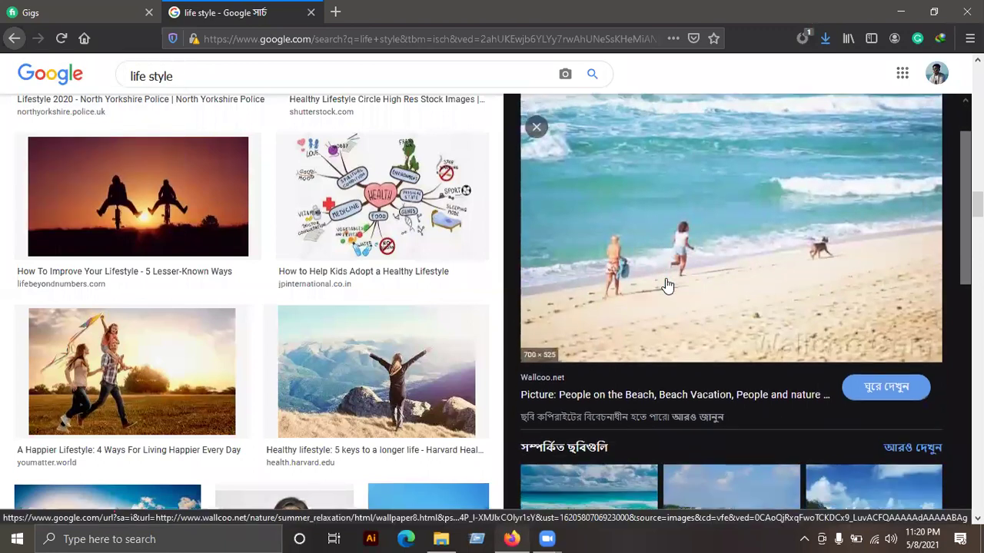
scroll(684, 292, down, 2)
scroll(688, 307, down, 3)
scroll(688, 392, down, 2)
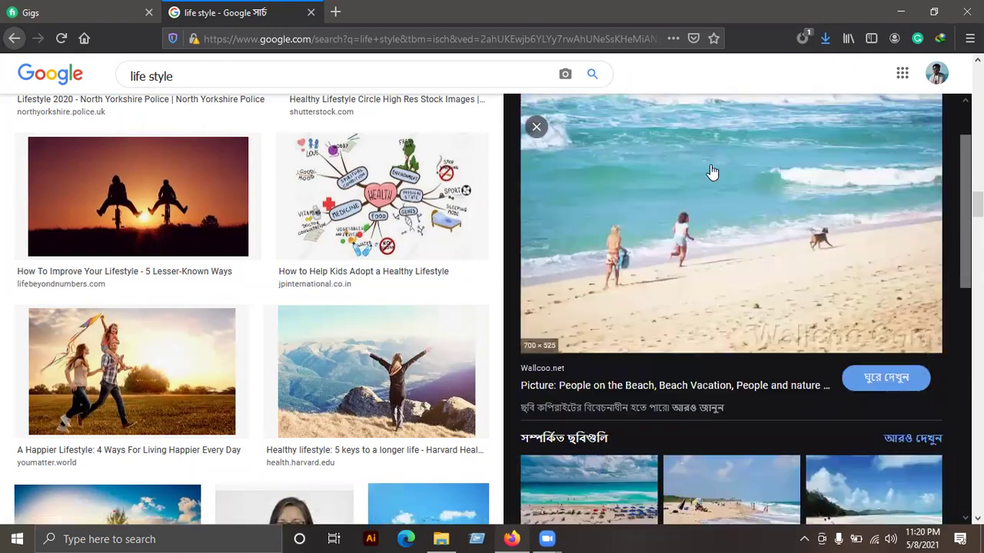
Step: Save it to Downloads as a JPEG under an edited name, keeping the existing file
right_click(710, 170)
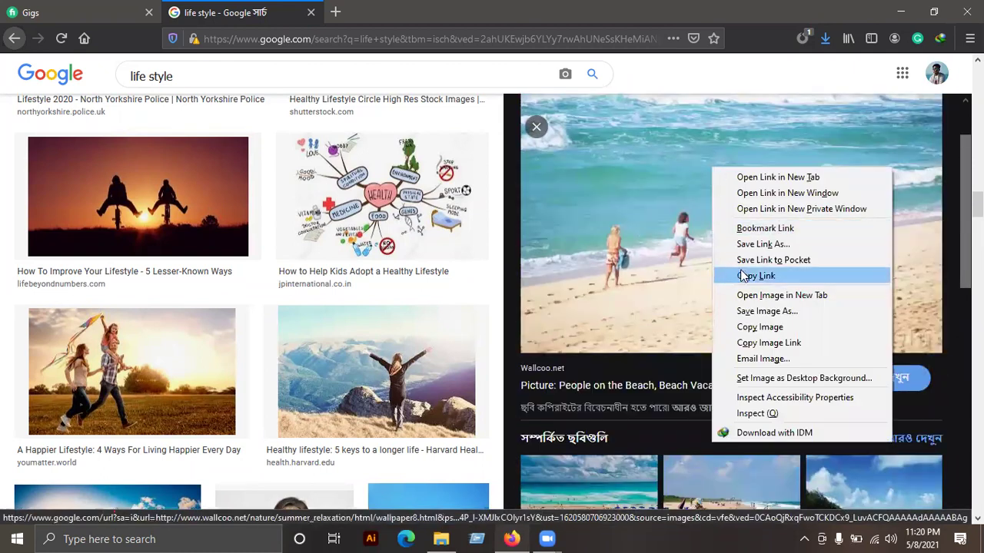
click(769, 311)
click(474, 469)
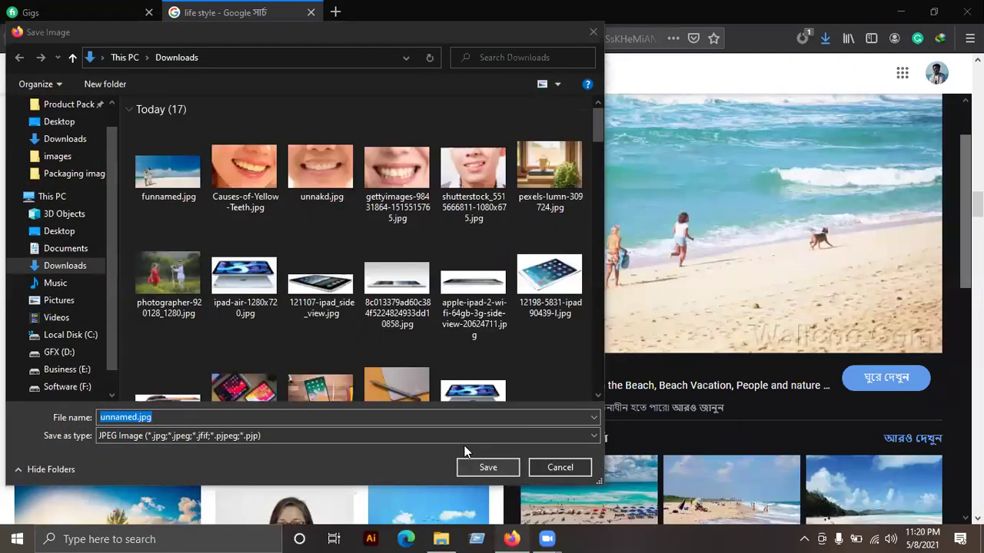
click(578, 269)
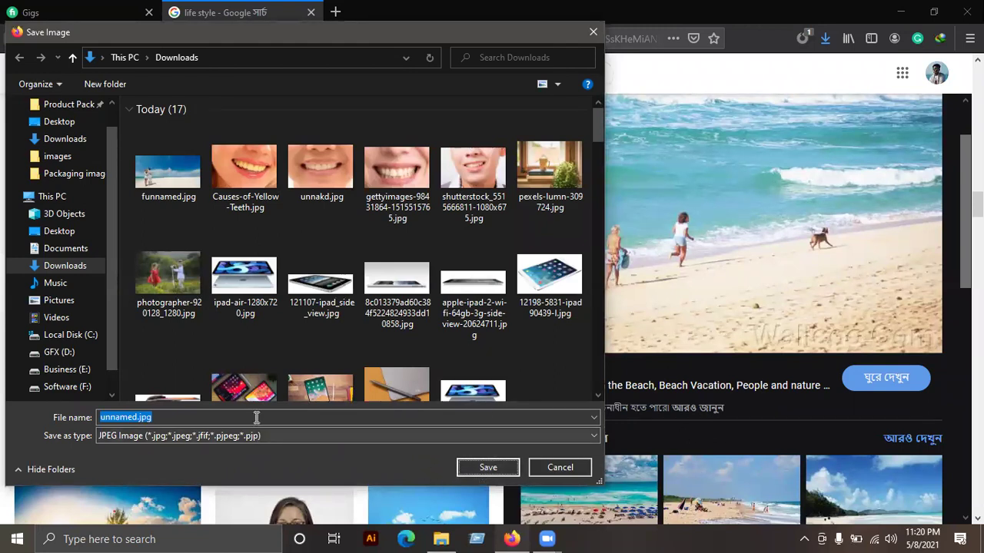
click(127, 417)
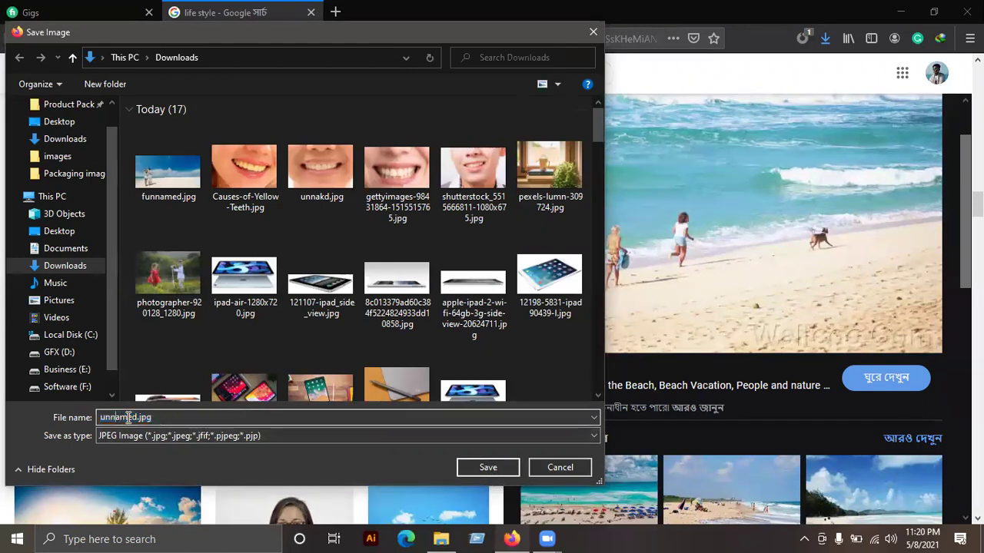
text(k)
key(Return)
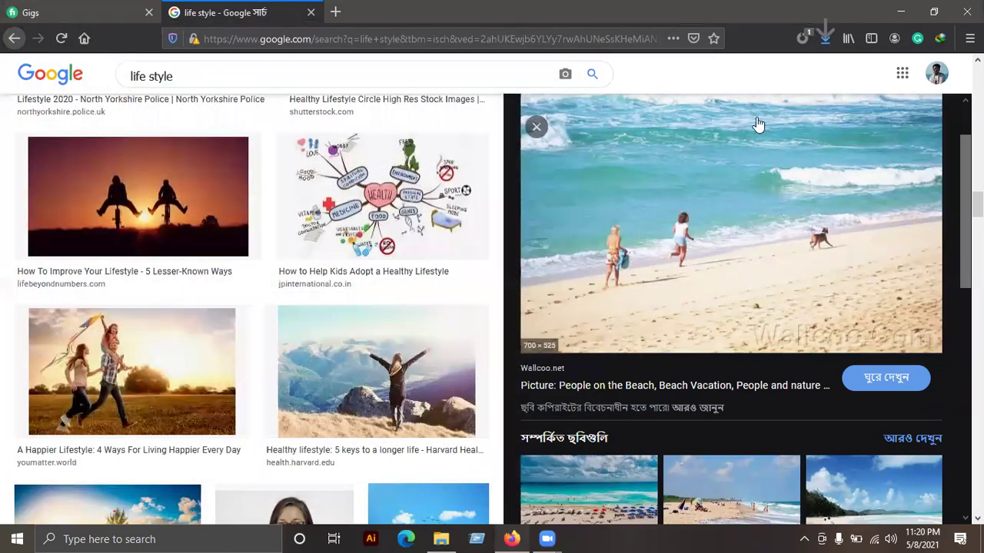
scroll(757, 130, down, 4)
Step: Minimise Firefox, refresh Downloads, and open unnkamed.jpg with Adobe Photoshop 2021
scroll(776, 230, down, 2)
scroll(807, 316, down, 3)
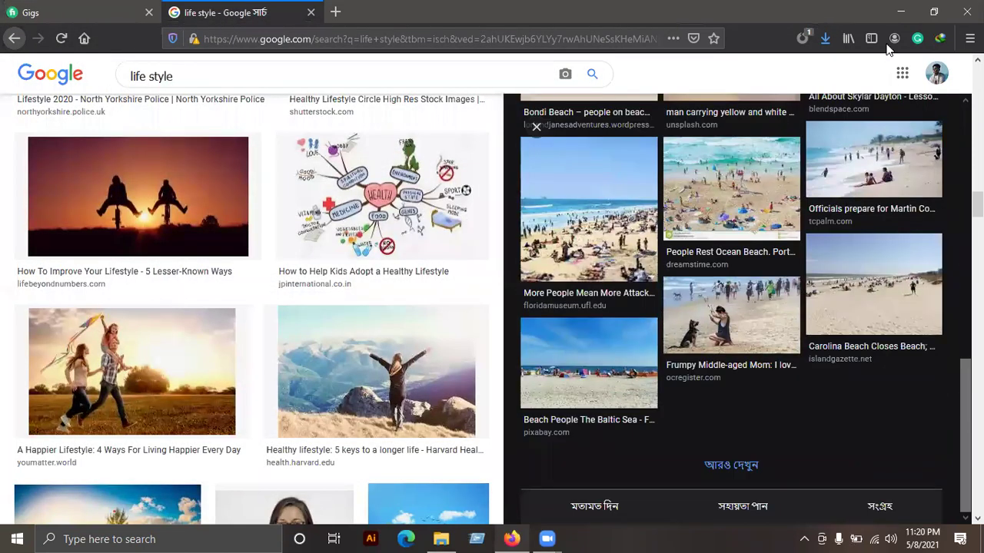
click(889, 12)
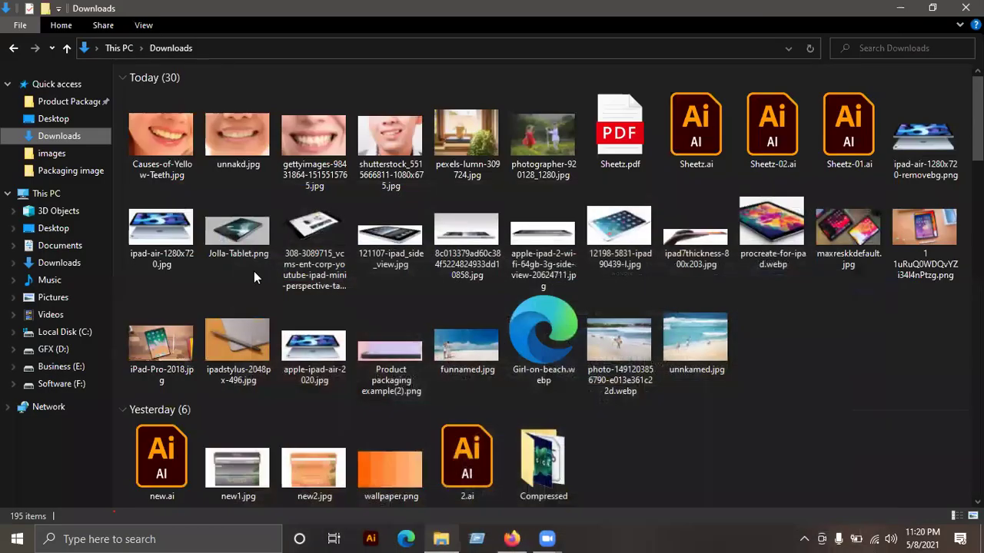
right_click(825, 311)
click(847, 142)
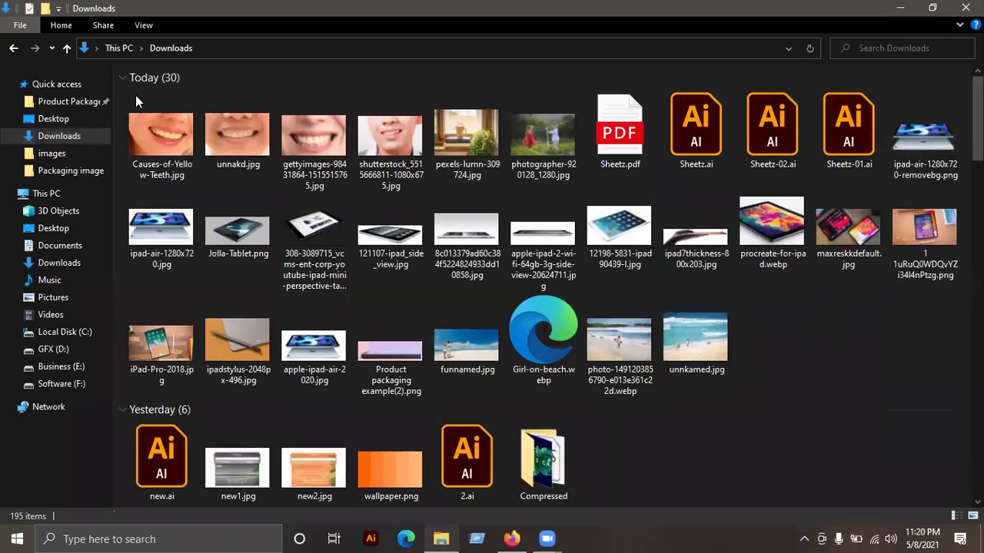
right_click(158, 136)
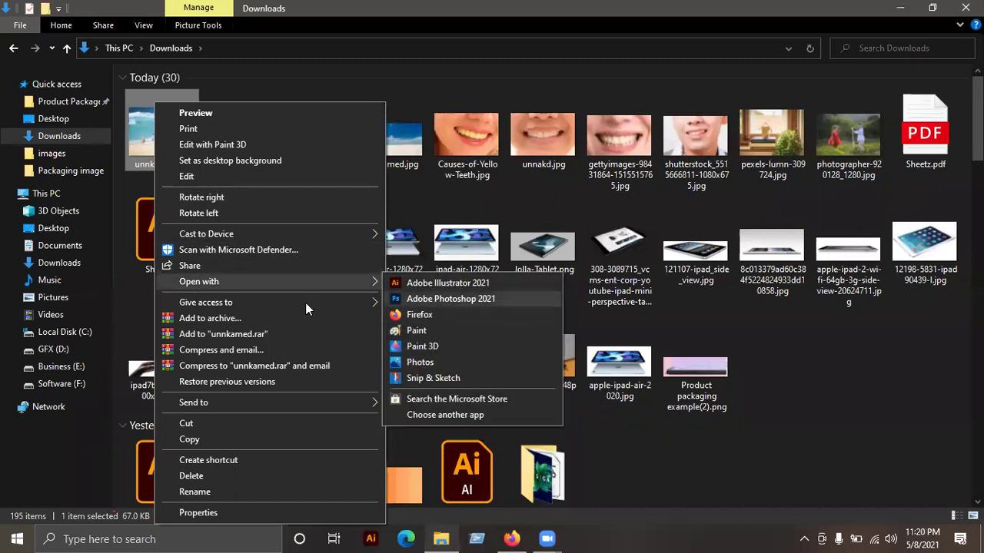
mouse_move(199, 281)
click(423, 300)
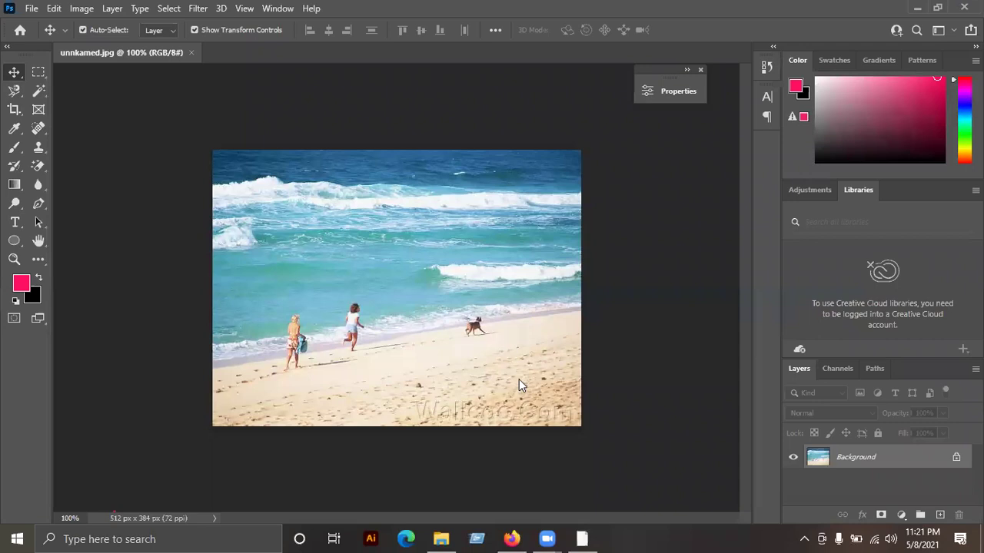
Step: Zoom and pan around the 512 × 384 px beach photo of two girls and a dog
scroll(526, 392, up, 5)
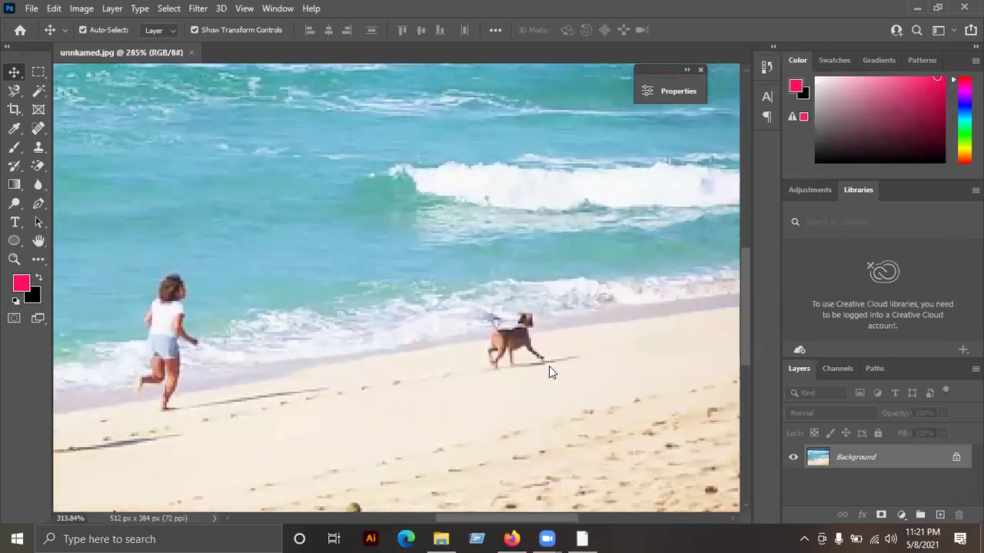
scroll(548, 367, down, 2)
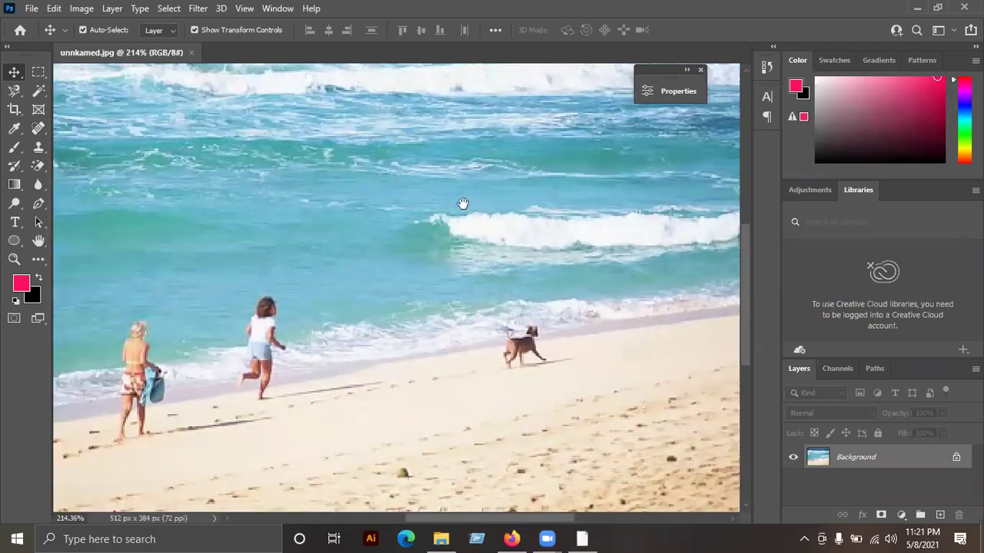
scroll(580, 207, down, 4)
scroll(580, 207, down, 1)
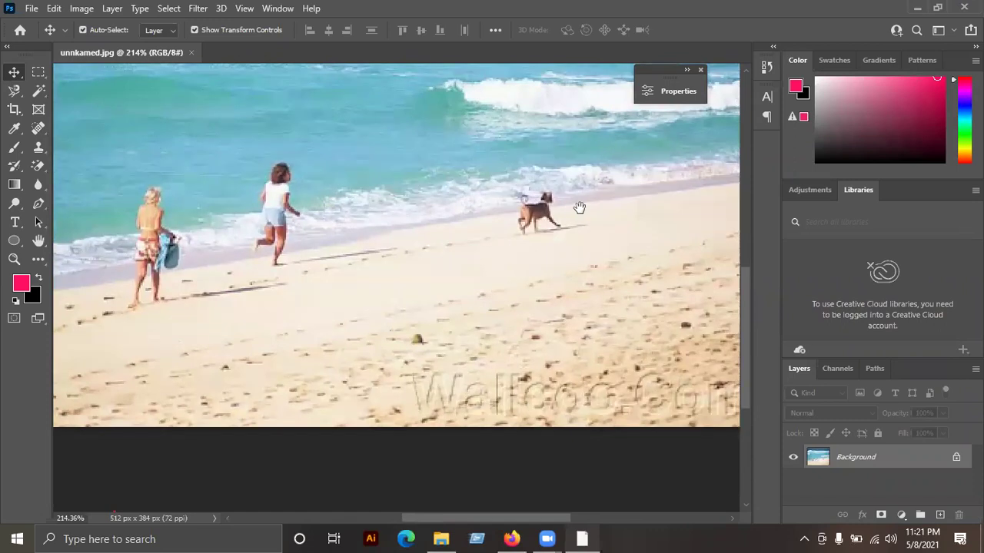
scroll(600, 176, down, 3)
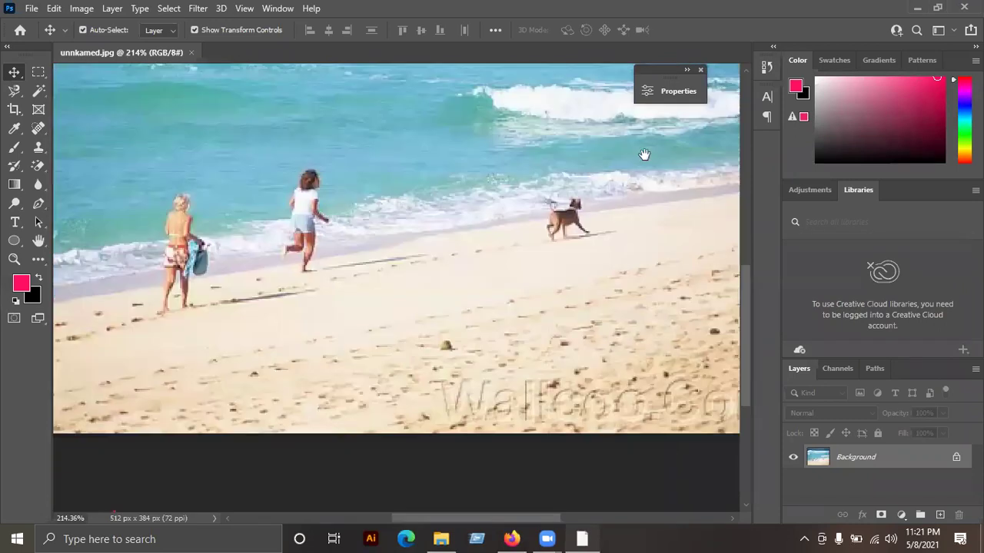
scroll(631, 236, right, 2)
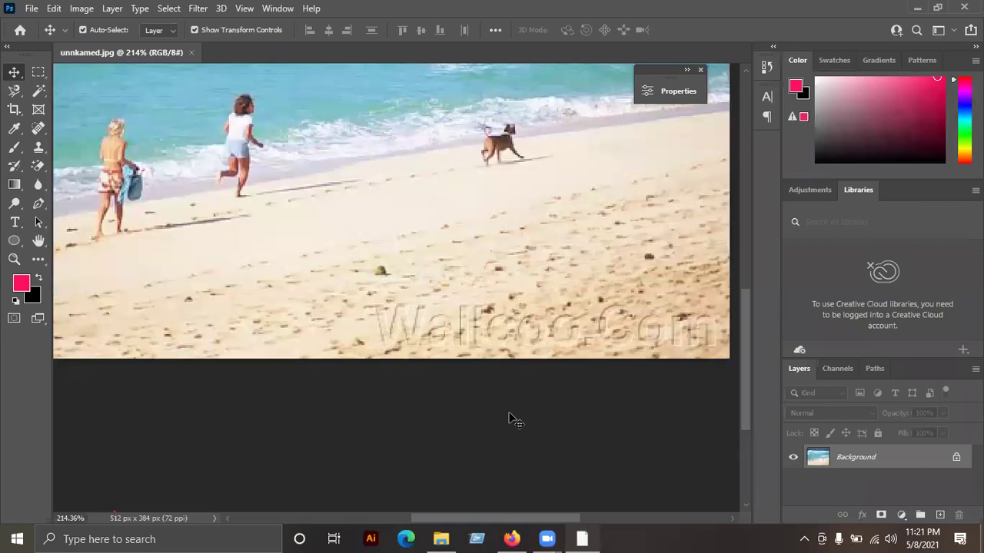
Step: Duplicate the photo onto Layer 1 and hide the original Background layer
scroll(492, 315, down, 2)
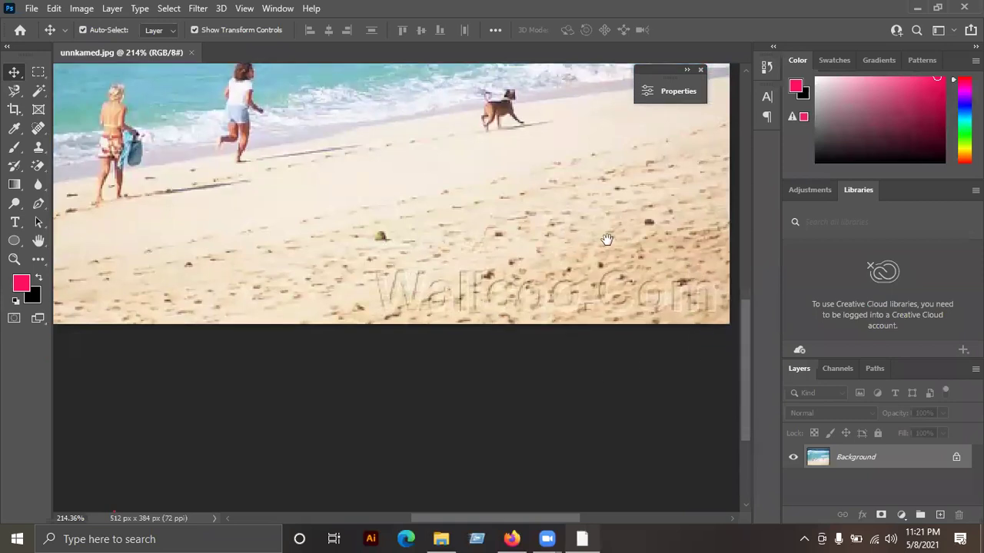
scroll(603, 238, right, 3)
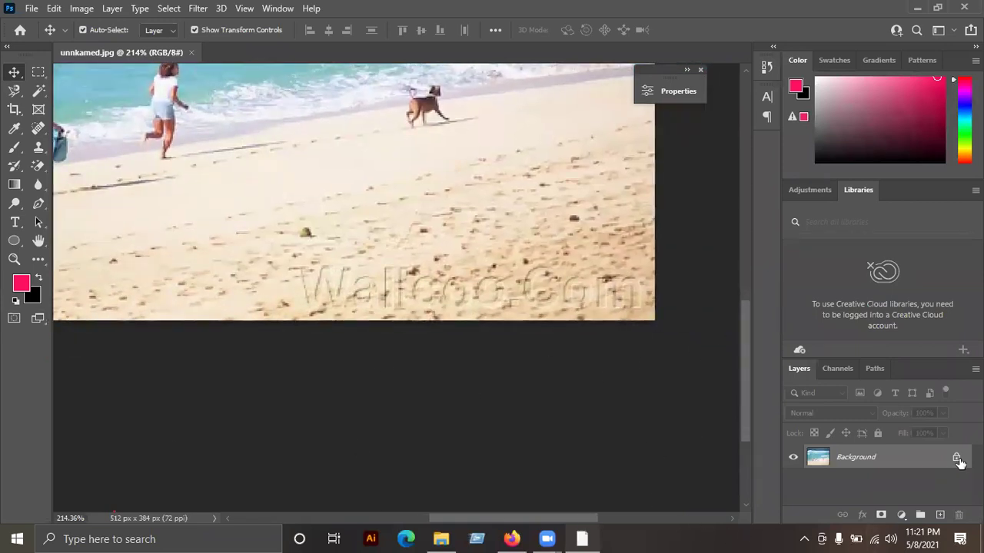
key(ctrl+j)
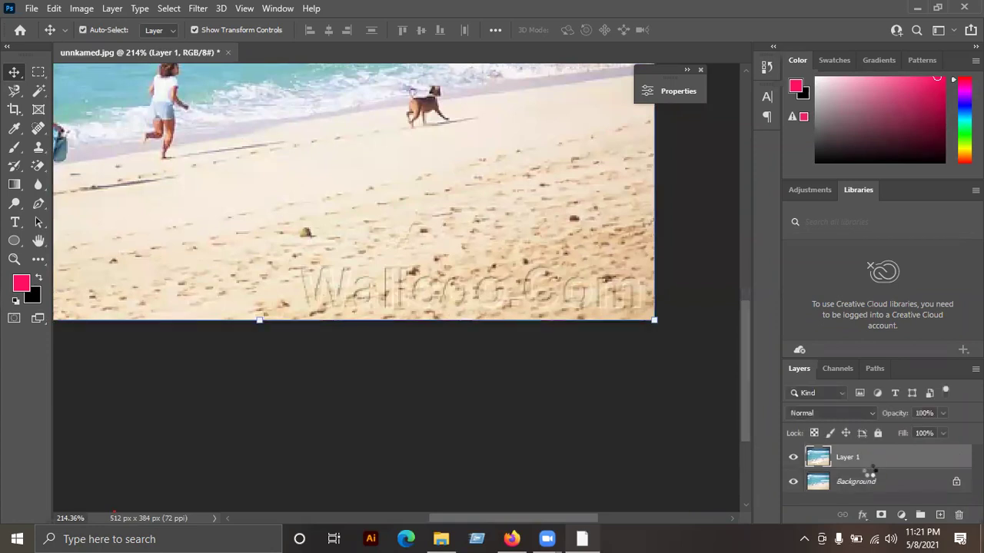
click(797, 481)
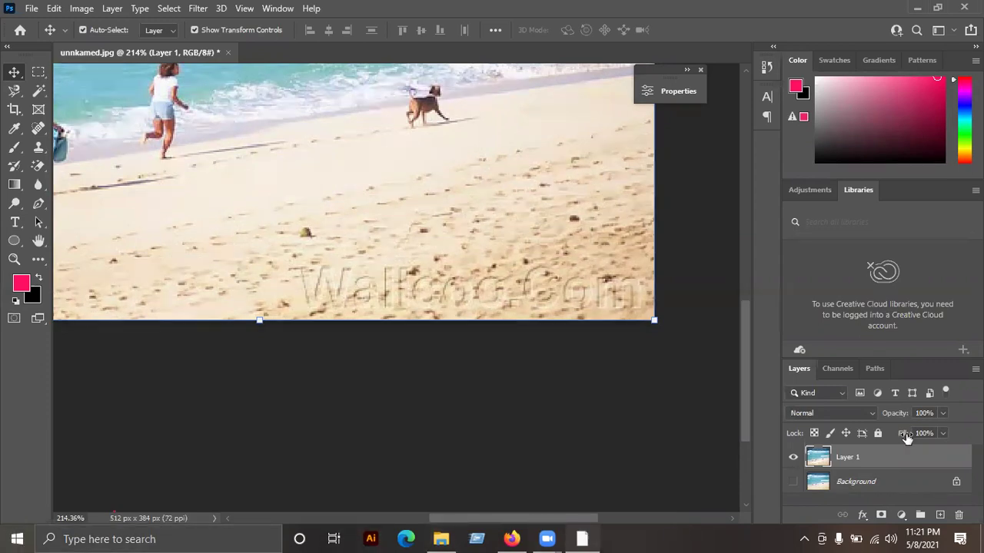
double_click(853, 488)
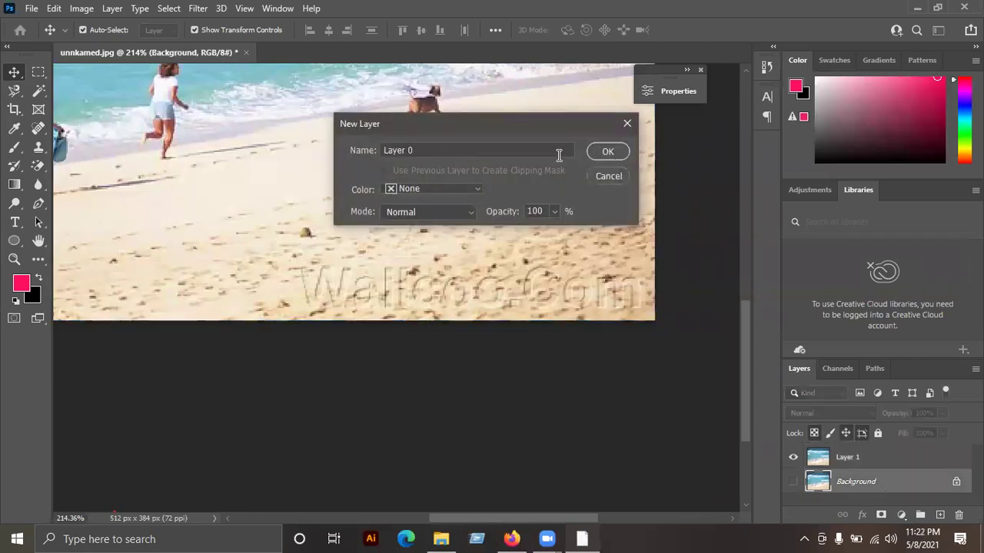
click(609, 176)
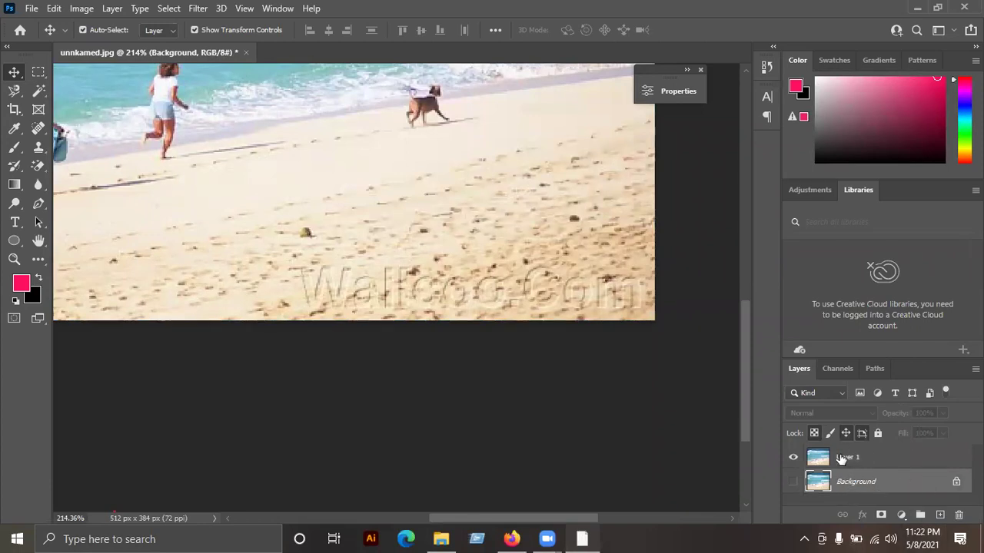
Step: Rename the duplicated layer to 'Object'
double_click(847, 457)
text(o)
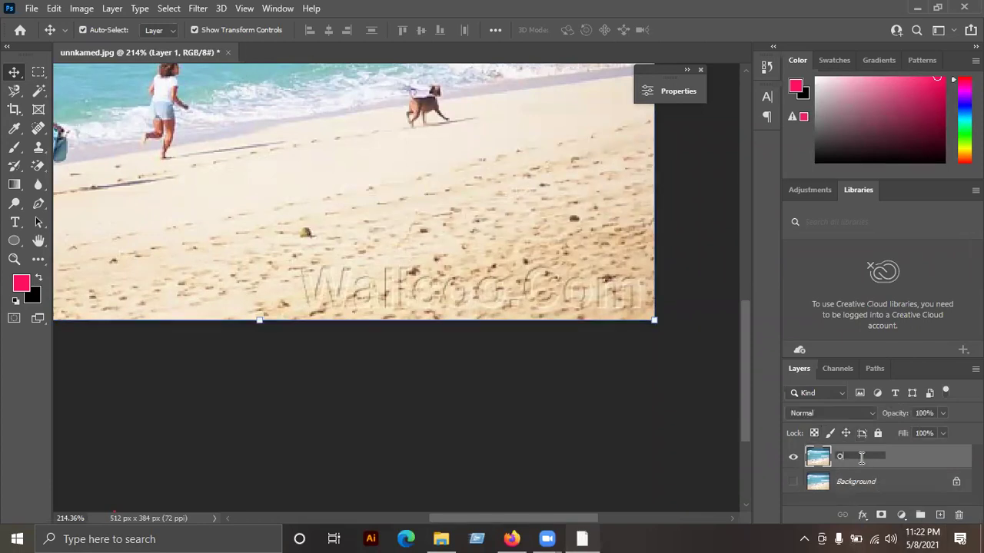
text(bject)
click(683, 445)
Step: Draw a Rectangular Marquee selection around the watermark text and open the Edit menu
click(38, 72)
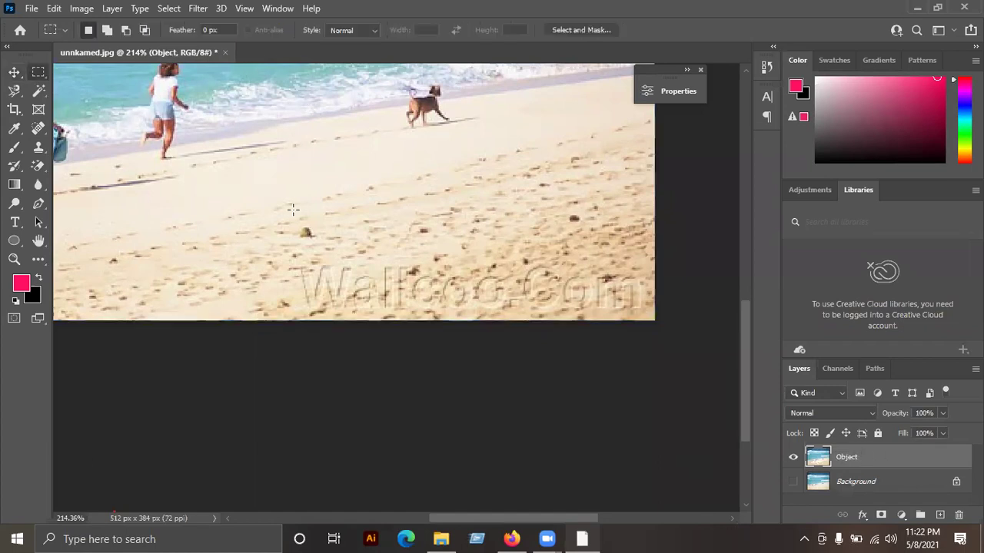
right_click(38, 73)
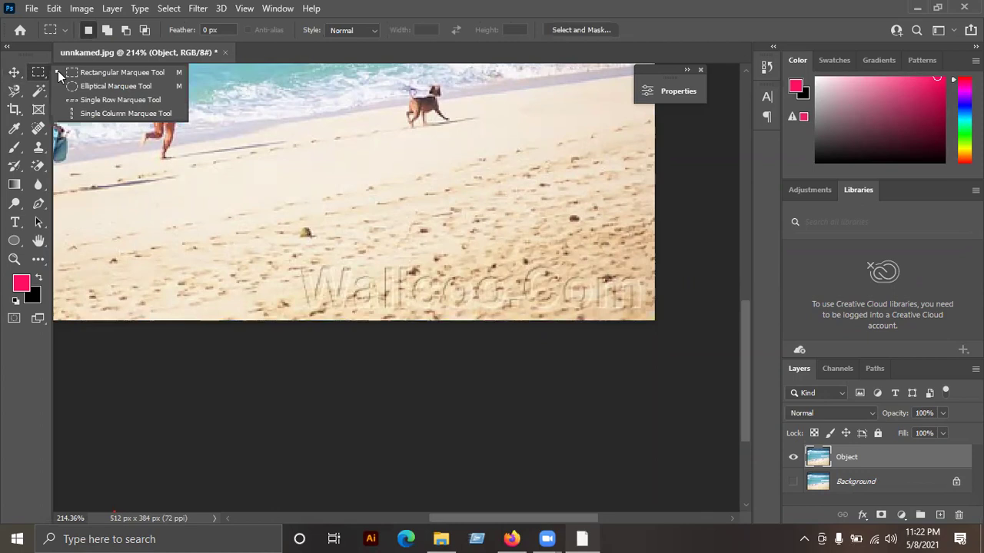
click(14, 89)
right_click(14, 90)
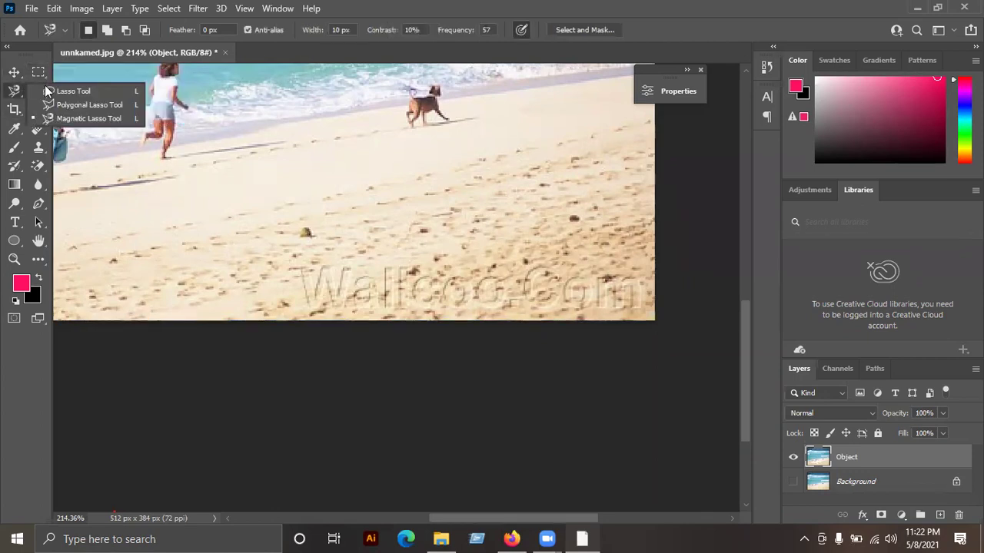
click(38, 72)
right_click(37, 72)
click(115, 73)
mouse_move(288, 259)
mouse_down()
mouse_move(544, 315)
mouse_move(647, 314)
mouse_up()
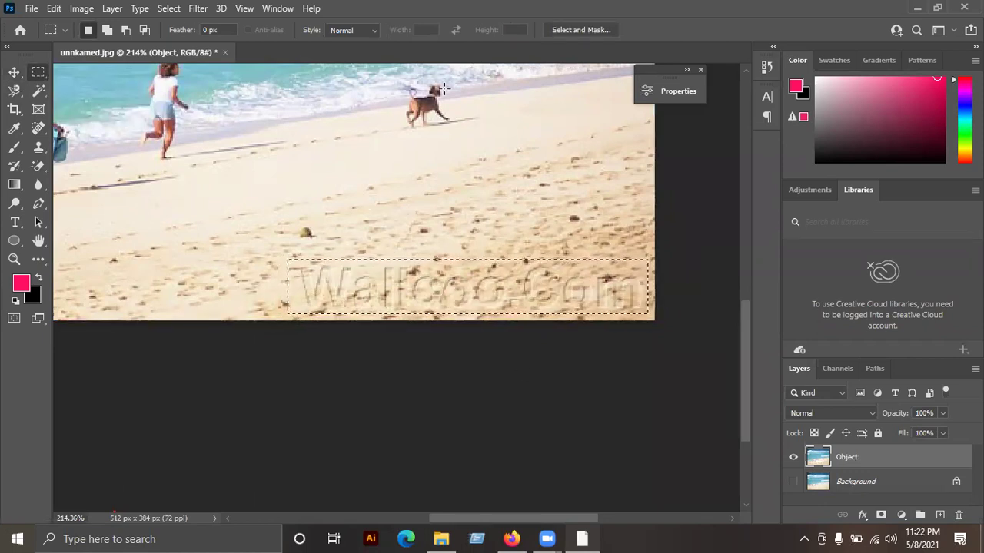
click(54, 8)
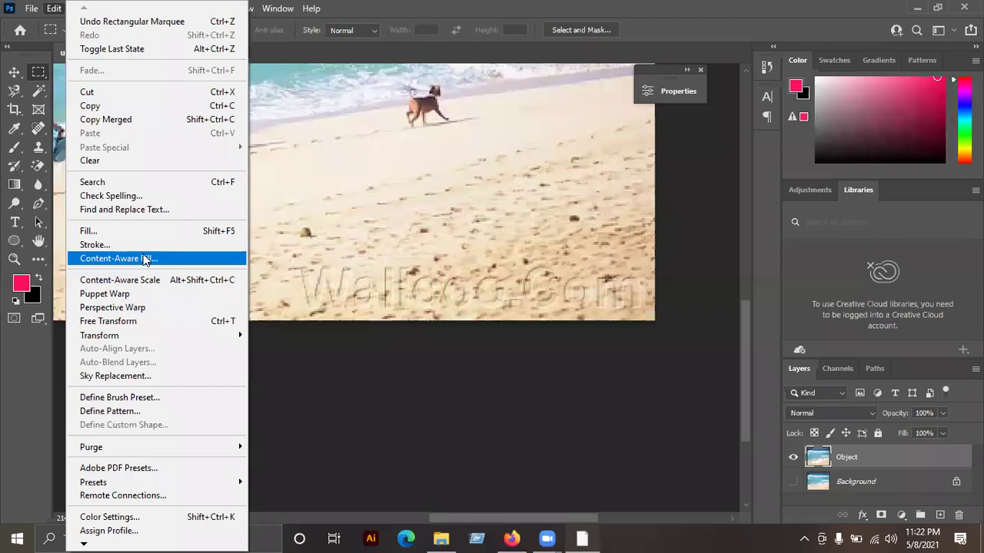
Step: Fill the watermark selection with Content-Aware contents, keeping Color Adaptation checked
click(86, 231)
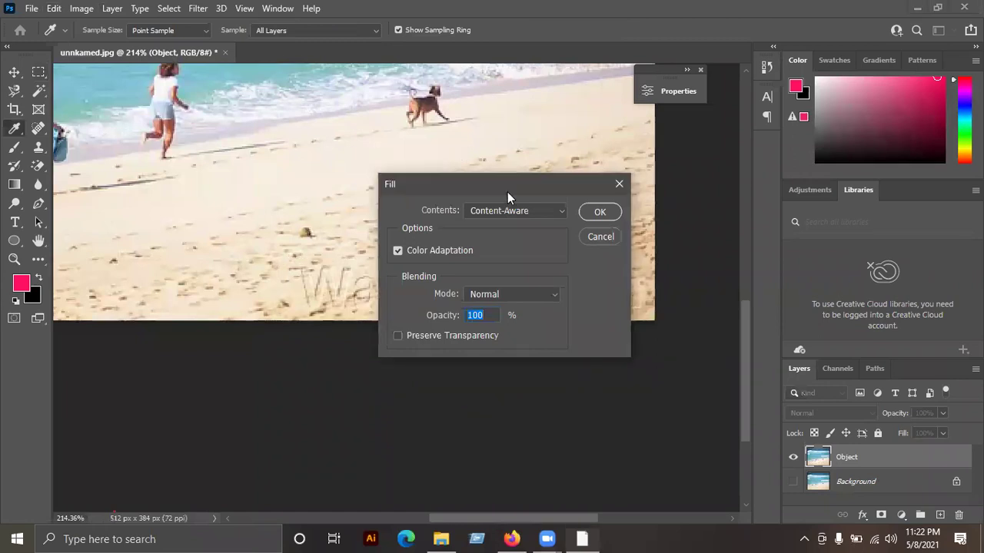
drag(507, 192, 810, 118)
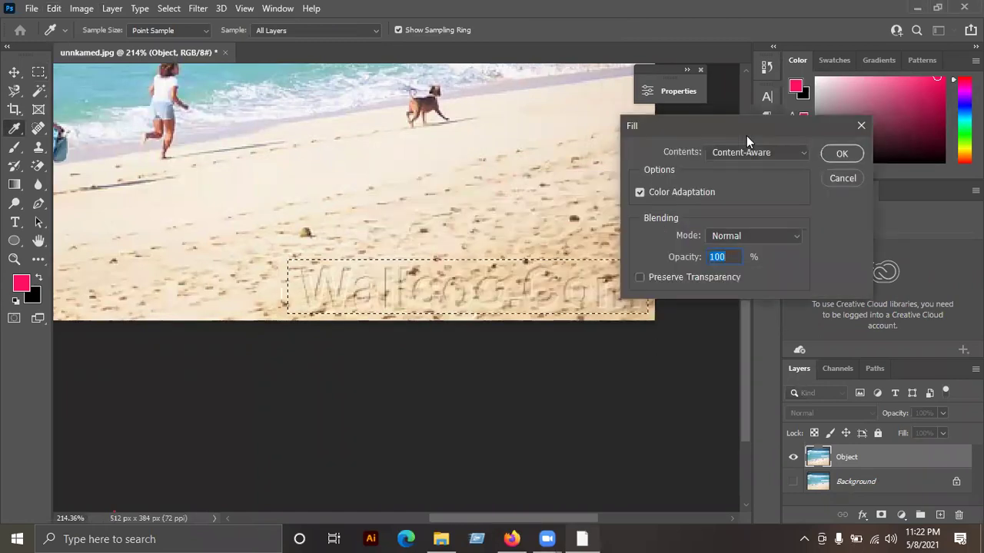
click(788, 137)
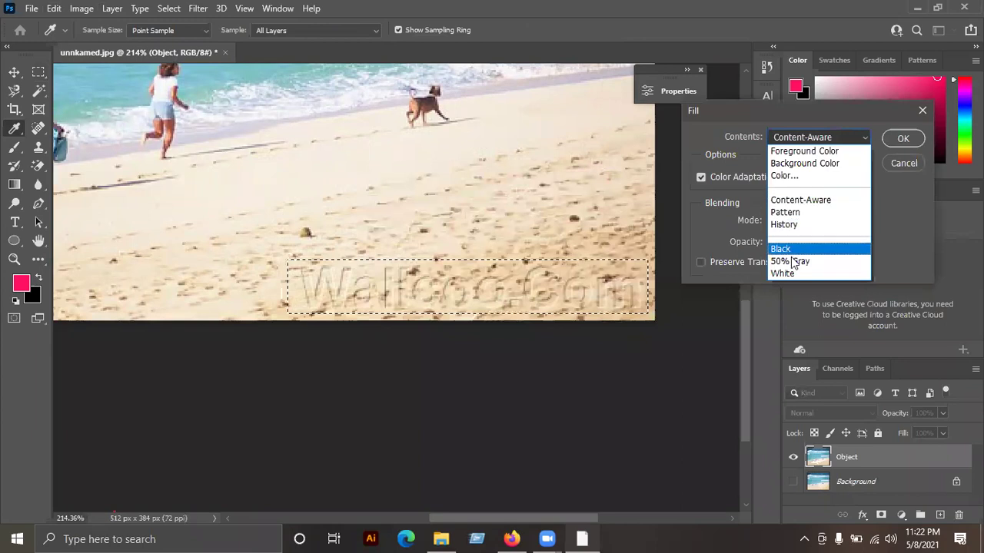
click(816, 151)
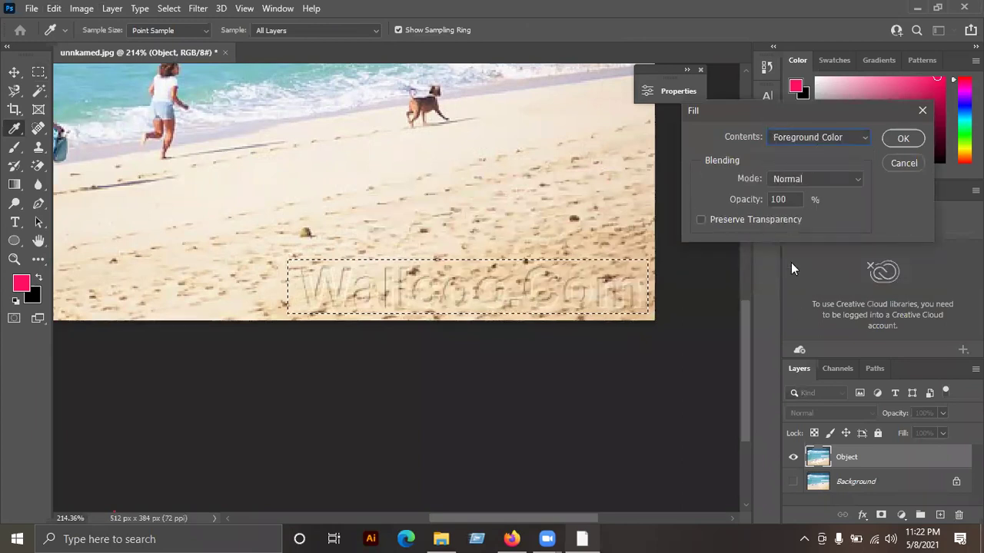
click(795, 143)
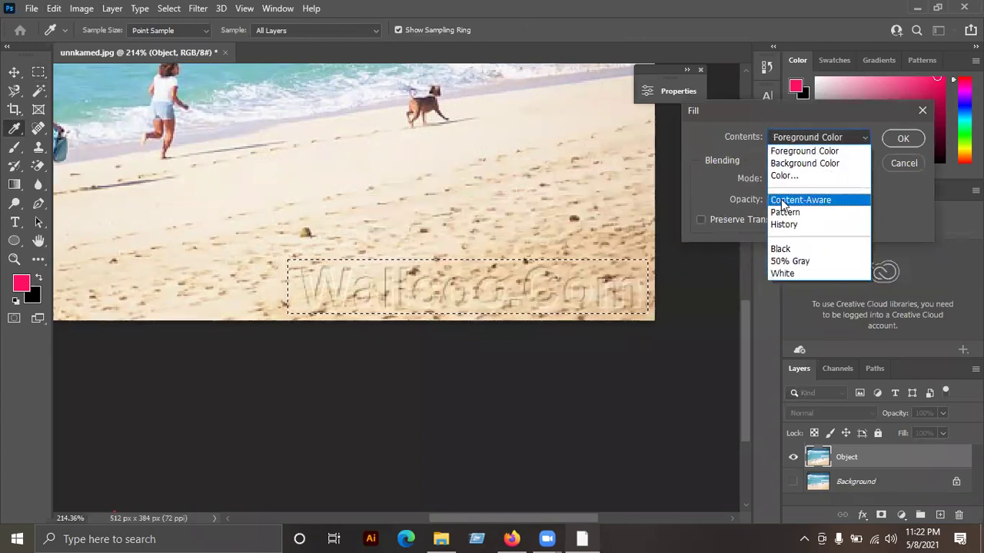
click(809, 201)
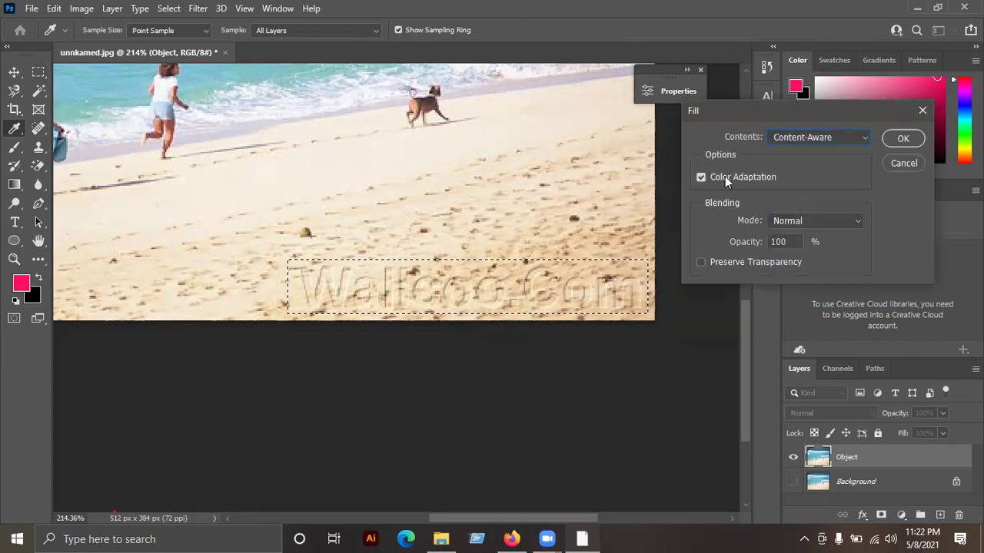
click(703, 178)
click(703, 178)
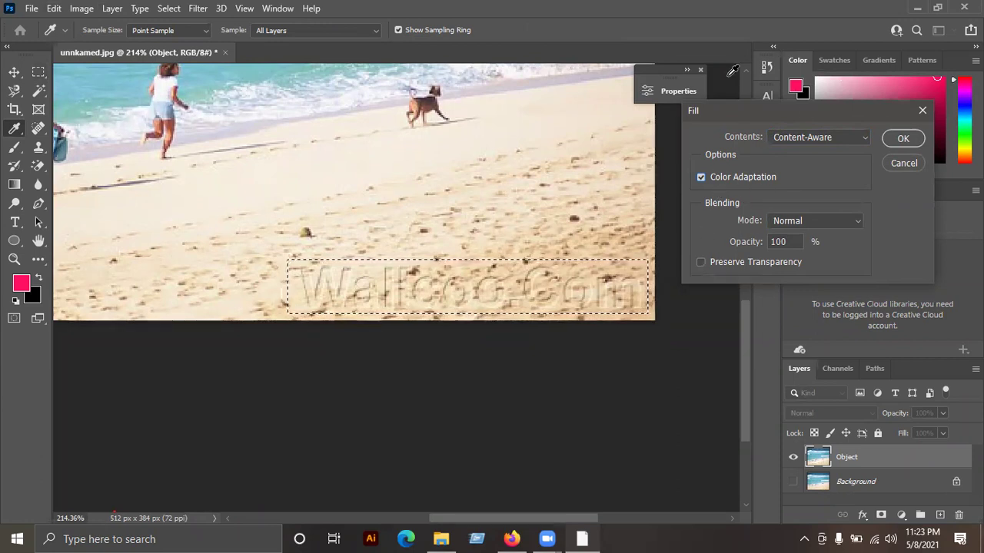
click(904, 139)
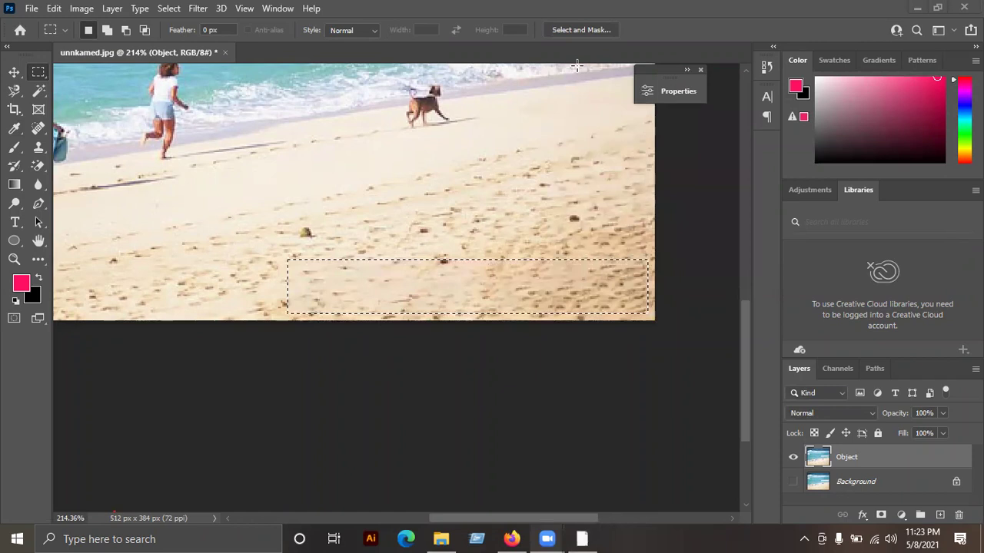
Step: Deselect the filled watermark area and dismiss the Content-Aware Fill tip
key(ctrl+d)
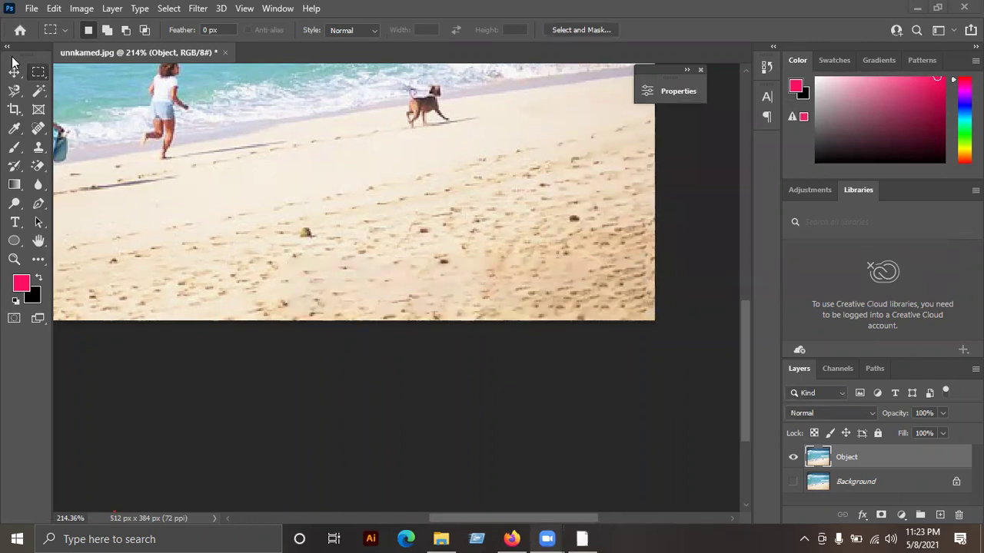
key(ctrl+z)
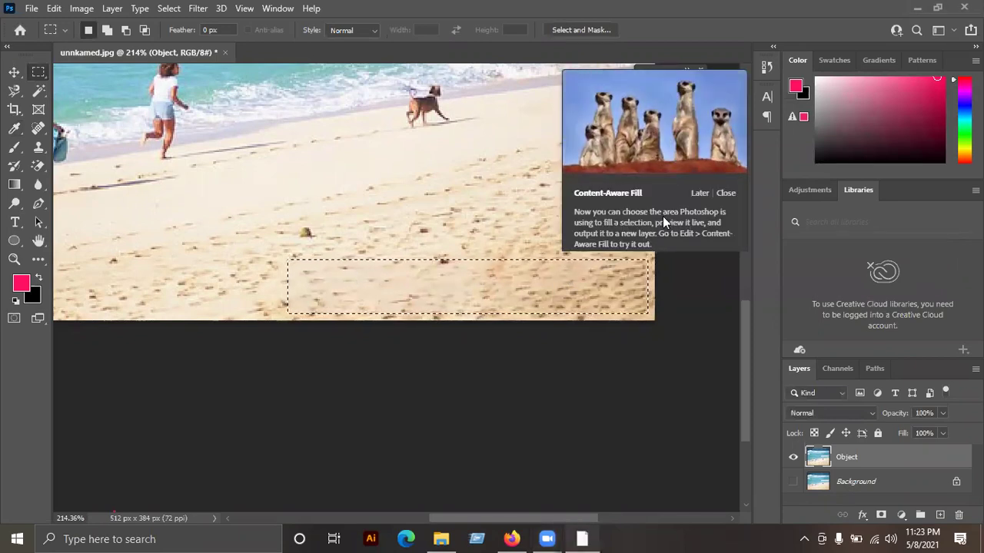
click(703, 196)
click(408, 306)
Step: Scroll the canvas back into view and bring up the lasso tool flyout
click(14, 71)
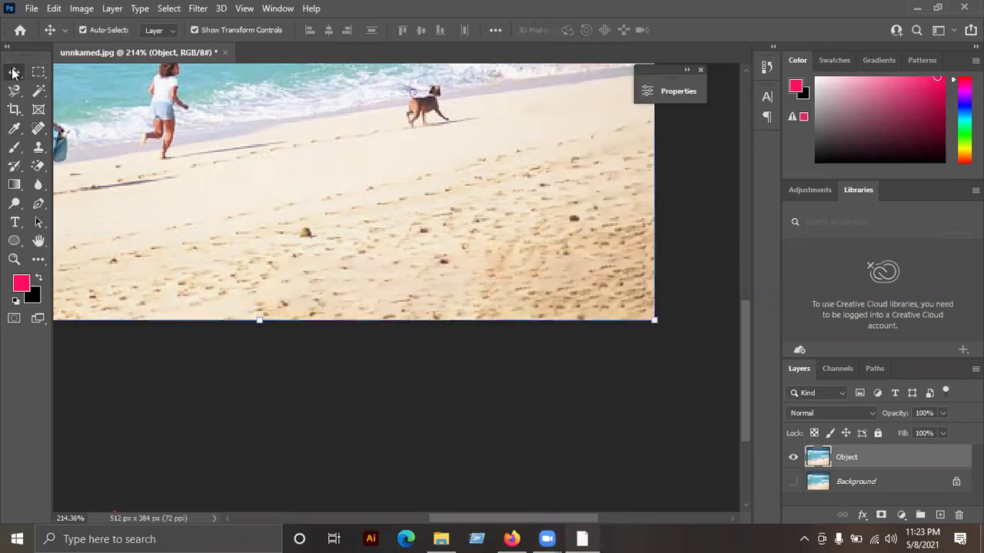
click(382, 423)
scroll(388, 424, up, 2)
scroll(388, 424, up, 3)
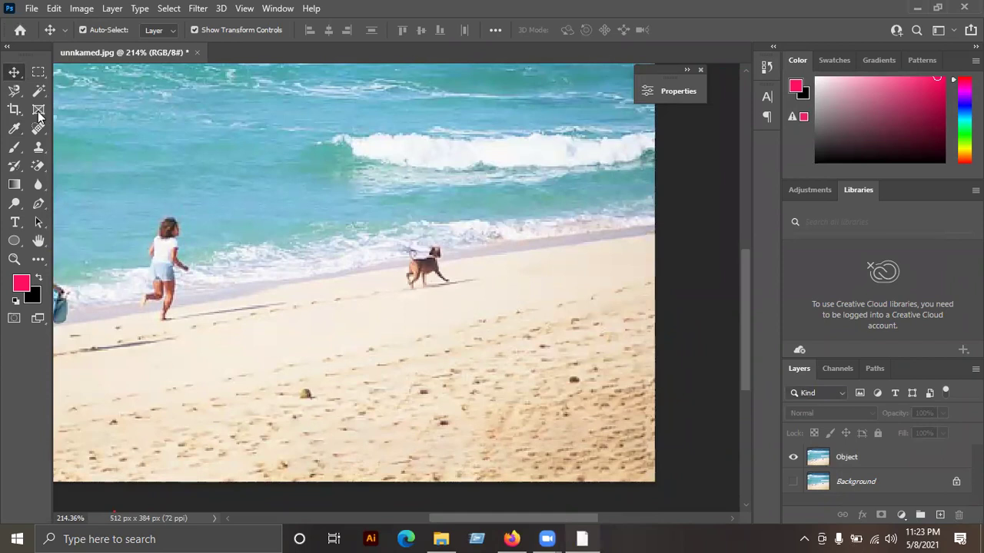
click(14, 90)
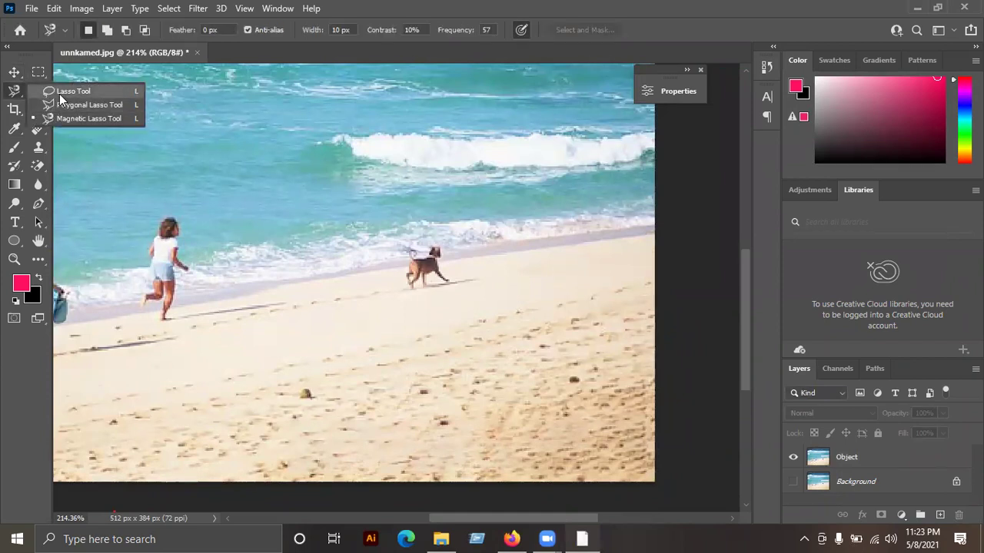
Step: Lasso a freehand outline around the dog's head, back and legs
click(70, 91)
drag(402, 273, 424, 252)
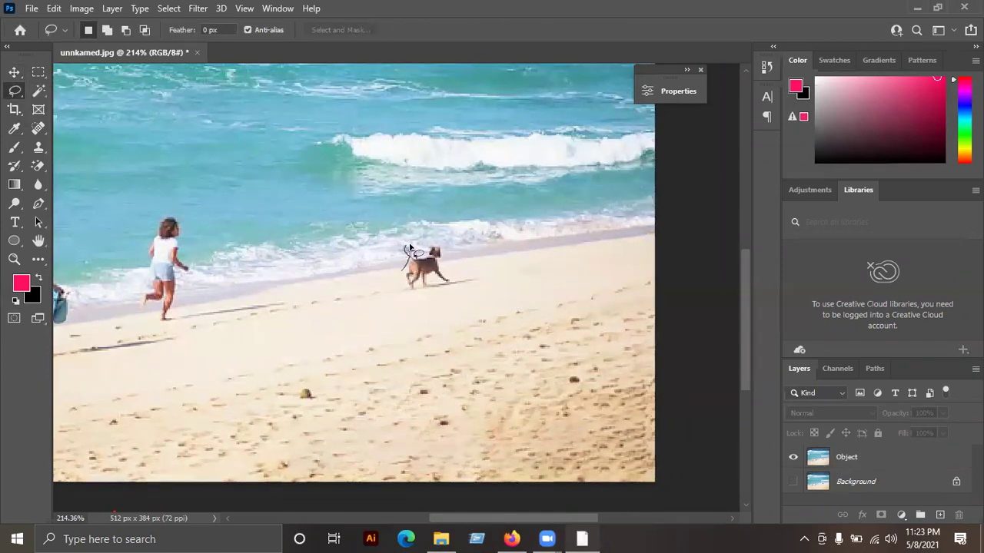
mouse_move(430, 244)
mouse_down()
mouse_move(443, 250)
mouse_move(438, 284)
mouse_up()
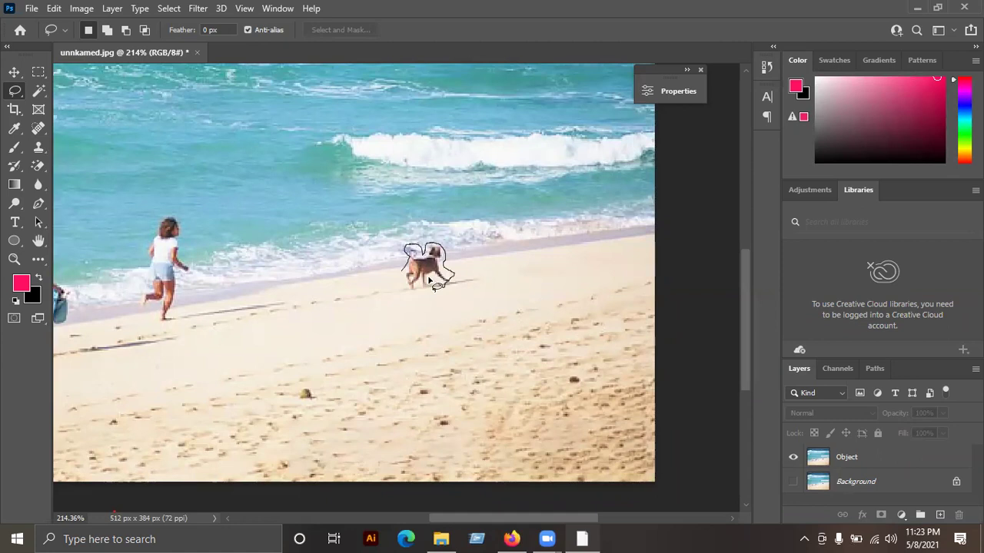
mouse_move(432, 287)
mouse_down()
mouse_move(400, 289)
mouse_move(402, 269)
mouse_up()
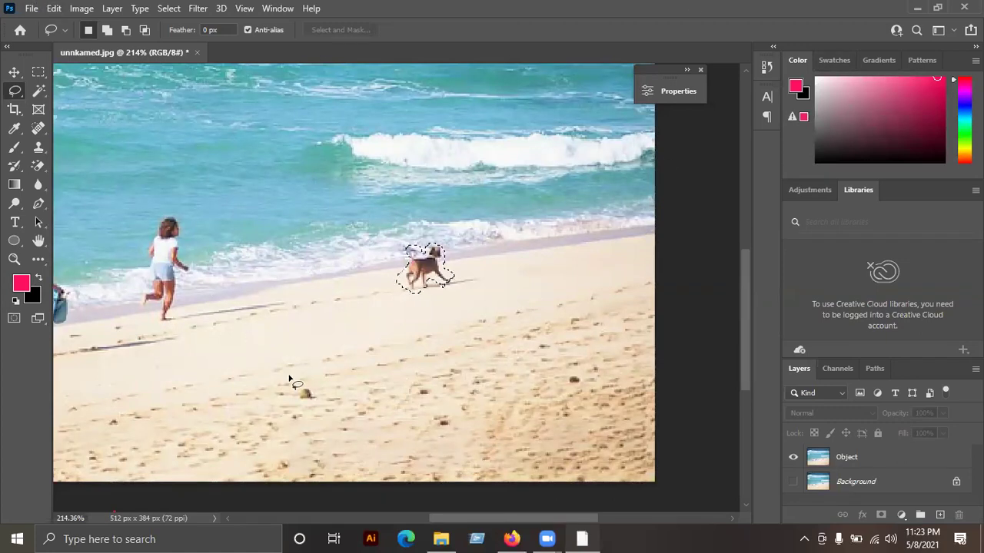
key(shift)
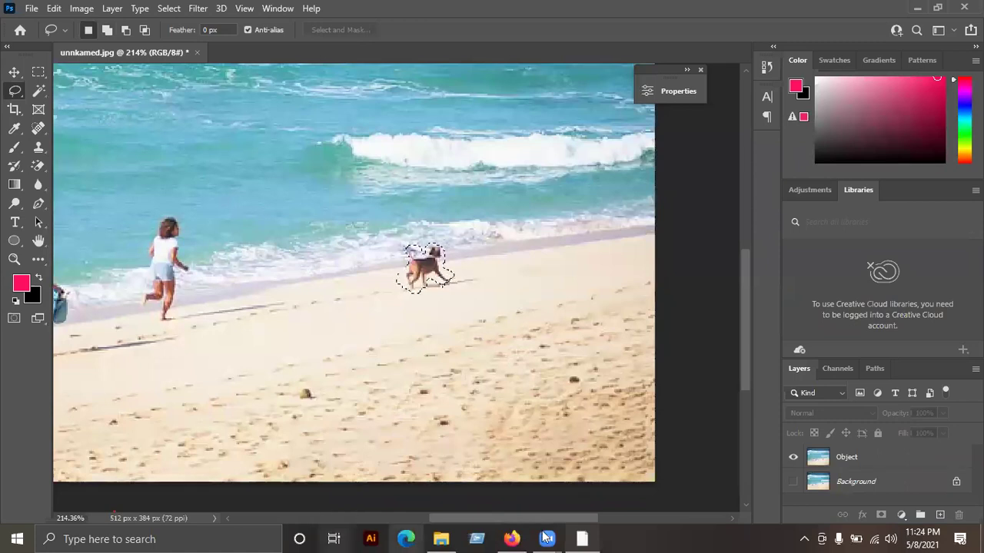
Step: On the Object layer, Content-Aware fill the dog selection with Shift+F5, then deselect
click(846, 464)
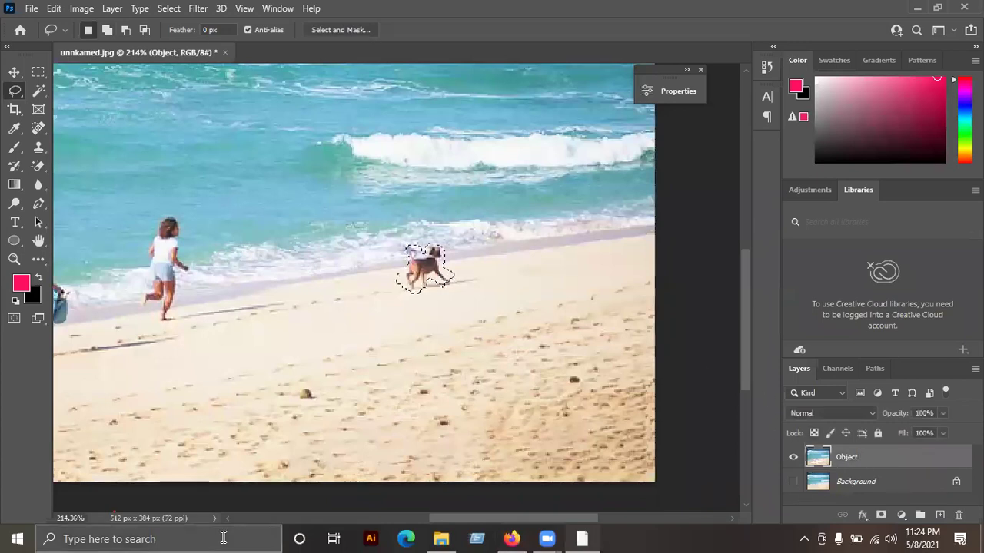
key(shift+F5)
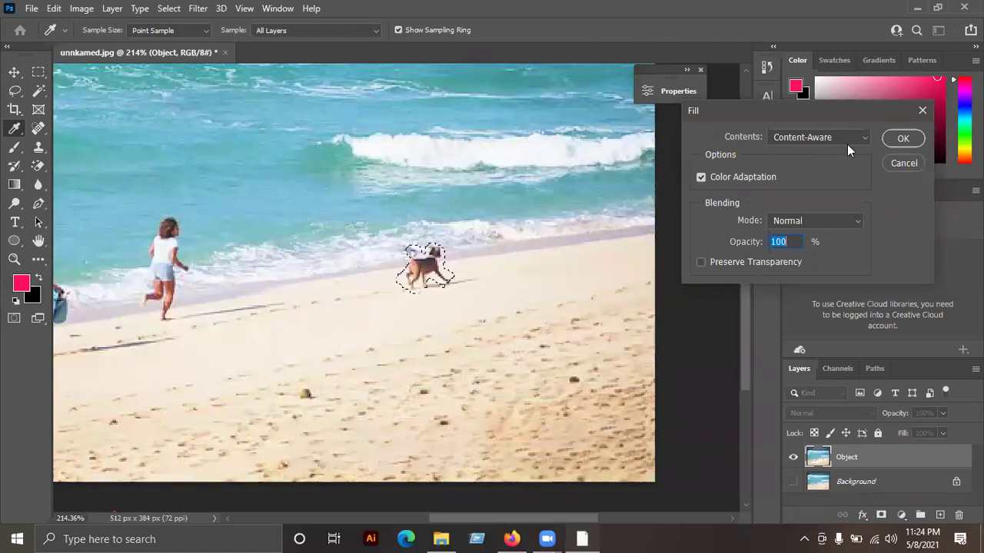
click(889, 142)
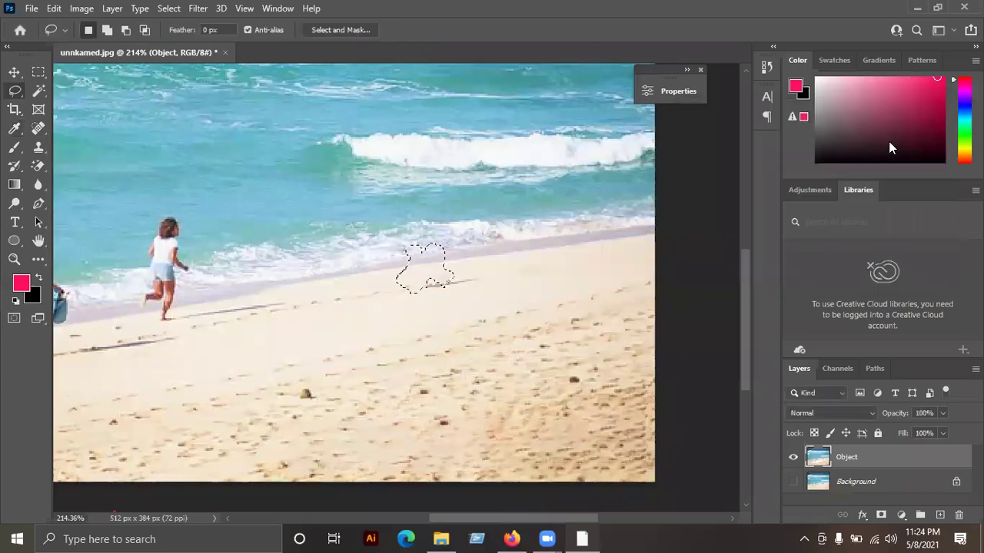
key(ctrl+d)
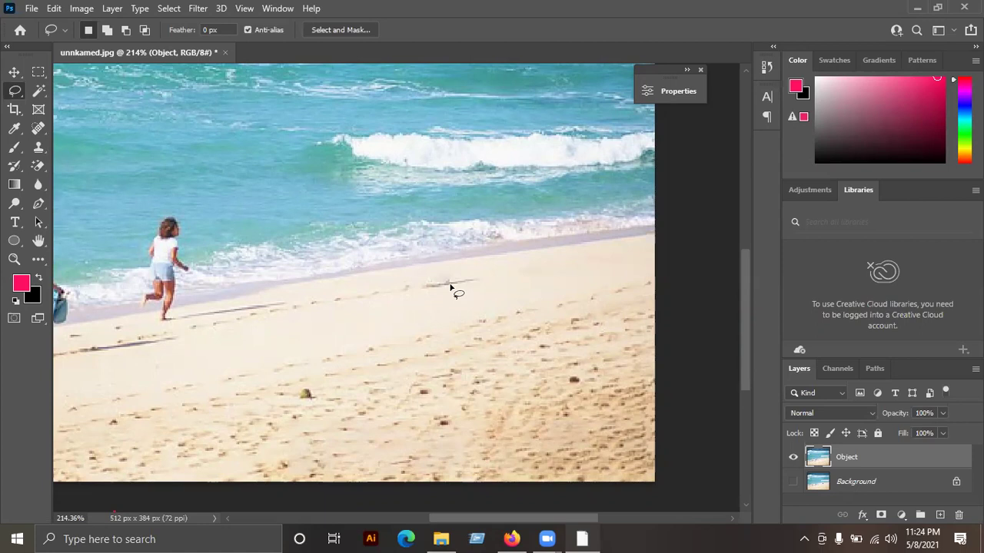
Step: Zoom in on the spot where the dog stood and clear the stray selection
drag(450, 288, 454, 287)
scroll(450, 285, up, 3)
scroll(447, 286, up, 2)
scroll(446, 291, up, 1)
scroll(400, 301, up, 1)
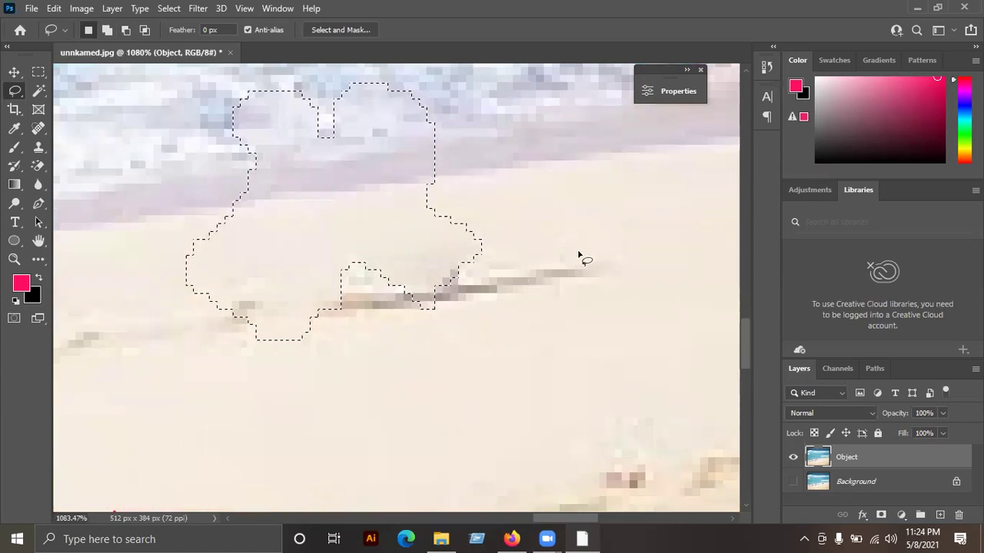
click(432, 259)
scroll(293, 273, down, 1)
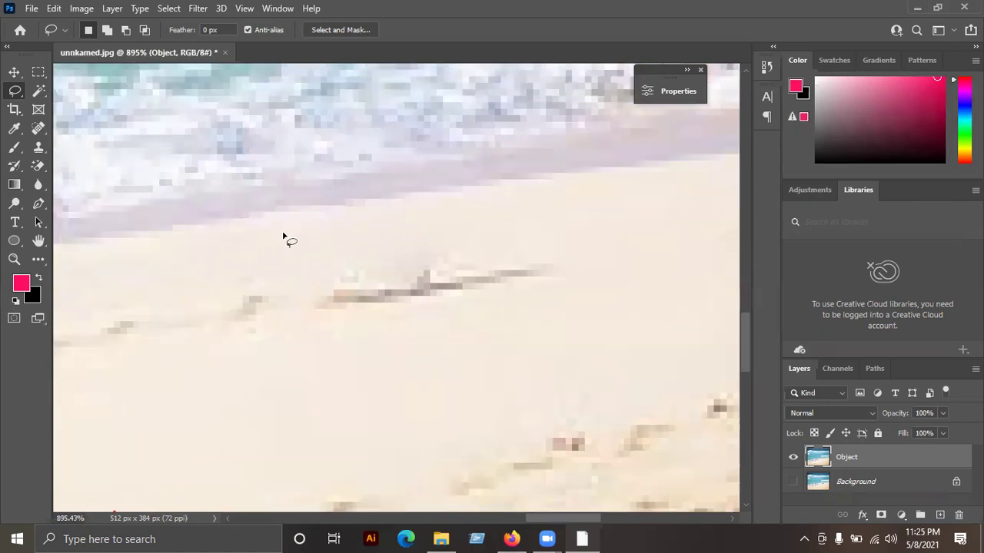
Step: Content-Aware fill the leftover streak in the sand, deselect and zoom back out
mouse_move(228, 332)
mouse_down()
mouse_move(298, 348)
mouse_move(228, 332)
mouse_up()
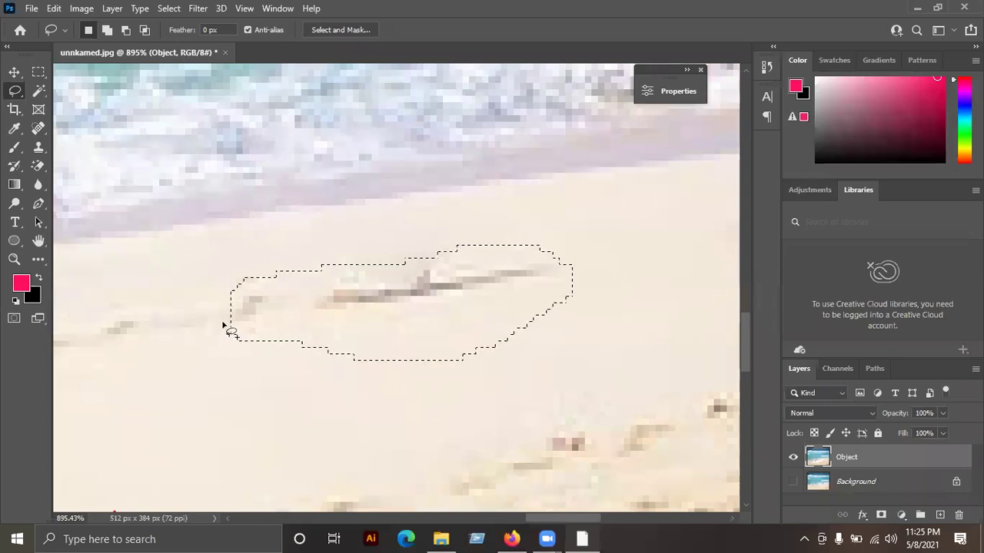
key(shift+BackSpace)
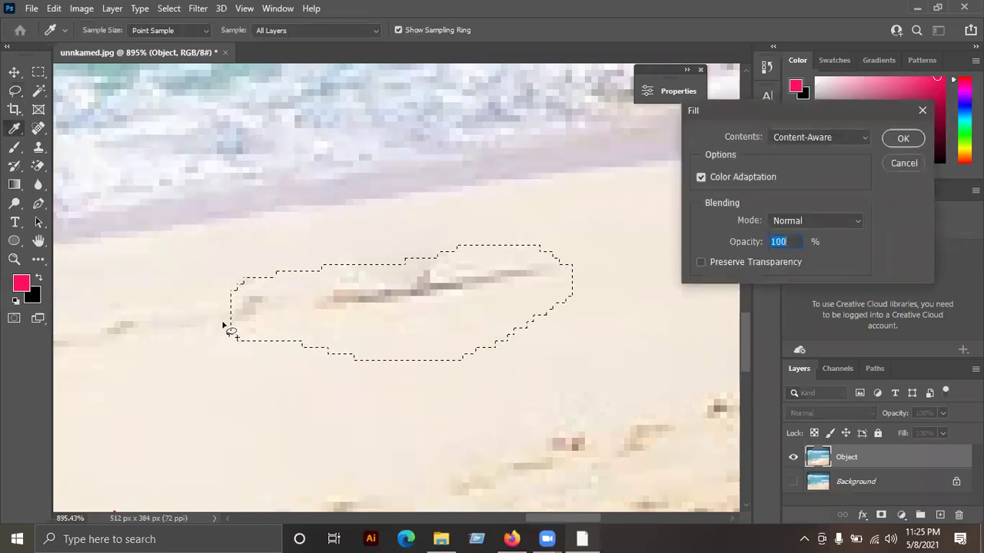
key(Return)
key(ctrl+d)
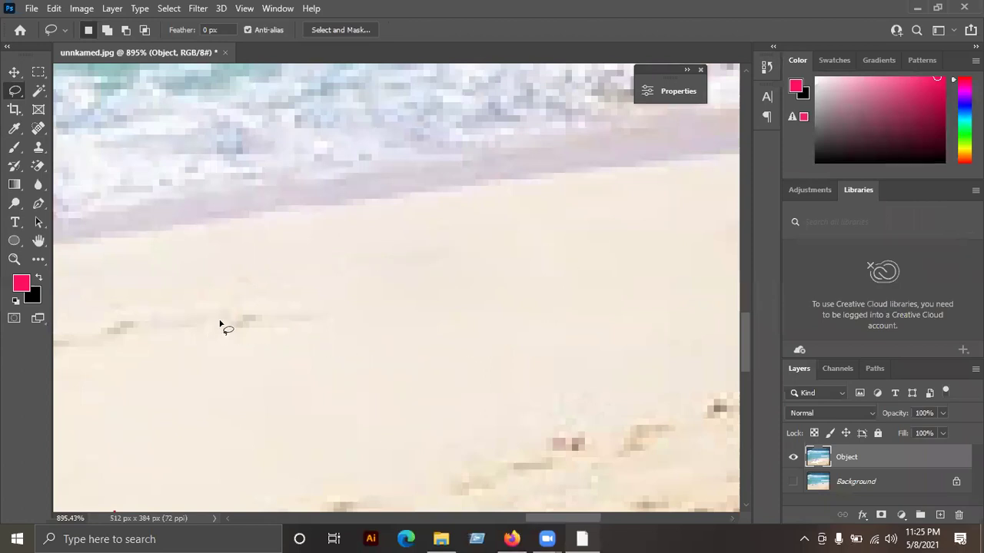
scroll(223, 316, down, 4)
scroll(253, 292, down, 3)
scroll(293, 265, down, 3)
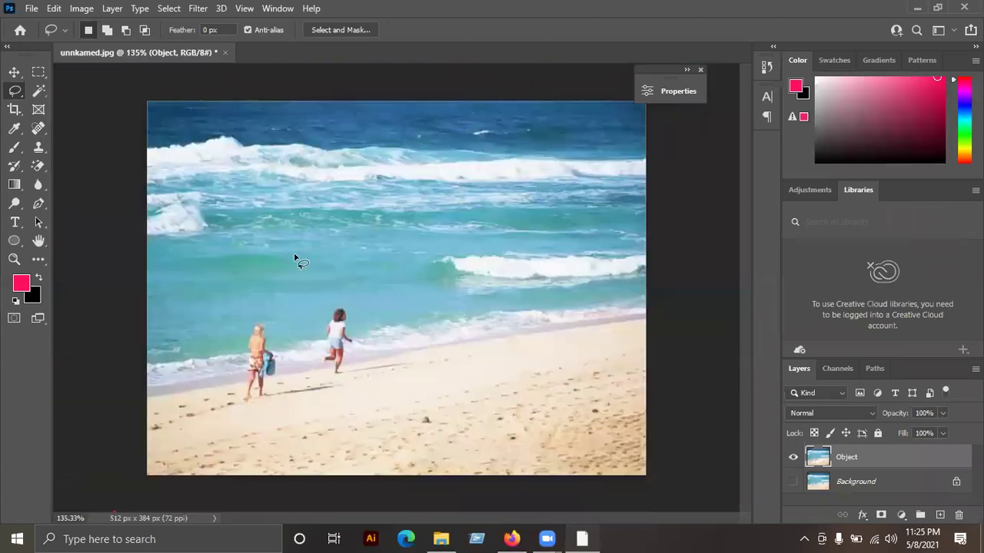
click(15, 72)
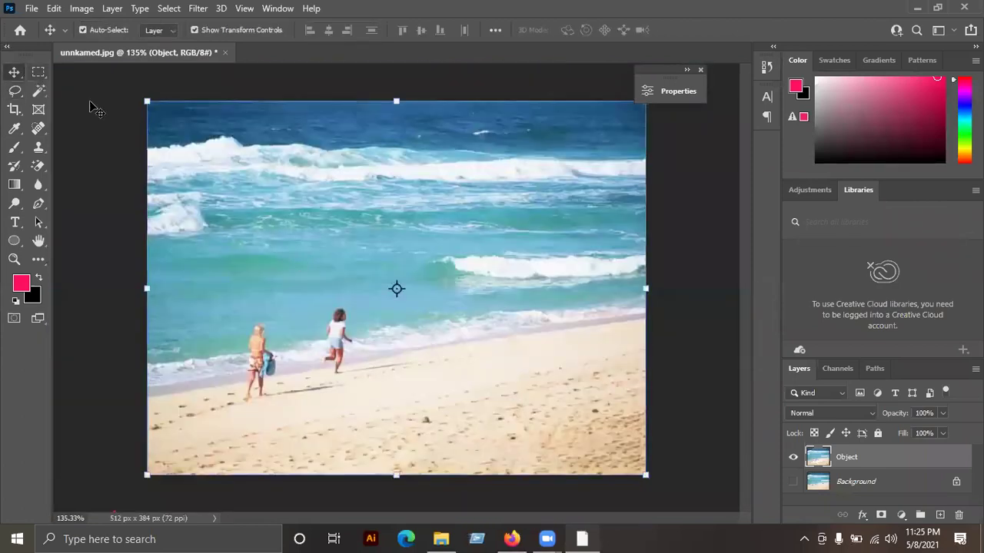
click(138, 100)
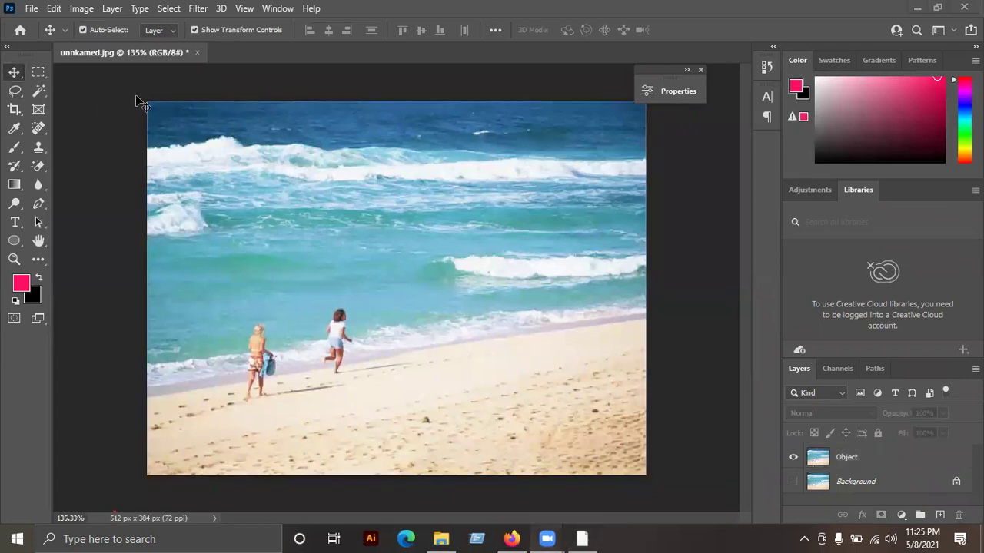
Step: Drag the webp beach photo from Downloads into Photoshop and dismiss the wrong-document-type error
click(922, 6)
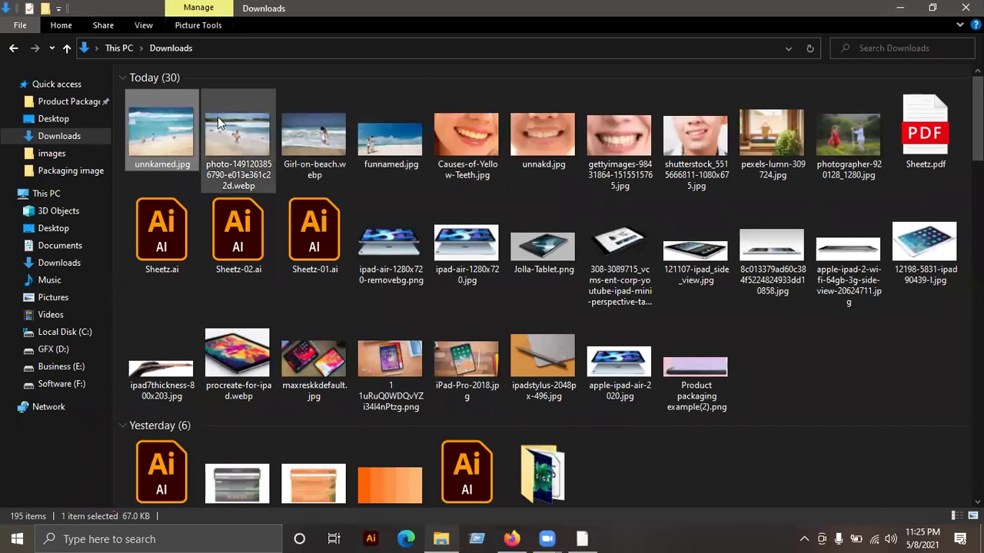
click(228, 136)
drag(399, 259, 587, 536)
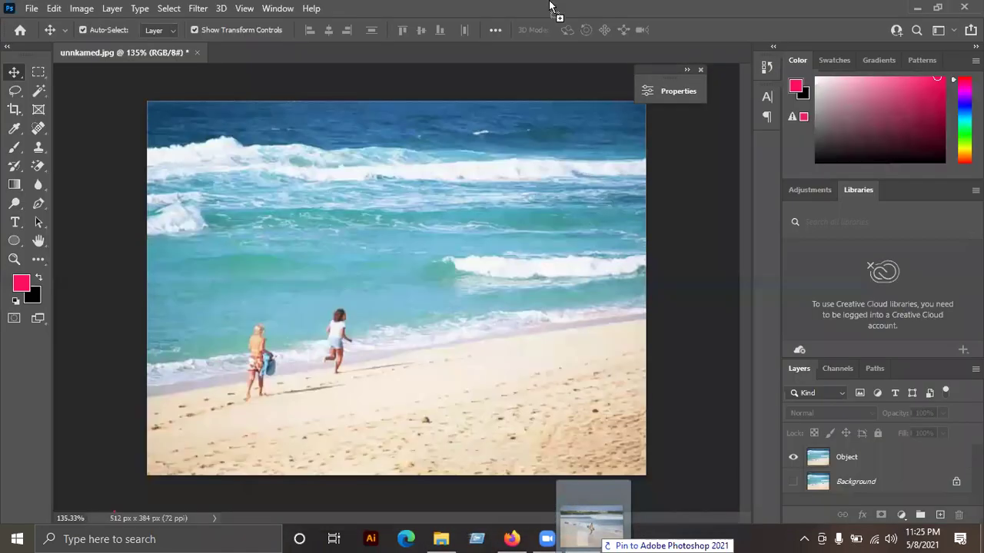
drag(588, 535, 549, 6)
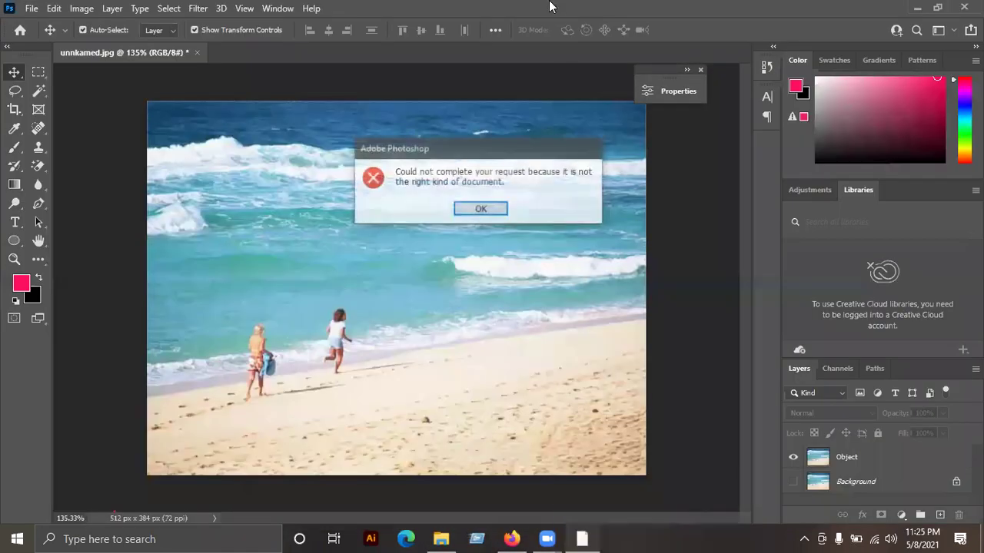
click(475, 208)
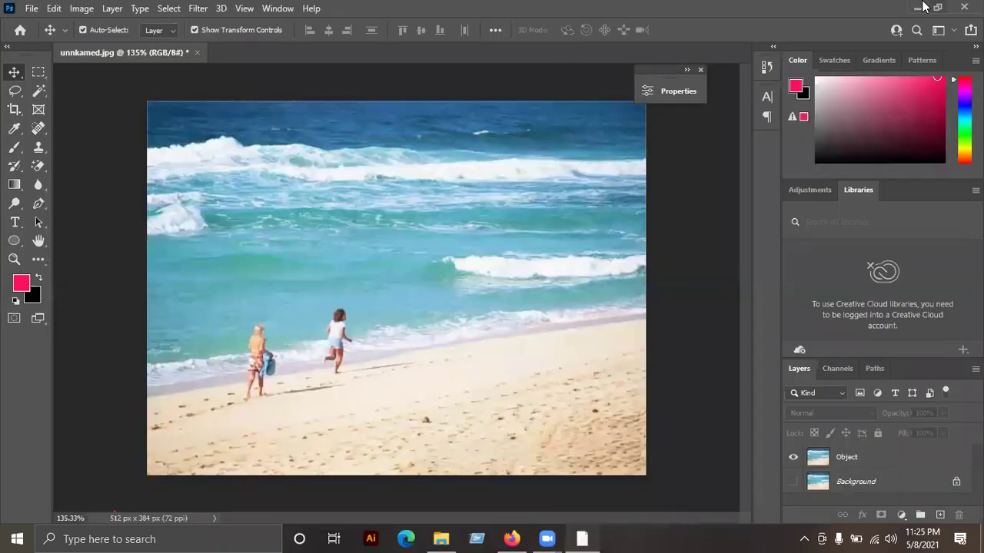
Step: Retry dragging the webp photo into Photoshop and dismiss the same error
click(923, 6)
scroll(419, 252, up, 2)
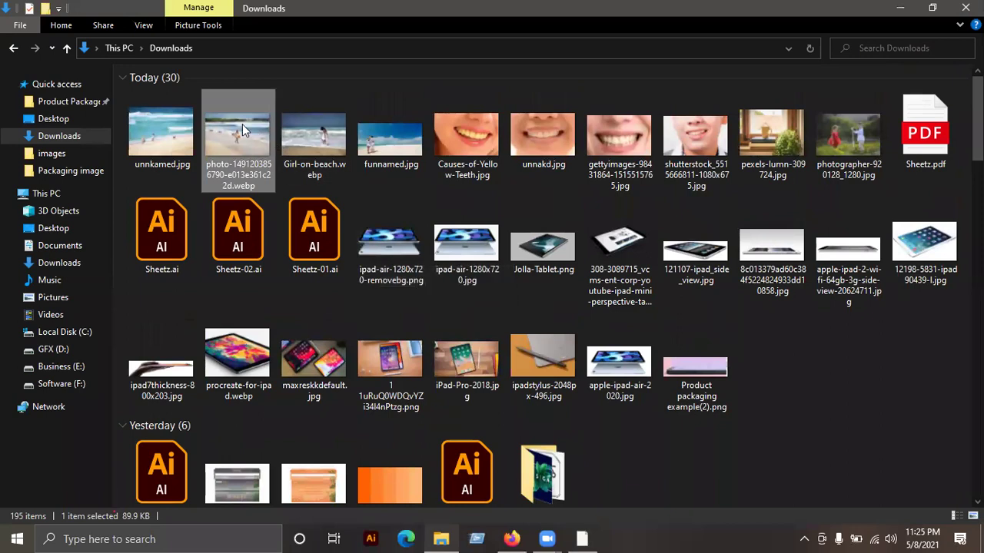
mouse_move(242, 124)
mouse_down()
mouse_move(598, 535)
mouse_move(539, 2)
mouse_move(650, 6)
mouse_up()
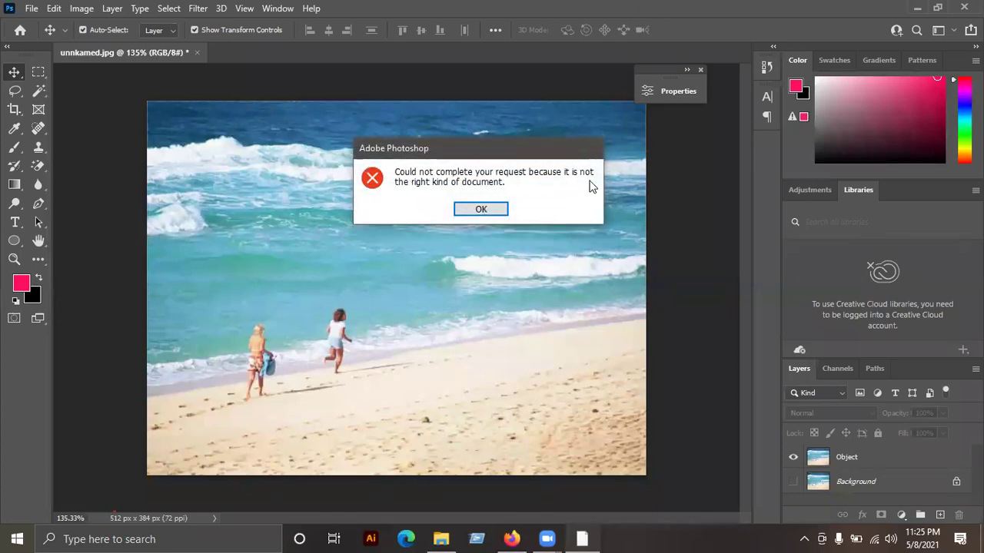
click(459, 216)
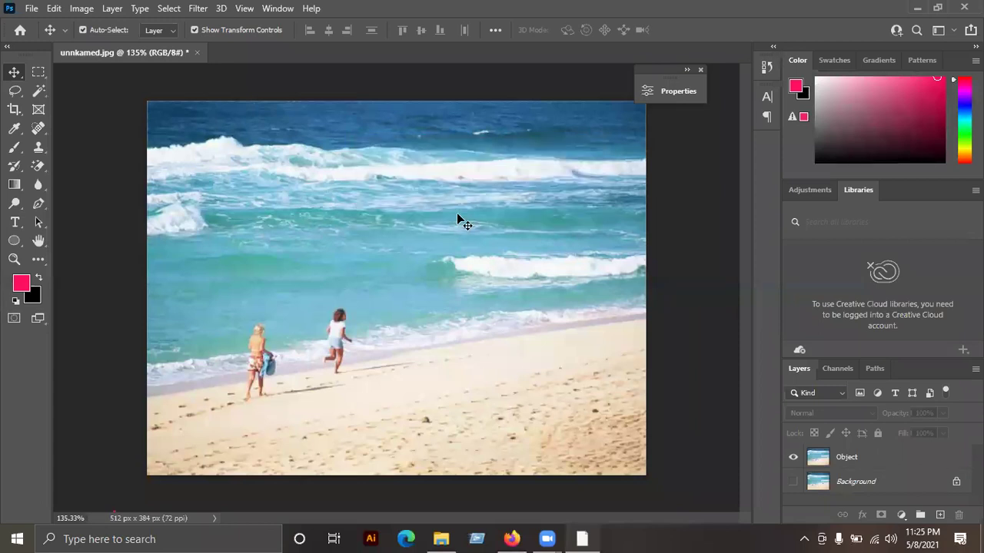
Step: Minimize Photoshop to reveal the Downloads folder holding the webp beach photo
click(914, 7)
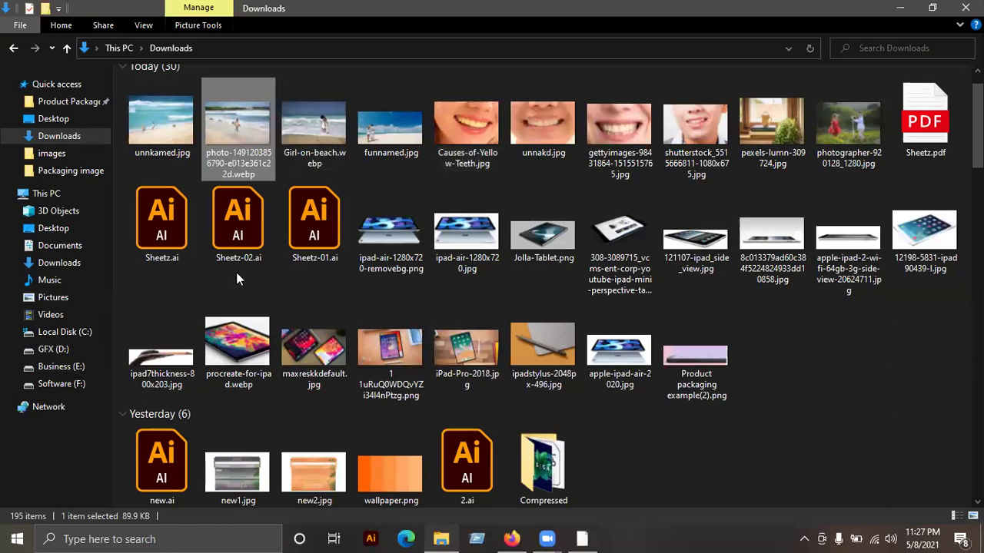
right_click(245, 144)
click(324, 453)
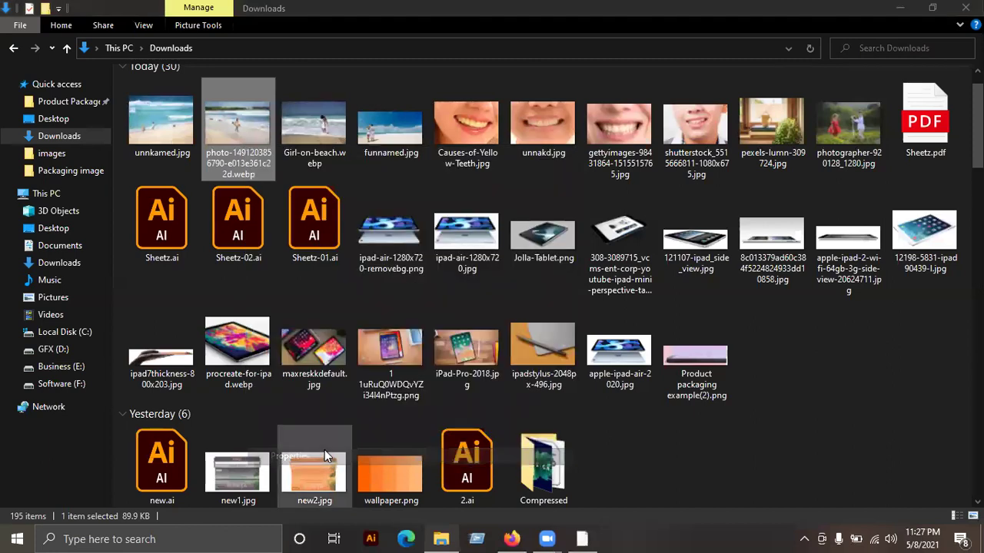
click(321, 208)
drag(321, 208, 467, 209)
click(468, 210)
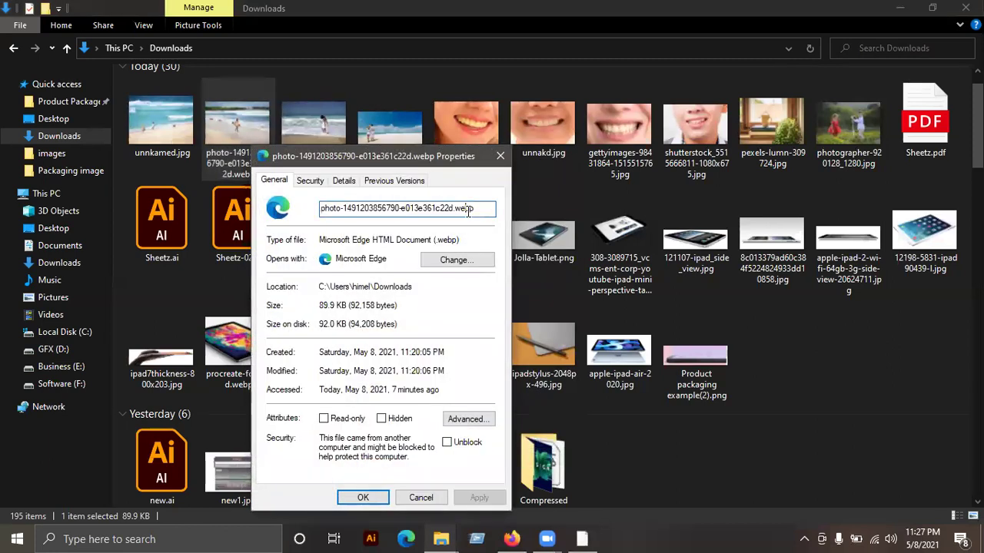
click(354, 186)
scroll(388, 323, down, 5)
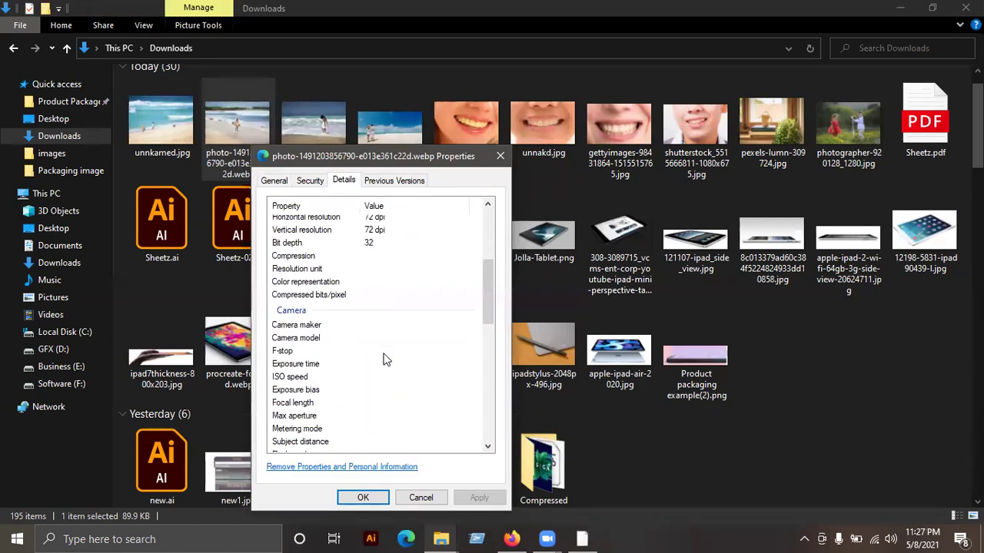
scroll(384, 358, down, 8)
scroll(386, 360, down, 2)
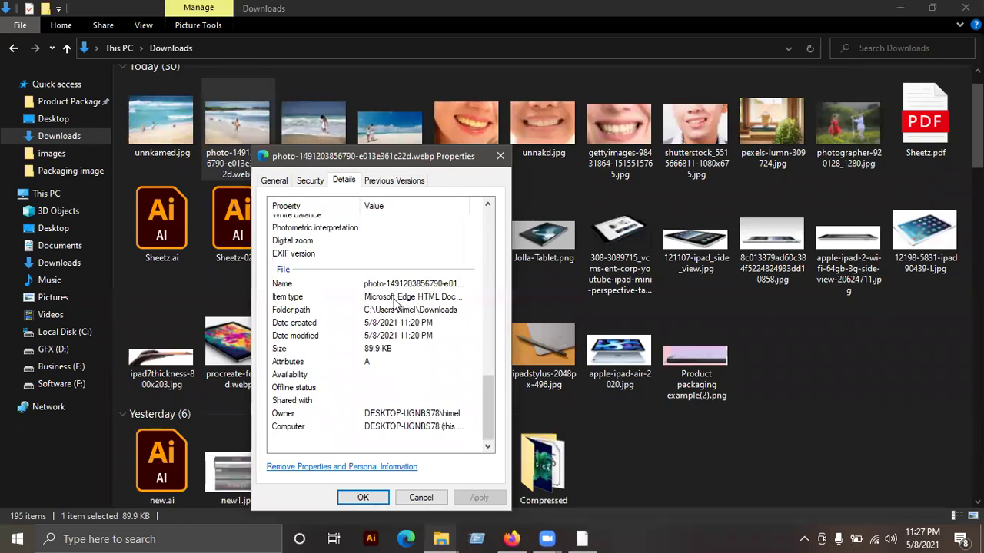
scroll(394, 305, up, 8)
scroll(394, 306, up, 4)
click(275, 181)
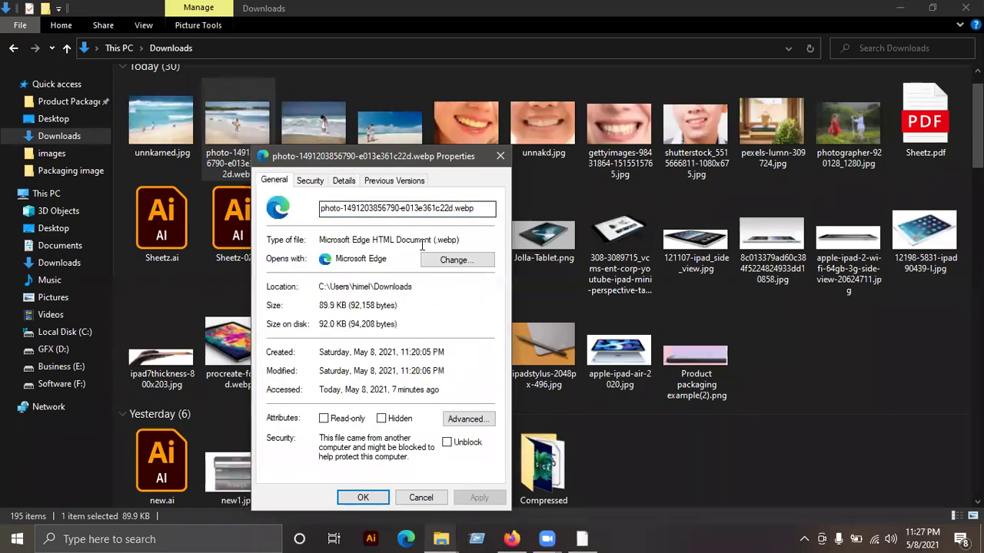
drag(437, 240, 473, 236)
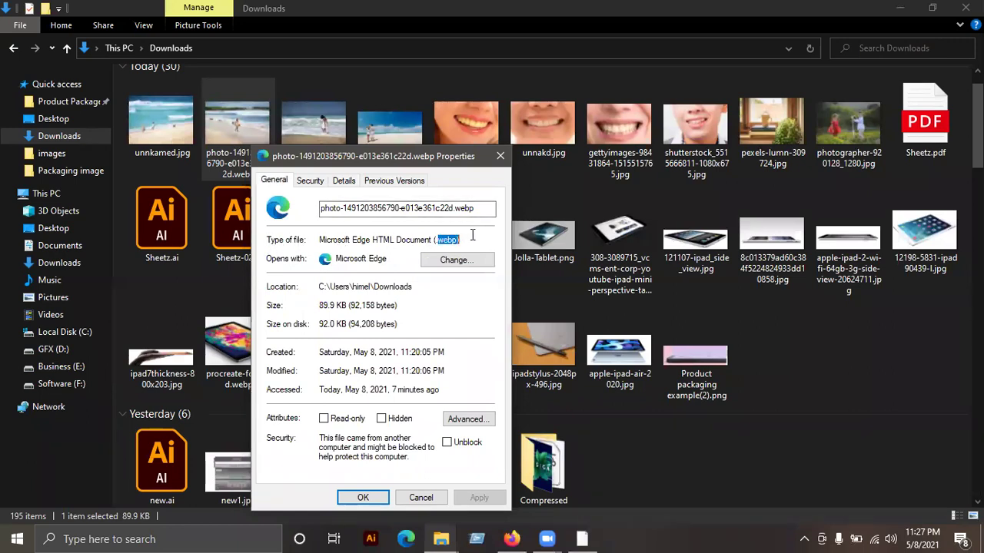
click(500, 156)
mouse_move(237, 126)
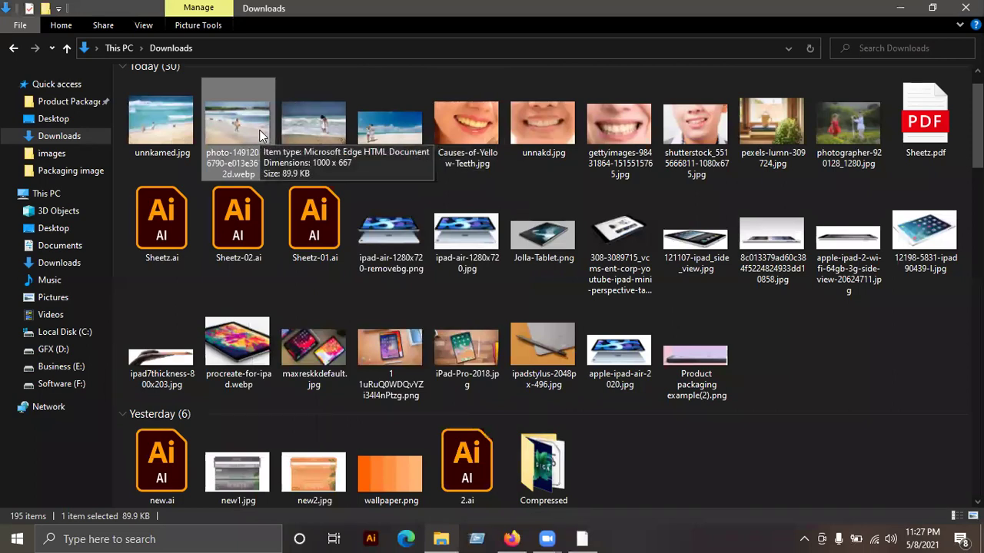
Step: Rename the beach photo's extension from .webp to .jpg and confirm the change
right_click(258, 131)
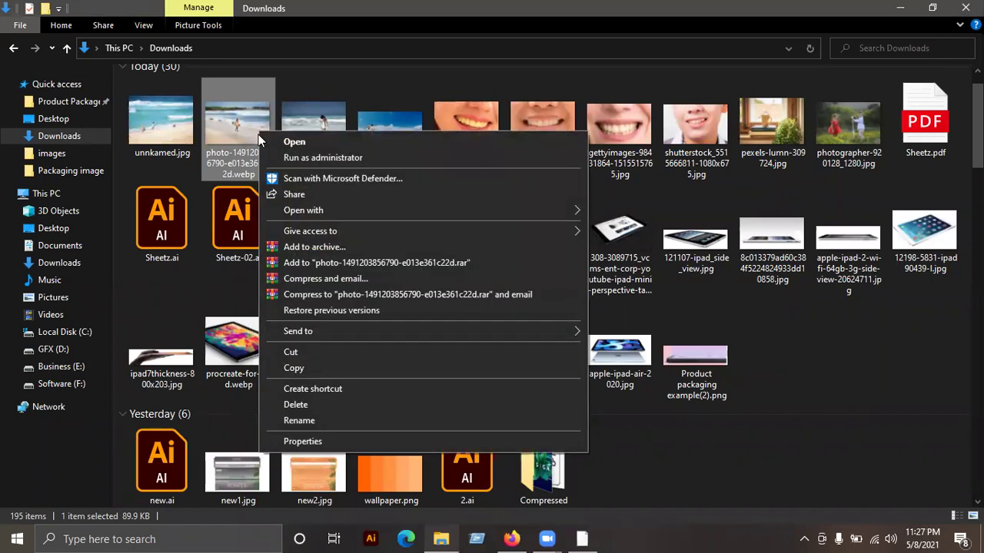
click(336, 424)
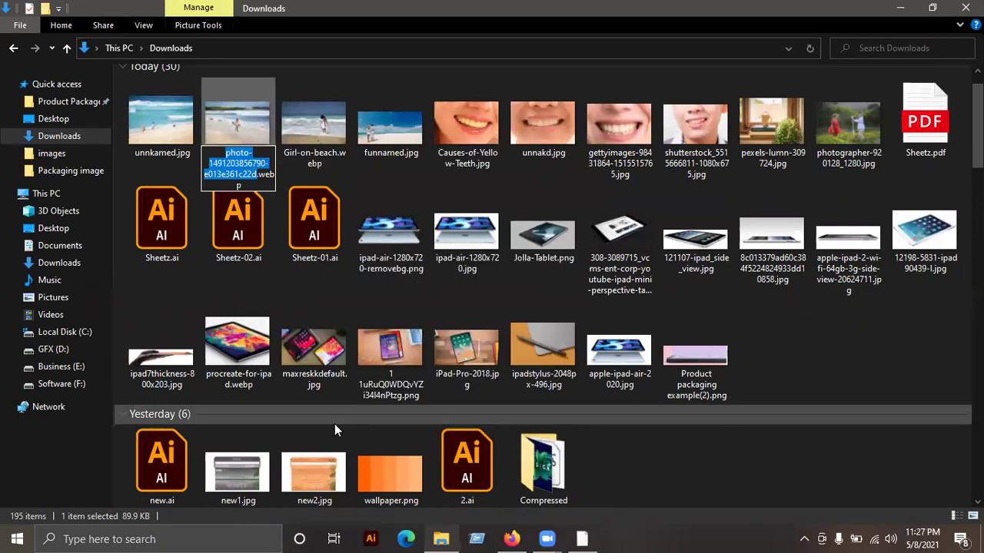
key(Right)
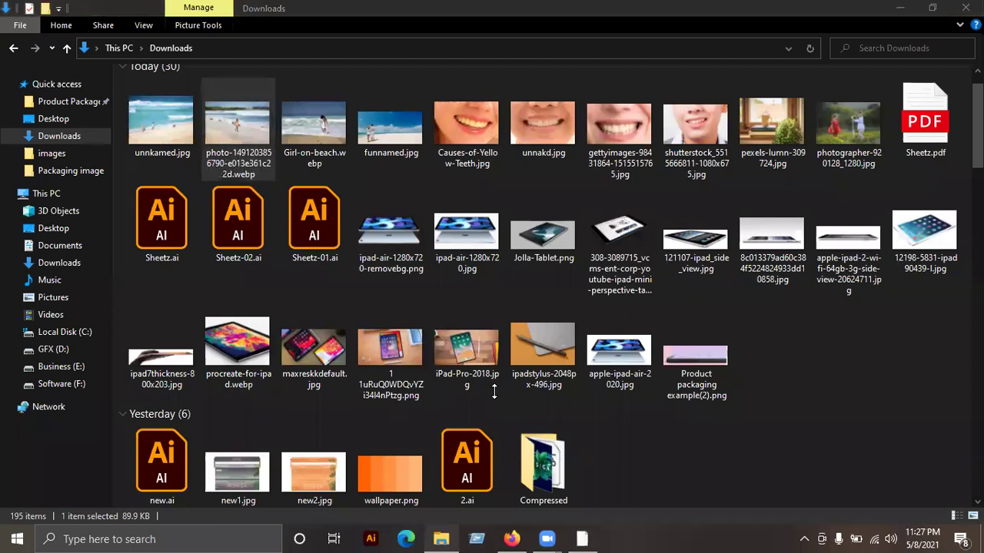
right_click(219, 134)
click(308, 427)
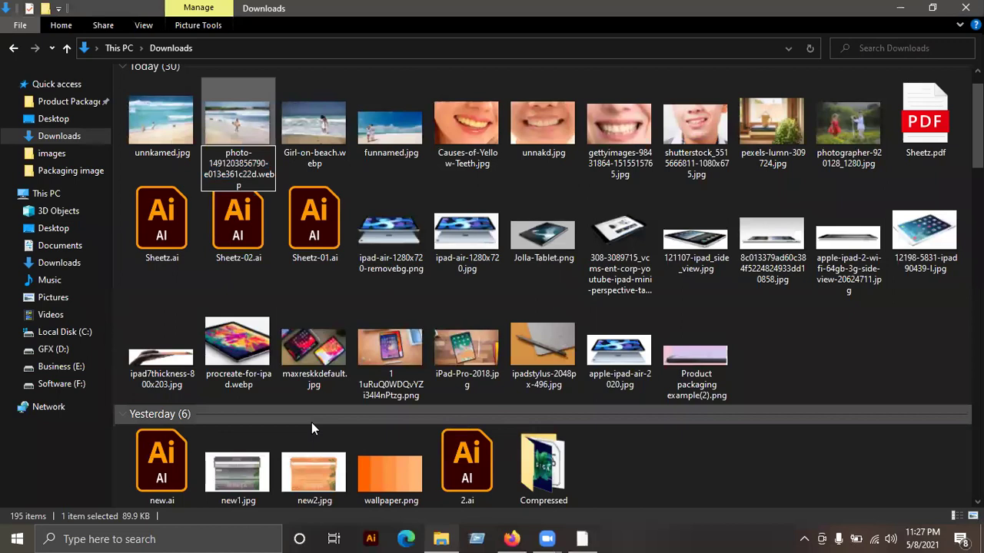
key(BackSpace)
key(BackSpace)
key(BackSpace)
key(BackSpace)
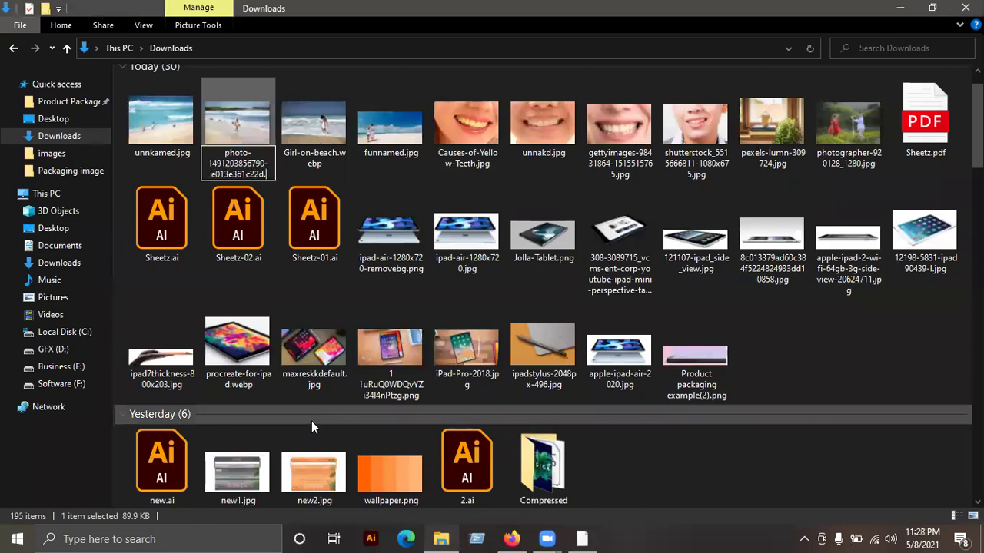
text(jpg)
key(Return)
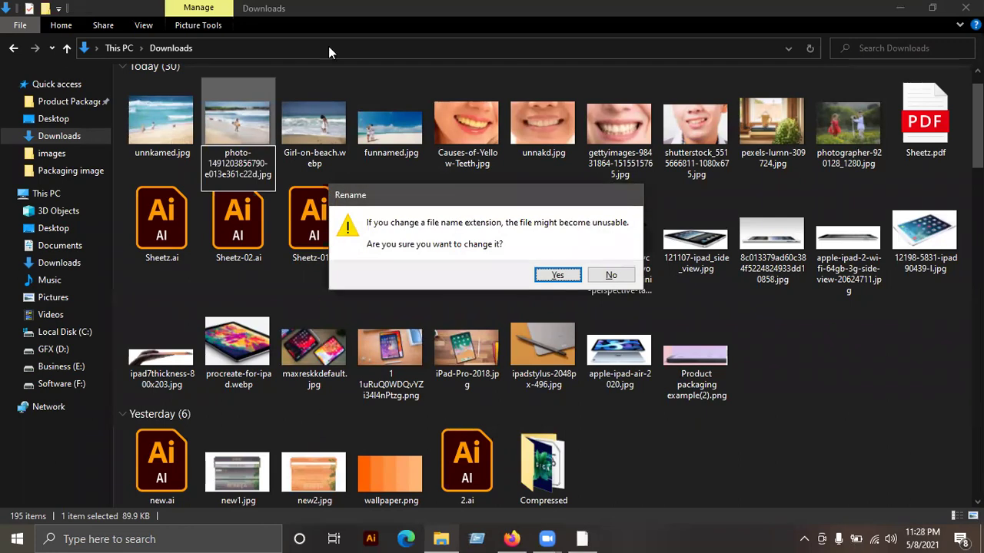
click(541, 275)
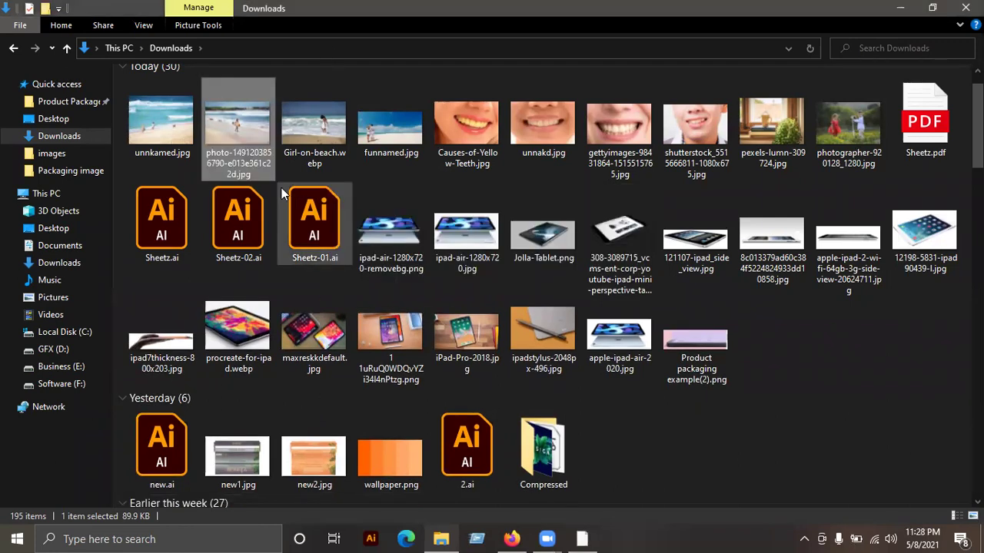
Step: Drag the renamed jpg photo into Photoshop and dismiss the program error
click(236, 158)
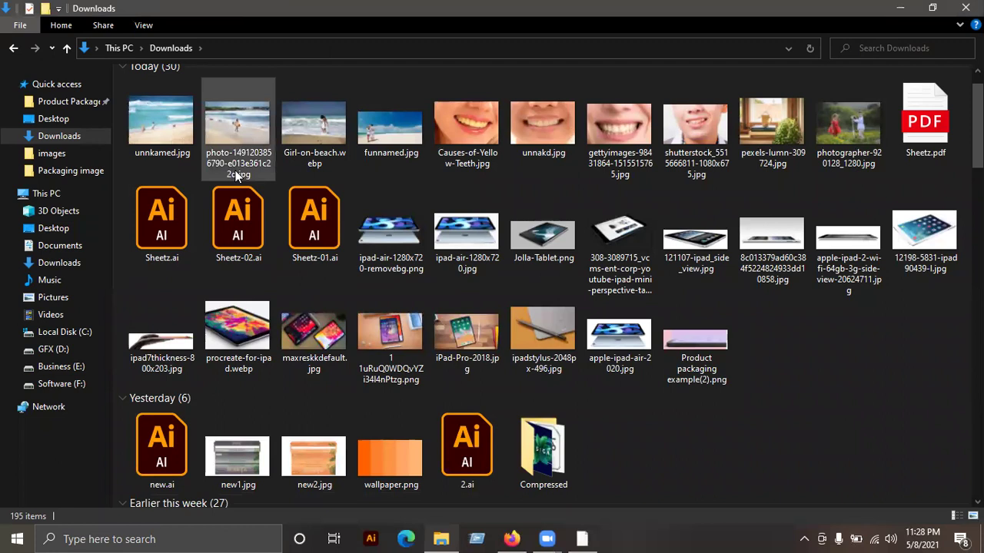
drag(235, 153, 514, 467)
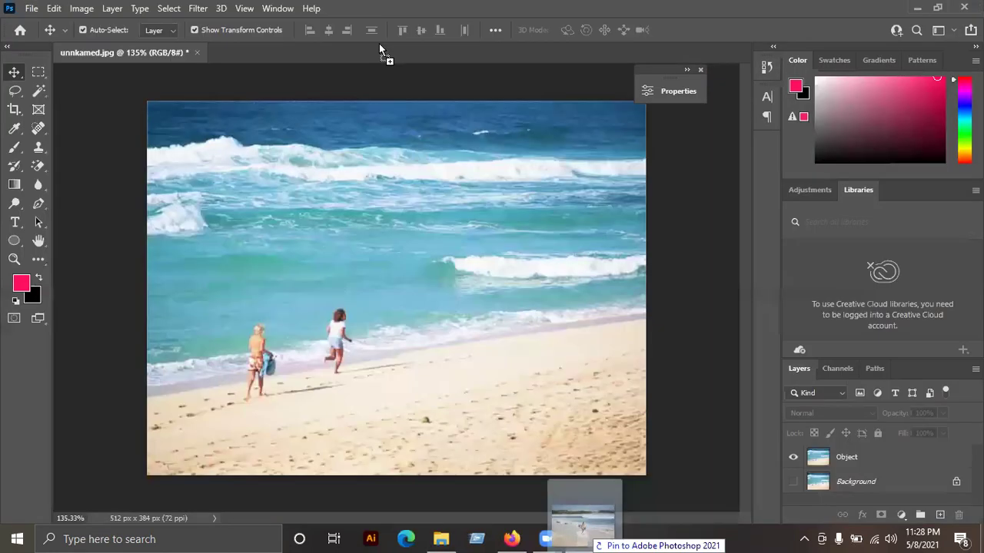
drag(514, 466, 379, 43)
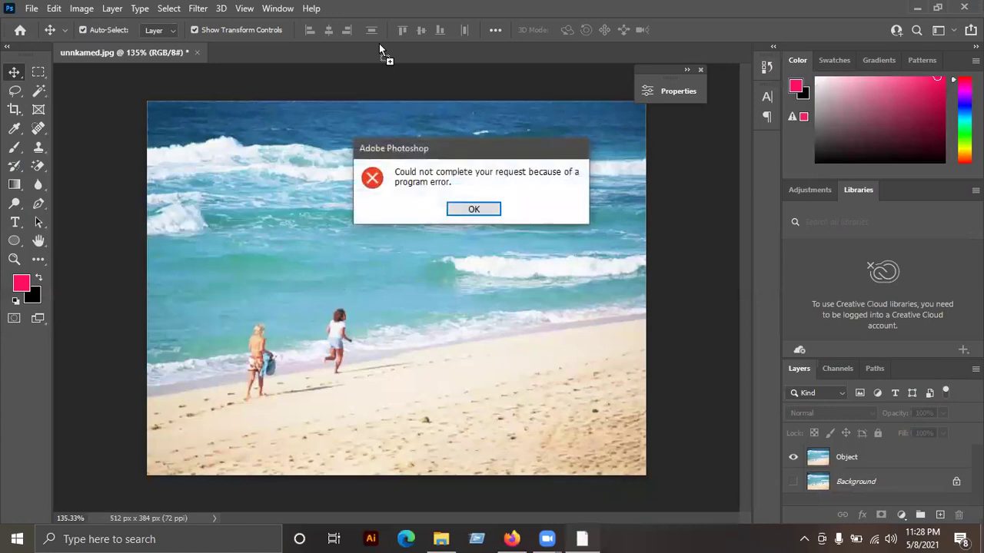
click(492, 211)
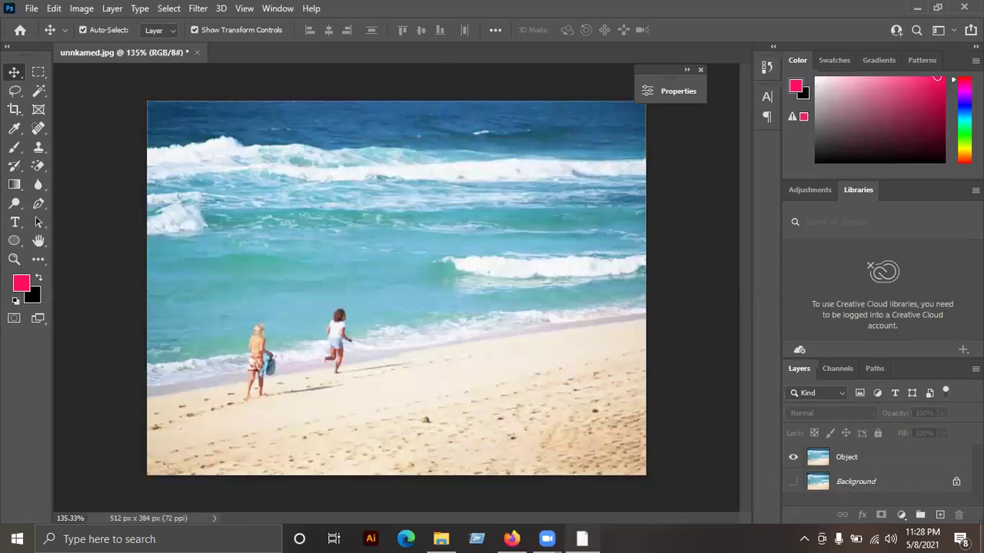
Step: Change the photo file's extension in Downloads from .jpg to .png
click(916, 7)
scroll(872, 241, up, 2)
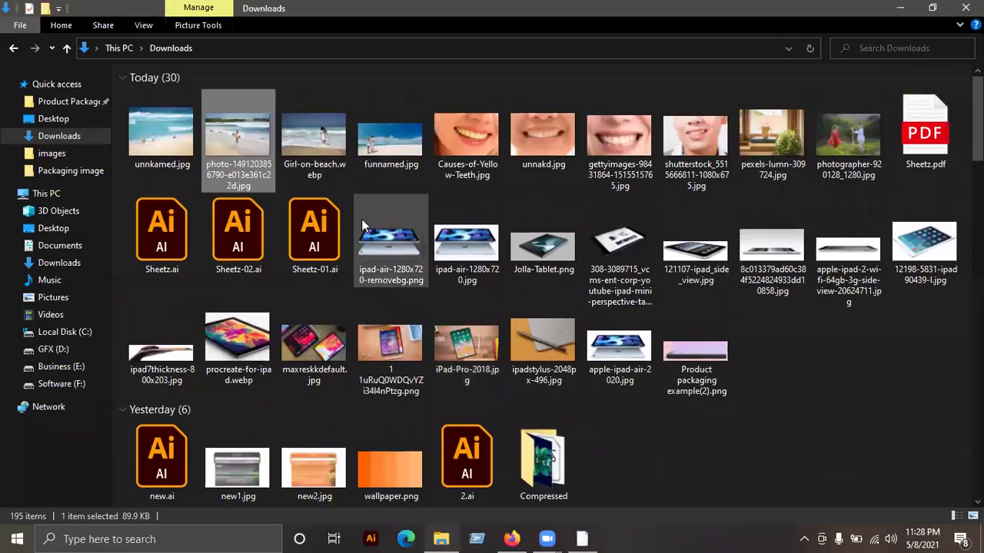
right_click(257, 146)
click(305, 489)
key(End)
key(BackSpace)
key(BackSpace)
key(BackSpace)
text(png)
key(Return)
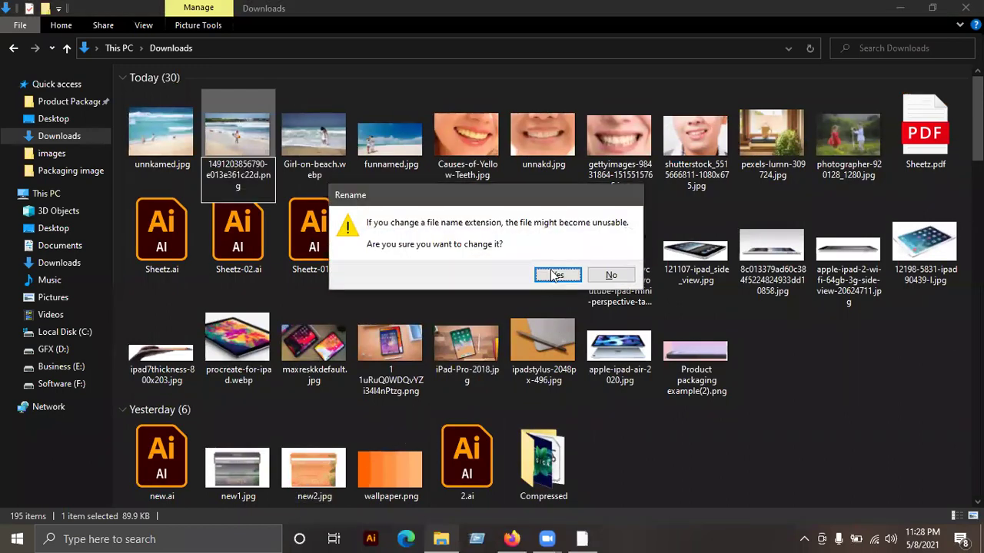
click(552, 278)
Step: Refresh Downloads, drag the .png photo into Photoshop, and dismiss the 'Not a PNG file' error
right_click(852, 355)
click(845, 205)
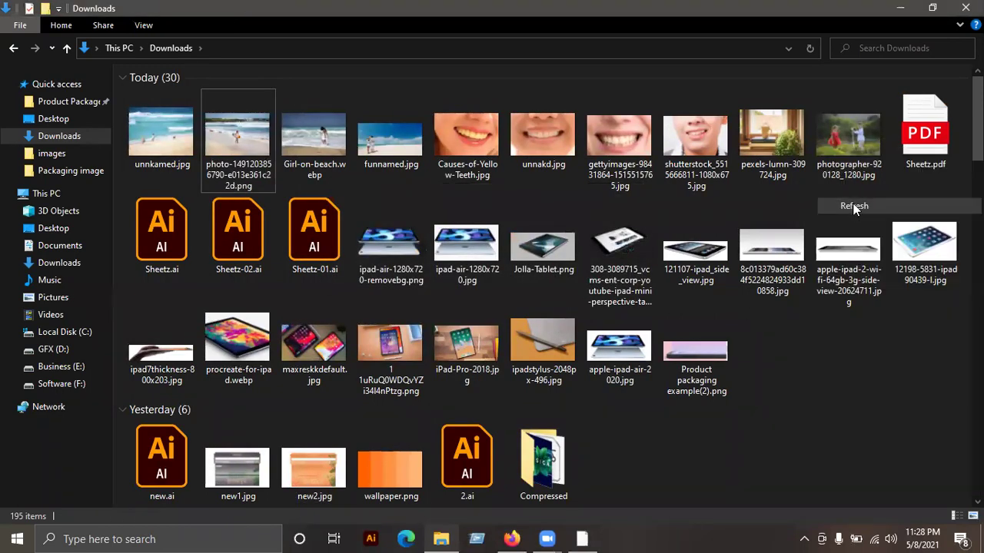
drag(237, 138, 511, 453)
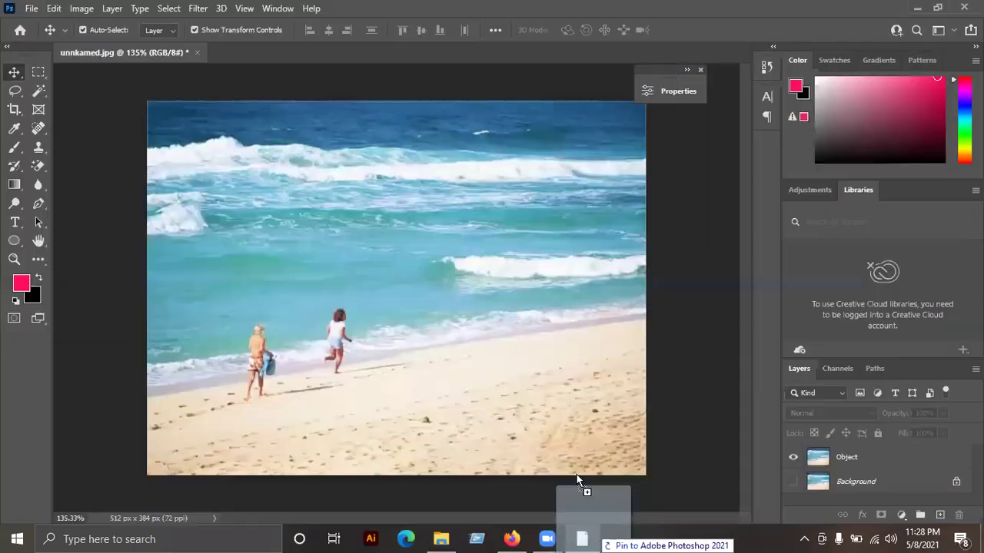
drag(512, 453, 424, 12)
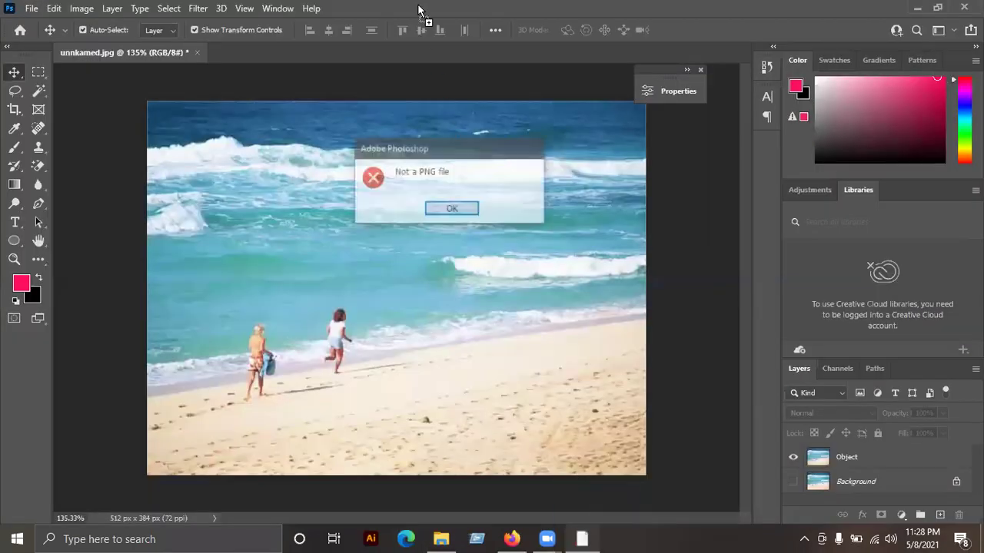
click(442, 212)
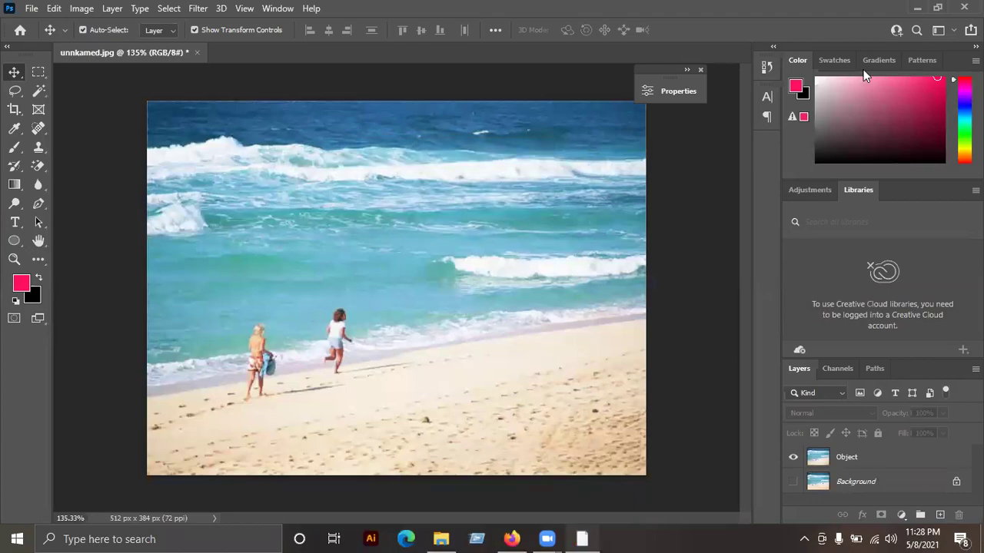
click(916, 8)
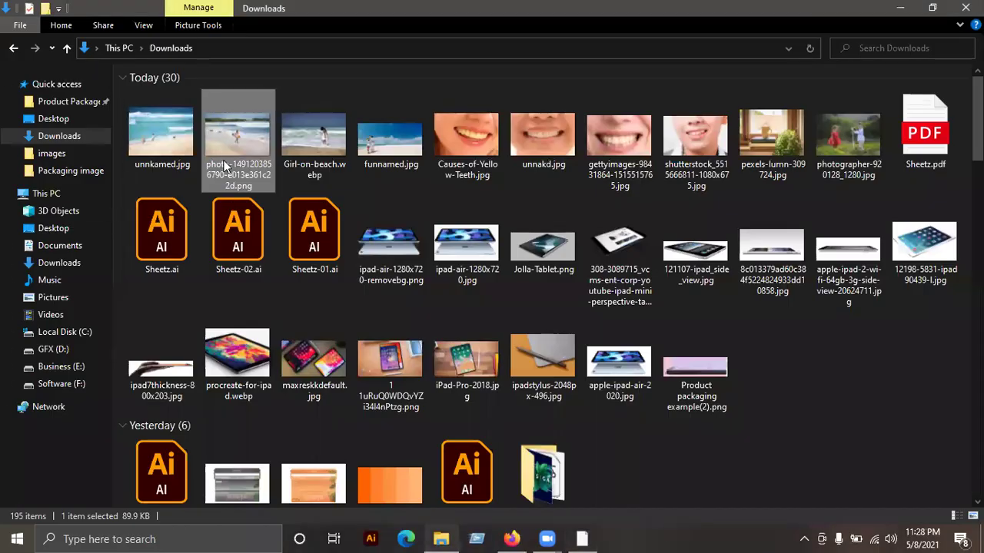
Step: Rename the beach PNG to photo.jpeg, drag it into Photoshop, and dismiss the program error
right_click(223, 158)
click(282, 492)
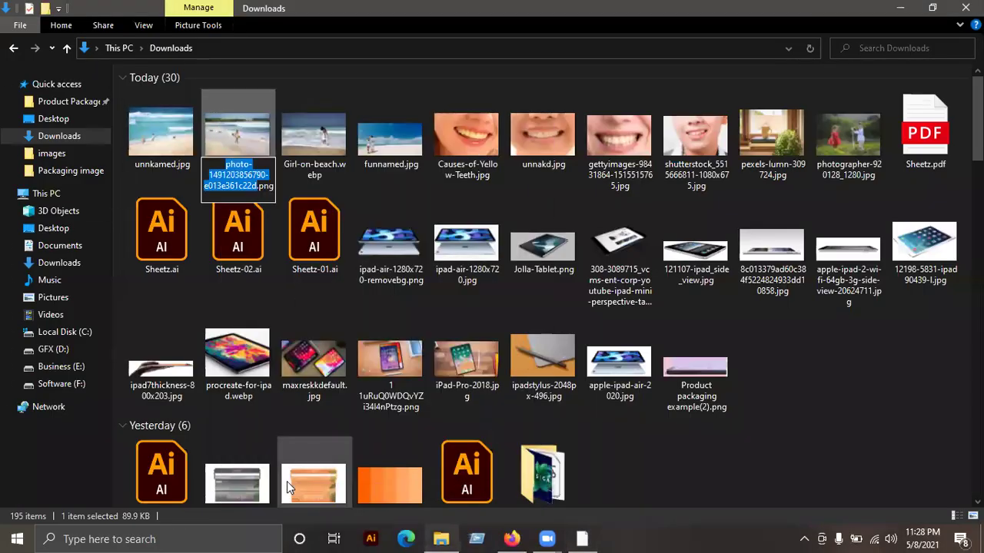
key(Right)
key(BackSpace)
key(BackSpace)
key(BackSpace)
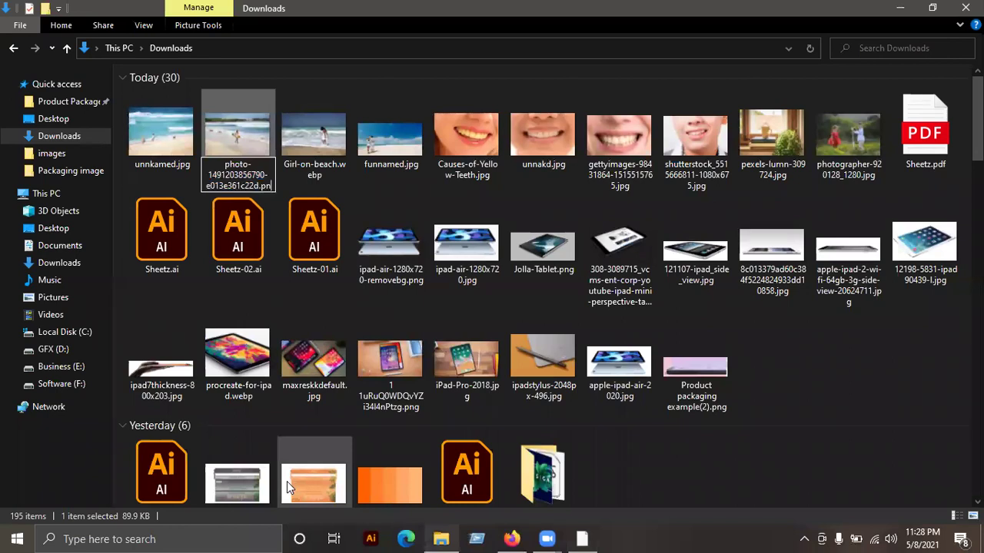
key(BackSpace)
key(BackSpace)
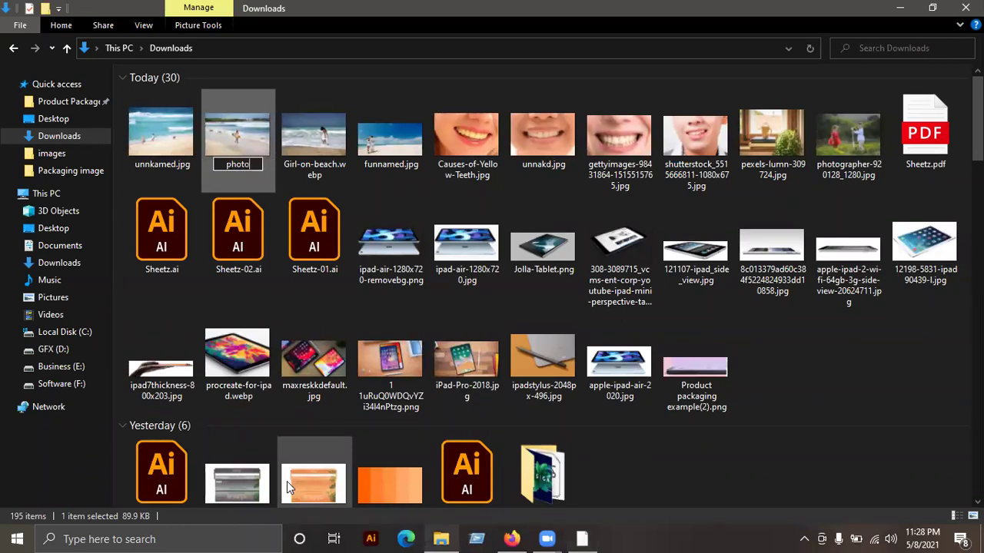
text(.jpeg)
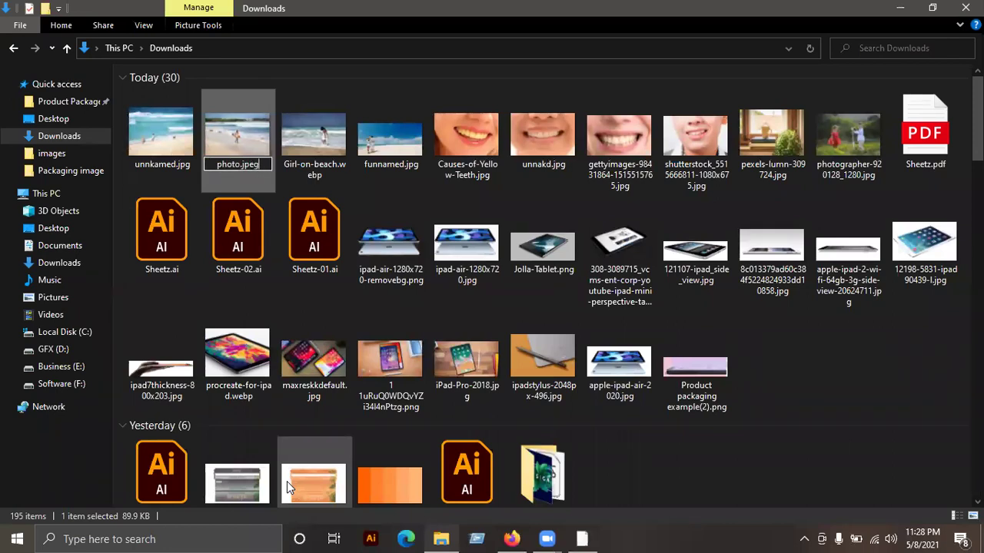
key(Return)
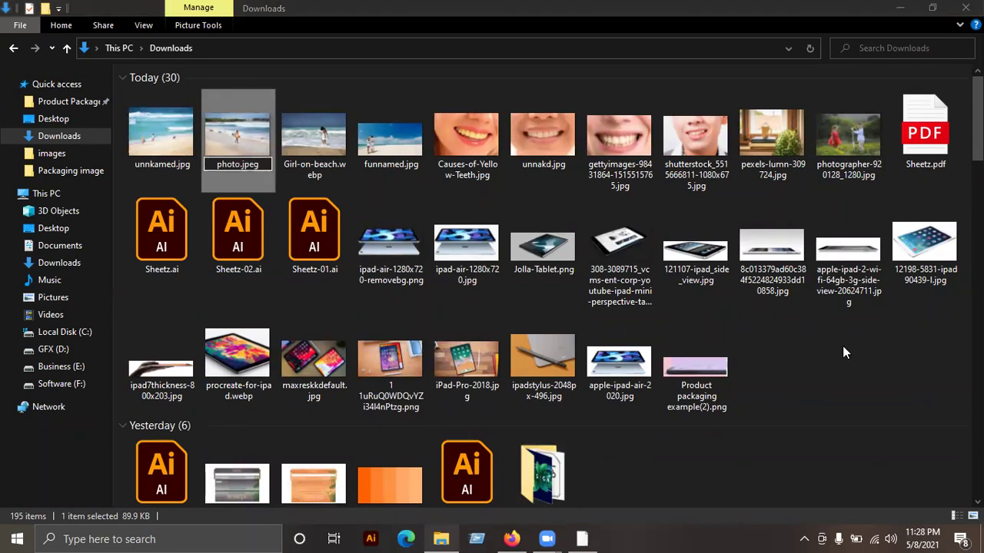
click(560, 272)
mouse_move(243, 140)
mouse_down()
mouse_move(588, 537)
mouse_move(455, 10)
mouse_up()
click(472, 207)
Step: Return to Firefox and extend the 'webp' address-bar query to 'webp to jpg'
click(916, 6)
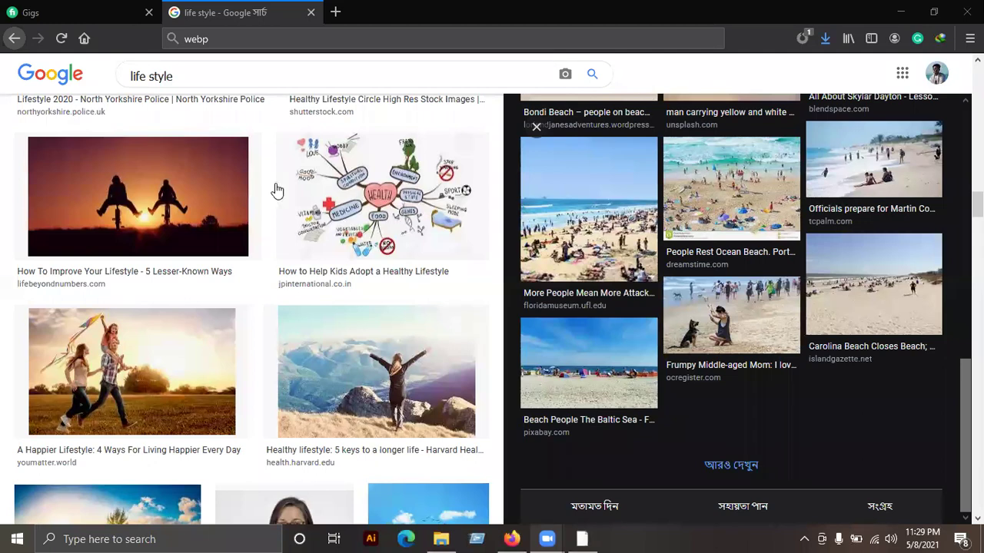
scroll(215, 68, up, 2)
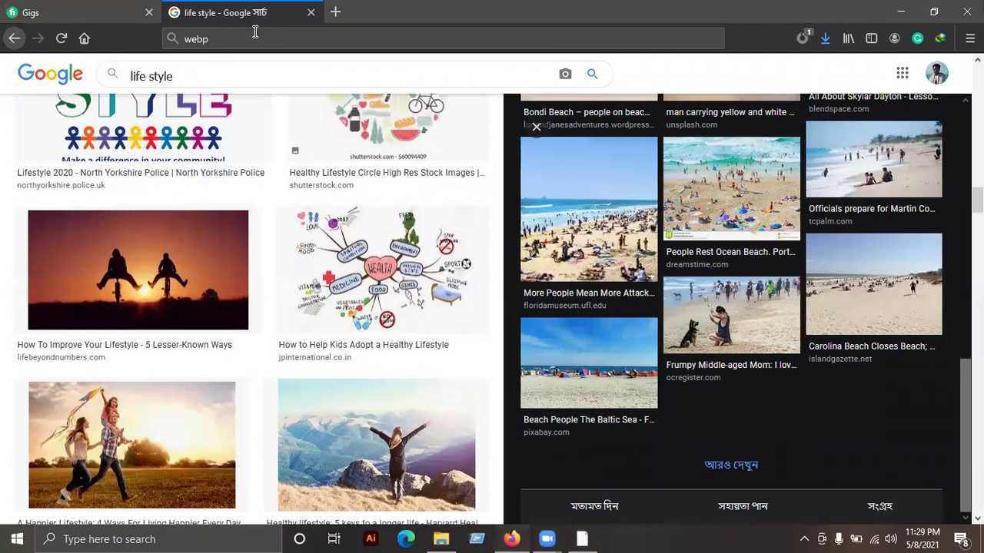
click(256, 32)
click(229, 44)
text(to jpg)
Step: Search 'webp to jpg converter online' and open online-convert.com's WEBP to JPG page
key(Down)
key(Down)
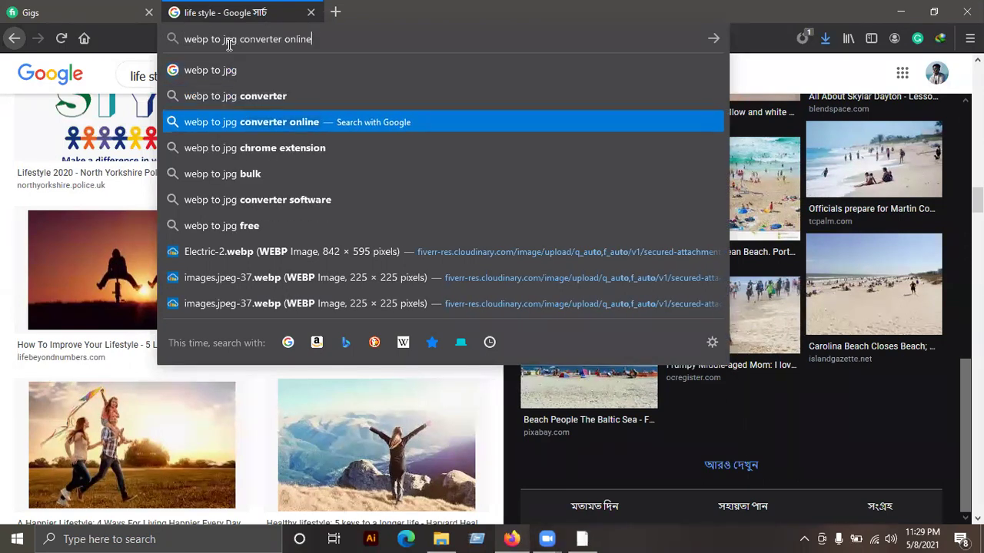
key(Return)
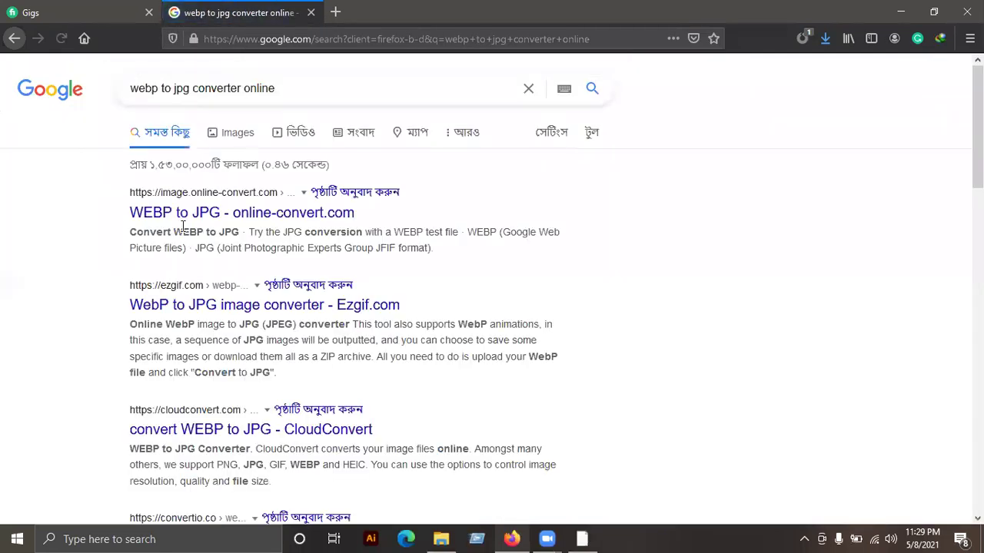
click(204, 221)
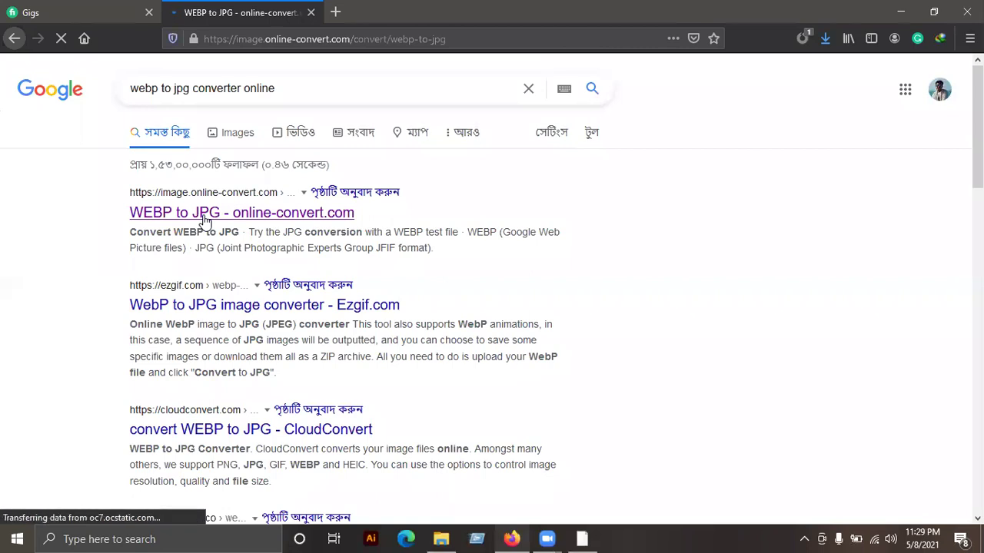
scroll(461, 116, down, 2)
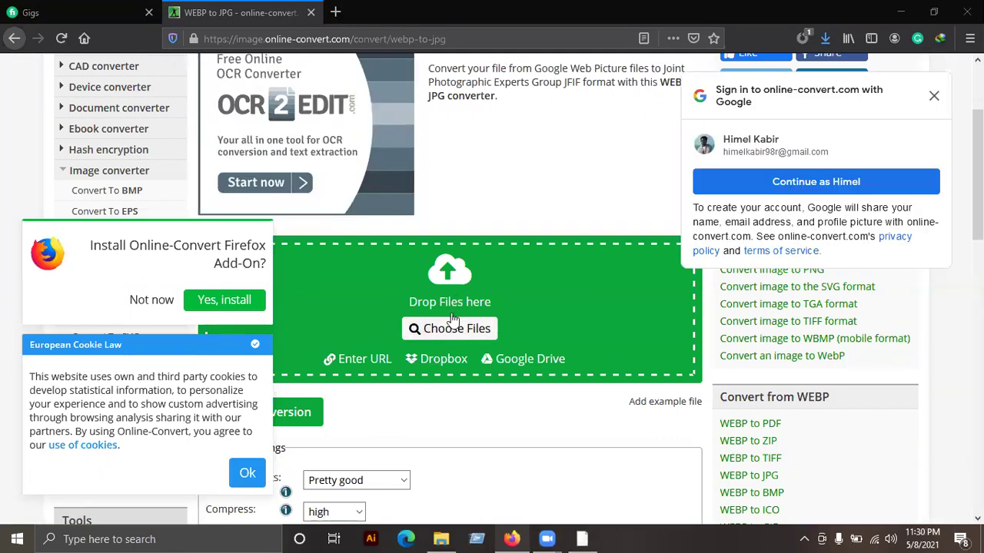
scroll(451, 321, down, 5)
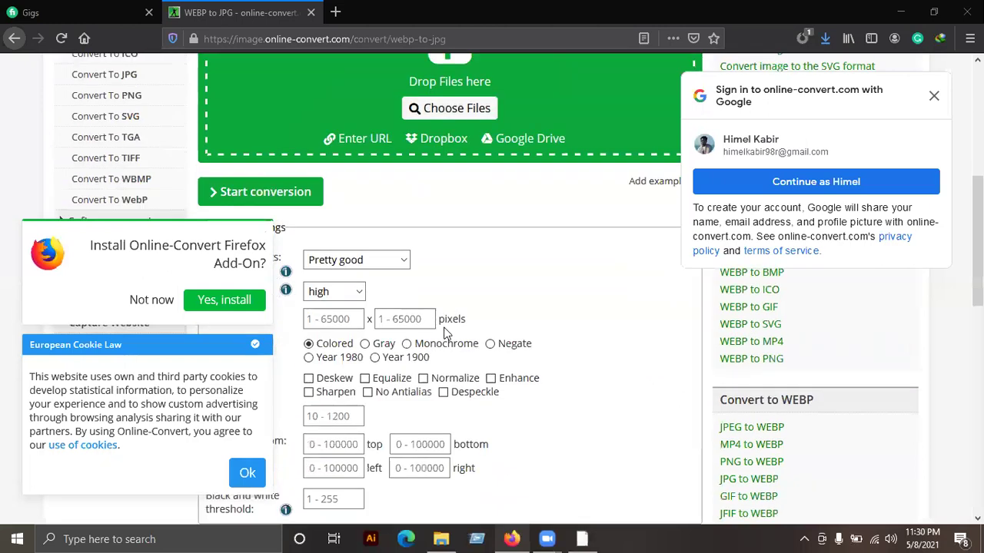
scroll(452, 321, down, 5)
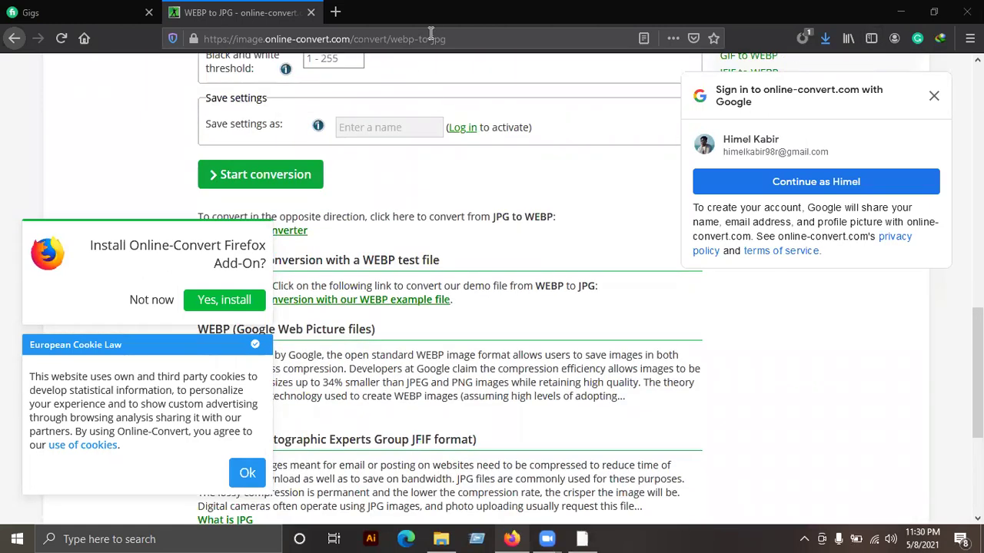
Step: Delete Girl-on-beach.webp and photo.jpg from Downloads, then open funnamed.jpg in Photoshop
key(alt+Tab)
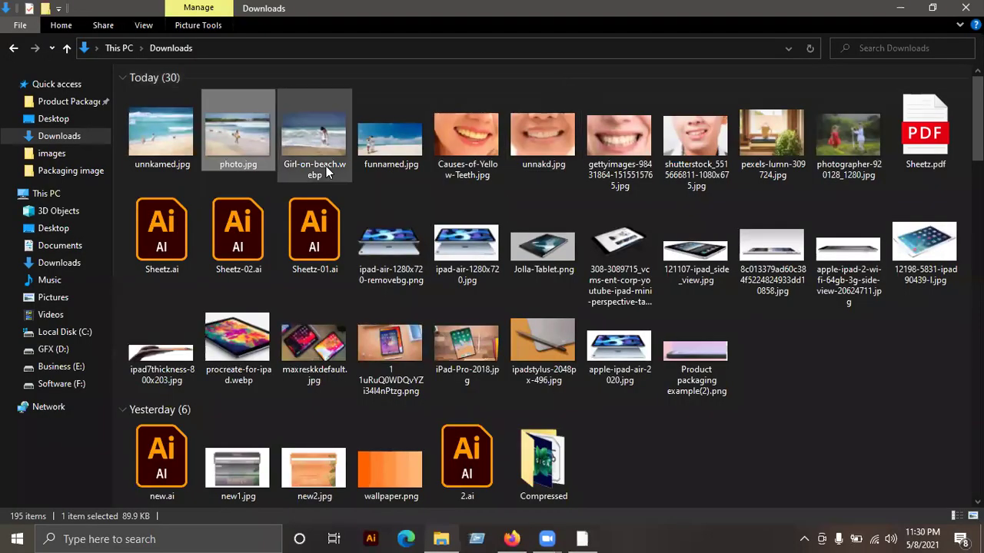
key(alt+Left)
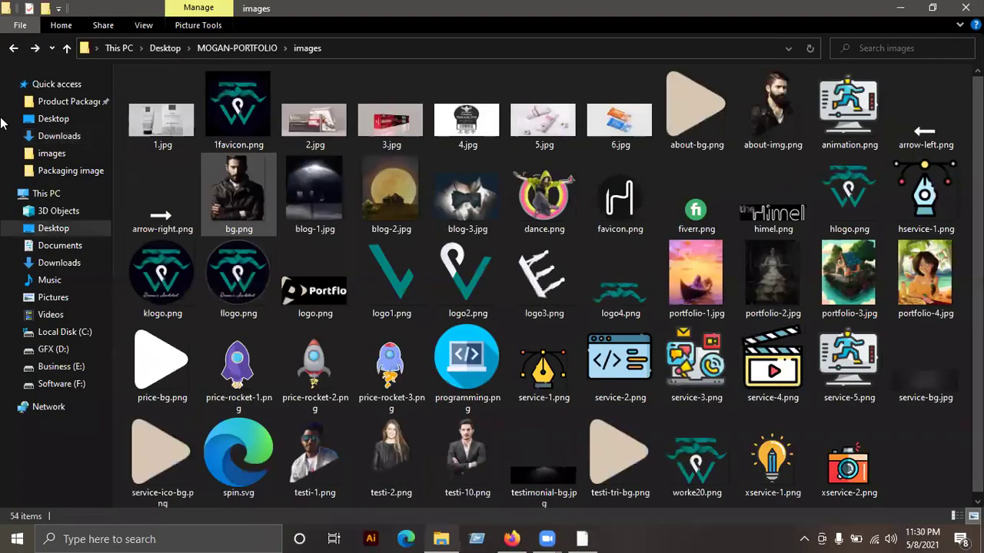
click(14, 48)
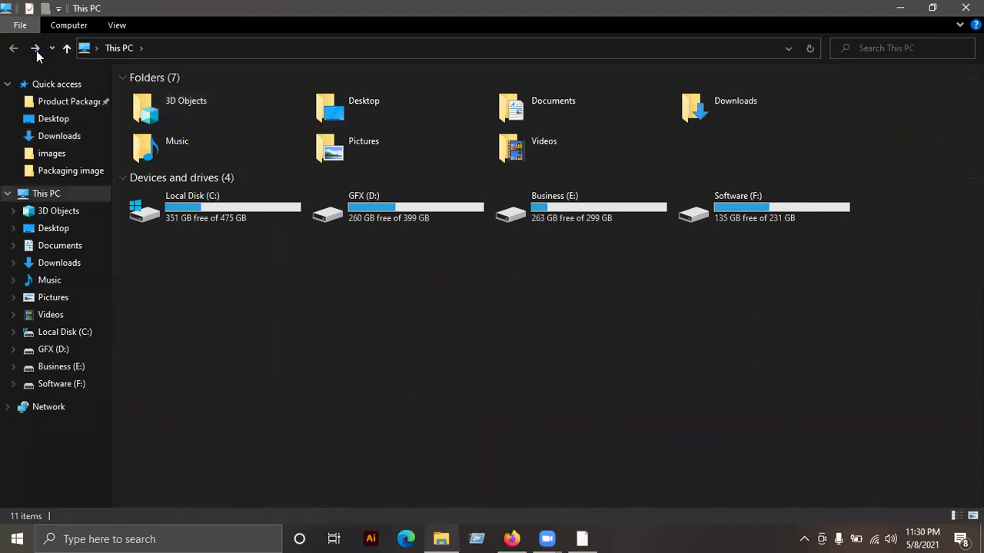
click(34, 48)
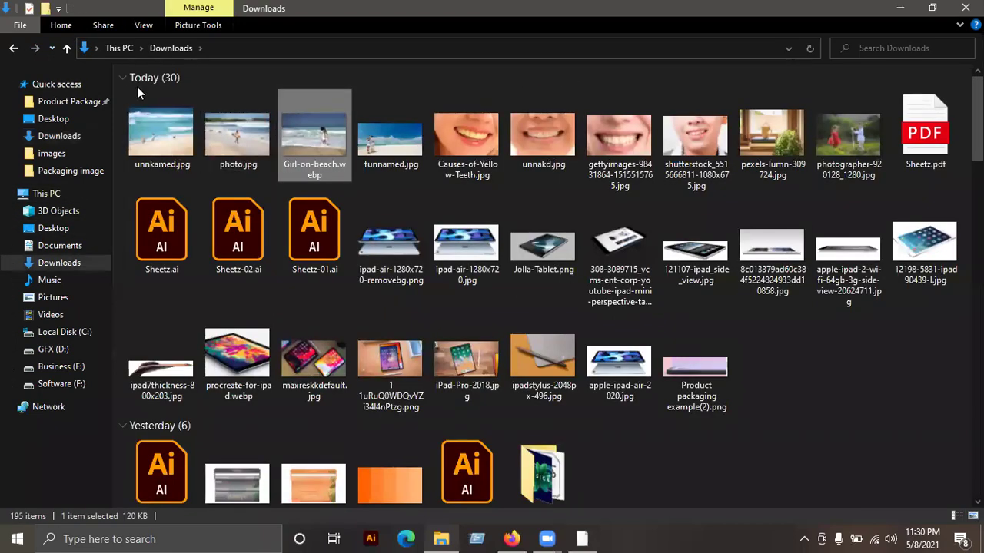
key(Delete)
key(Delete)
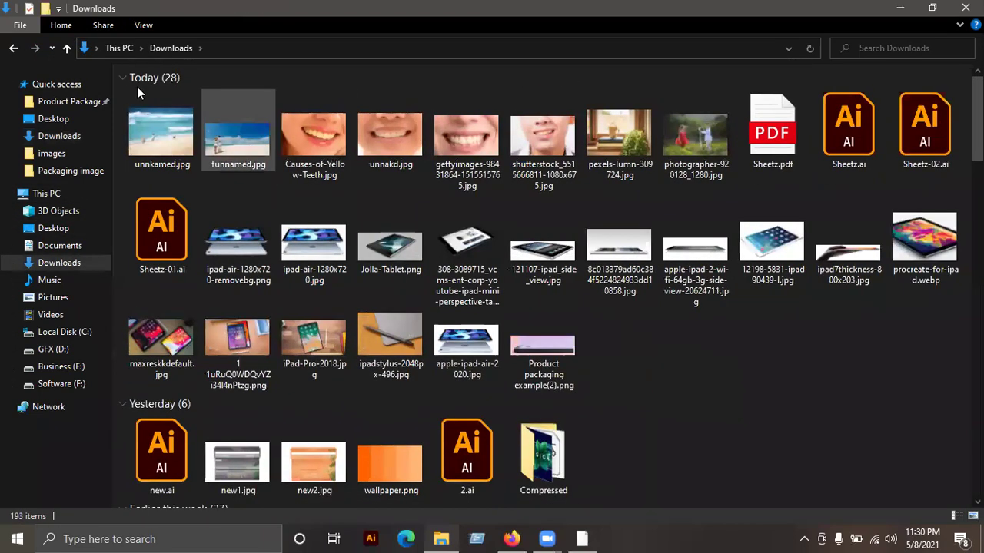
mouse_move(267, 169)
mouse_down()
mouse_move(588, 536)
mouse_move(91, 223)
mouse_up()
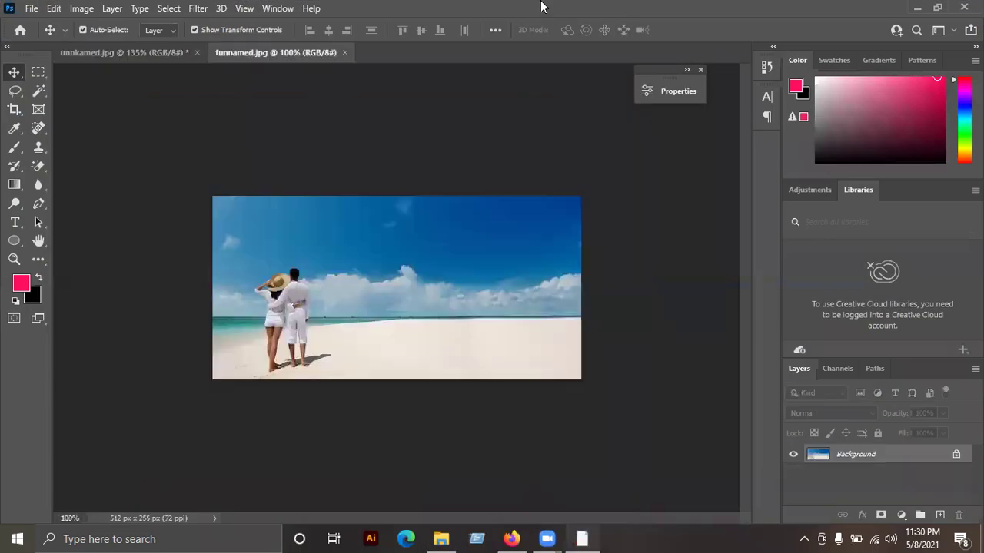
Step: Close unnkamed.jpg without saving, unlock funnamed.jpg's Background as Layer 0, and choose the Lasso Tool
click(197, 52)
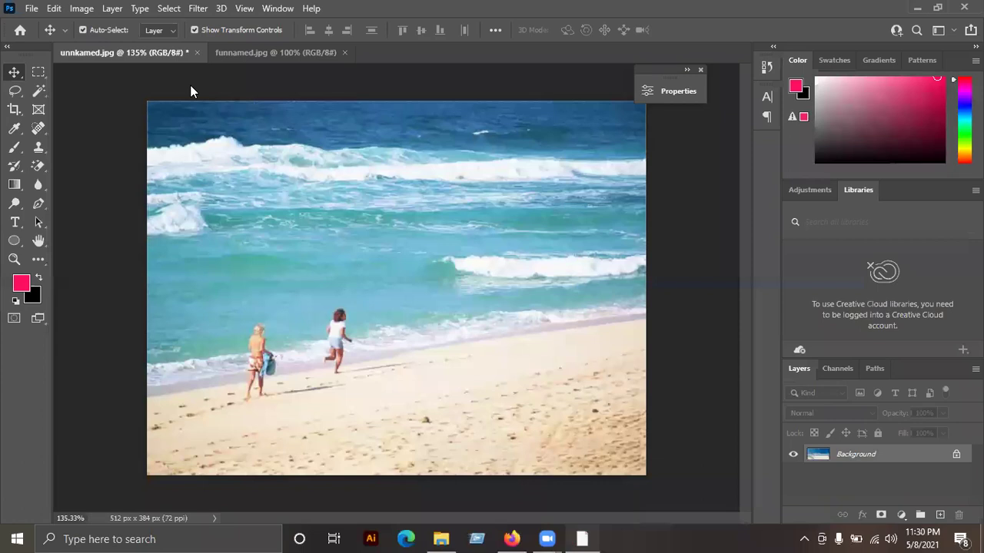
click(486, 209)
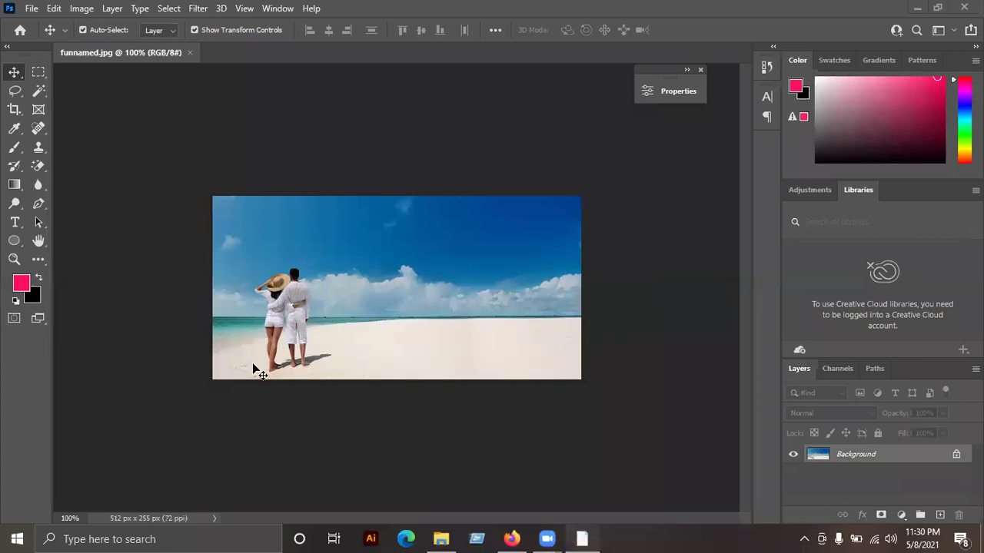
scroll(254, 372, up, 5)
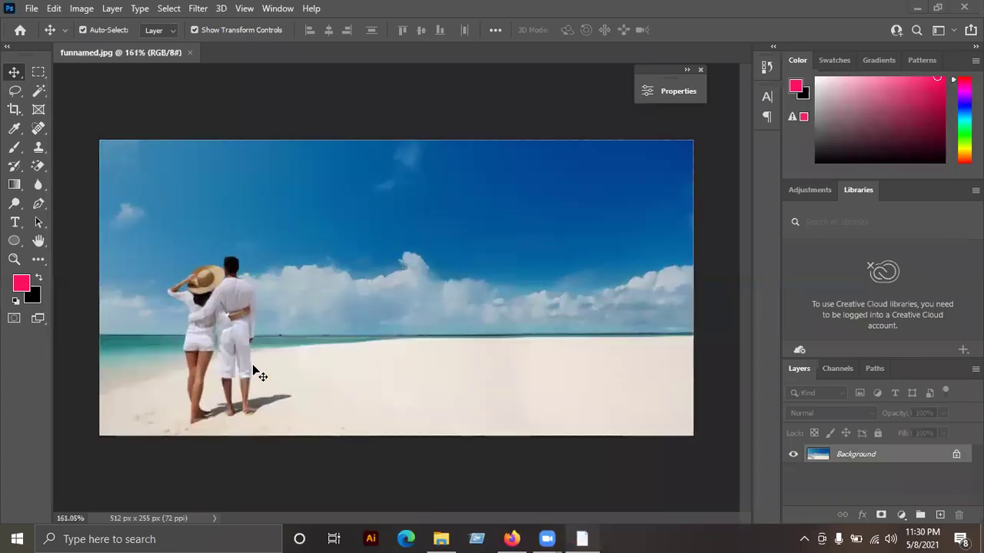
click(957, 456)
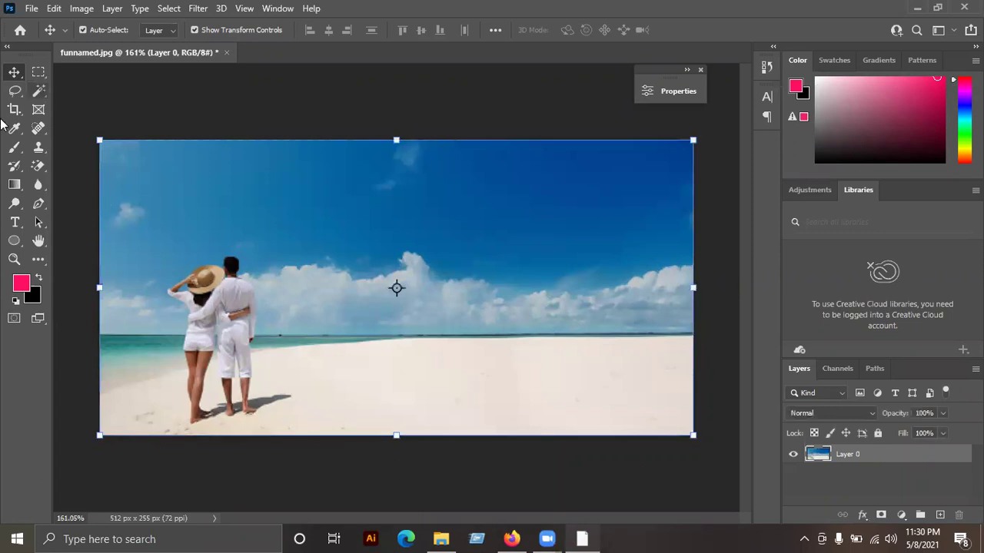
click(14, 90)
click(63, 90)
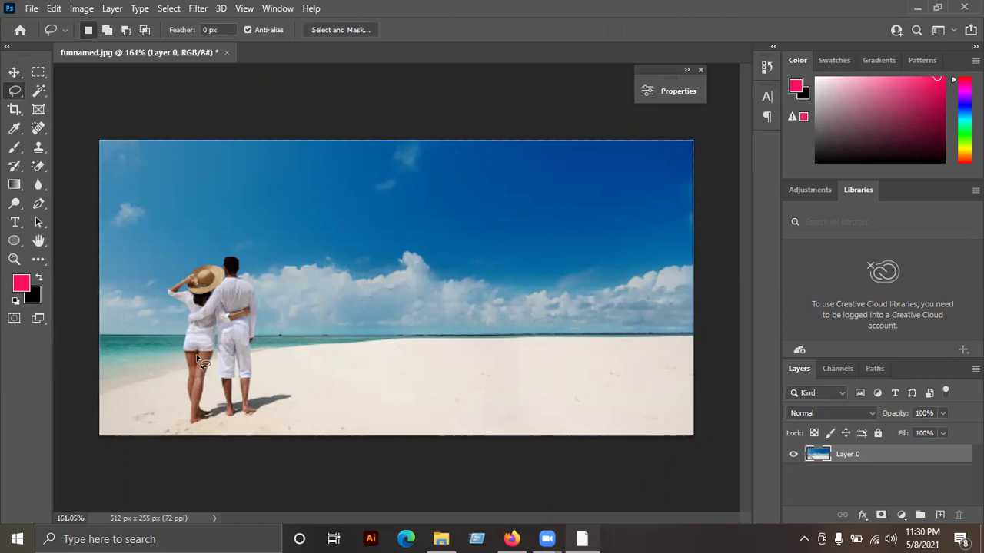
Step: Lasso a loose outline around the beach couple and their shadow
mouse_move(187, 425)
mouse_down()
mouse_move(169, 302)
mouse_move(206, 261)
mouse_move(241, 259)
mouse_move(261, 296)
mouse_move(257, 377)
mouse_move(263, 389)
mouse_move(282, 386)
mouse_move(295, 409)
mouse_move(190, 430)
mouse_up()
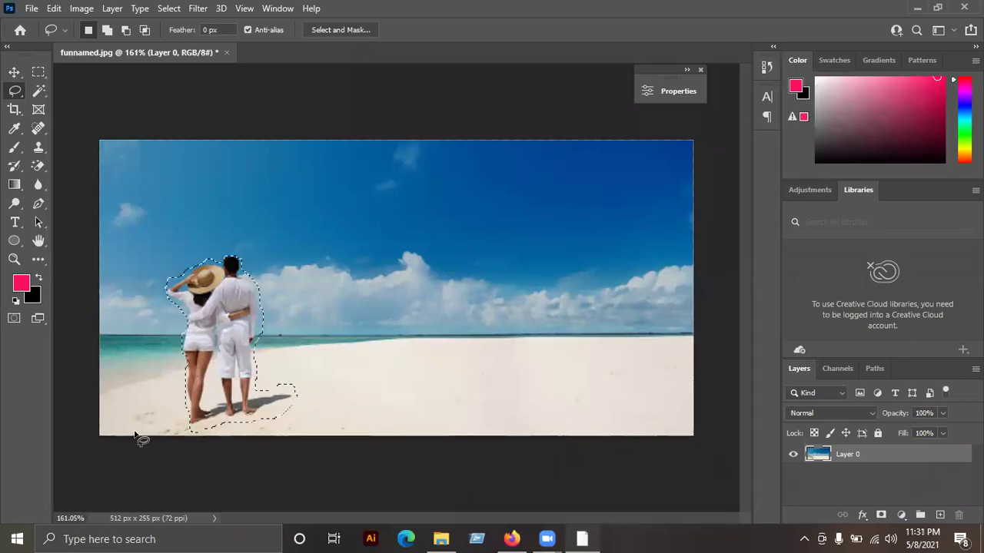
click(34, 8)
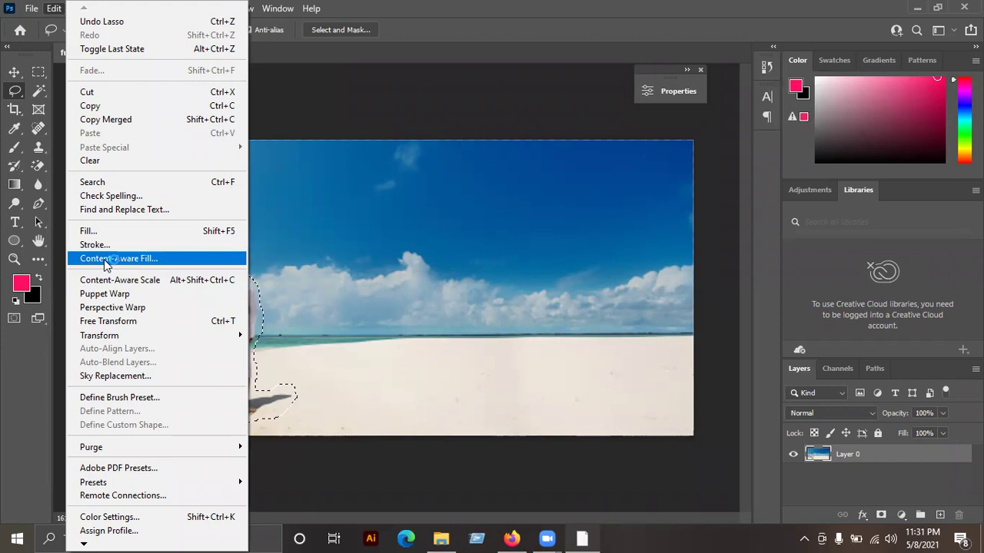
Step: Apply Content-Aware Fill to the couple's area with Output To set to New Layer
click(107, 262)
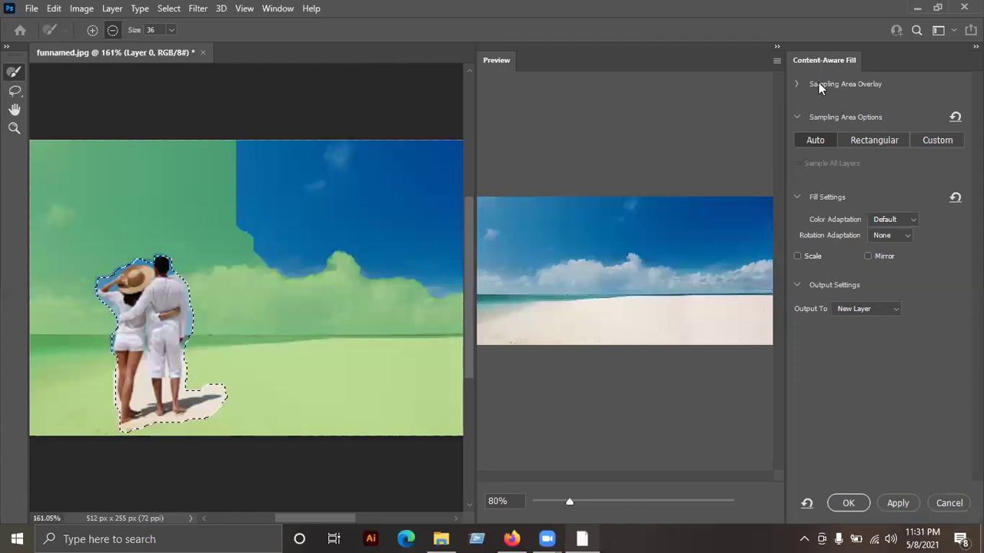
click(796, 84)
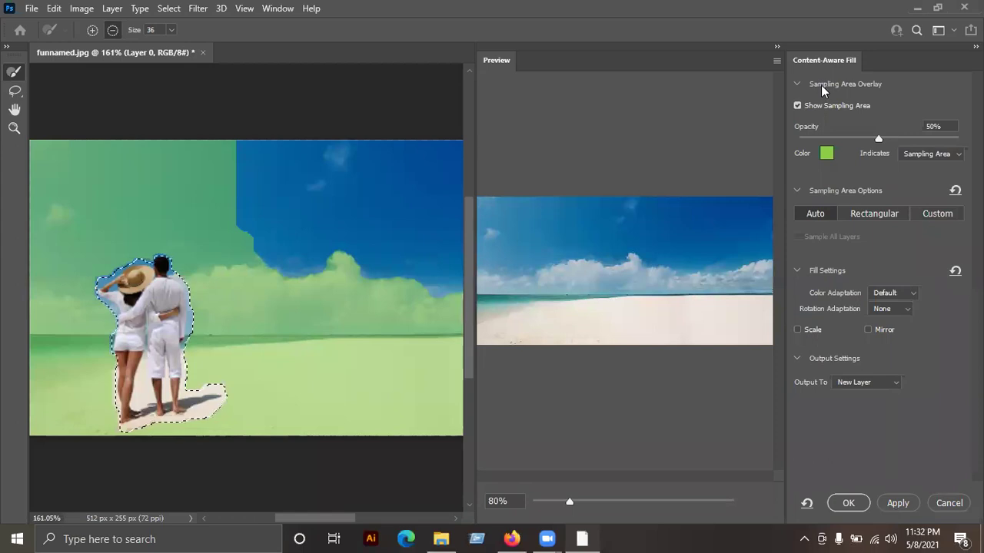
click(798, 85)
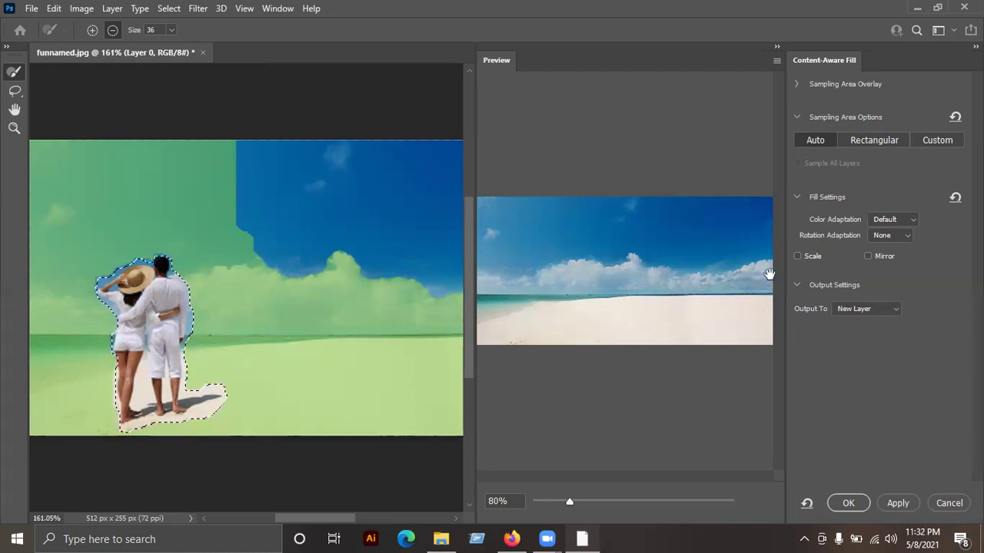
click(857, 313)
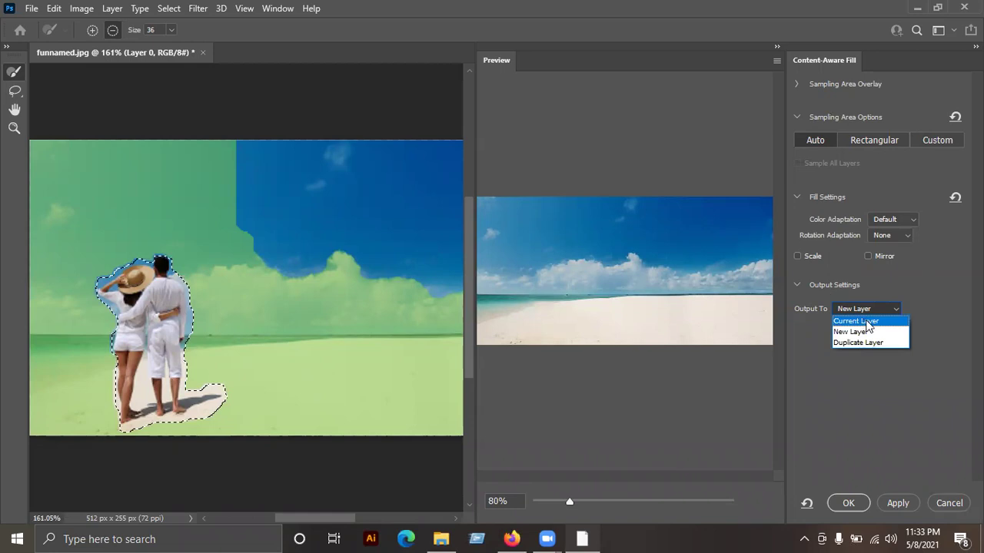
click(868, 331)
click(848, 502)
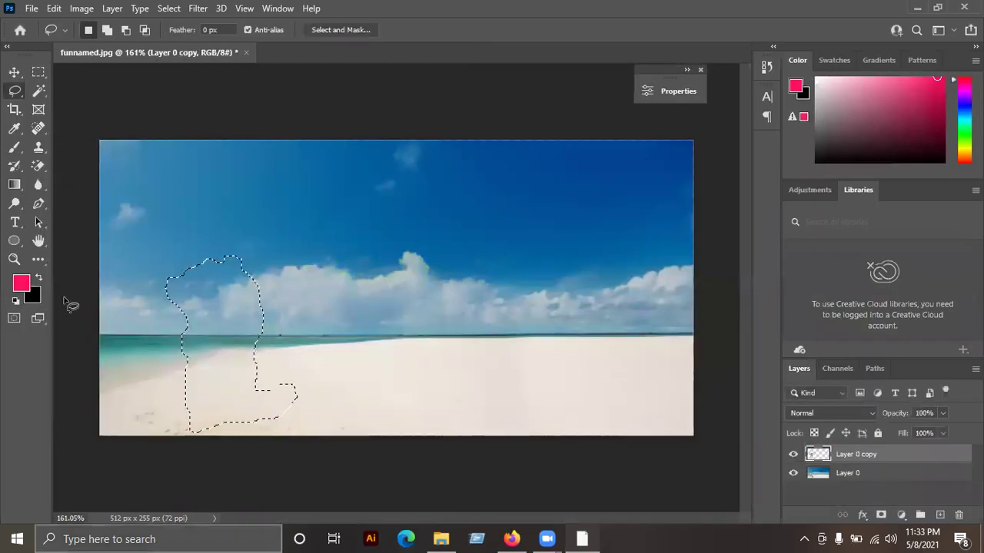
Step: Deselect, then toggle Layer 0 copy and Layer 0 visibility to compare the fill with the original
key(ctrl+d)
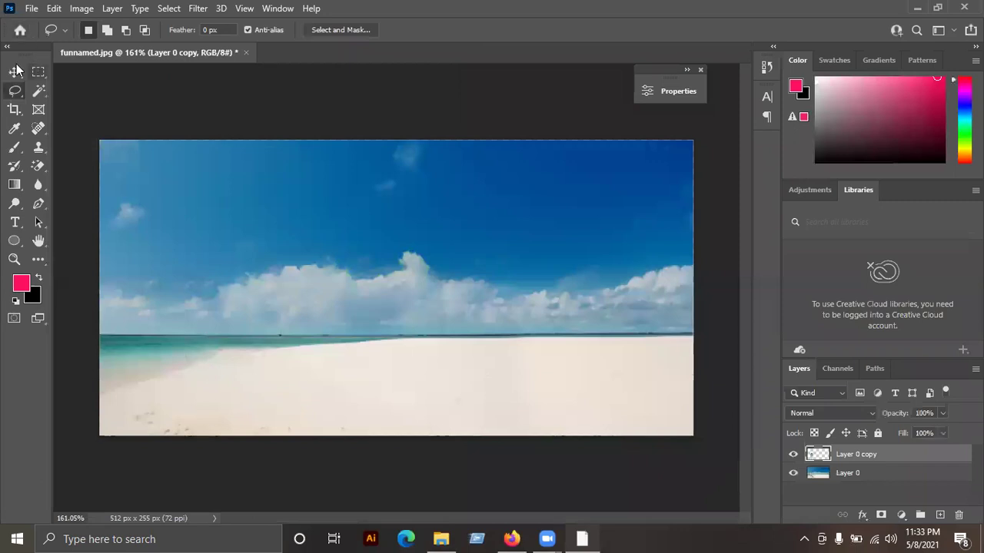
click(16, 72)
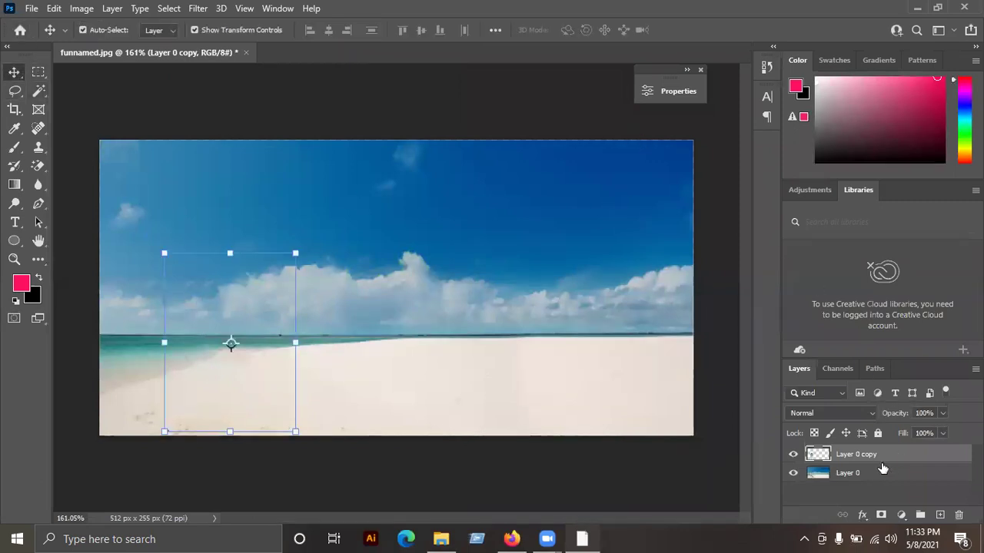
click(793, 455)
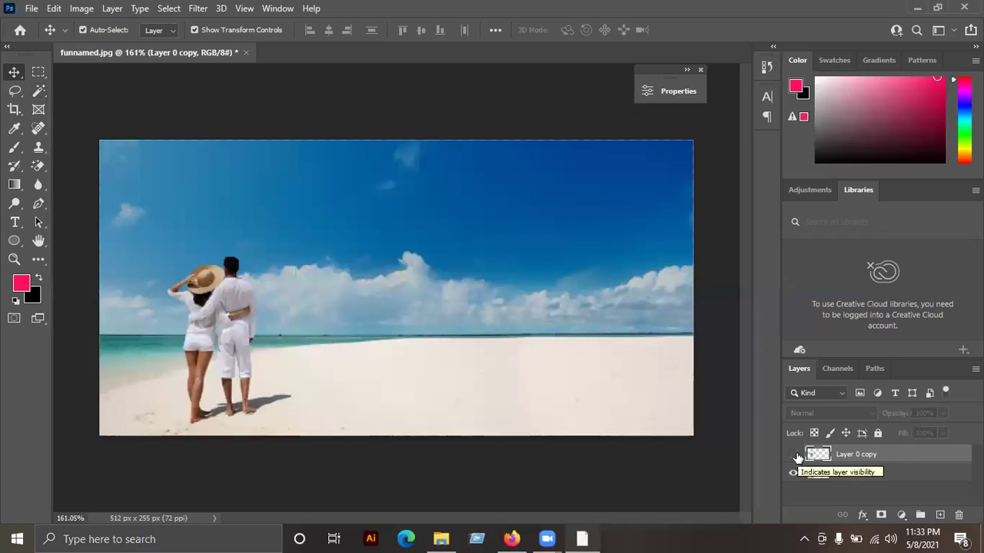
click(794, 455)
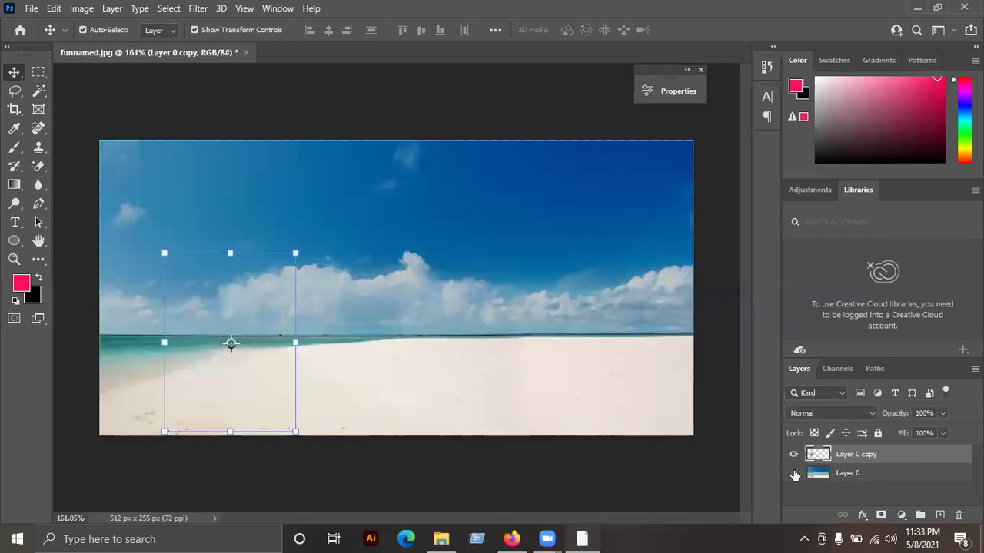
click(793, 473)
click(509, 326)
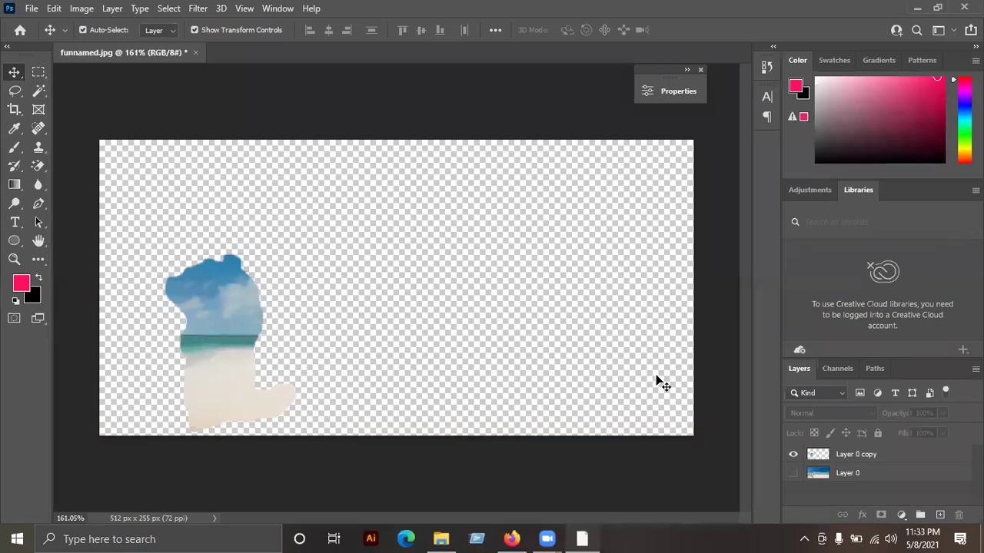
click(793, 473)
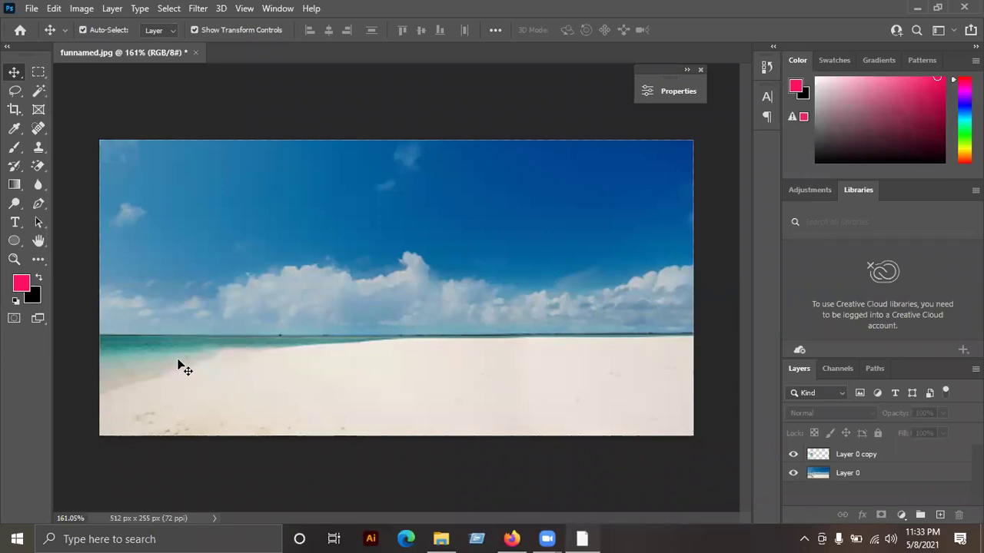
scroll(235, 358, up, 1)
scroll(200, 369, up, 1)
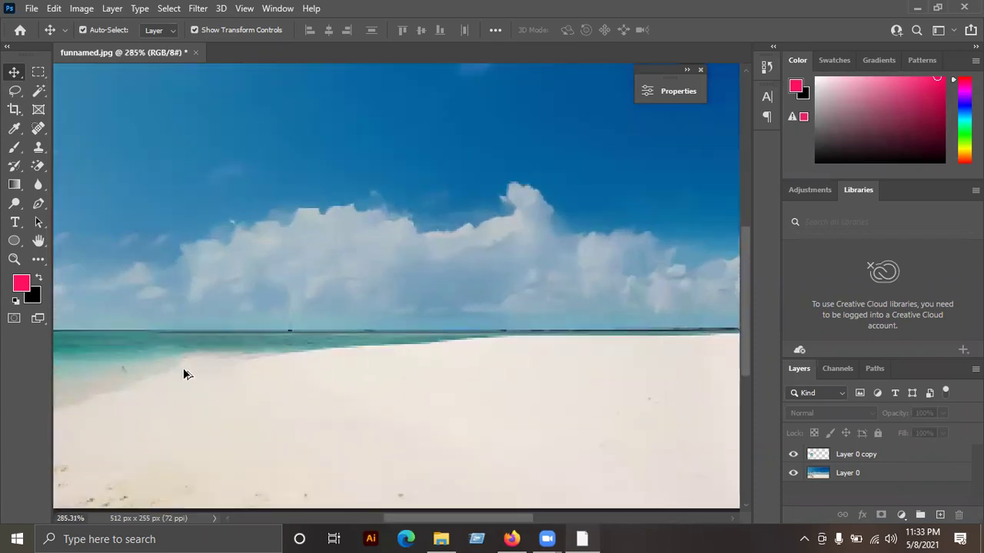
scroll(154, 374, up, 1)
scroll(197, 356, up, 1)
drag(197, 356, 405, 259)
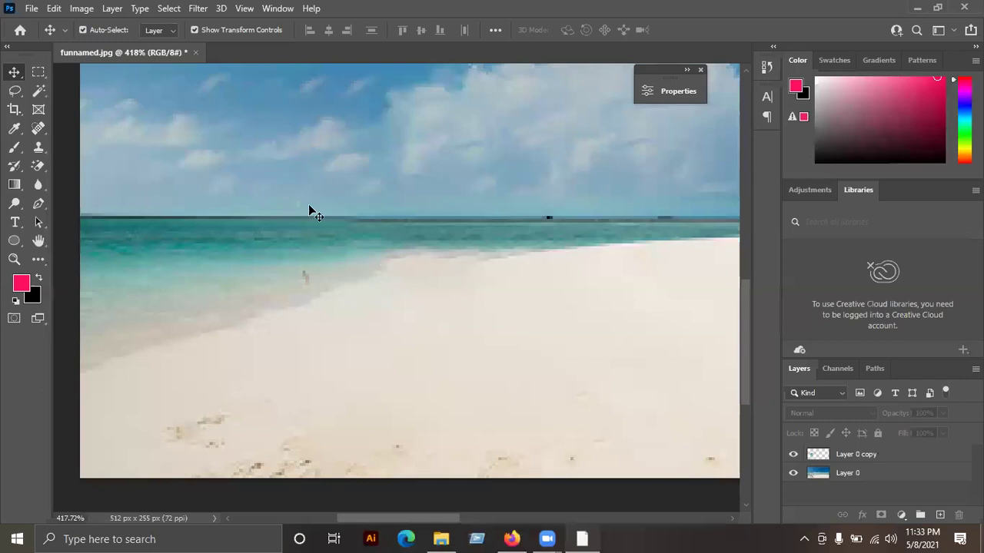
click(396, 252)
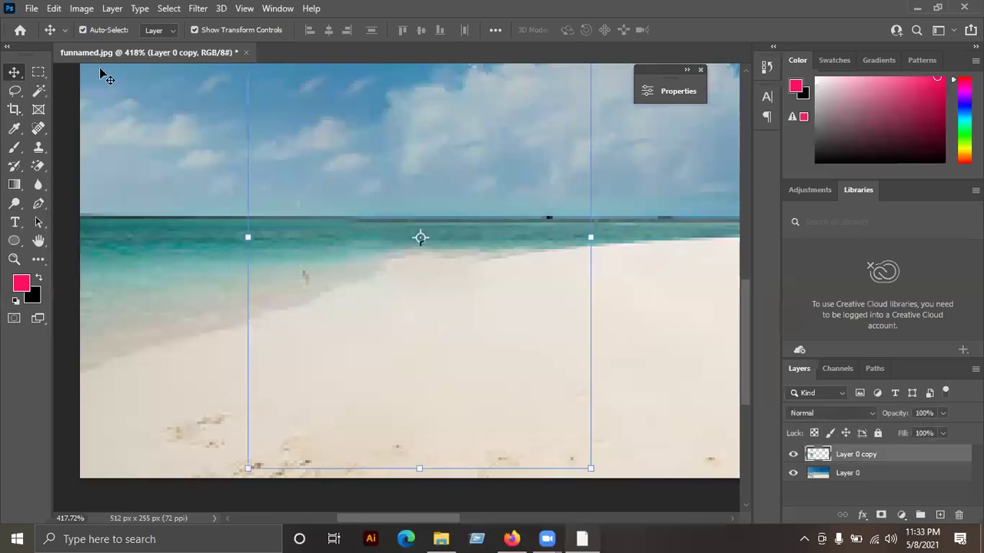
click(54, 10)
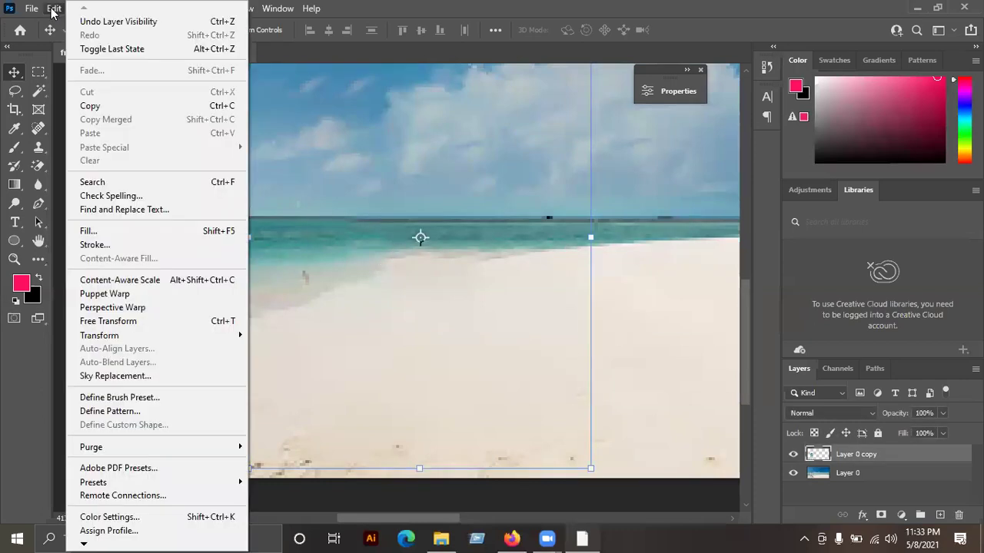
click(111, 230)
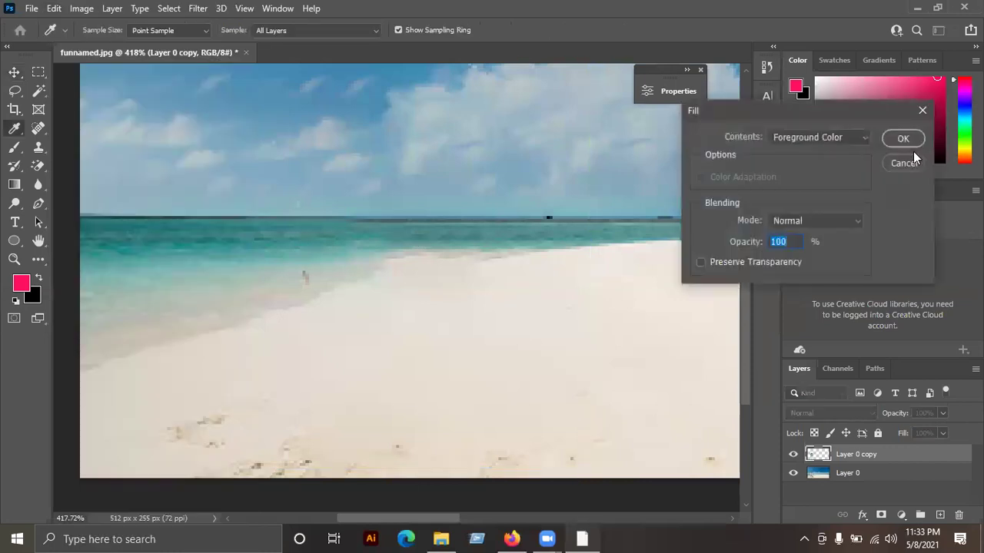
click(836, 138)
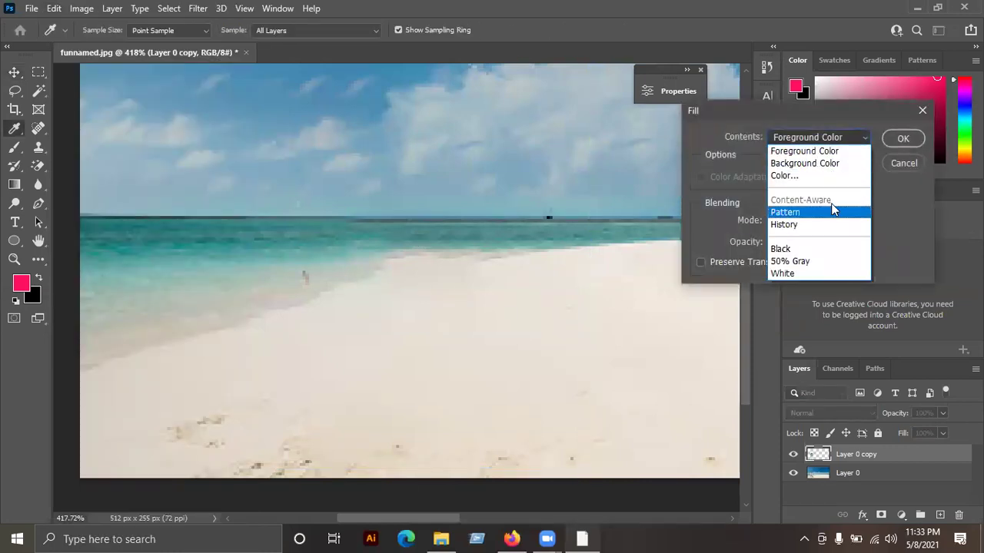
click(838, 136)
click(801, 135)
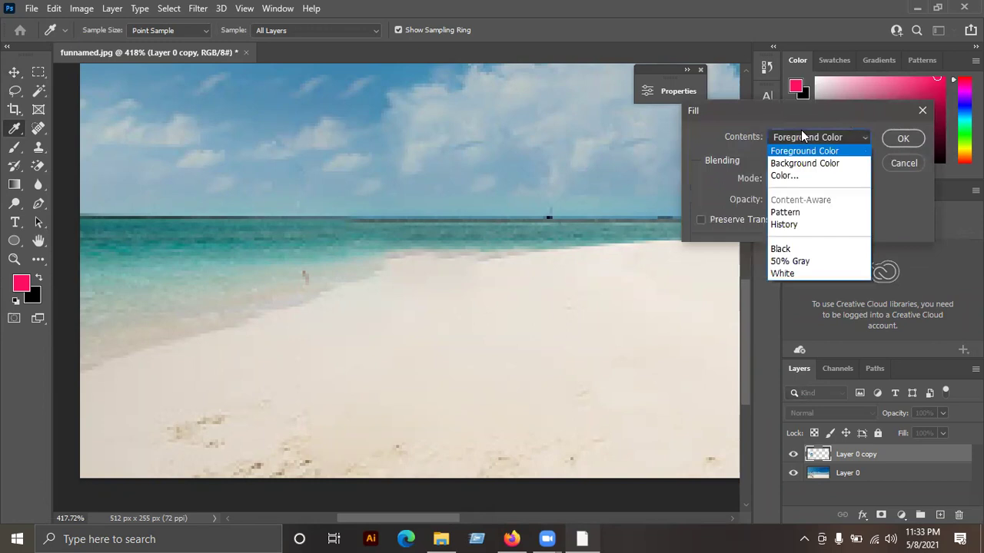
click(903, 163)
key(v)
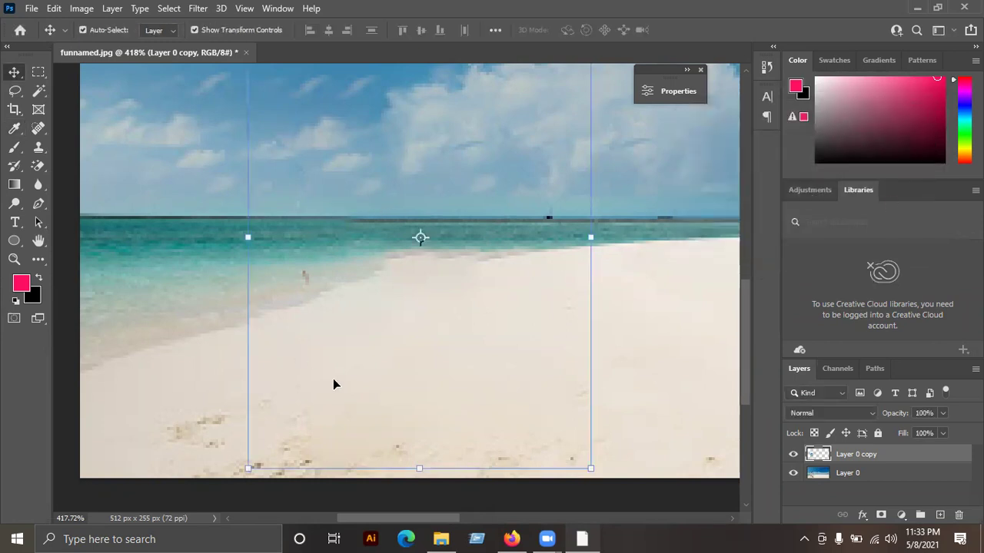
click(417, 508)
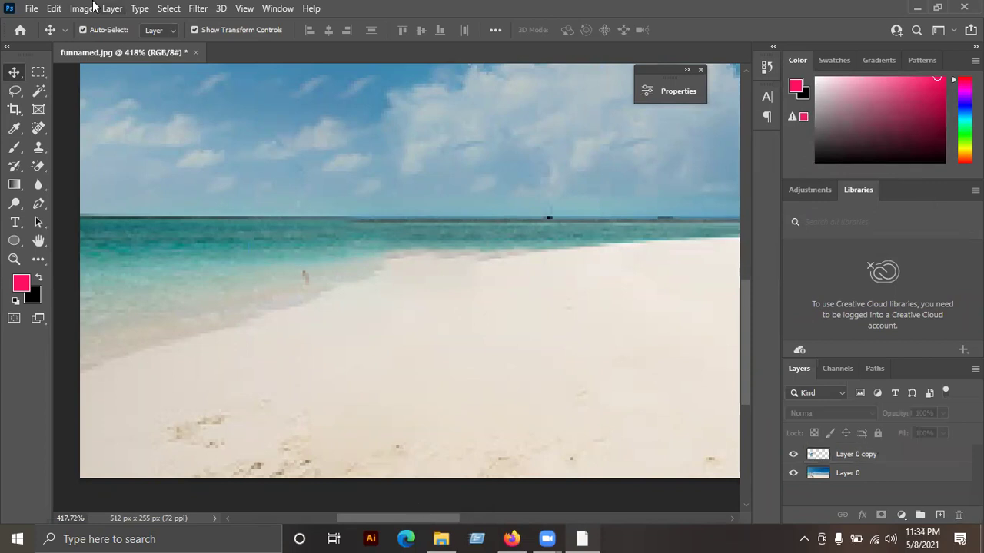
click(55, 8)
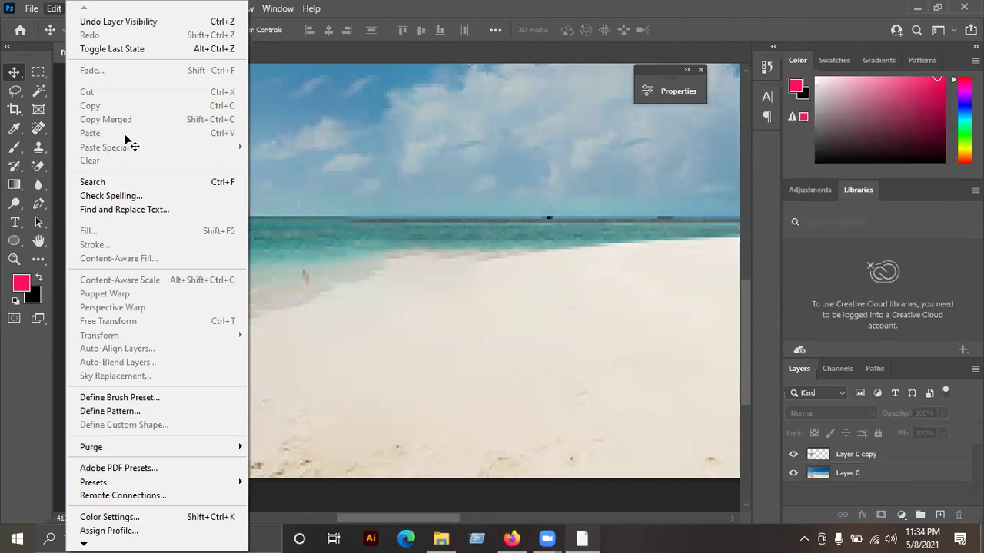
click(686, 289)
scroll(435, 248, down, 10)
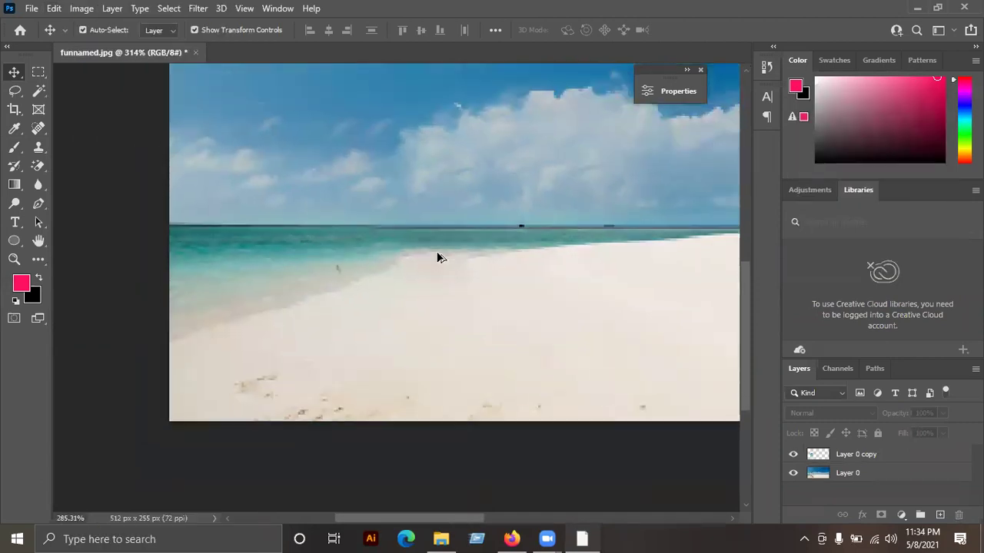
scroll(415, 269, up, 11)
Step: Hide Layer 0, select Layer 0 copy, and choose the Clone Stamp Tool
scroll(396, 291, down, 3)
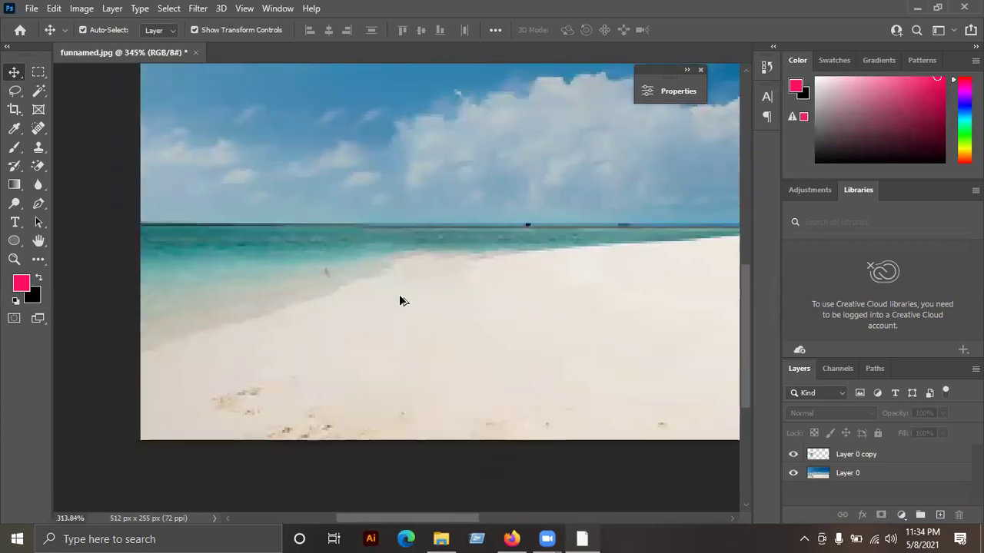
scroll(399, 295, down, 2)
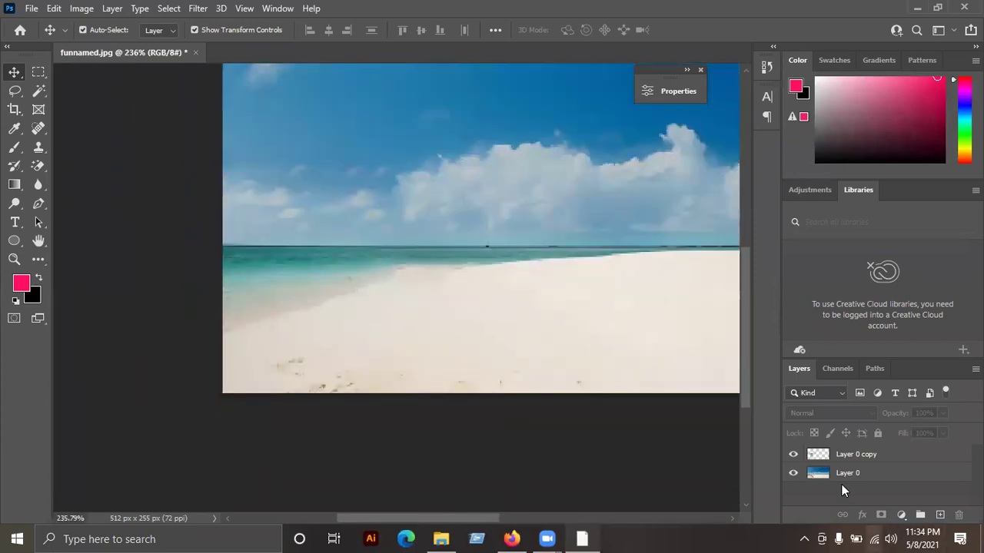
click(793, 457)
click(796, 474)
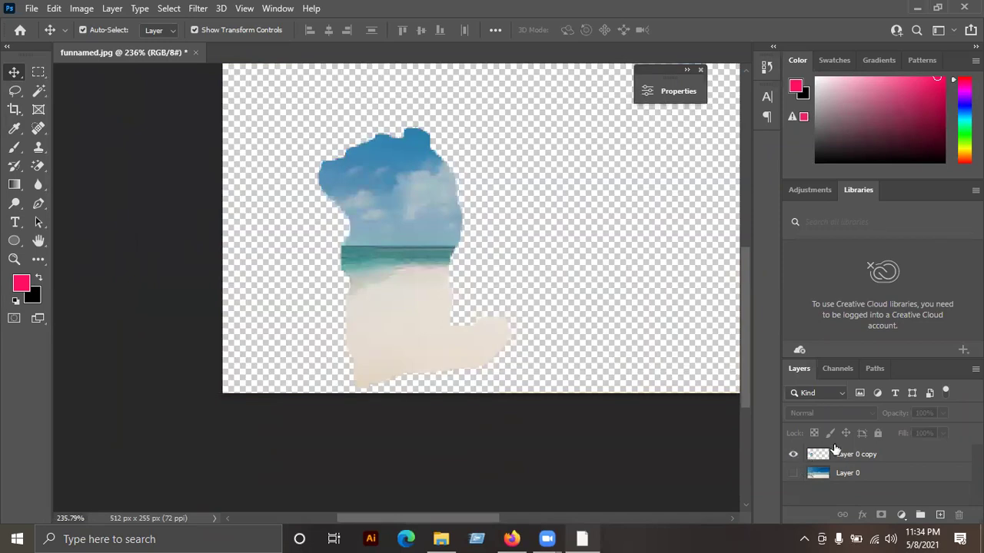
click(876, 457)
click(41, 143)
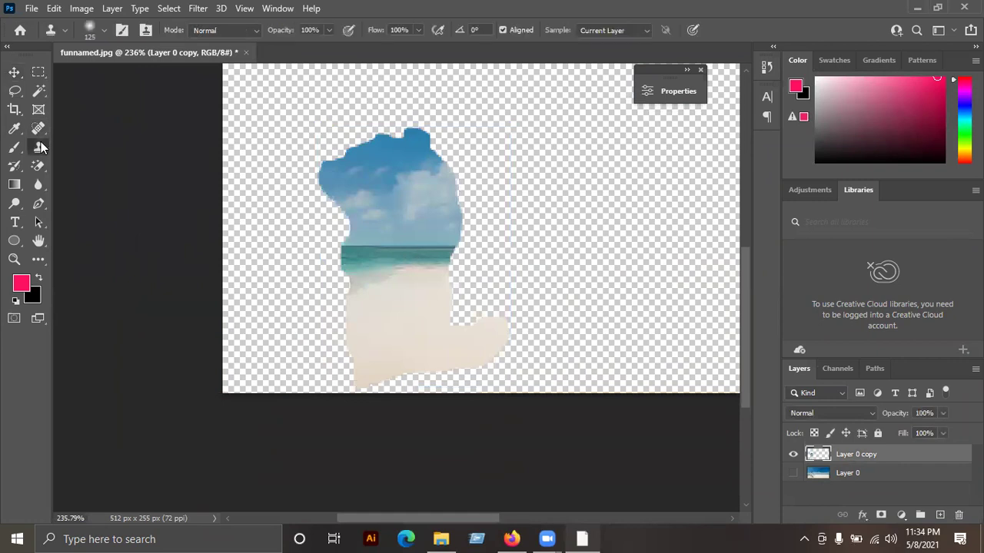
right_click(45, 142)
click(88, 142)
Step: Clone clean sand over the shoreline smudge with a small brush at 49% flow, then show Layer 0
scroll(446, 268, up, 3)
scroll(424, 241, up, 3)
key(bracketleft)
key(bracketleft)
key(bracketleft)
key(bracketleft)
key(bracketleft)
key(bracketleft)
key(bracketleft)
key(bracketleft)
key(bracketleft)
key(bracketleft)
key(bracketleft)
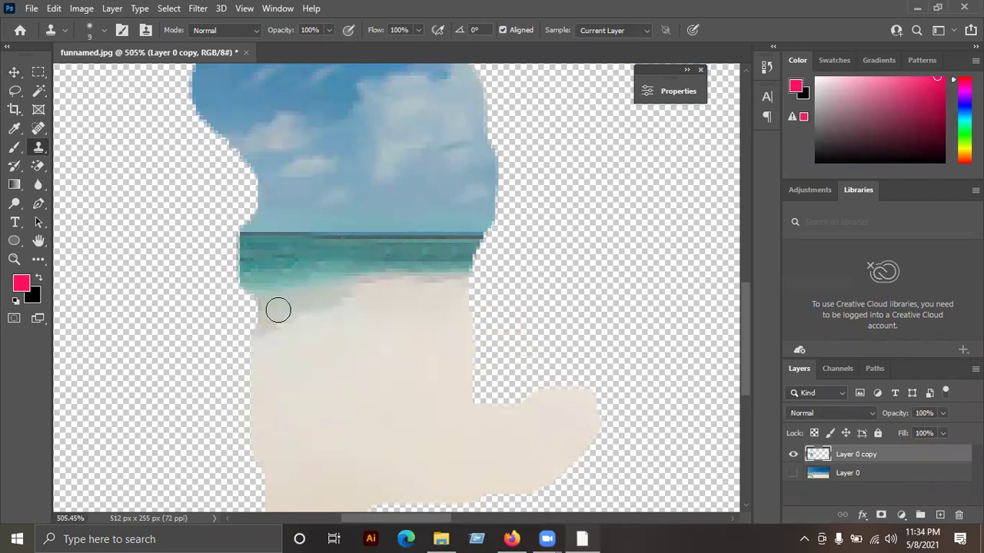
alt+click(279, 310)
drag(378, 36, 334, 205)
click(285, 329)
drag(347, 286, 395, 288)
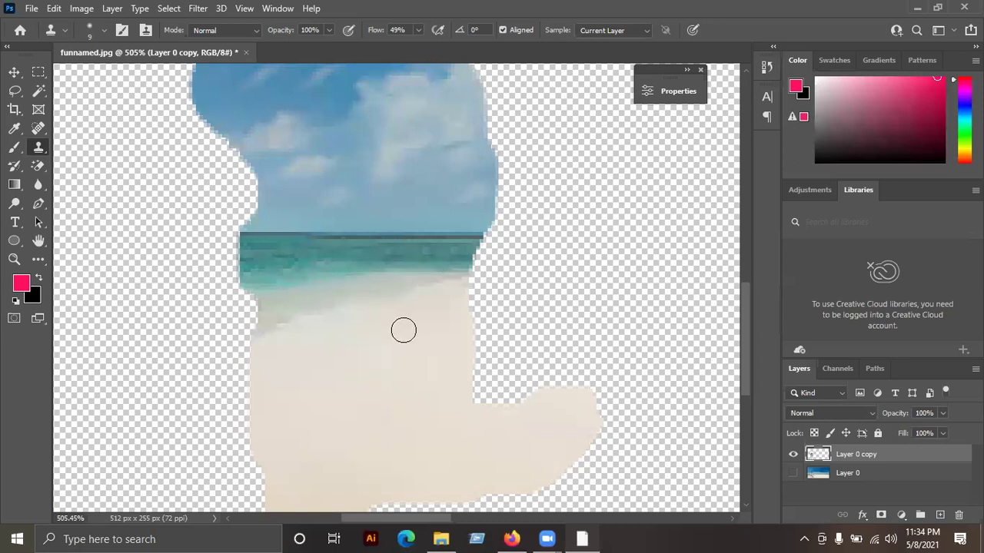
key(ctrl+0)
key(v)
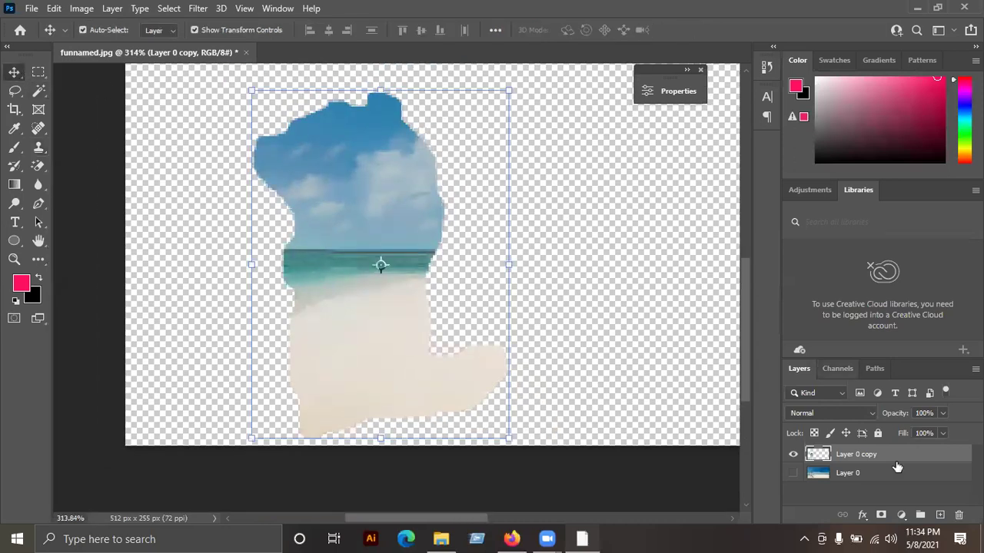
click(793, 473)
click(544, 513)
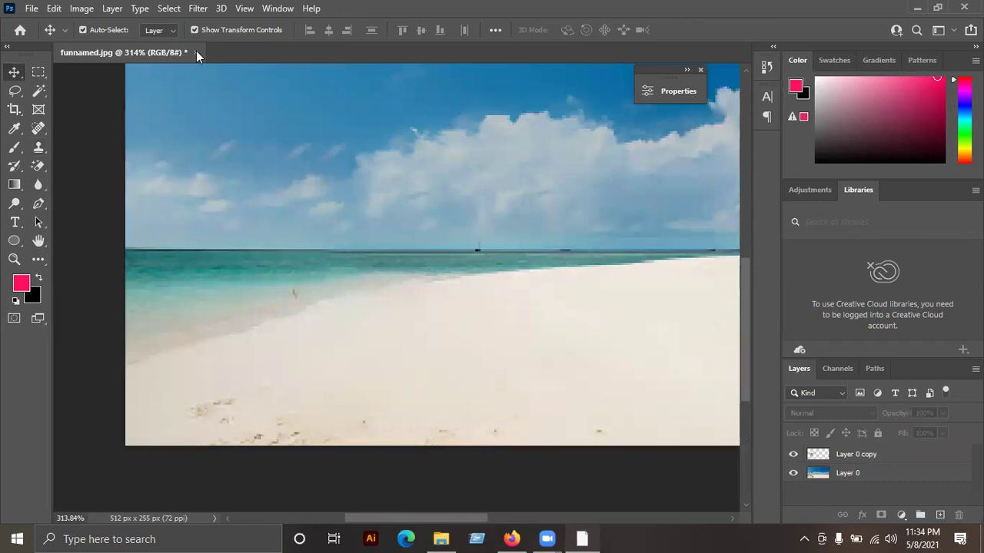
Step: Refresh Downloads and drag photographer-920128_1280.jpg into Photoshop as a second document
click(914, 7)
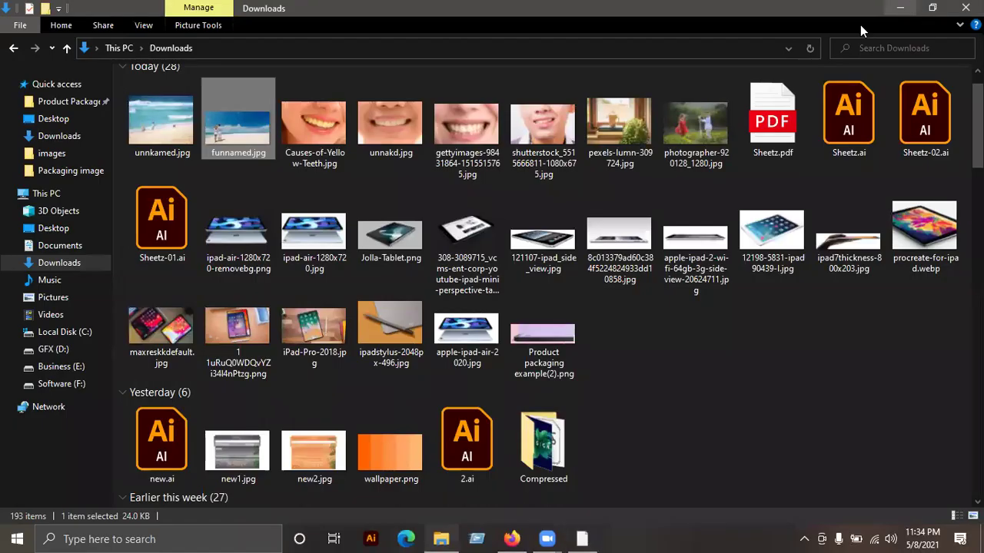
right_click(692, 336)
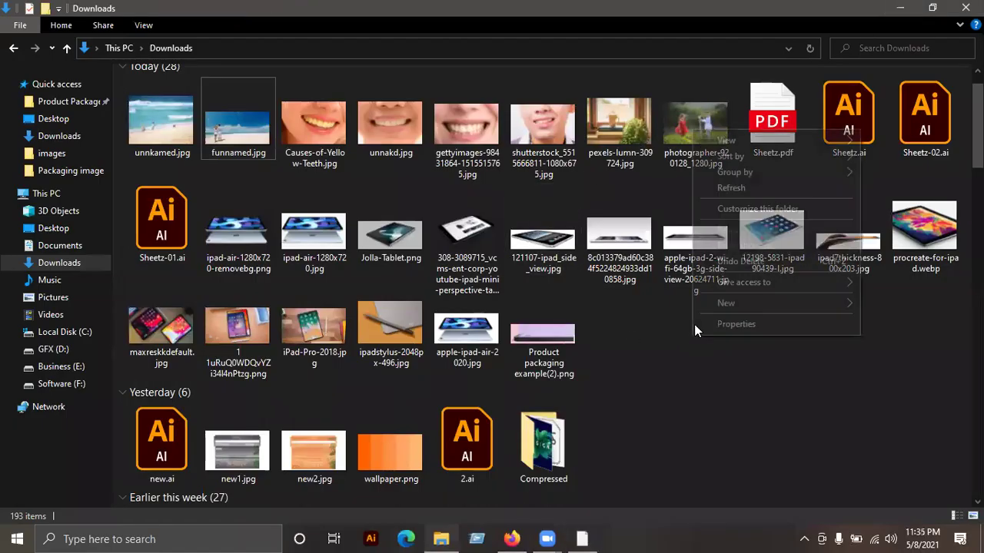
click(729, 186)
click(699, 145)
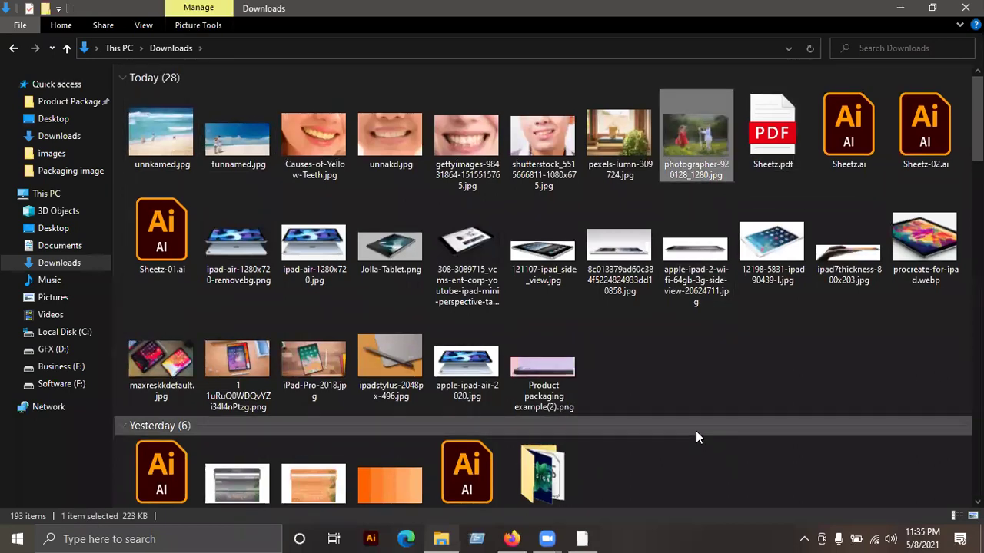
click(604, 123)
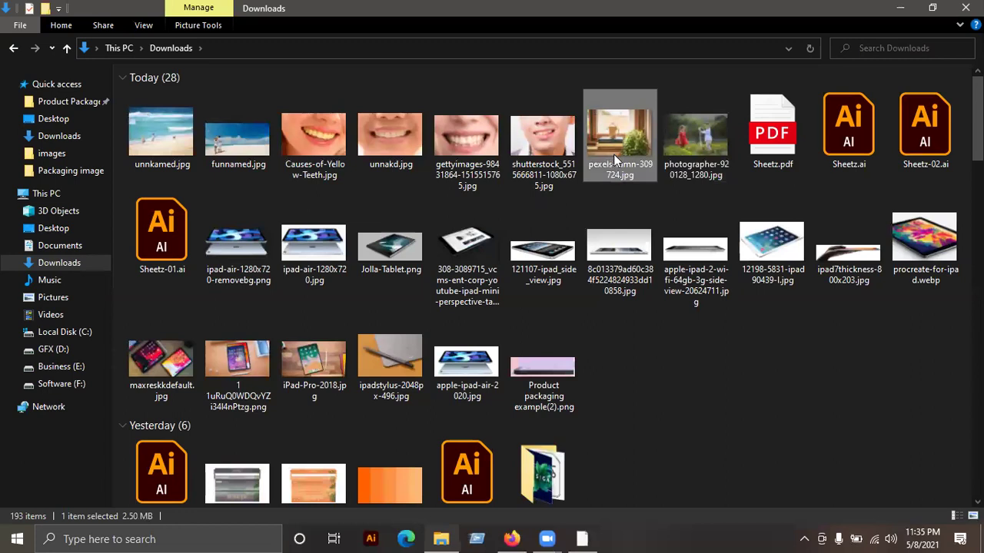
mouse_move(678, 127)
mouse_down()
mouse_move(684, 405)
mouse_move(746, 10)
mouse_move(186, 56)
mouse_up()
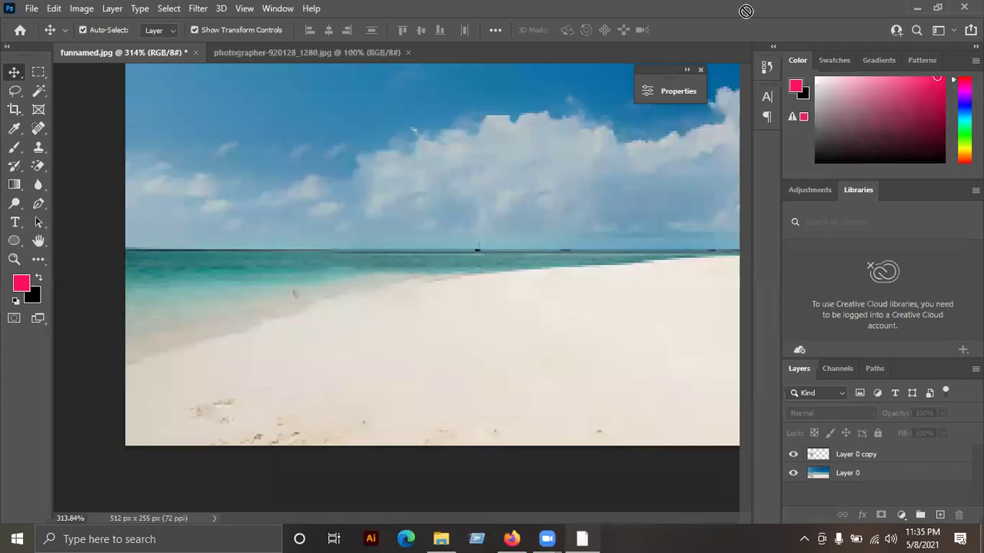
Step: Close the empty-beach photo without saving and duplicate the field photo's background layer
click(195, 52)
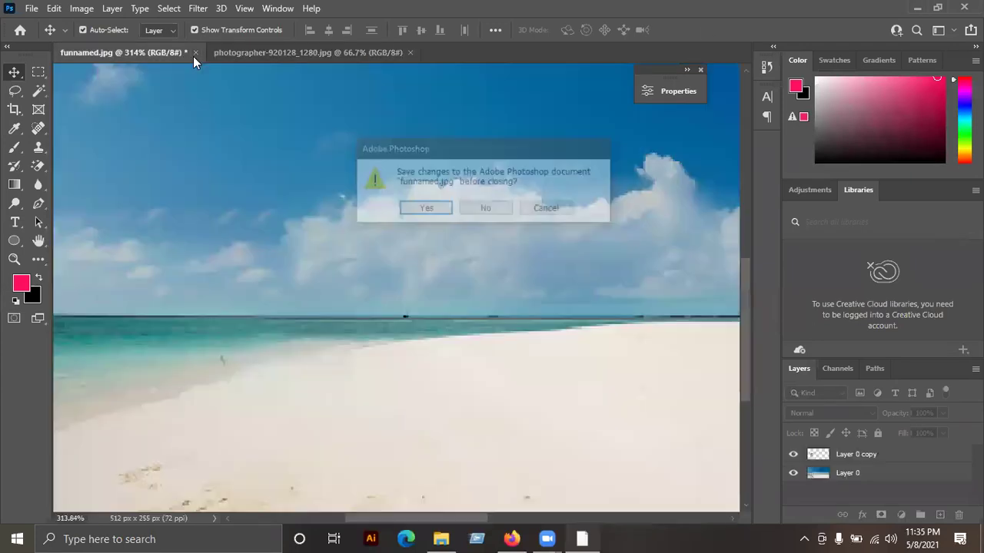
click(481, 212)
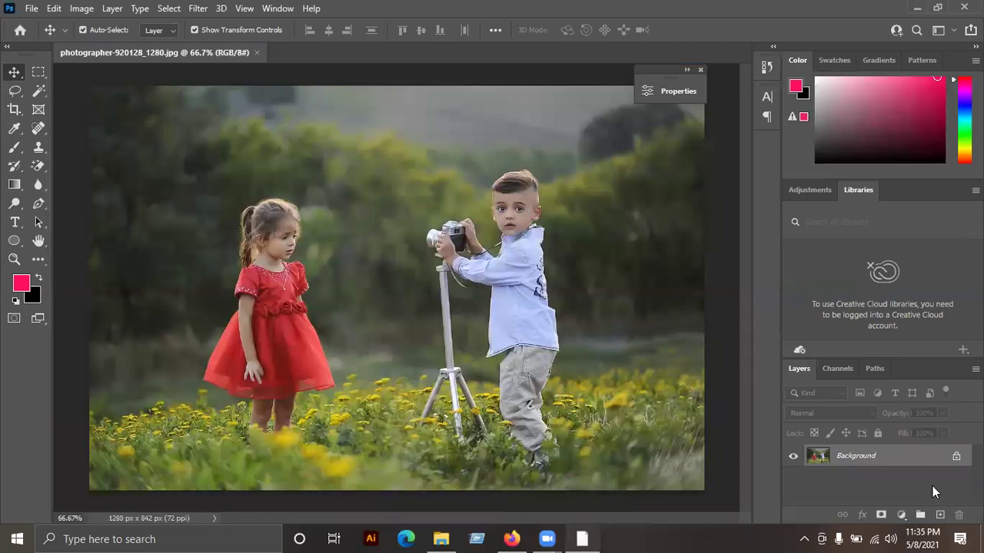
key(ctrl+j)
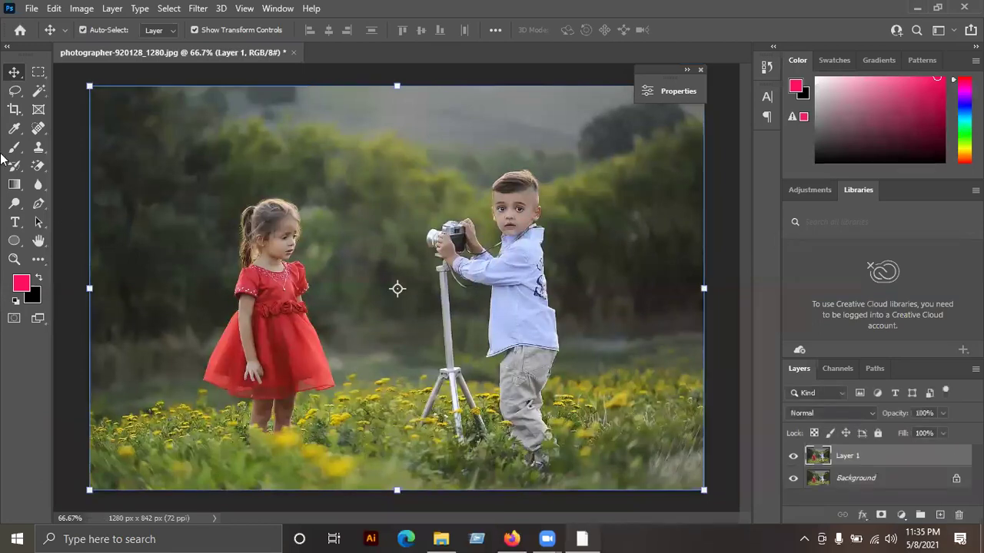
Step: Draw a freehand Lasso selection around the girl in the red dress
click(14, 91)
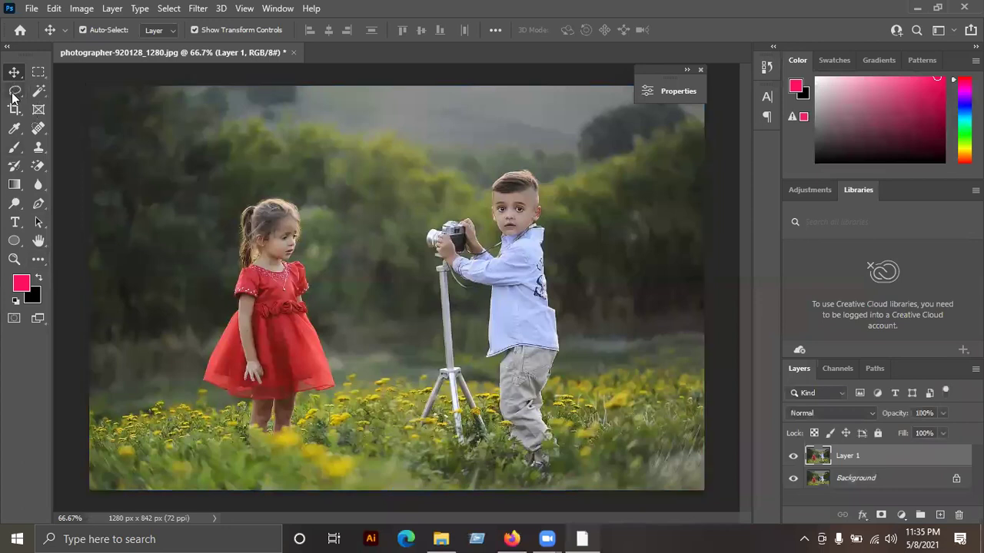
click(46, 91)
mouse_move(236, 271)
mouse_down()
mouse_move(250, 194)
mouse_move(305, 206)
mouse_move(337, 362)
mouse_move(292, 433)
mouse_move(256, 435)
mouse_move(214, 403)
mouse_move(206, 384)
mouse_move(239, 269)
mouse_up()
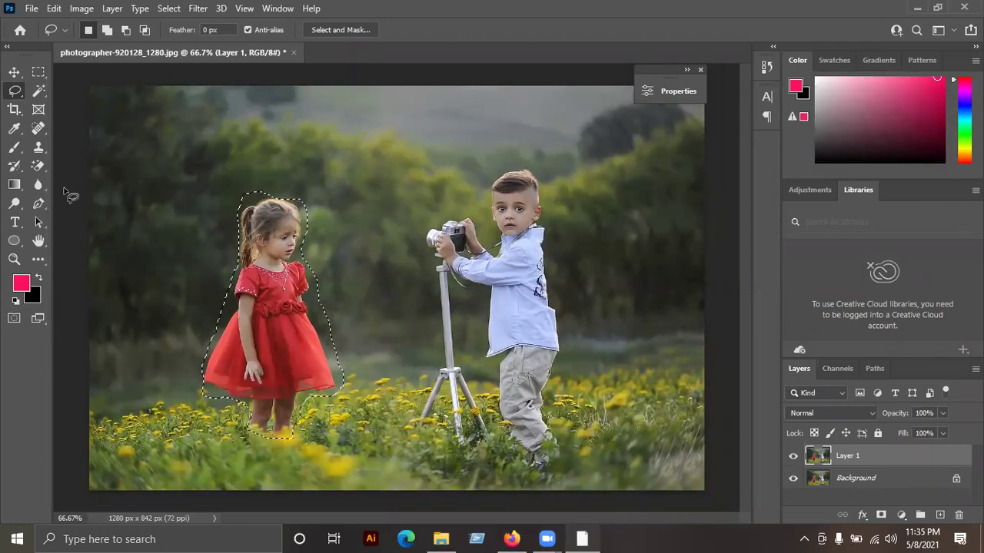
Step: Apply Content-Aware Fill to the girl selection, outputting the result to a new layer
click(54, 7)
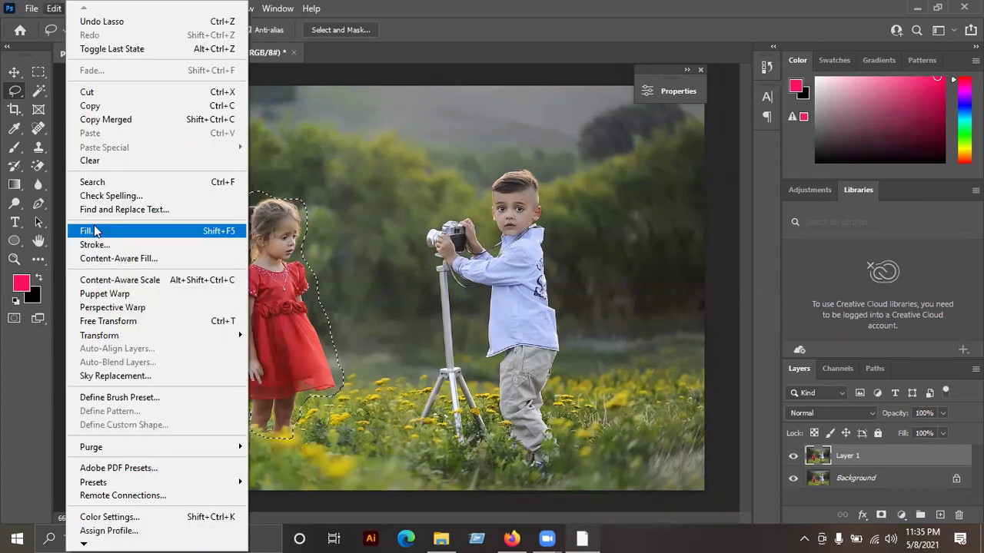
click(108, 259)
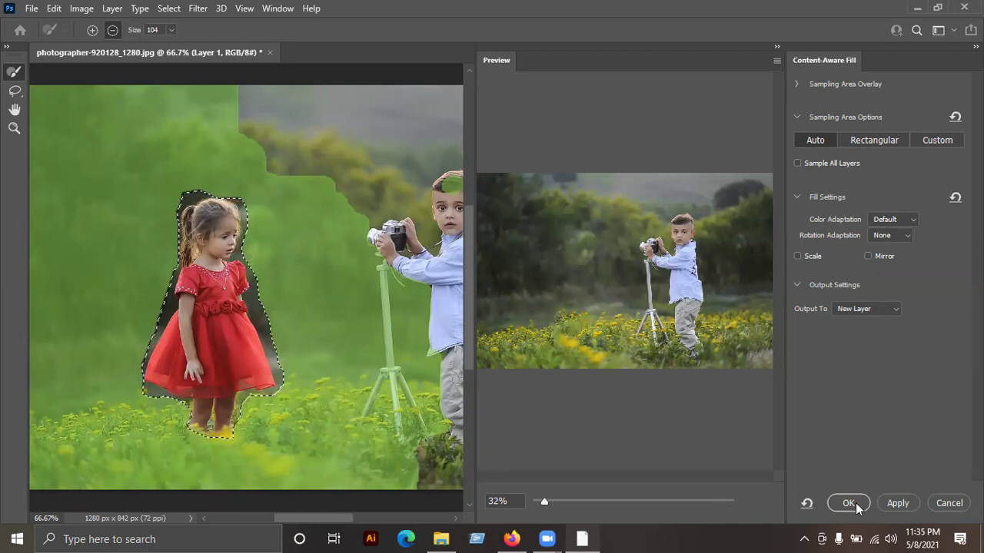
click(833, 503)
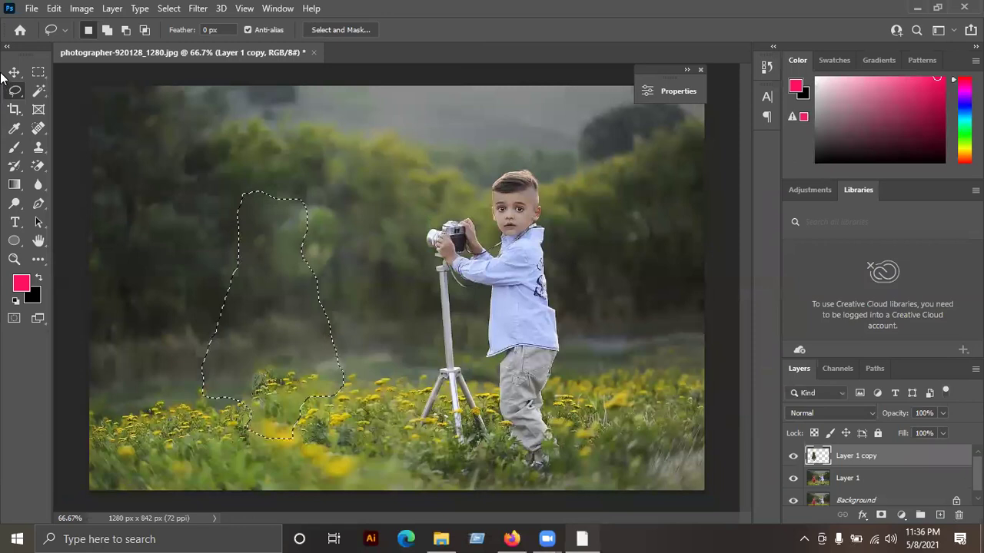
Step: Clear the selection and zoom in on the patched flower area with Layer 1 copy selected
click(15, 72)
key(ctrl+d)
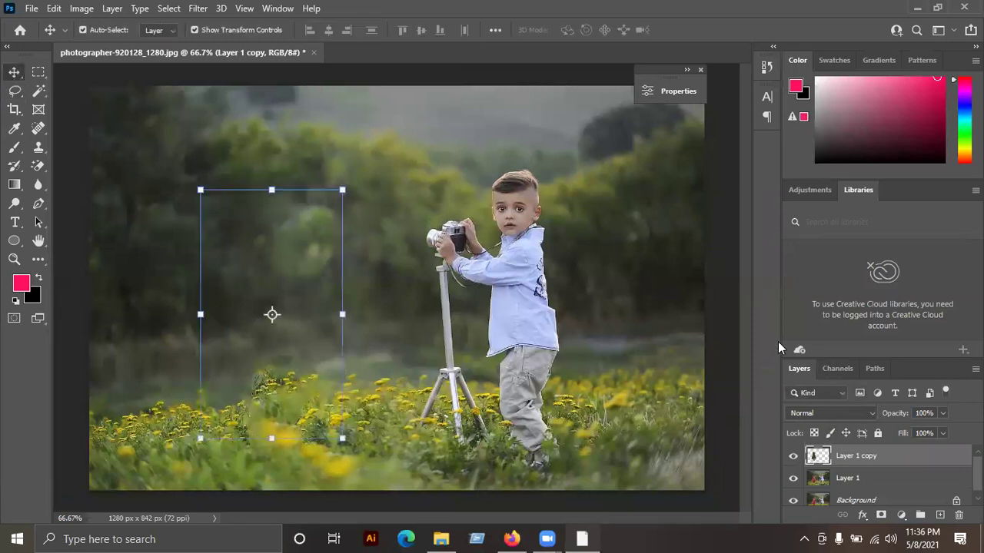
click(732, 295)
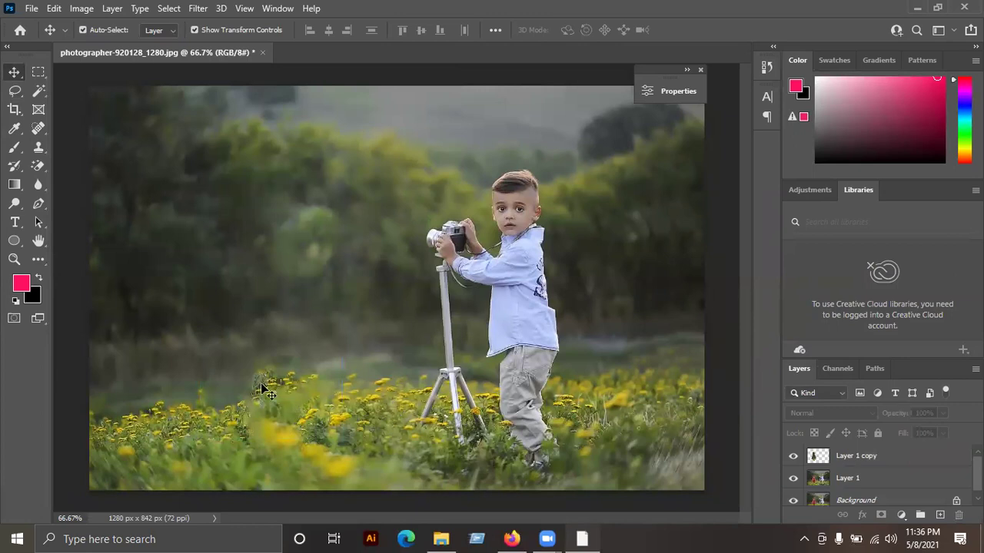
scroll(261, 392, up, 2)
scroll(341, 395, up, 2)
scroll(341, 395, down, 3)
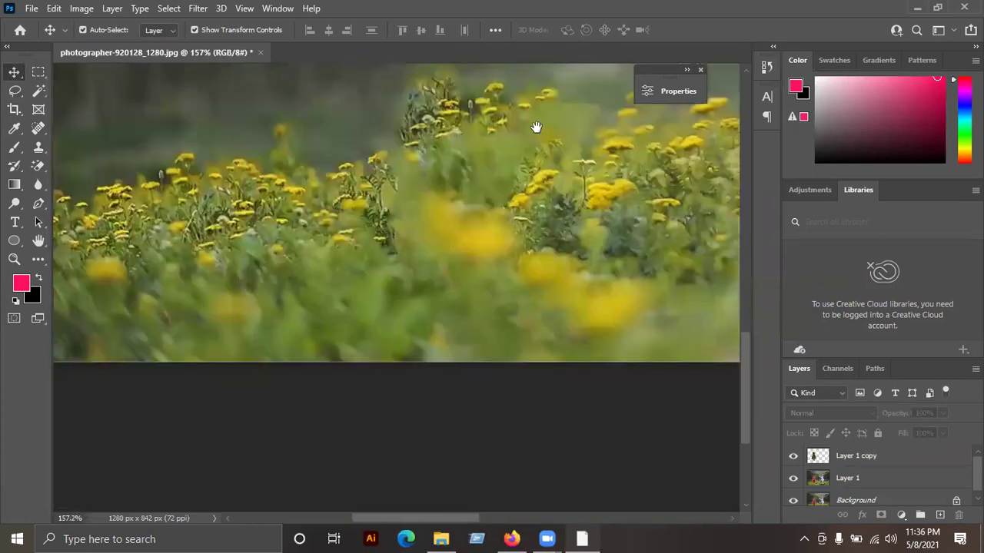
scroll(533, 126, up, 1)
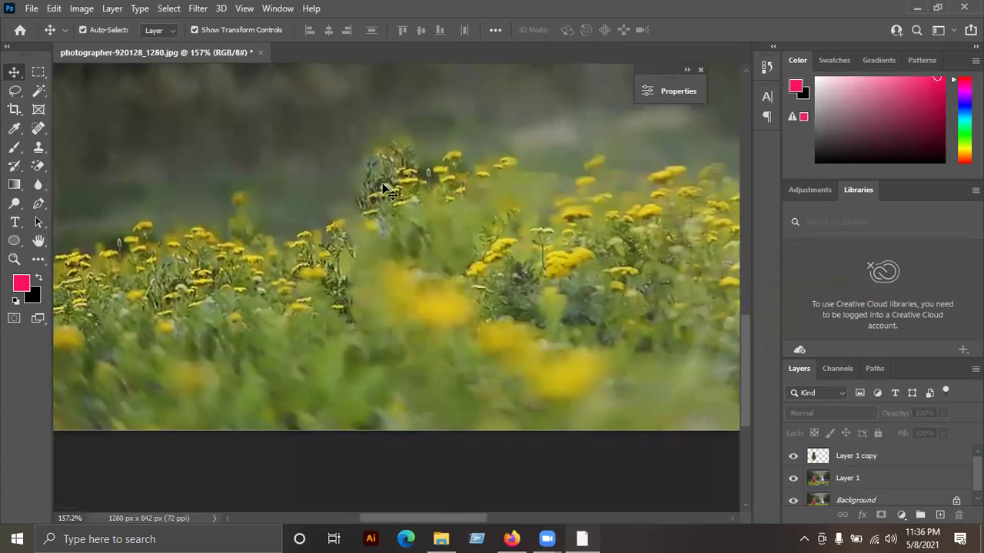
drag(390, 188, 350, 269)
click(350, 269)
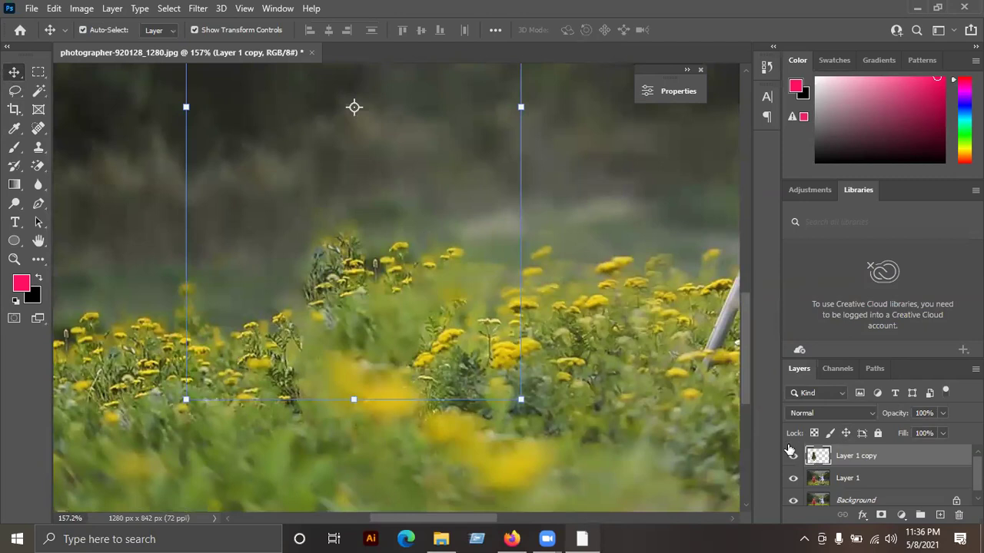
Step: Toggle Layer 1 copy's visibility to compare the patch against the original girl
click(793, 457)
click(793, 456)
click(794, 456)
click(794, 457)
click(794, 456)
Step: Clone Stamp with a 30 px brush over the flowers and stems around the patch
drag(38, 147, 86, 146)
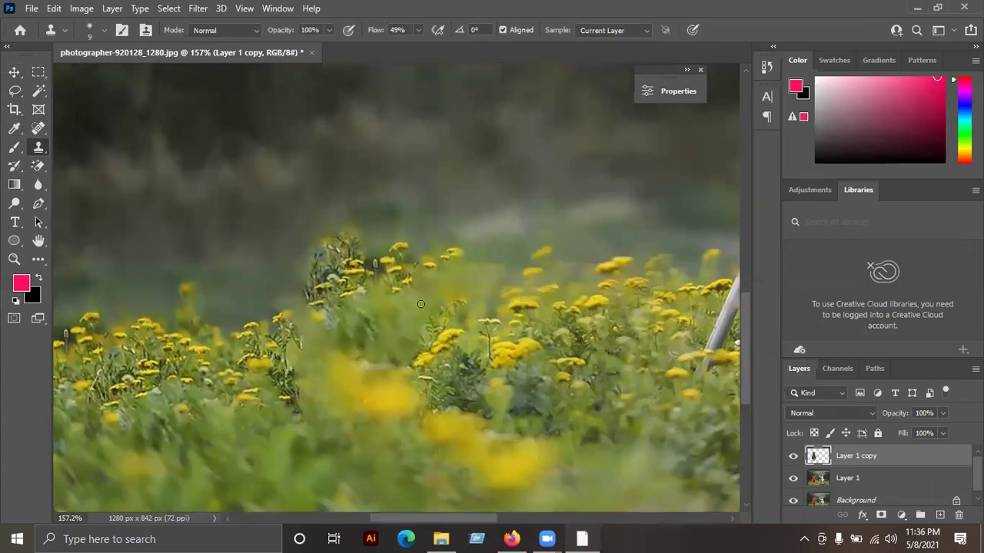
key(bracketright)
key(bracketright)
scroll(346, 361, down, 2)
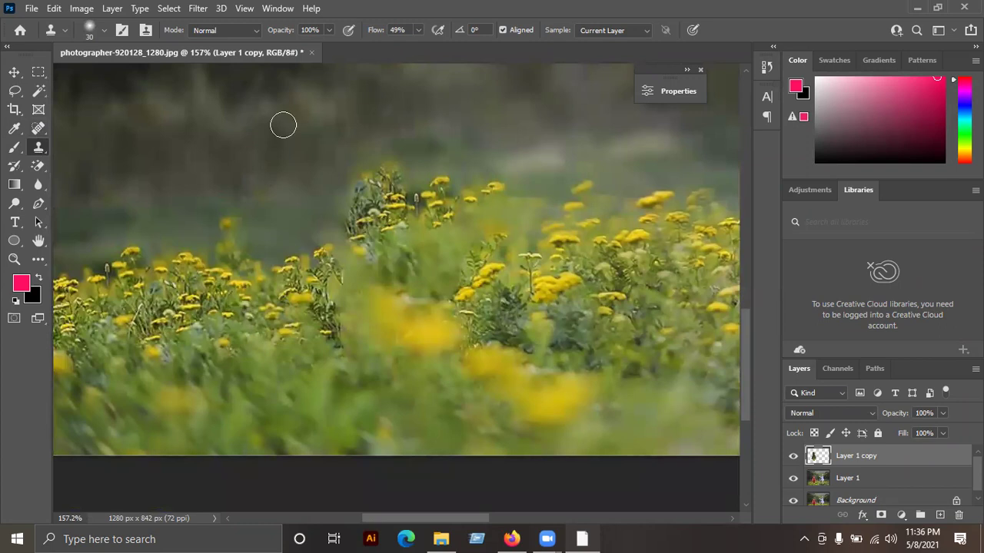
alt+click(295, 196)
mouse_move(346, 179)
mouse_down()
mouse_move(375, 168)
mouse_move(373, 180)
mouse_move(392, 192)
mouse_move(346, 222)
mouse_move(403, 196)
mouse_move(315, 235)
mouse_move(358, 202)
mouse_up()
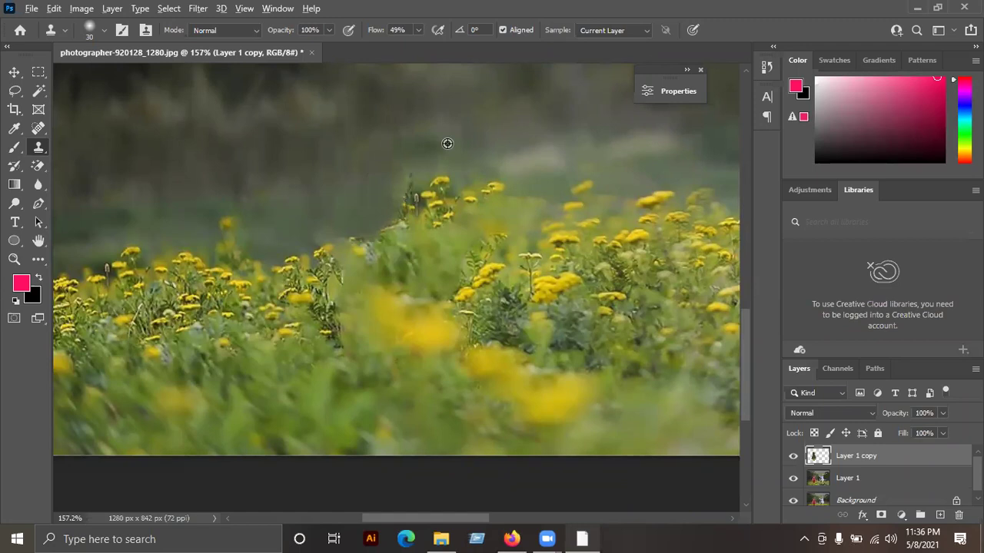
mouse_move(417, 161)
mouse_down()
mouse_move(397, 176)
mouse_move(404, 184)
mouse_up()
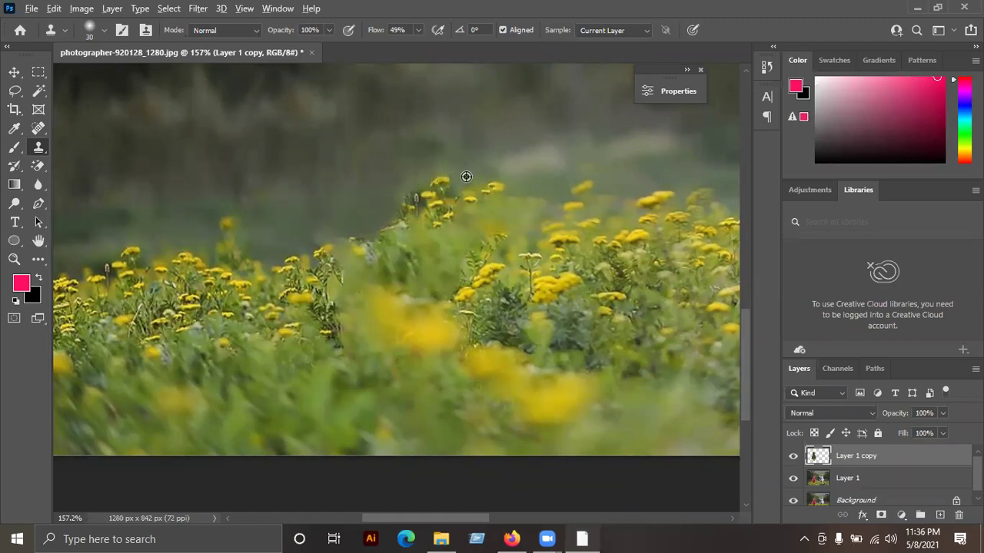
mouse_move(456, 176)
mouse_down()
mouse_move(431, 199)
mouse_move(418, 163)
mouse_up()
Step: Resample a nearby clone source and cover the patch edge and lower plants
alt+click(479, 234)
click(443, 219)
mouse_move(442, 219)
mouse_down()
mouse_move(417, 216)
mouse_move(430, 205)
mouse_move(445, 209)
mouse_up()
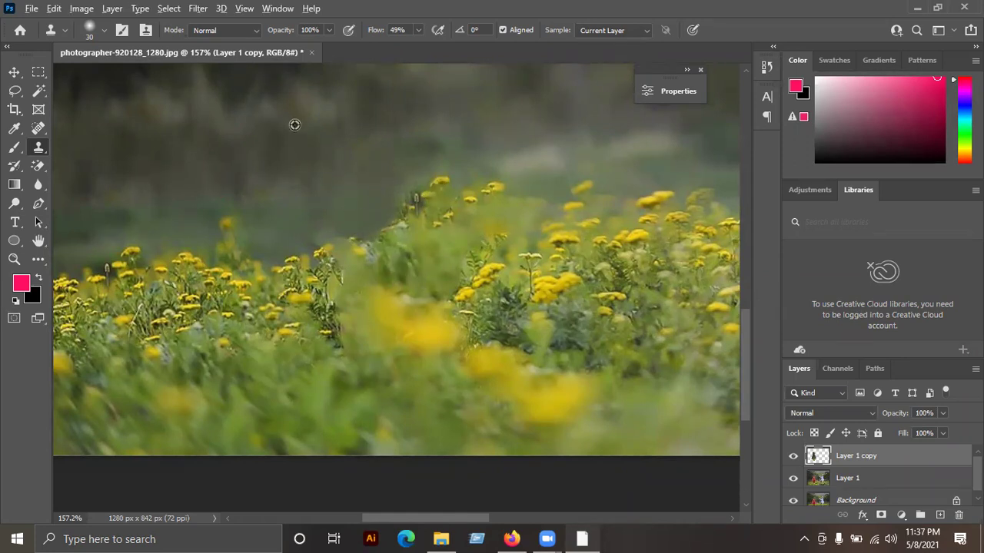
drag(413, 208, 421, 273)
Step: Return to the Move tool and zoom out to view the finished field
click(14, 72)
scroll(325, 297, down, 5)
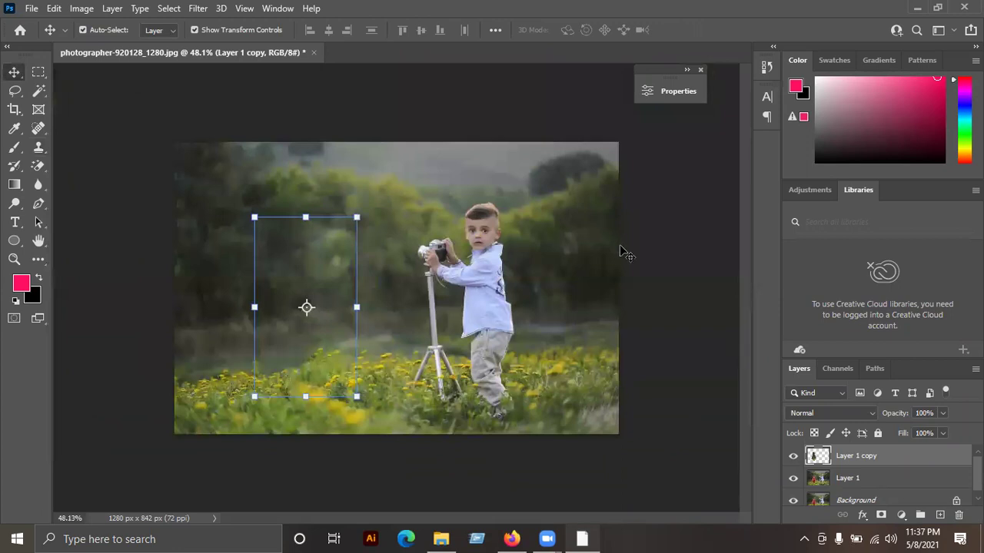
click(678, 242)
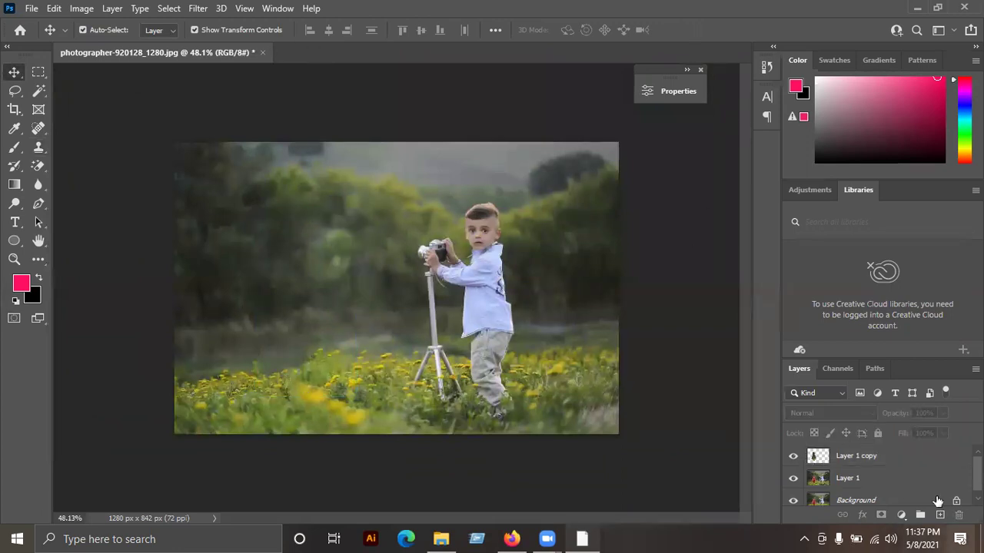
click(896, 457)
click(690, 396)
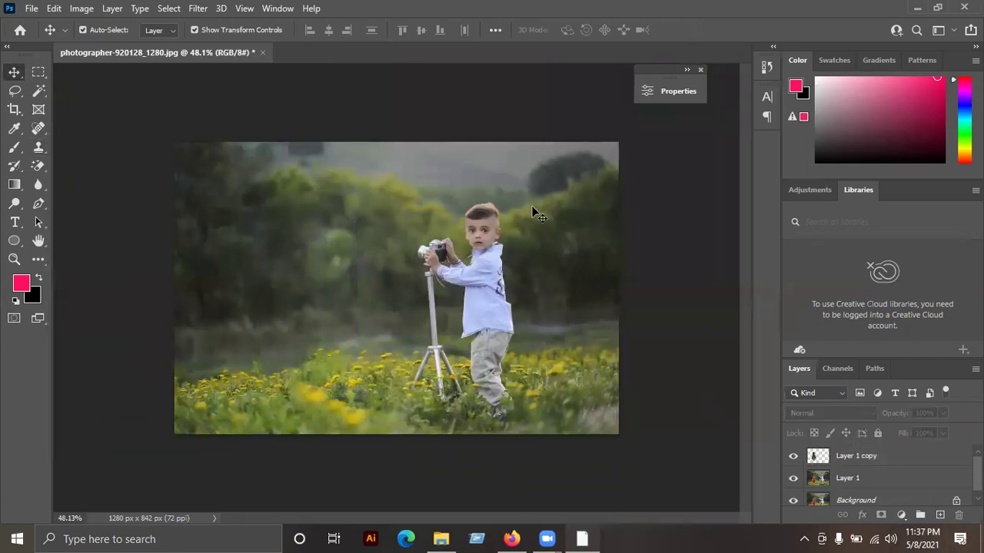
Step: Close the field photo without saving and open pexels-lumn-309724.jpg from Downloads
click(262, 51)
click(485, 209)
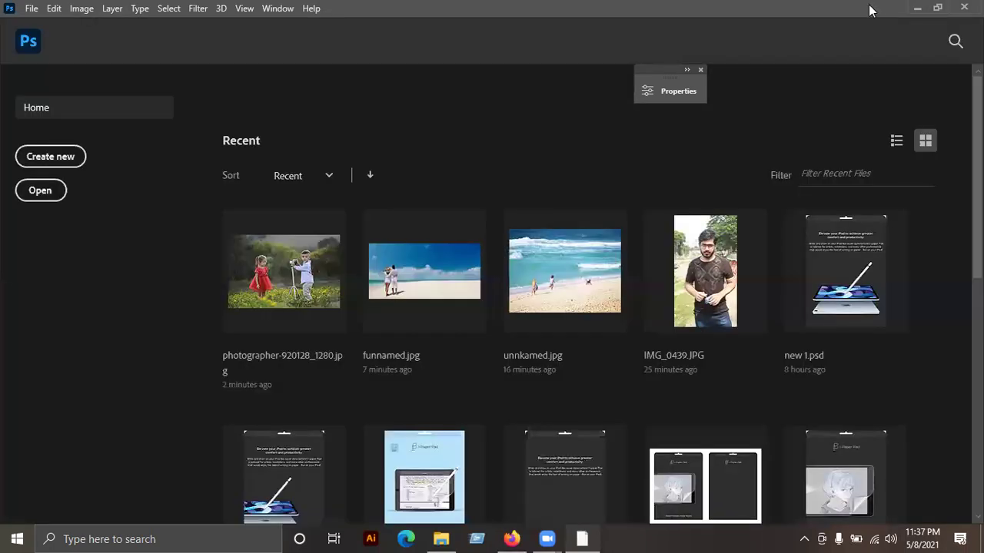
click(917, 7)
mouse_move(619, 138)
mouse_down()
mouse_move(578, 486)
mouse_move(671, 5)
mouse_up()
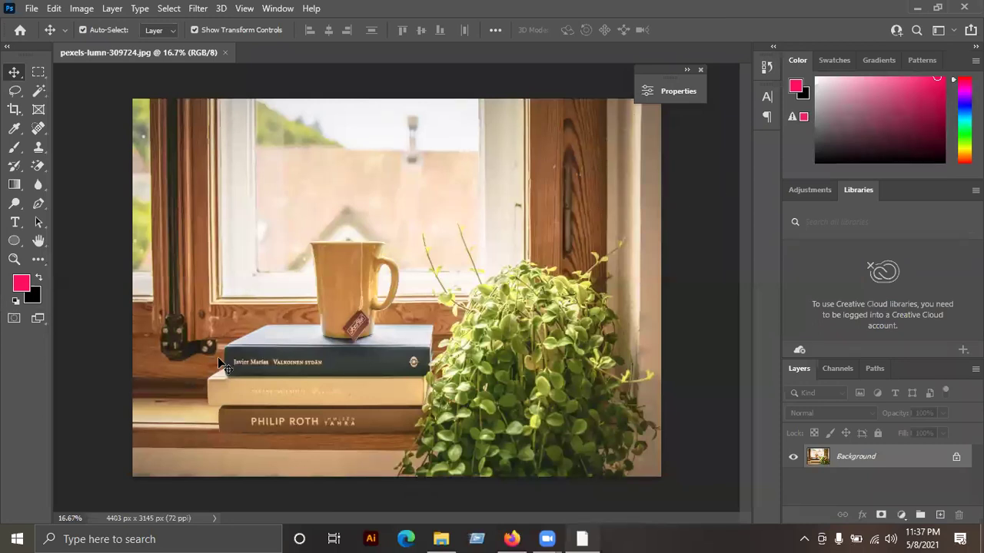
Step: Zoom in on the mug photo and duplicate its background onto Layer 1
scroll(275, 350, up, 4)
scroll(384, 323, up, 2)
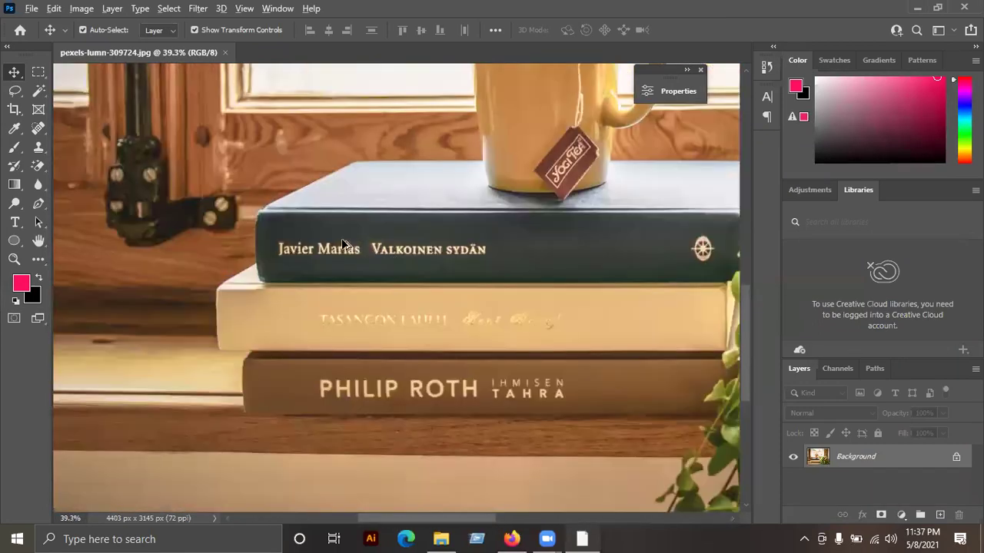
scroll(483, 257, up, 2)
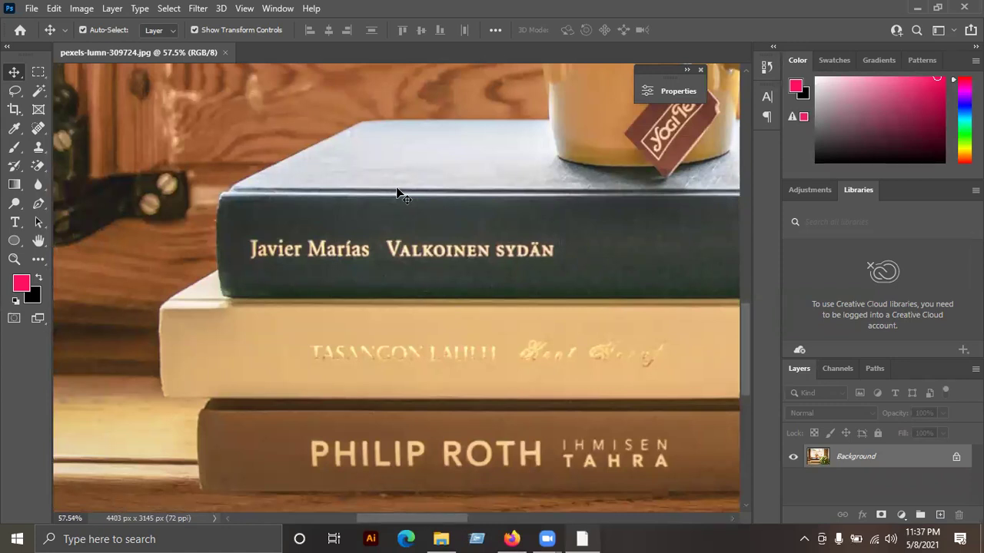
key(ctrl+j)
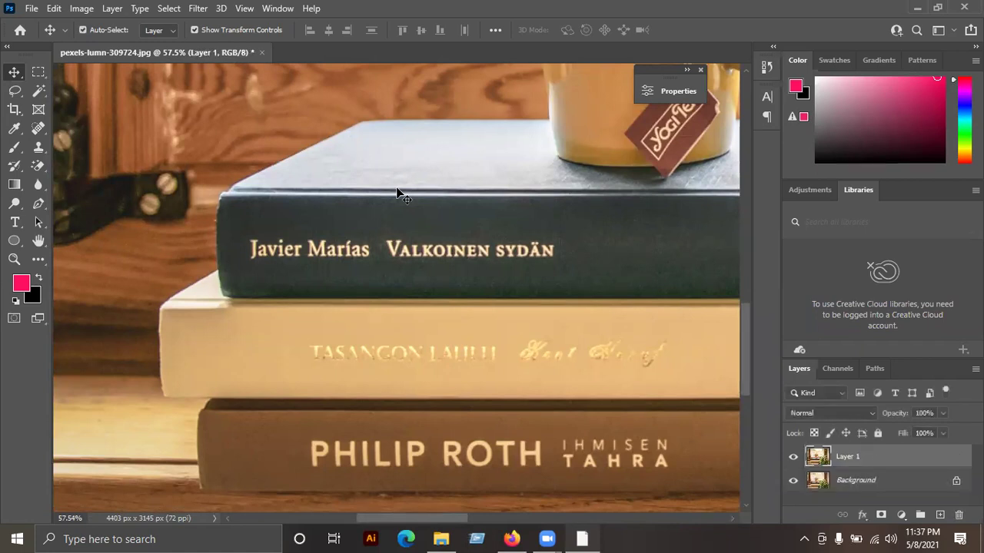
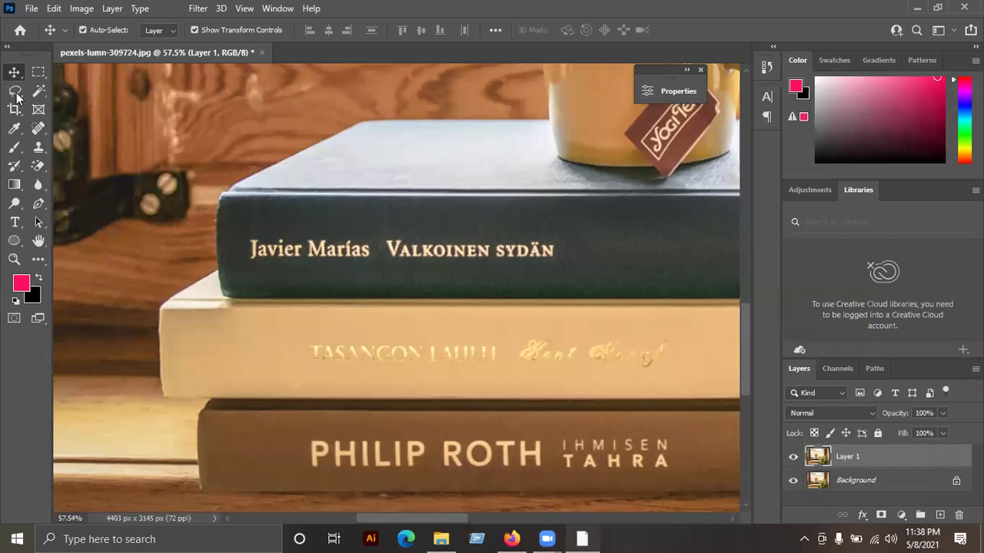
Step: Clone plain dark green spine over the end of SYDÄN with an enlarged Clone Stamp brush
click(38, 147)
click(114, 145)
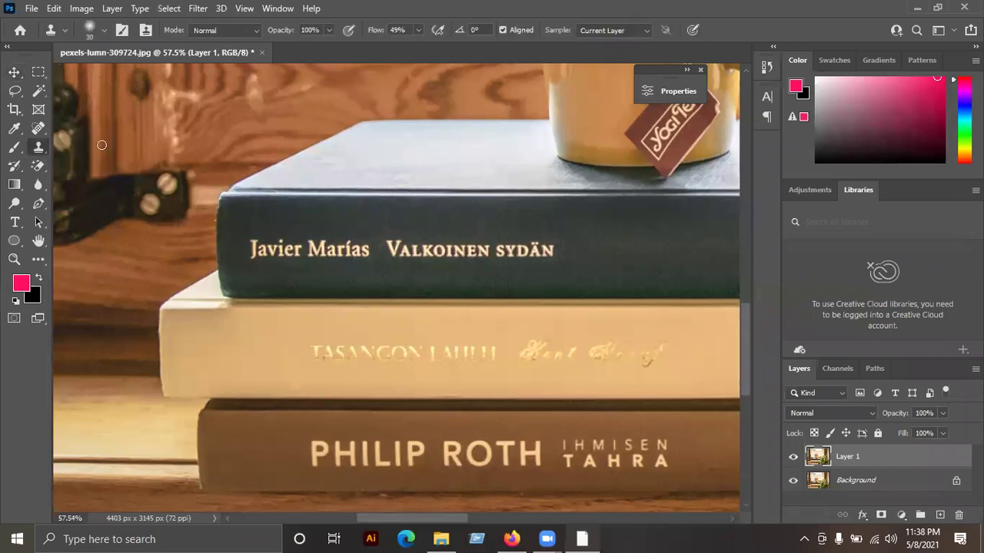
key(bracketright)
key(bracketright)
key(bracketright)
key(bracketright)
key(bracketright)
key(bracketright)
scroll(538, 227, right, 1)
scroll(518, 223, right, 2)
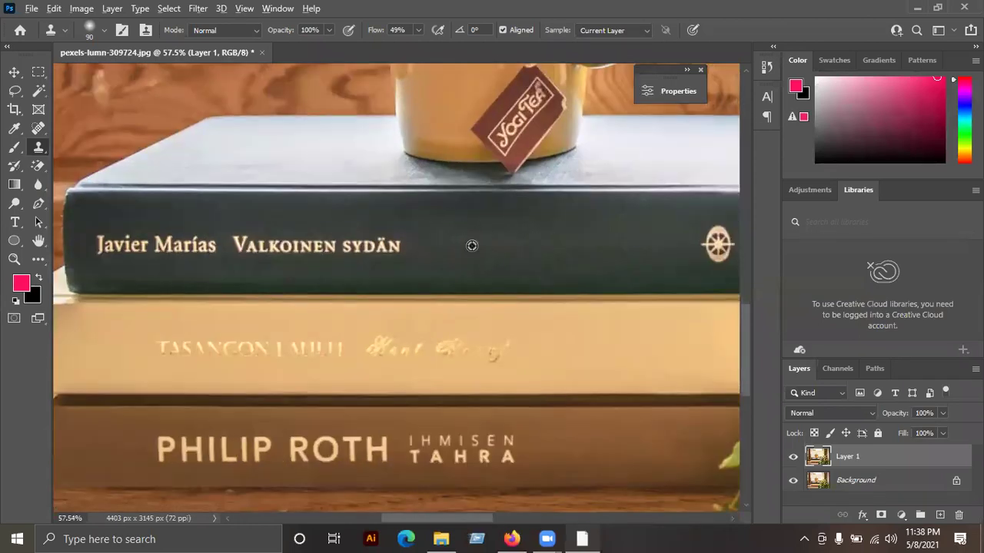
alt+click(469, 247)
alt+click(498, 239)
drag(395, 243, 355, 245)
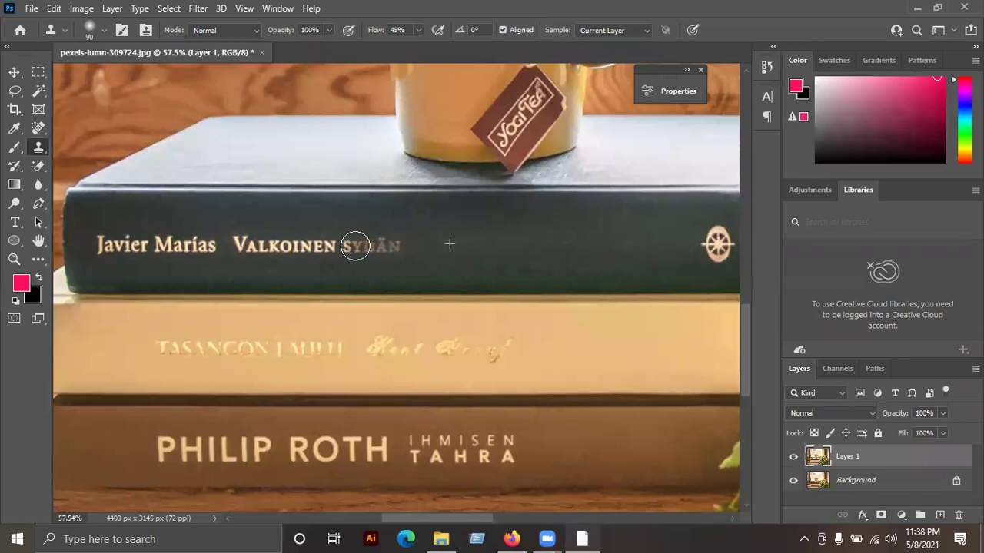
Step: Clone over SYDÄN and VALKOINEN at 100% flow, then undo all the cloning strokes
click(377, 159)
key(ctrl+z)
drag(372, 30, 407, 30)
drag(393, 246, 152, 246)
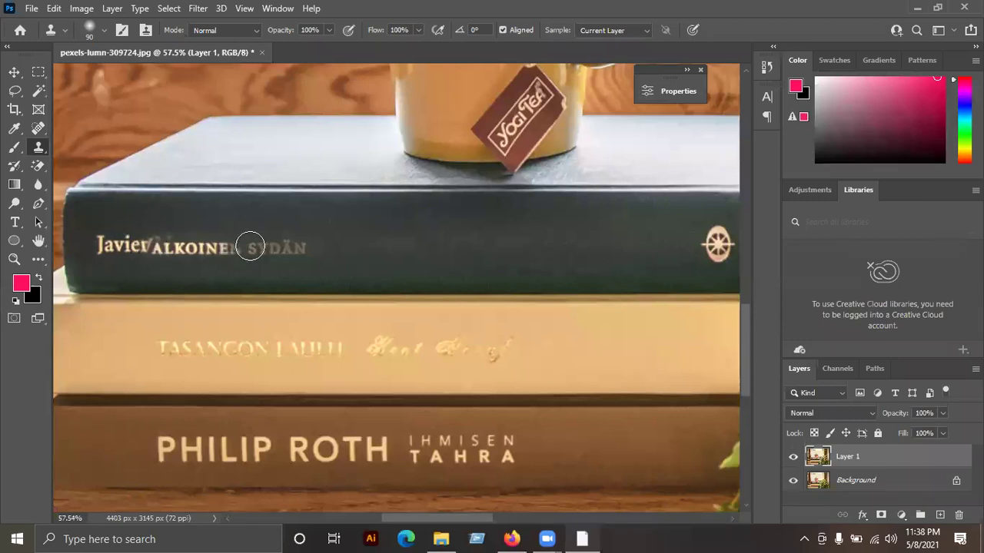
mouse_move(295, 248)
mouse_down()
mouse_move(197, 252)
mouse_move(97, 241)
mouse_move(128, 240)
mouse_move(97, 246)
mouse_move(107, 258)
mouse_up()
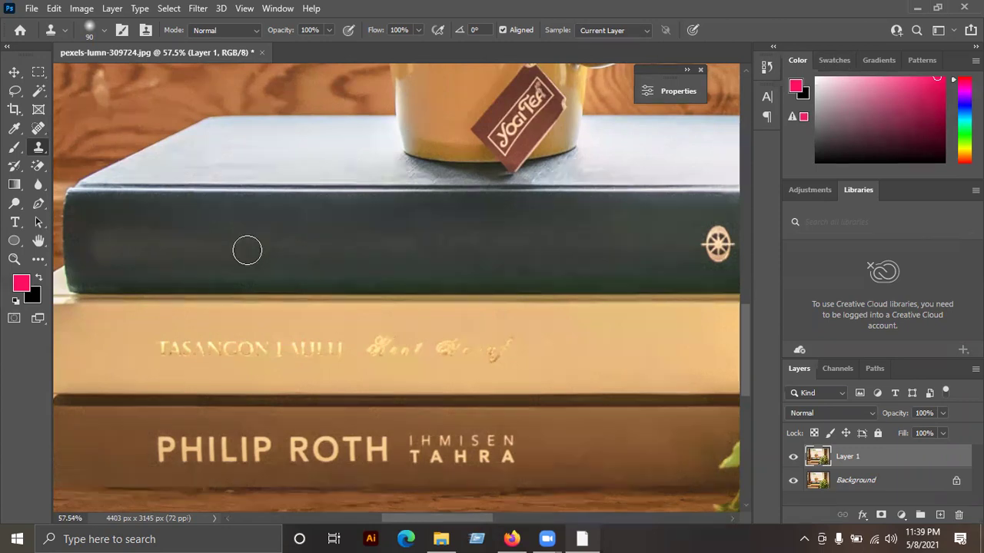
key(ctrl+z)
key(ctrl+z)
key(ctrl+z)
key(ctrl+z)
key(ctrl+z)
key(ctrl+z)
key(ctrl+z)
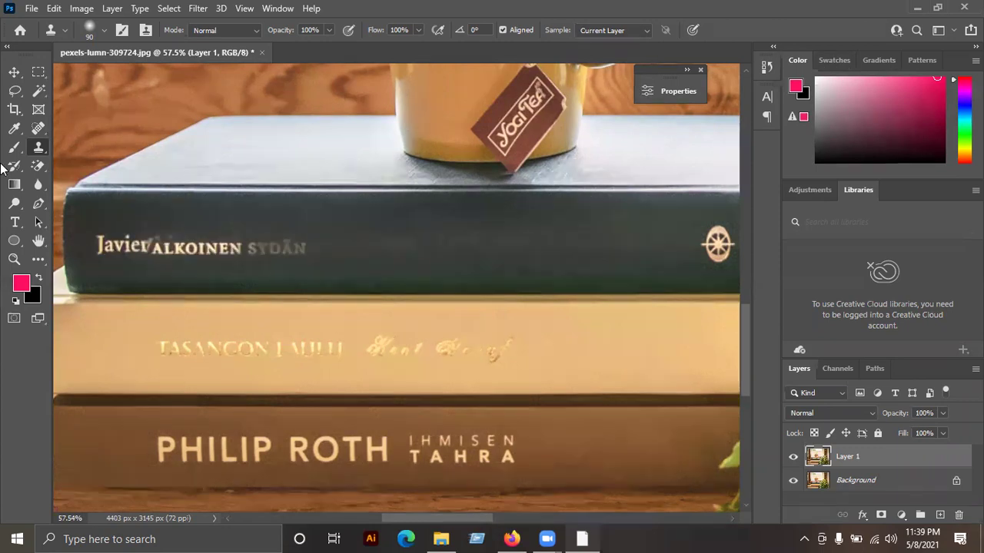
key(ctrl+z)
key(ctrl+z)
Step: Duplicate the image layer and Content-Aware Fill a marquee over the top spine title
key(ctrl+j)
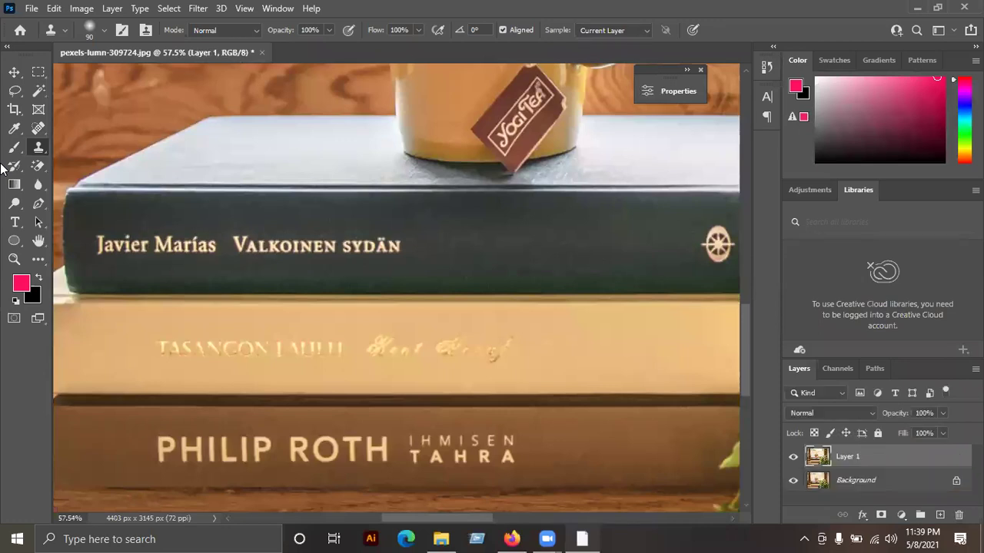
click(42, 72)
drag(88, 228, 405, 262)
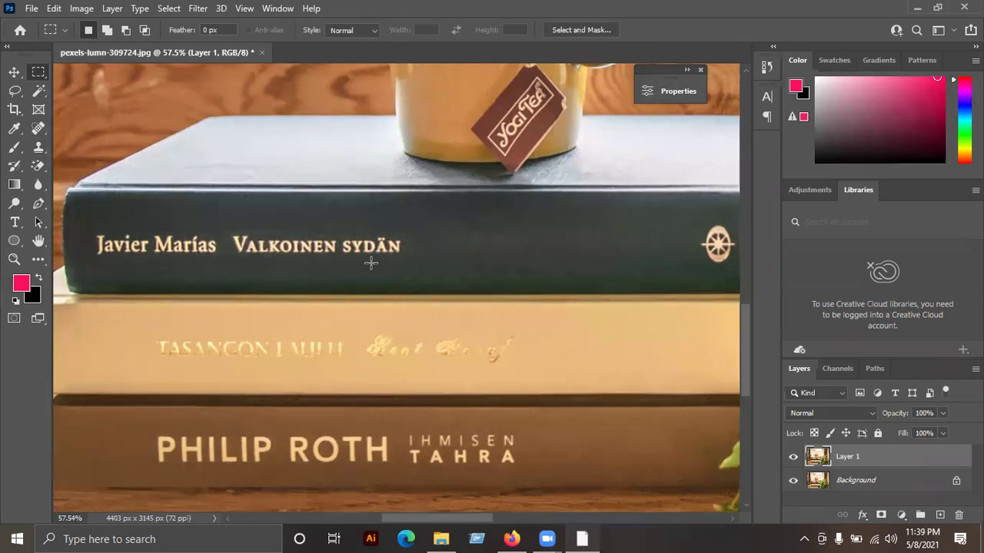
key(shift+F5)
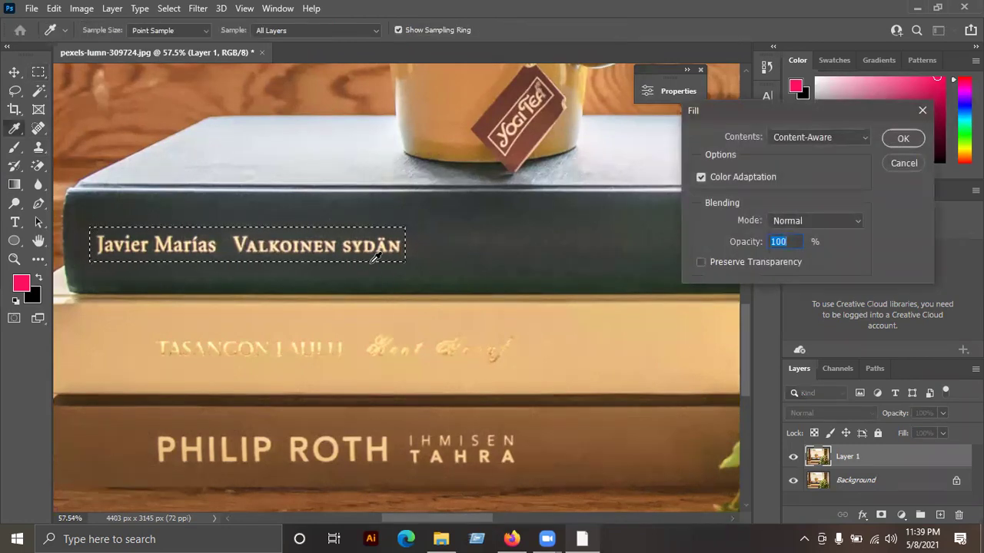
key(Return)
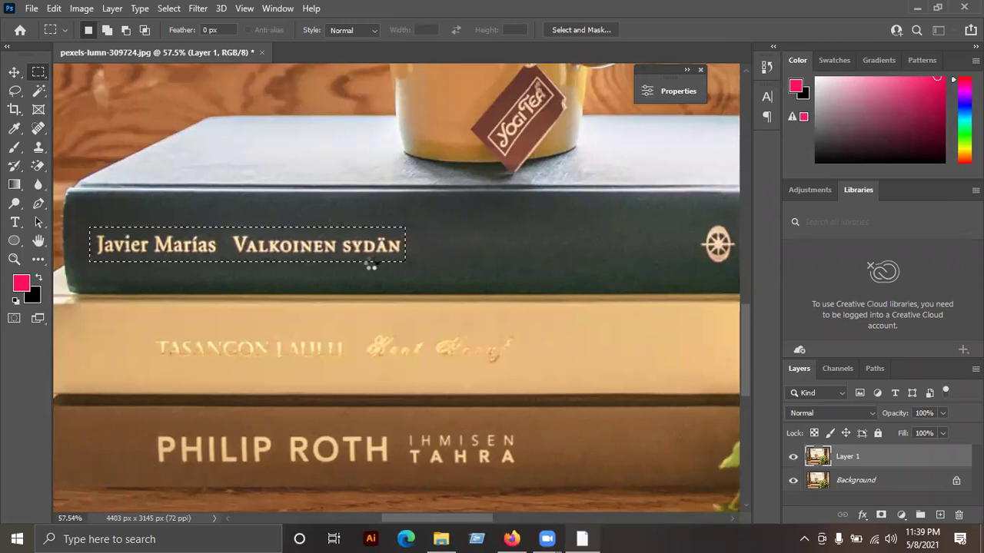
key(ctrl+d)
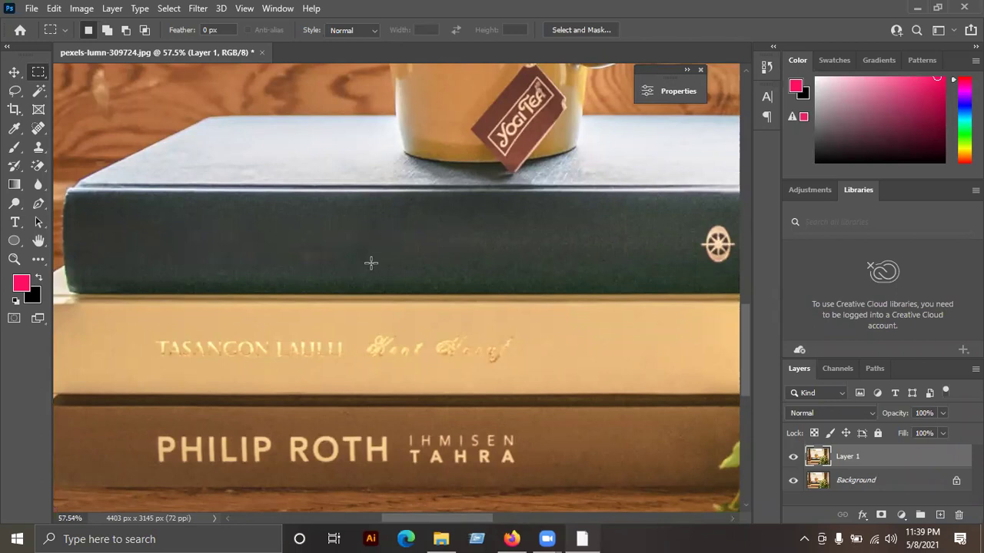
Step: Marquee the gold lettering on the cream middle spine, nudge it up, and Content-Aware Fill it
scroll(365, 265, down, 5)
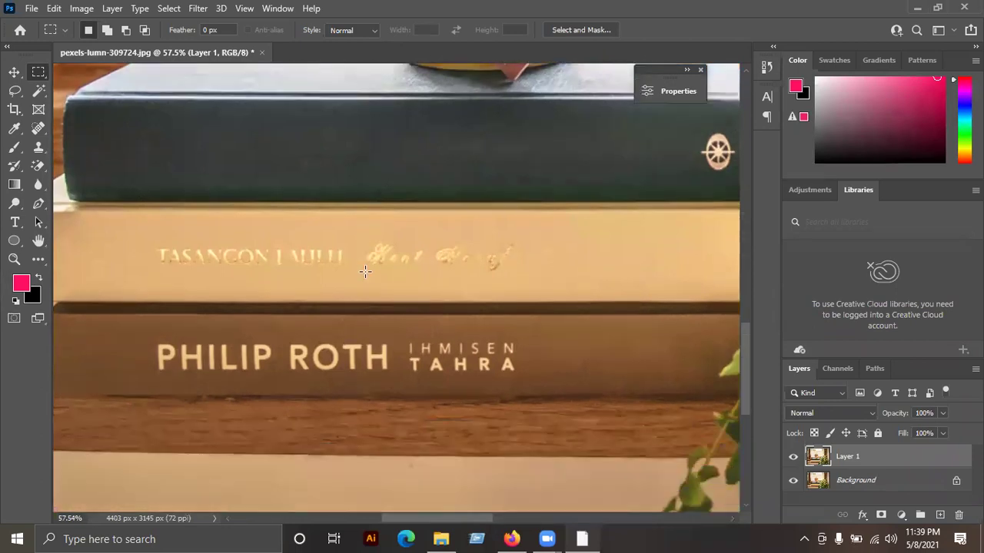
drag(156, 168, 527, 209)
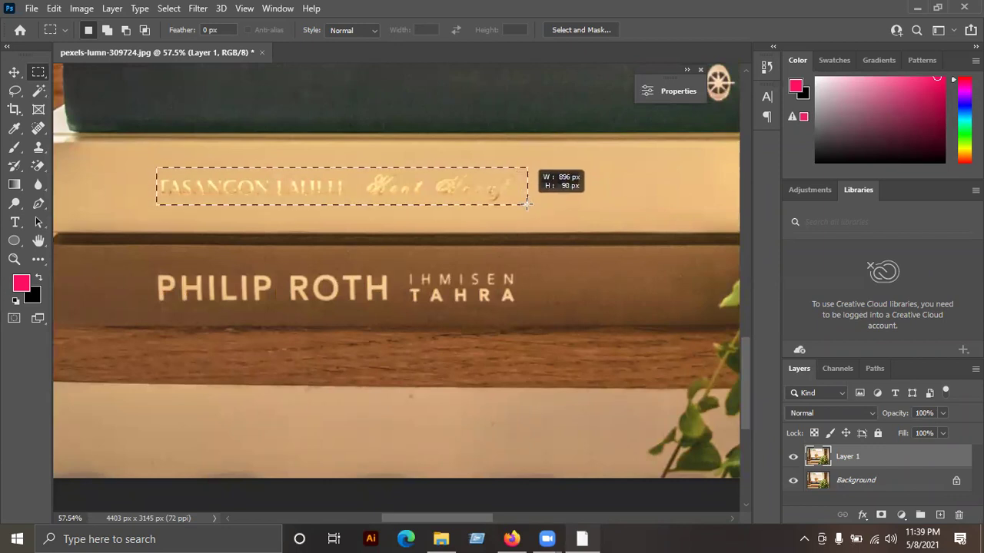
drag(527, 210, 520, 203)
key(ctrl+d)
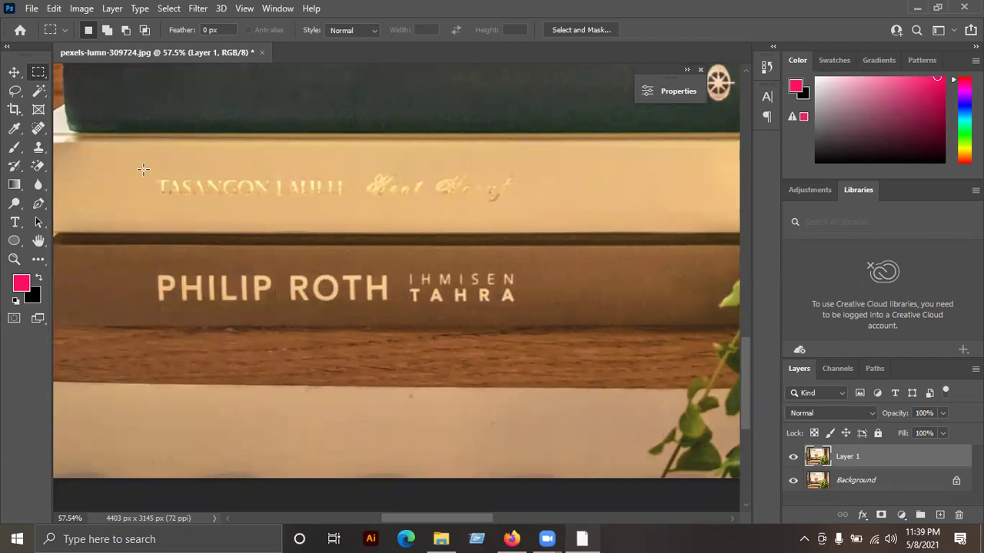
drag(146, 175, 531, 211)
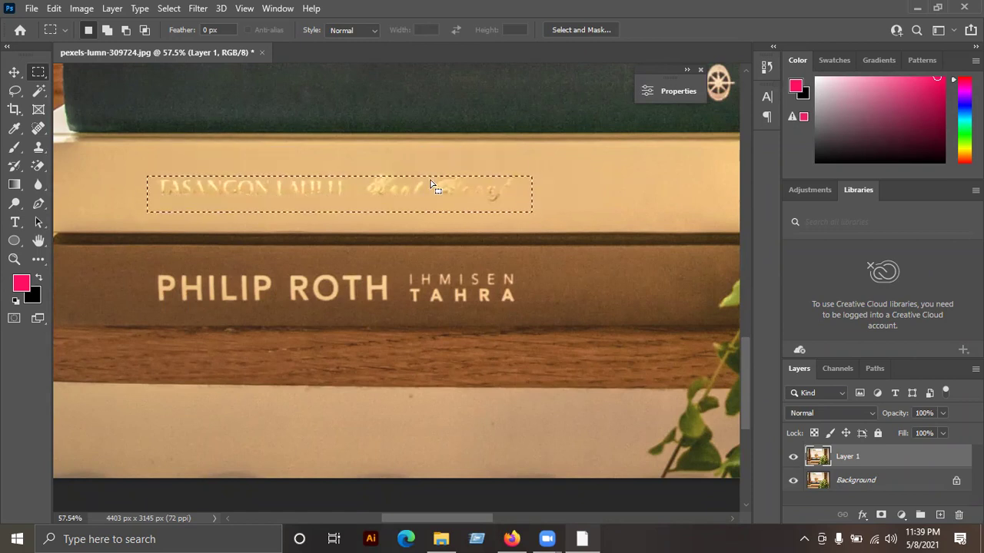
key(Up)
key(Up)
key(Up)
key(Up)
key(Up)
key(Up)
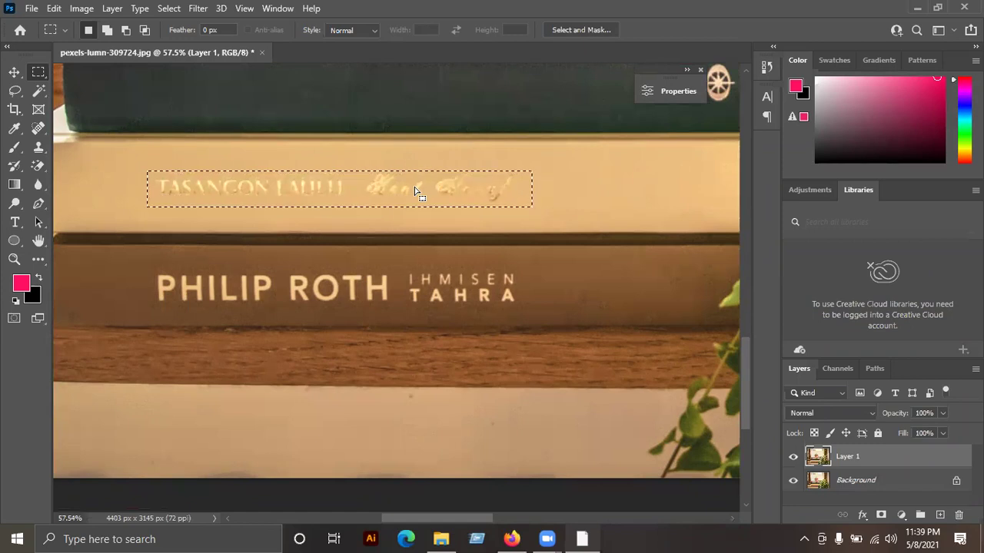
key(shift+F5)
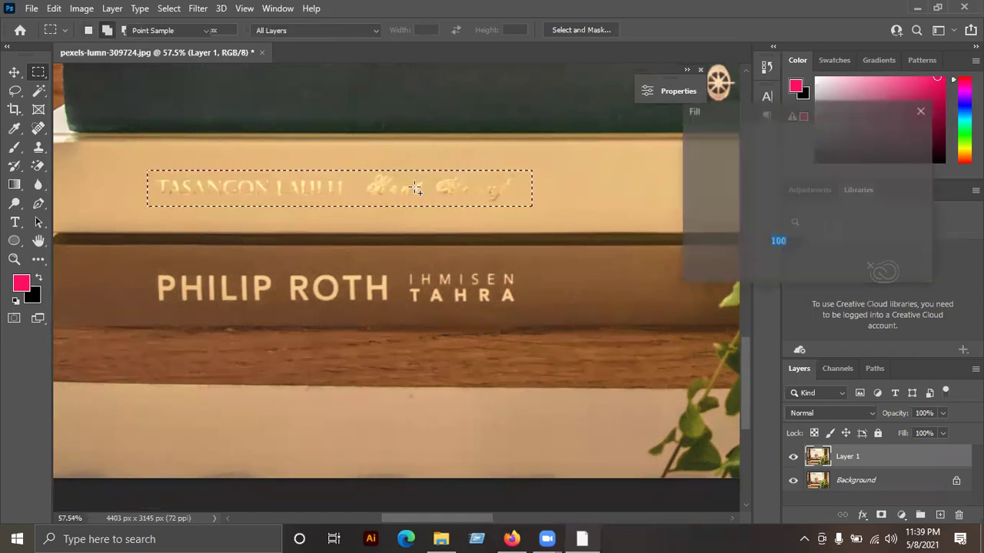
key(Return)
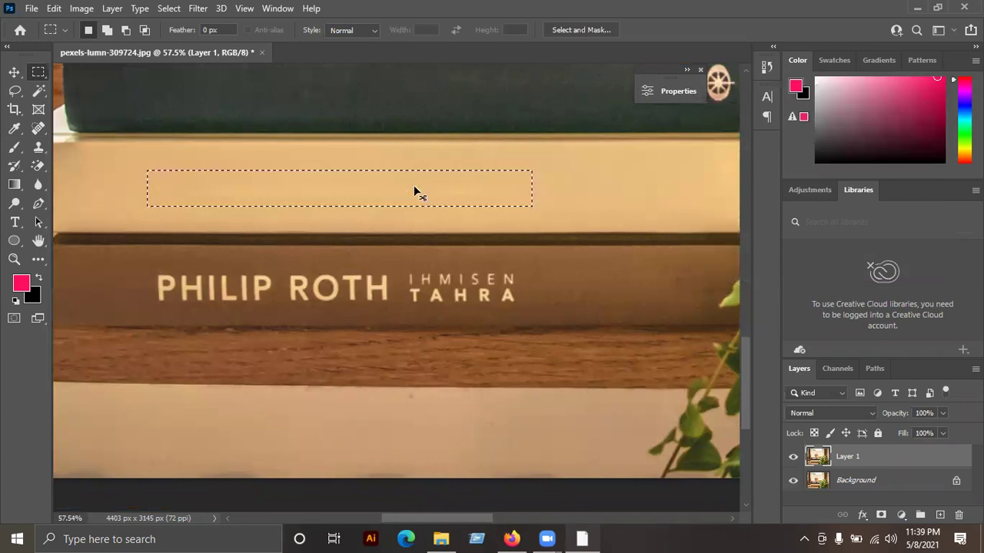
key(ctrl+d)
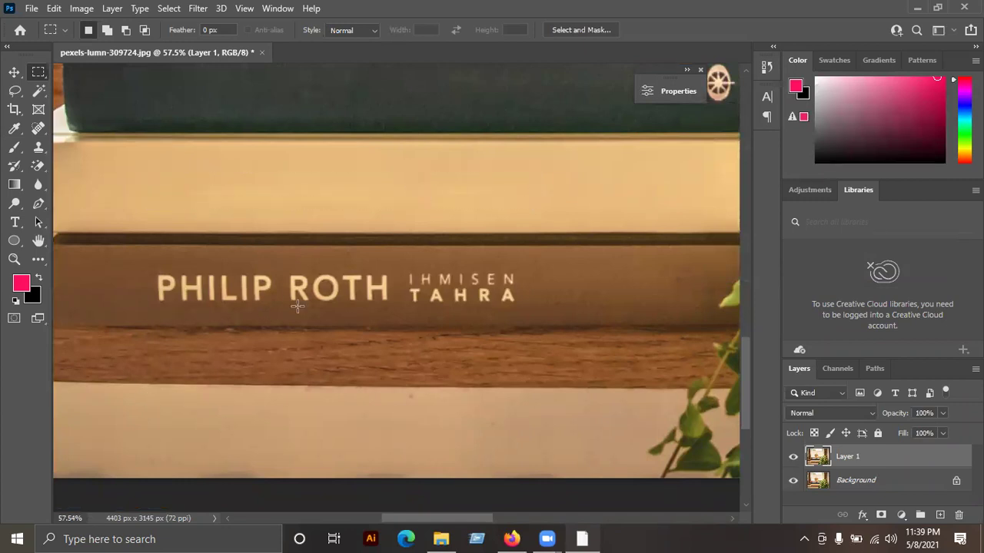
drag(143, 259, 528, 320)
key(i)
key(shift+F5)
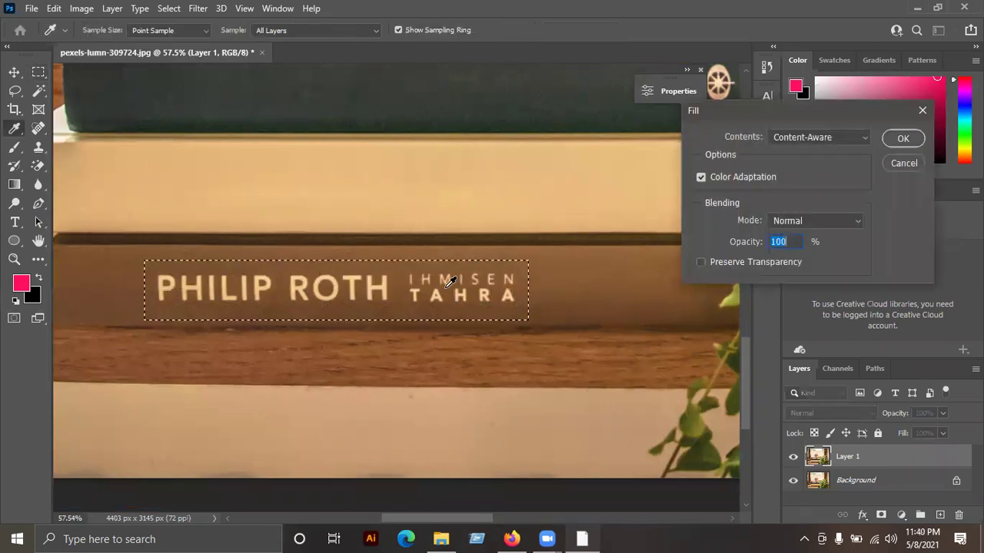
key(Return)
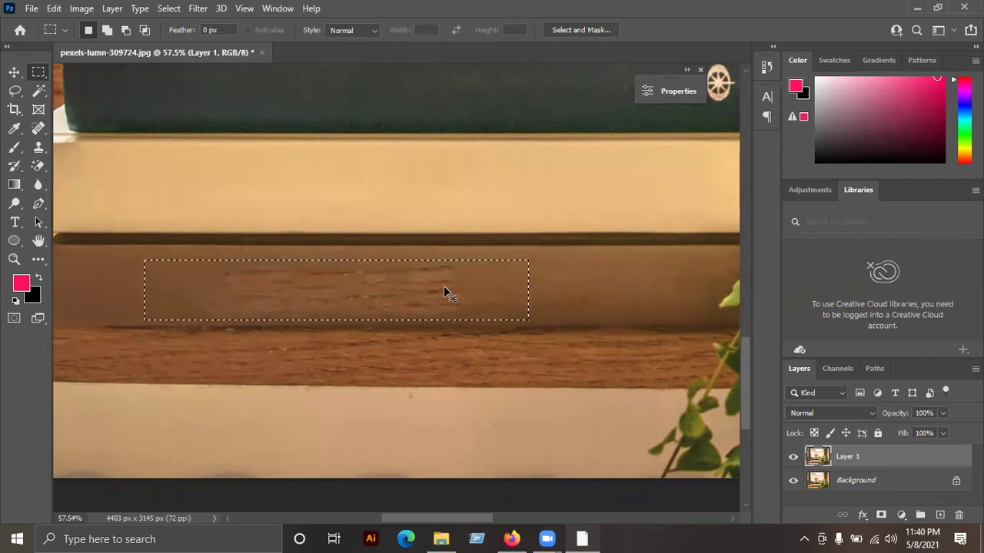
key(ctrl+z)
key(ctrl+d)
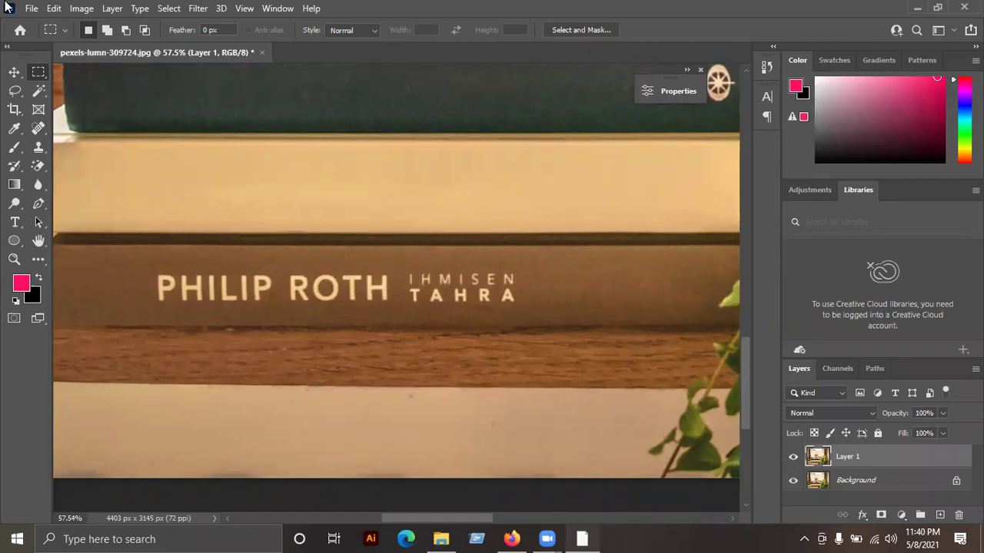
Step: Check the Clone Stamp brush size and hardness settings
click(39, 165)
click(40, 149)
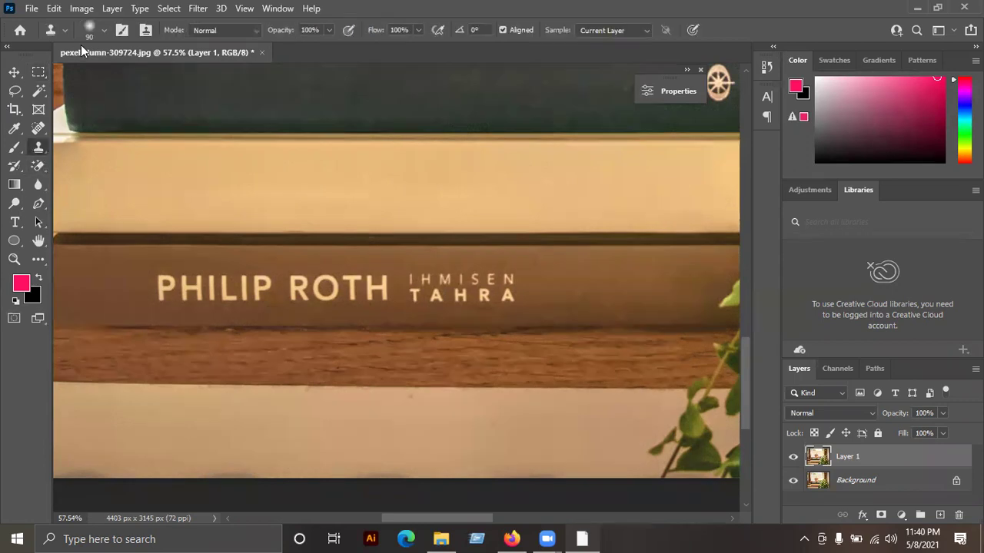
click(104, 30)
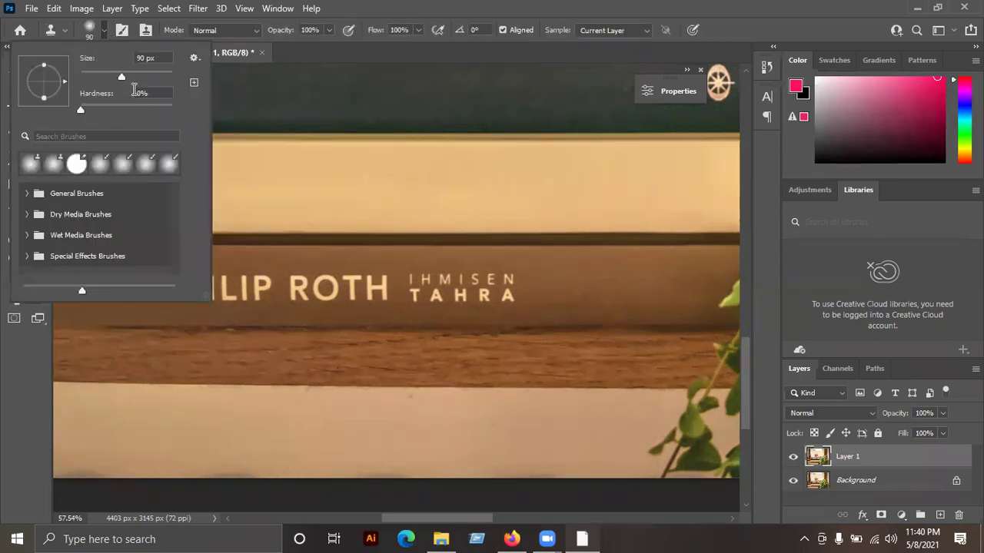
click(106, 39)
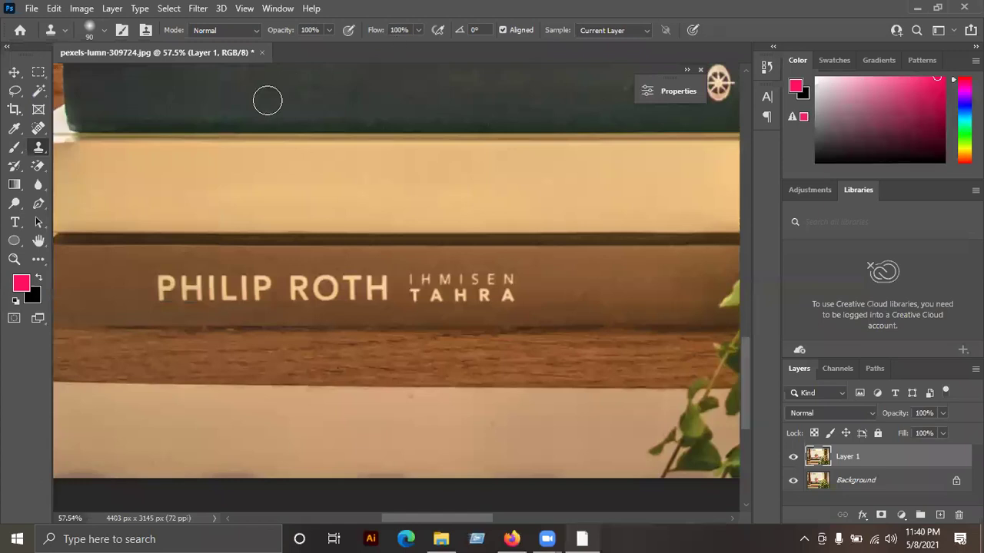
Step: Draw a rectangular marquee around the PHILIP ROTH IHMISEN TAHRA lettering on the bottom spine
click(14, 72)
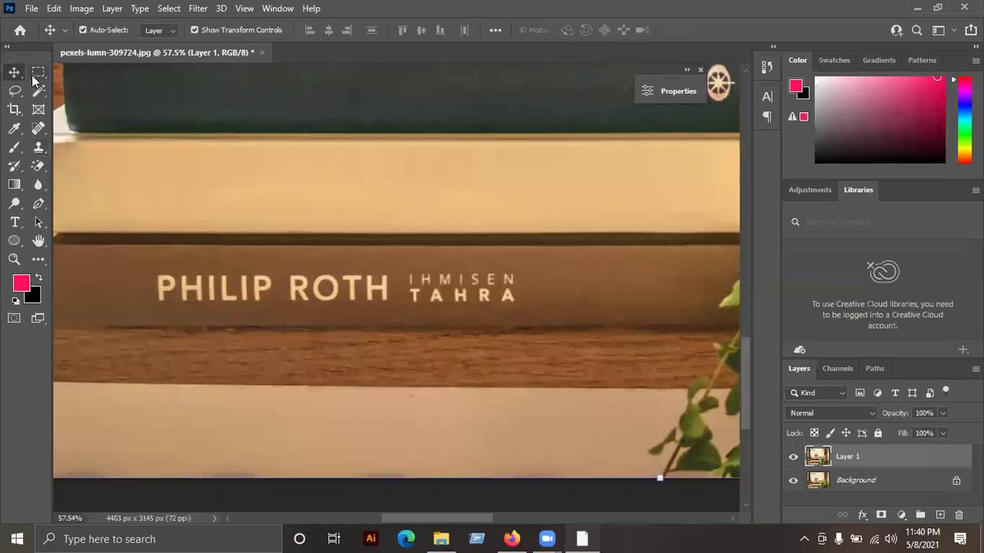
click(38, 72)
scroll(204, 248, down, 2)
scroll(204, 248, down, 2)
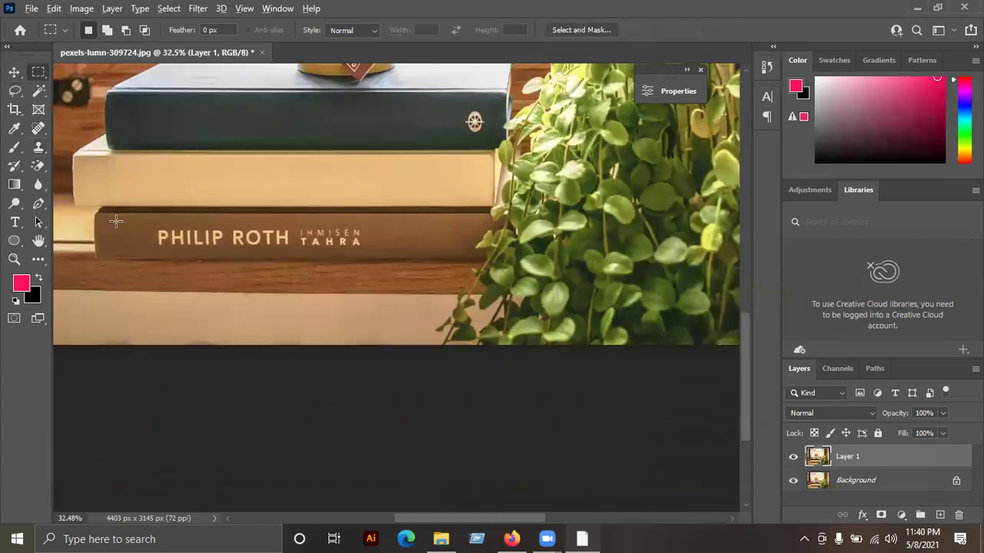
scroll(116, 221, up, 2)
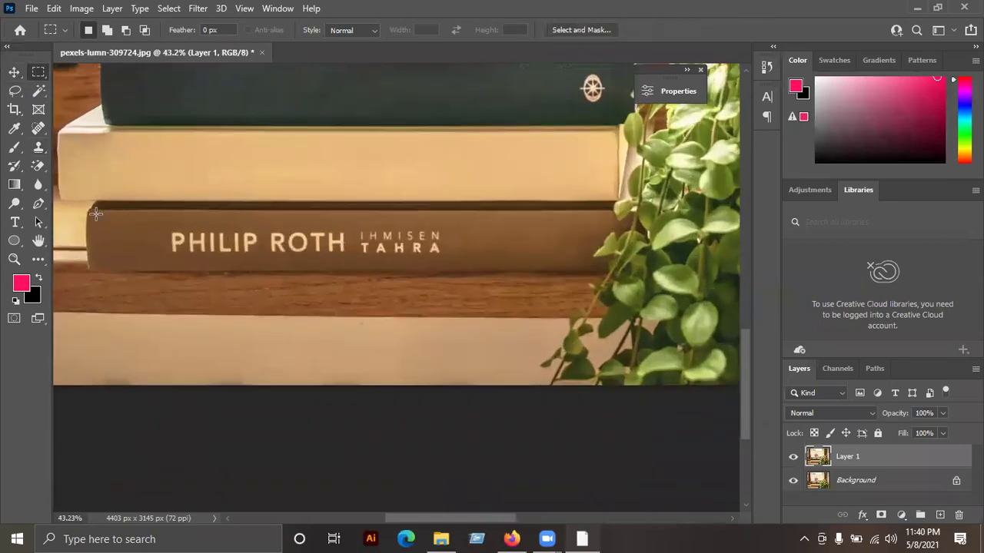
mouse_move(95, 214)
mouse_down()
mouse_move(599, 262)
mouse_move(584, 269)
mouse_up()
click(541, 274)
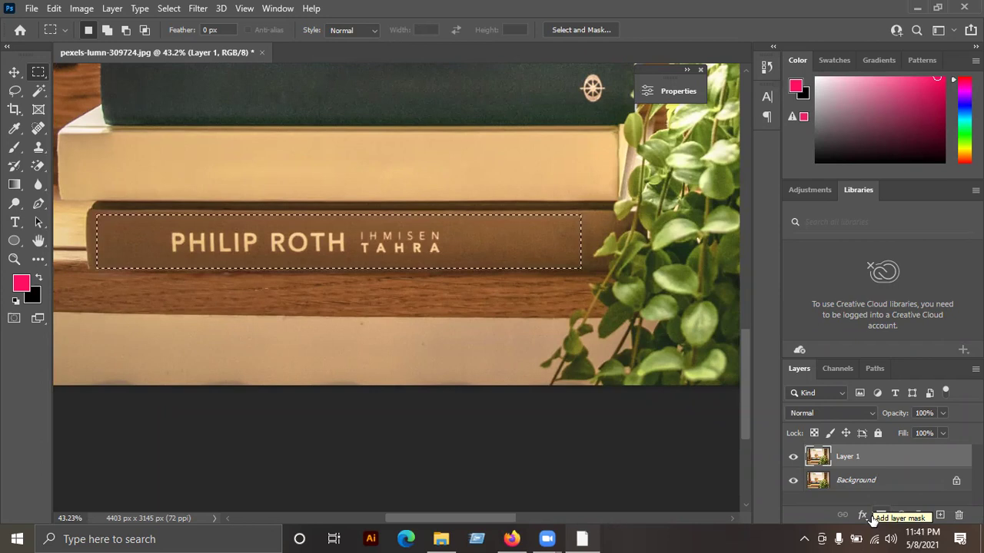
Step: Mask Layer 1 to the spine strip, inspect it with Background hidden, then delete the mask
click(872, 518)
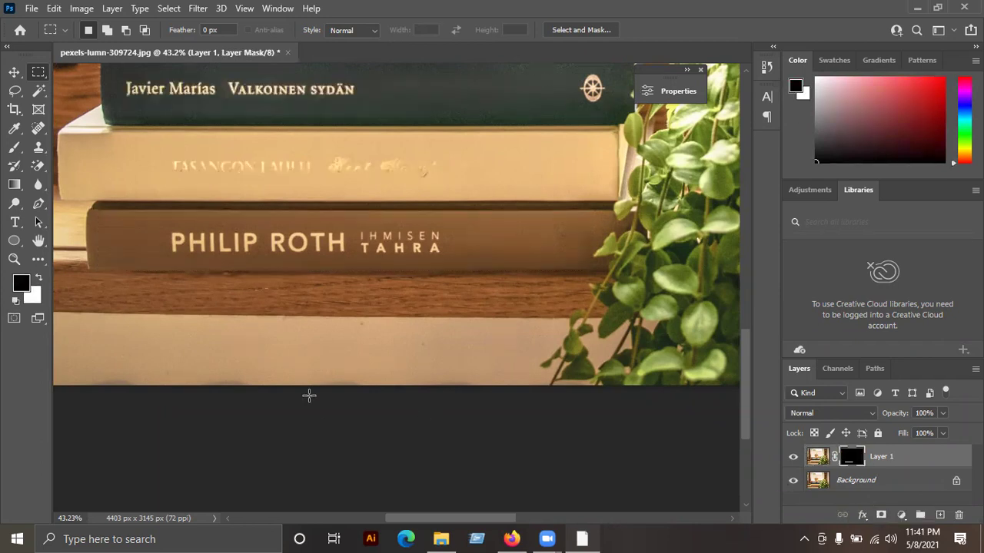
key(ctrl+minus)
key(ctrl+minus)
key(ctrl+minus)
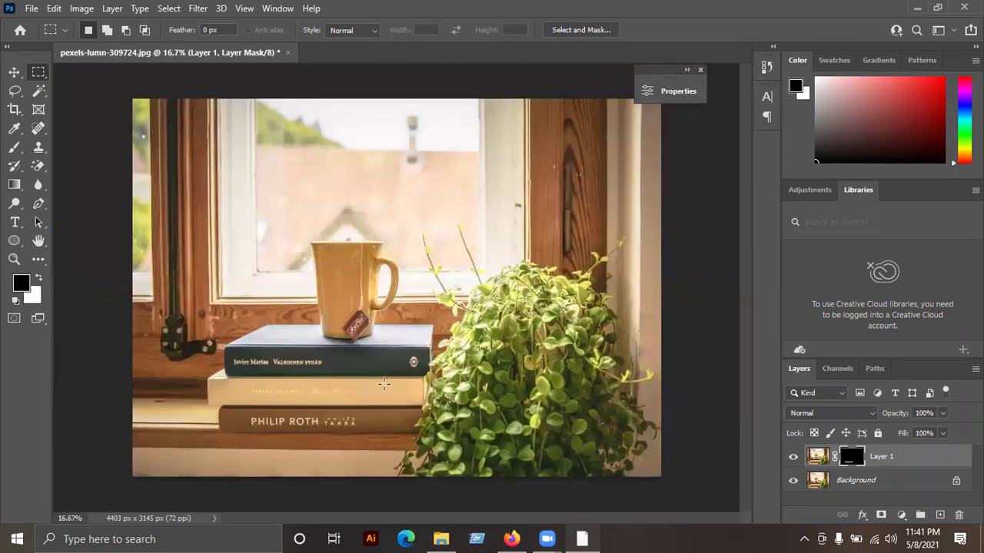
click(14, 71)
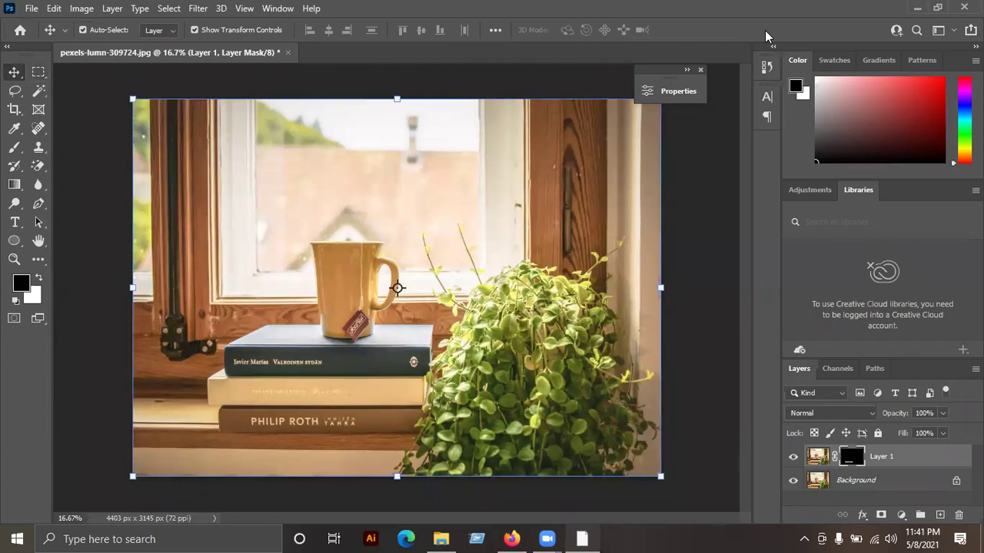
click(796, 481)
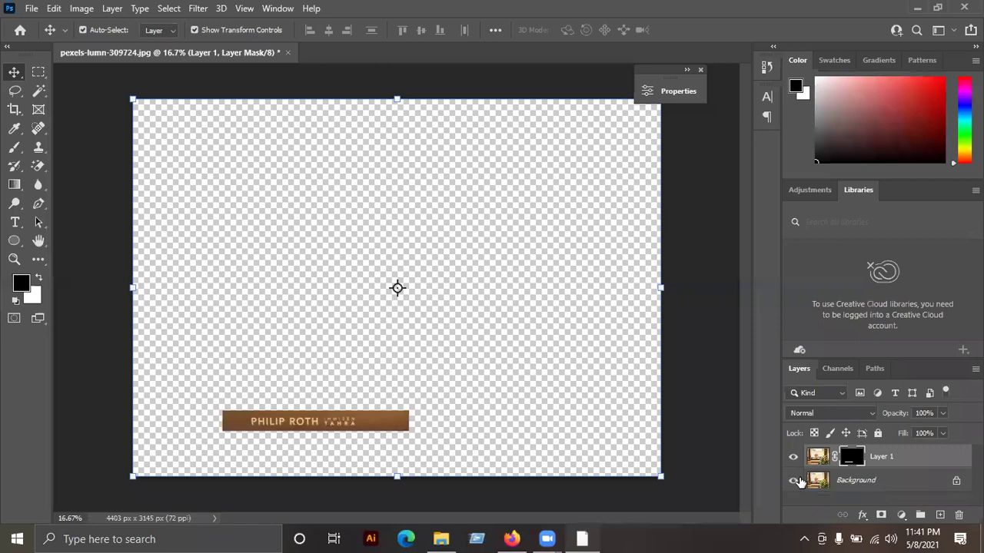
click(795, 481)
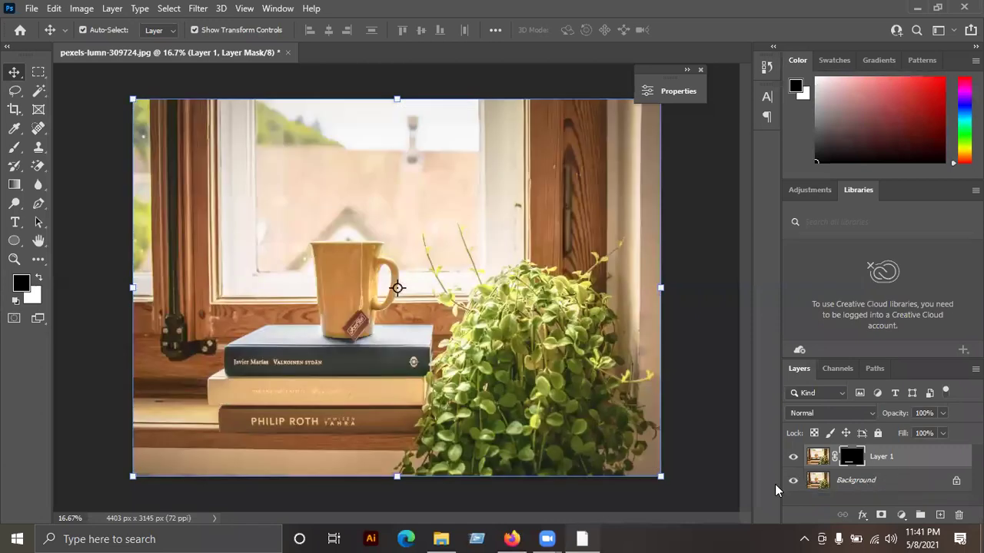
click(794, 481)
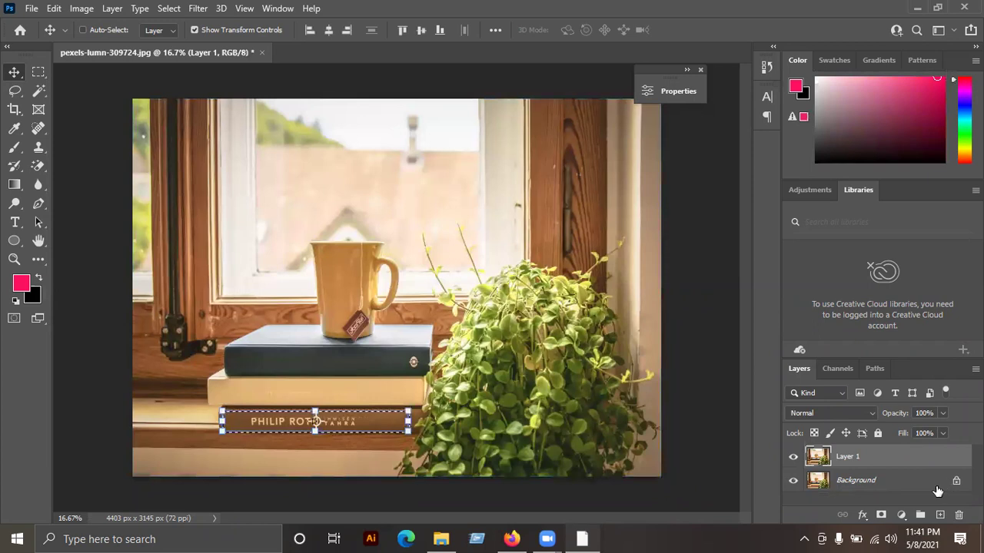
Step: Duplicate Layer 1 and hide the original Layer 1
key(ctrl+d)
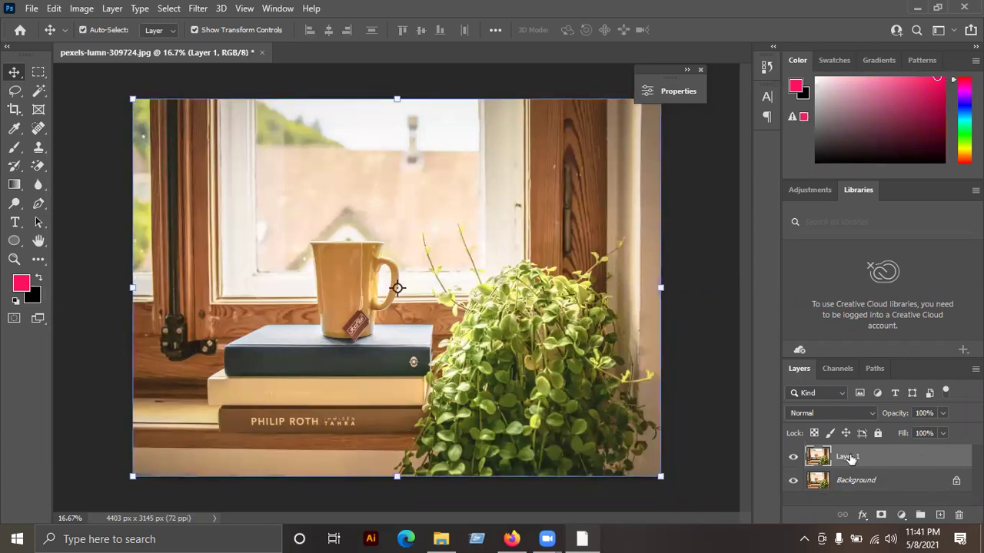
key(ctrl+j)
scroll(807, 496, down, 1)
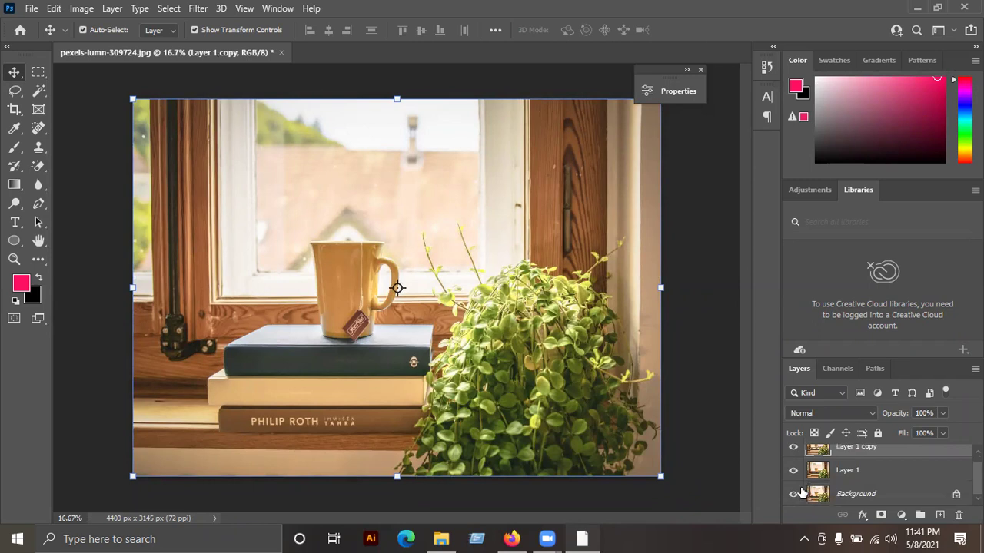
click(793, 469)
scroll(308, 461, up, 3)
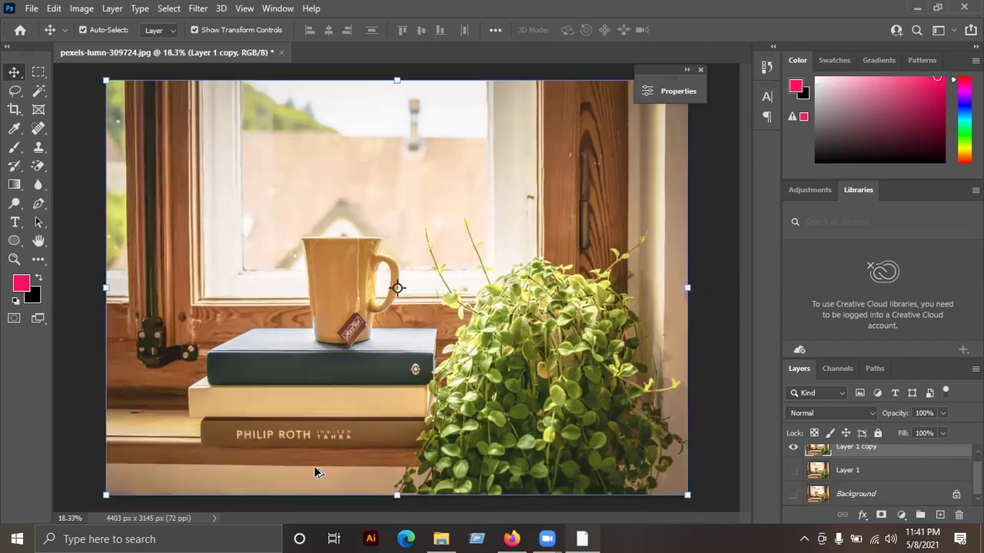
Step: Mask Layer 1 copy to a marquee around the PHILIP ROTH spine
key(m)
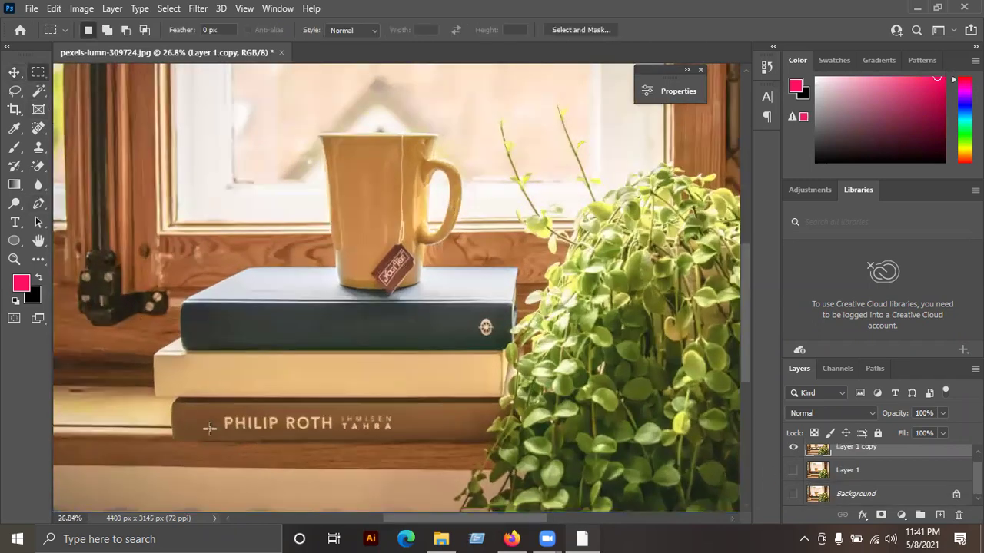
drag(182, 409, 444, 440)
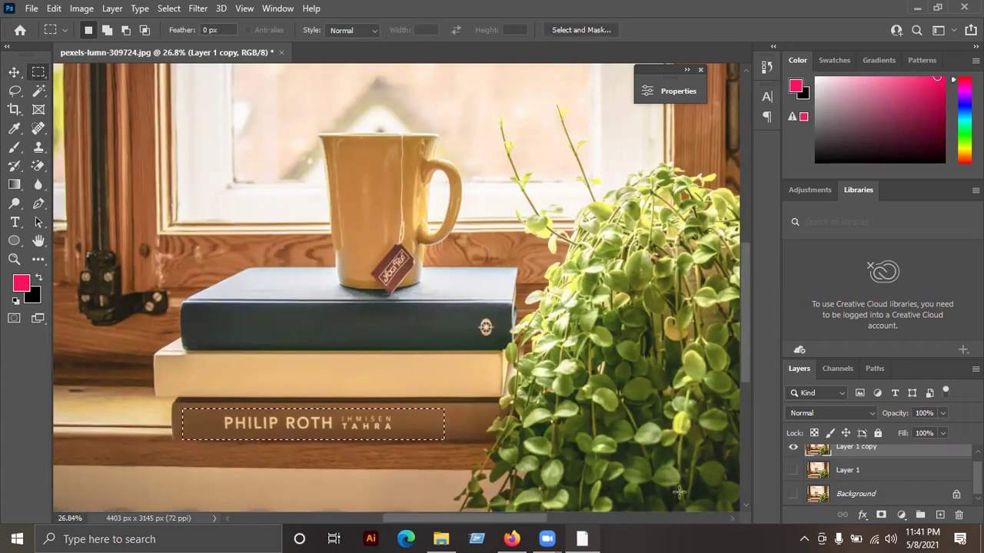
click(881, 515)
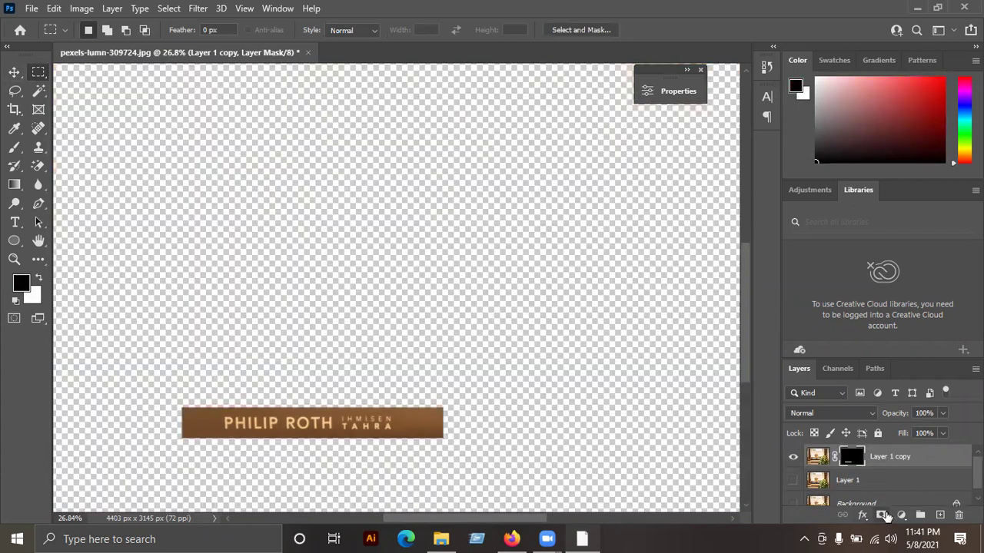
click(14, 73)
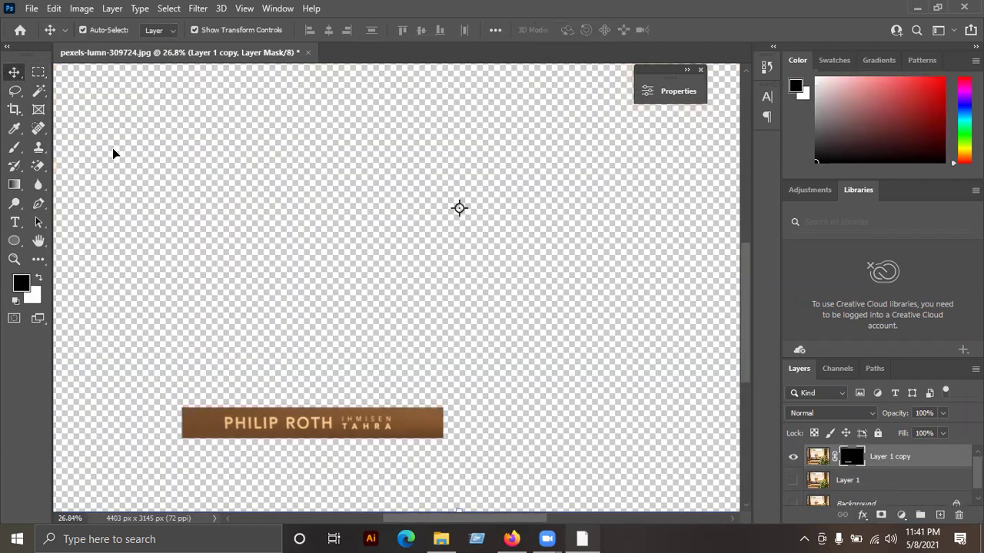
click(351, 278)
click(39, 72)
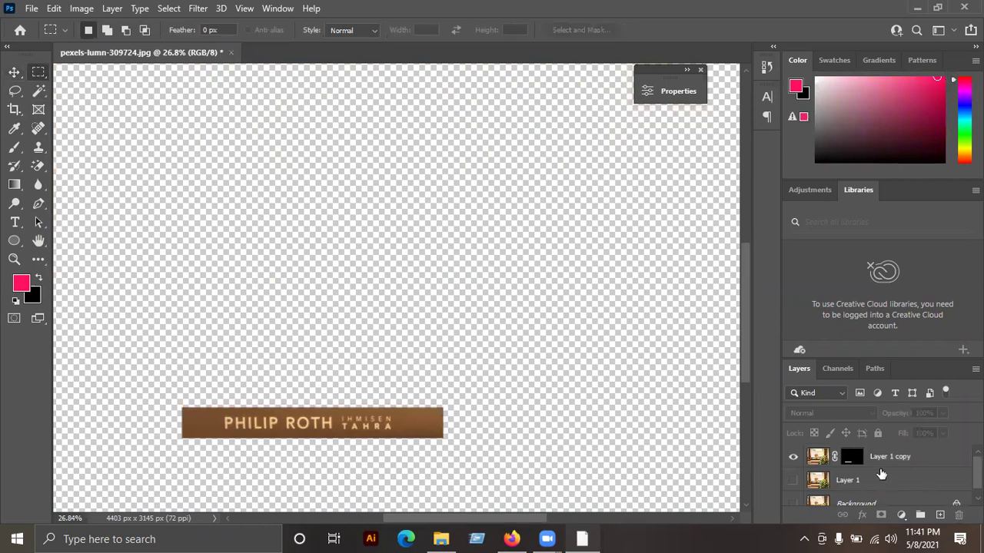
click(849, 458)
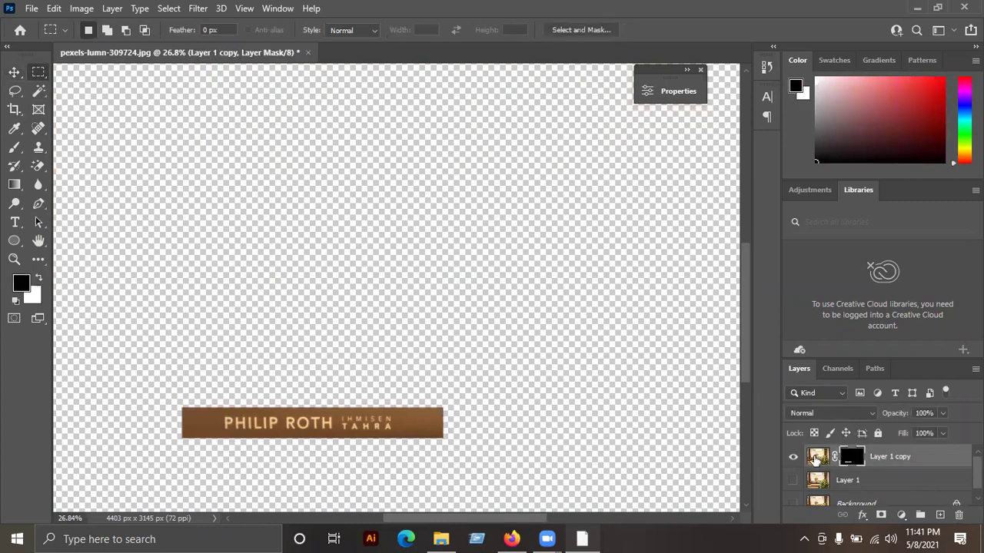
click(817, 459)
click(851, 459)
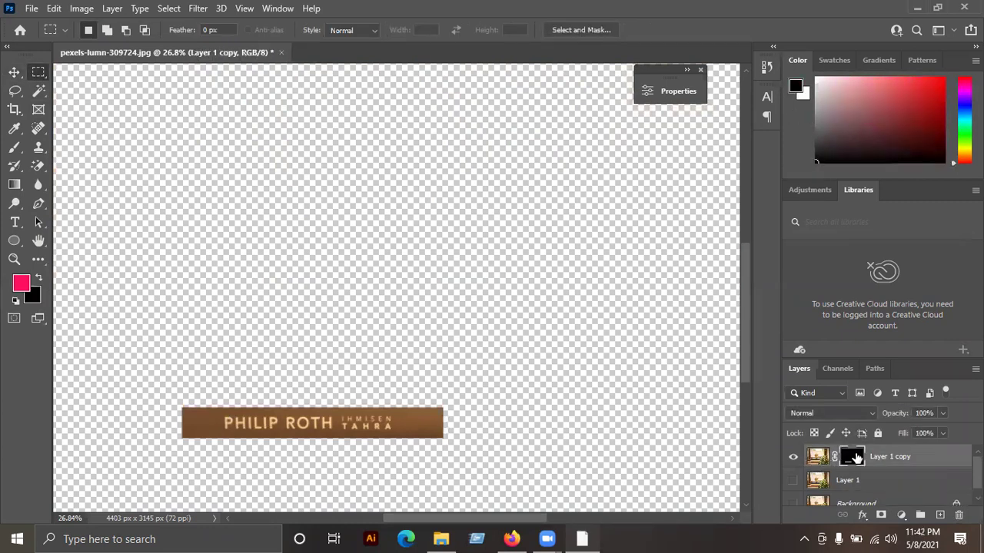
click(813, 459)
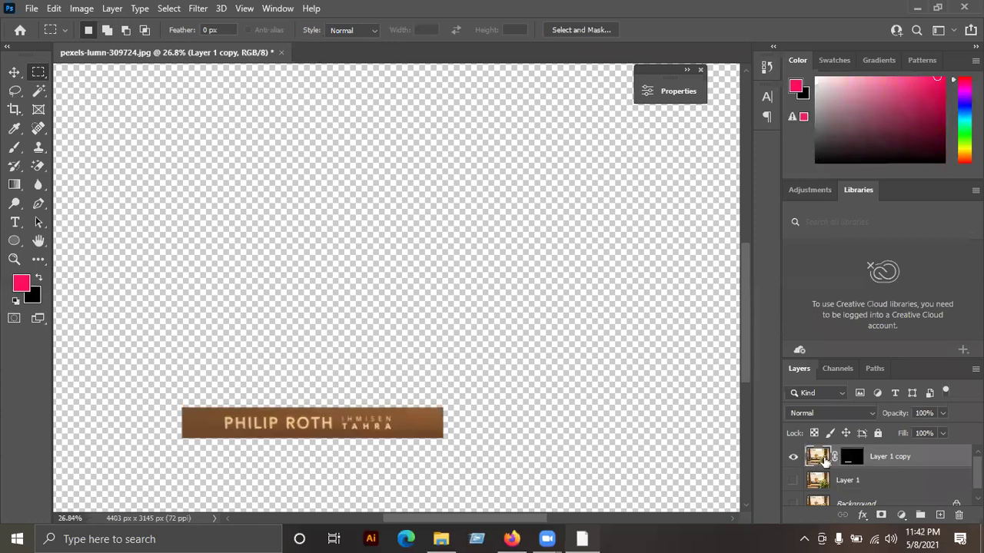
Step: Try the Fill dialog on the copy's pixels and mask, cancel both, and undo the mask
scroll(123, 467, up, 1)
scroll(163, 459, up, 3)
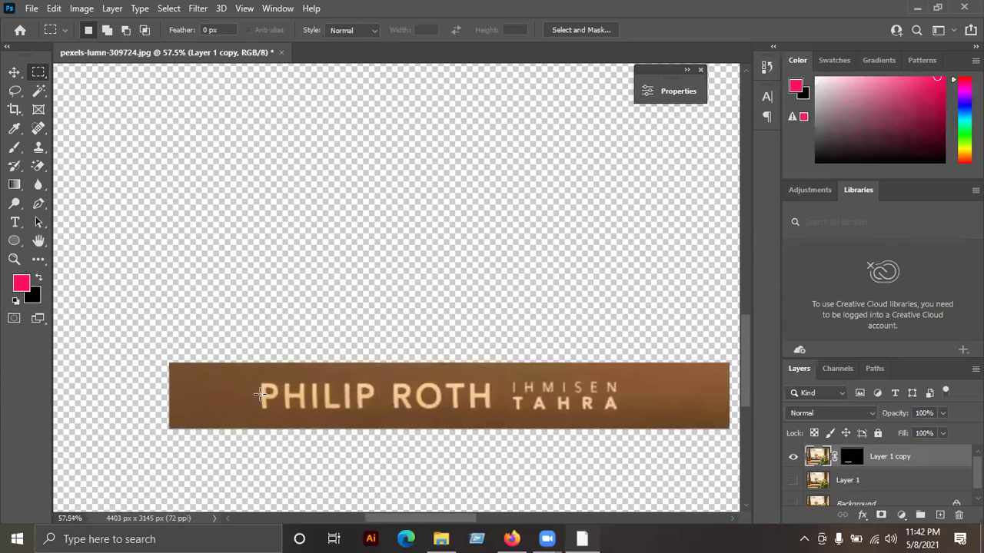
mouse_move(224, 374)
mouse_down()
mouse_move(183, 350)
mouse_move(539, 391)
mouse_up()
key(shift+F5)
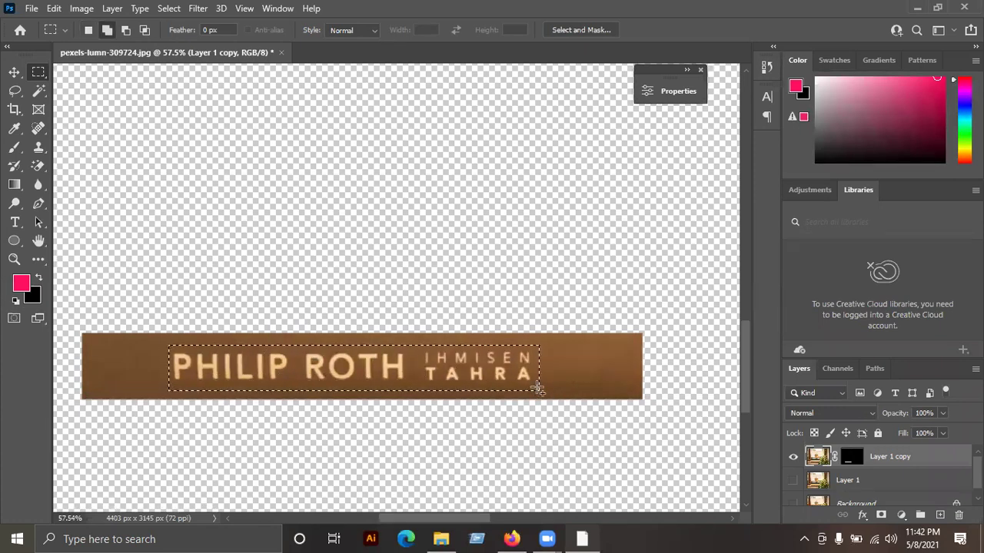
key(Escape)
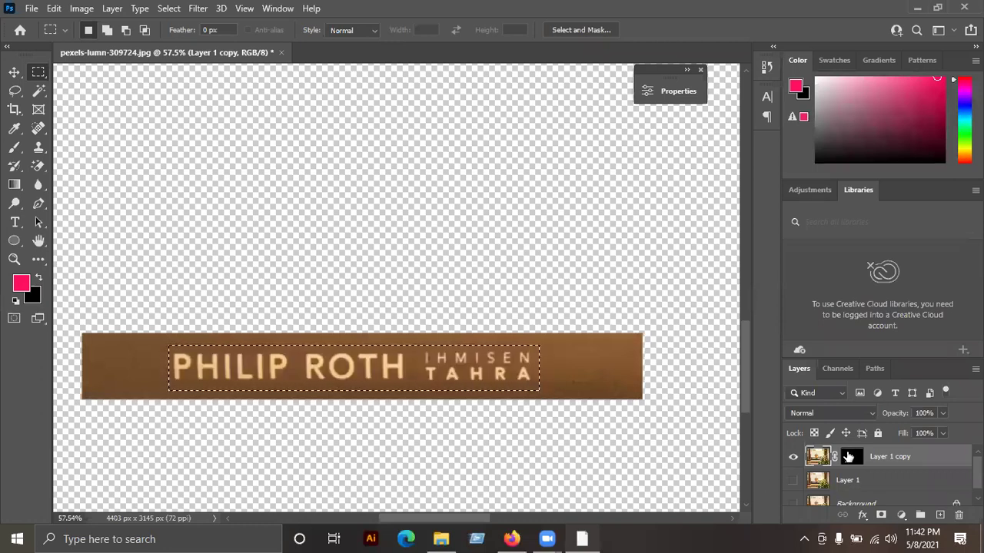
click(851, 461)
key(shift+F5)
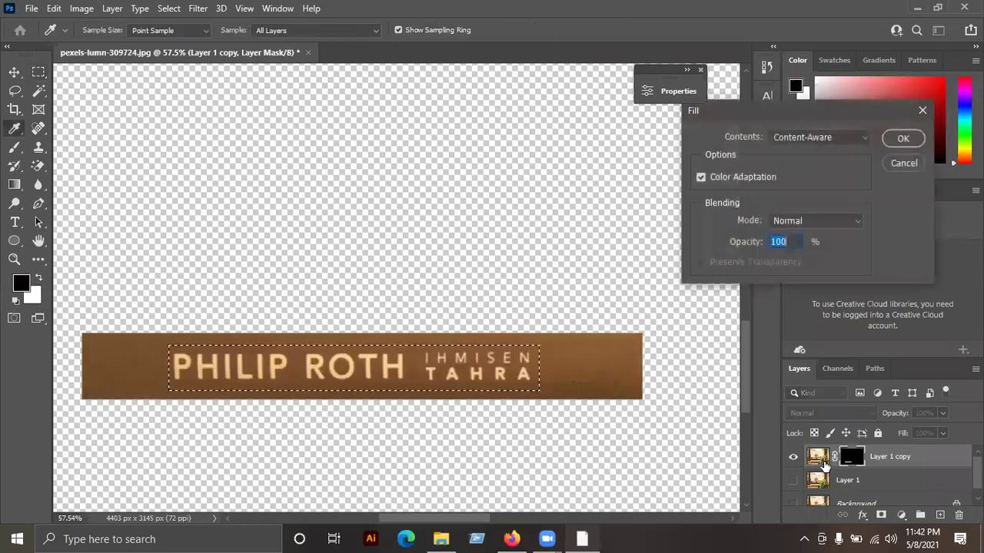
key(Escape)
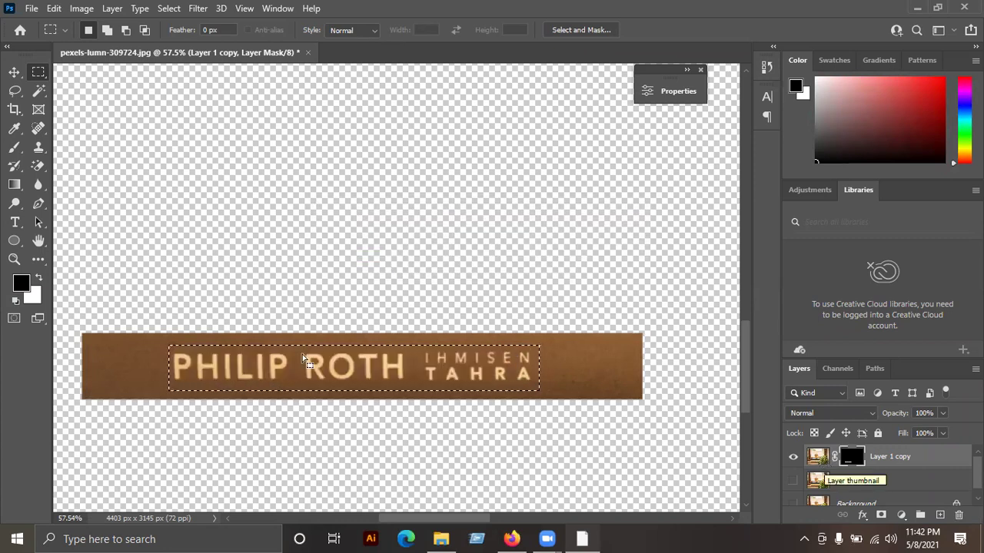
scroll(828, 496, down, 1)
scroll(829, 507, up, 1)
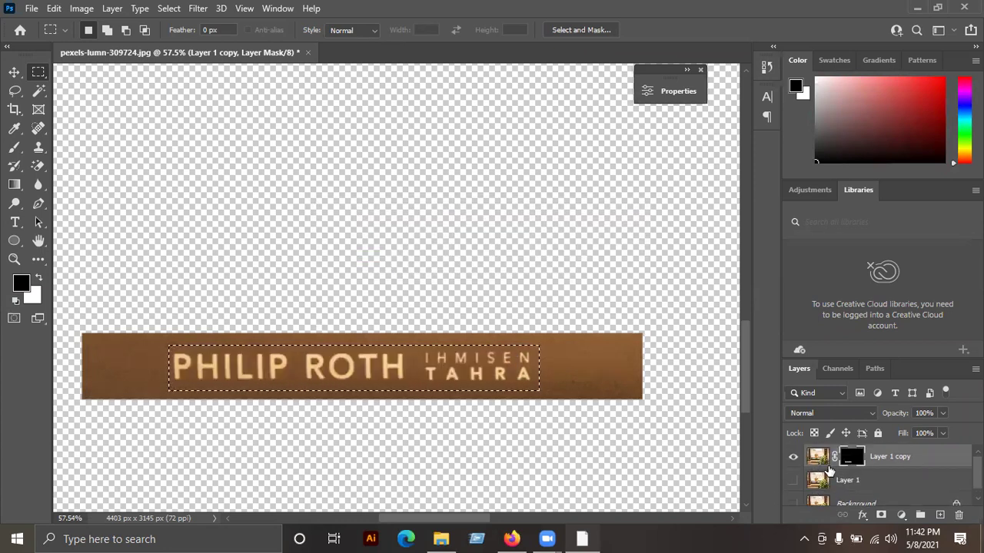
click(817, 457)
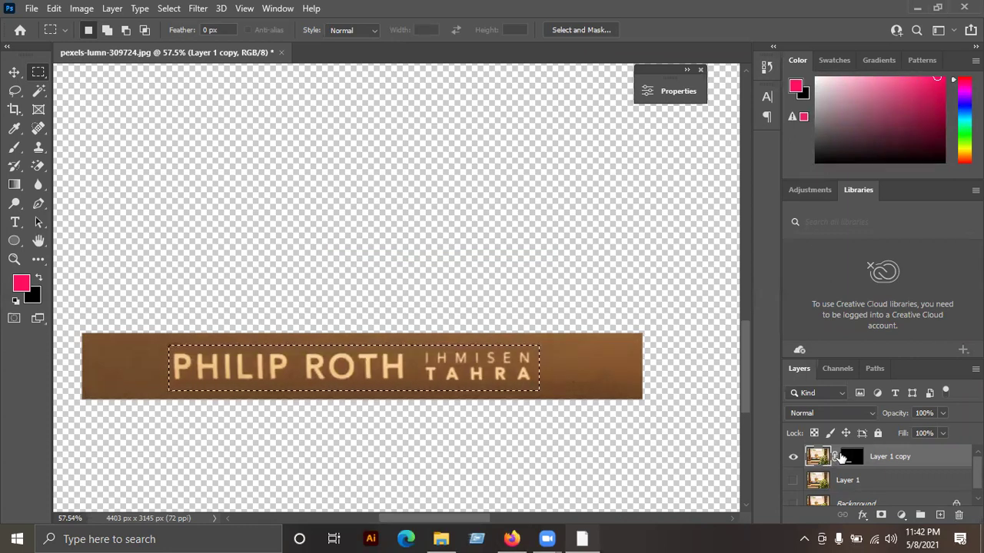
key(ctrl+z)
key(ctrl+z)
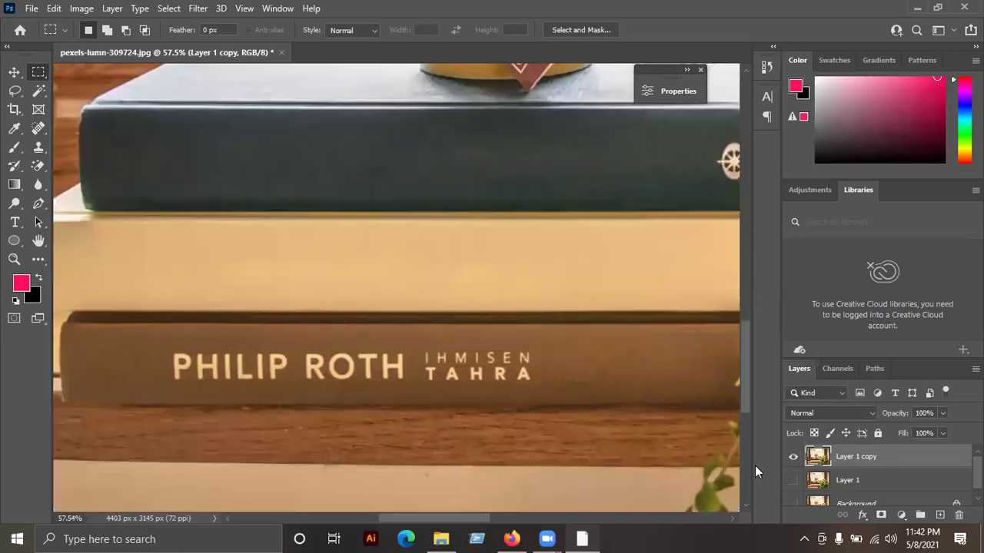
Step: Add a new Layer 2 and delete Layer 1 copy, leaving Layer 2 active
key(ctrl+shift+z)
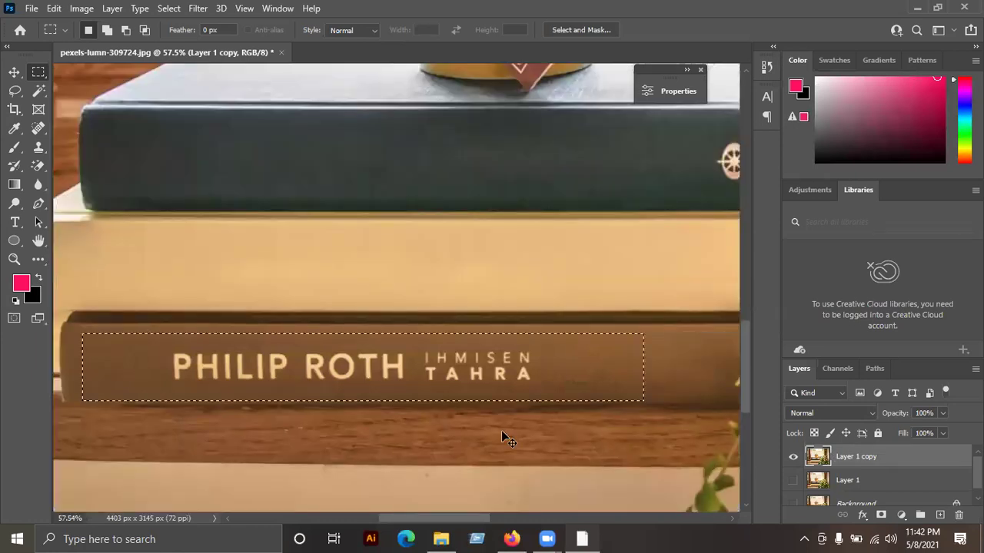
key(ctrl+shift+z)
key(ctrl+z)
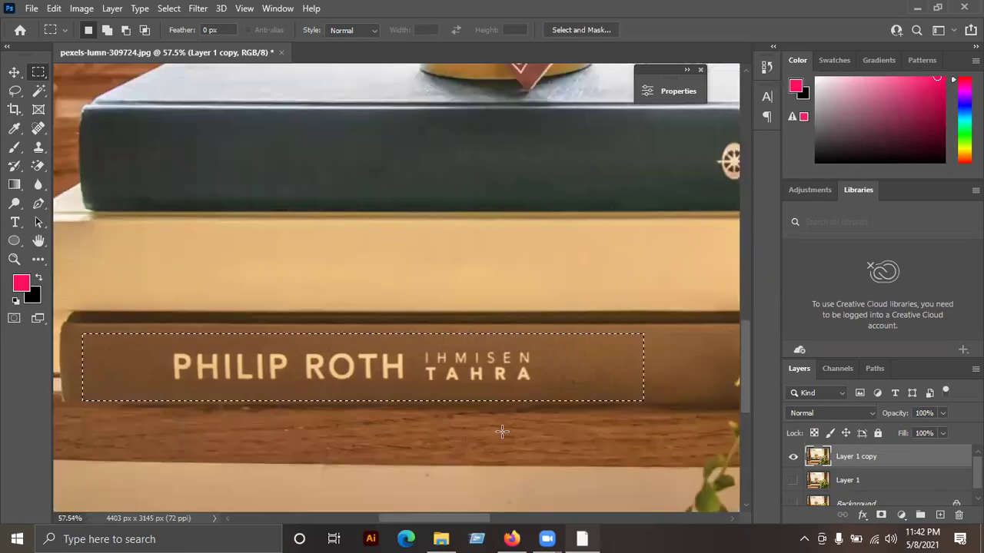
key(ctrl+d)
key(ctrl+shift+alt+n)
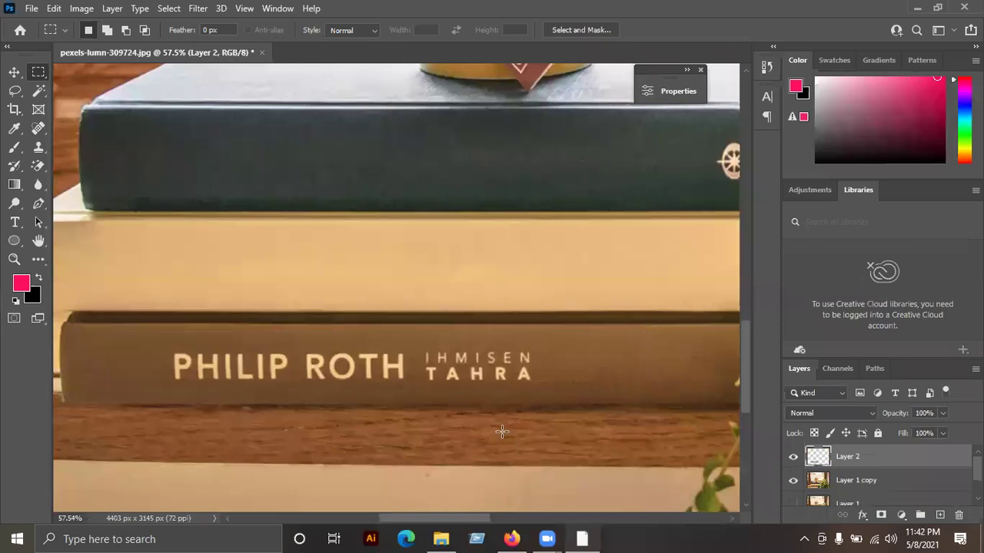
click(845, 480)
key(Delete)
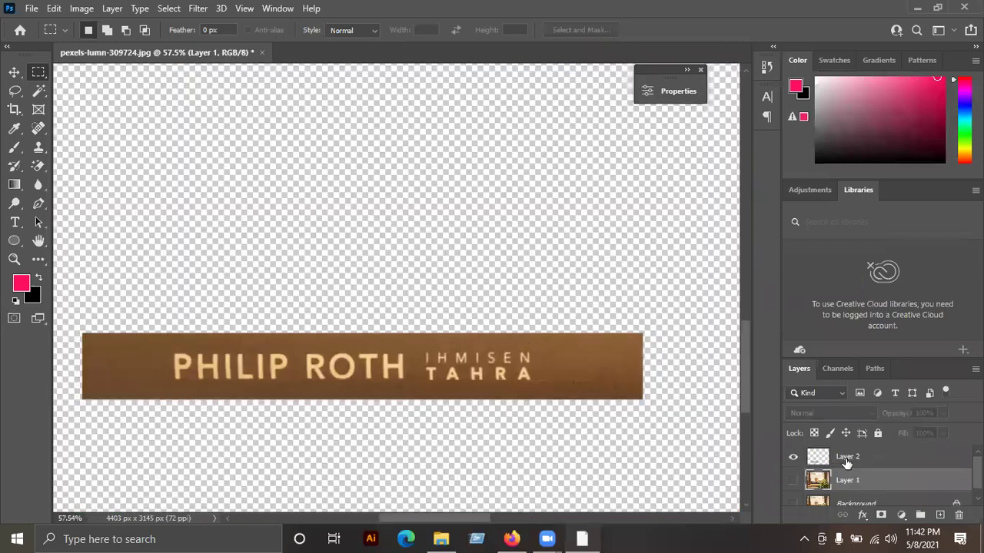
click(911, 456)
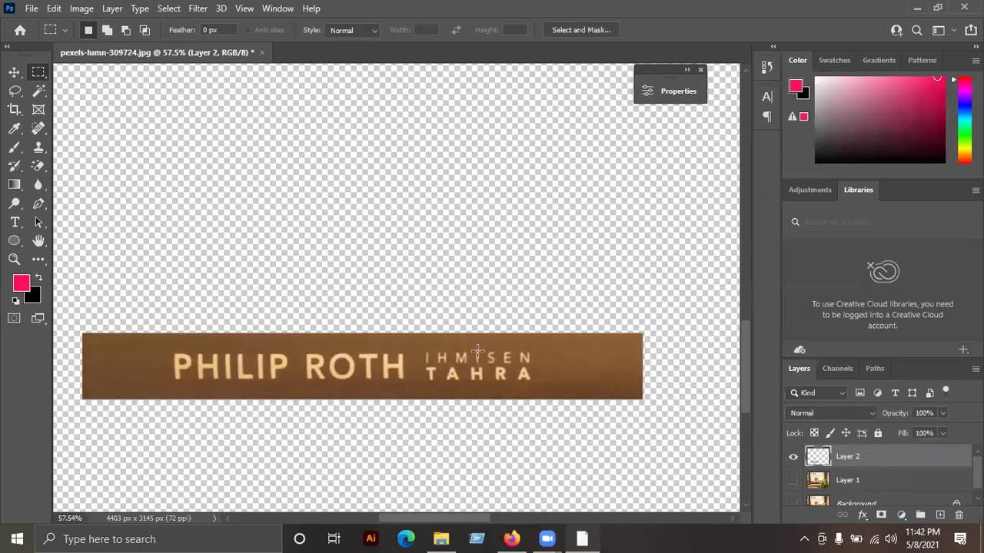
Step: Content-Aware Fill a marquee over the PHILIP ROTH IHMISEN TAHRA lettering, then deselect
drag(169, 347, 540, 389)
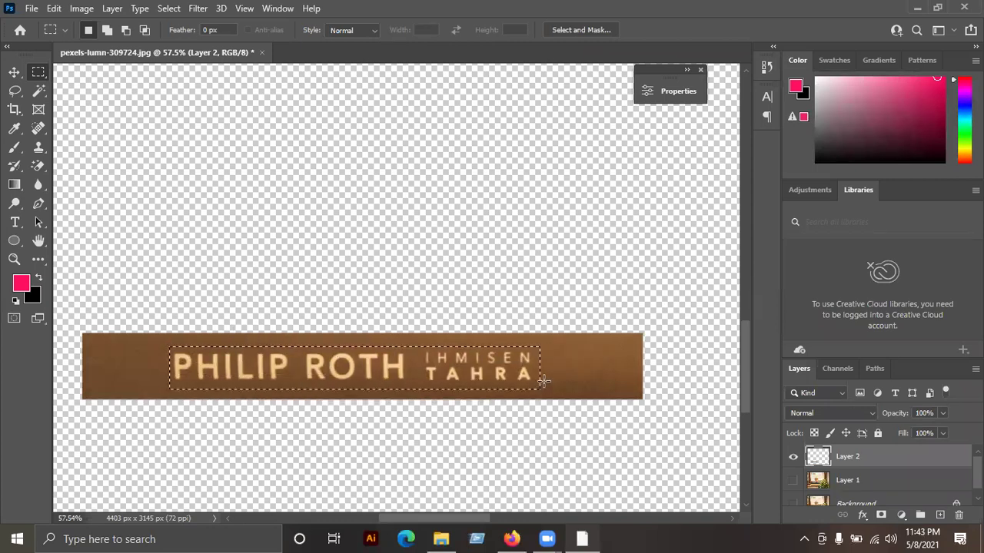
key(i)
key(shift+BackSpace)
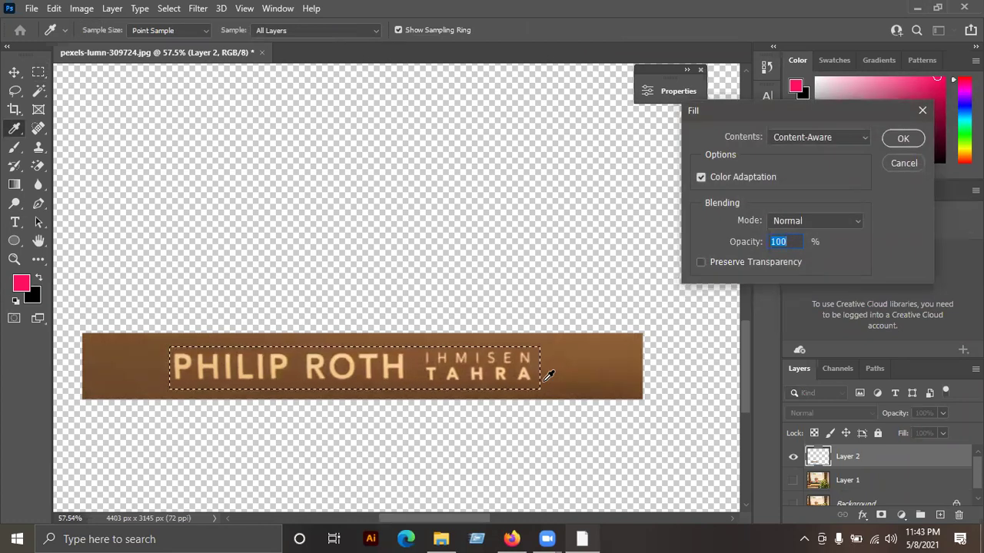
key(Escape)
key(m)
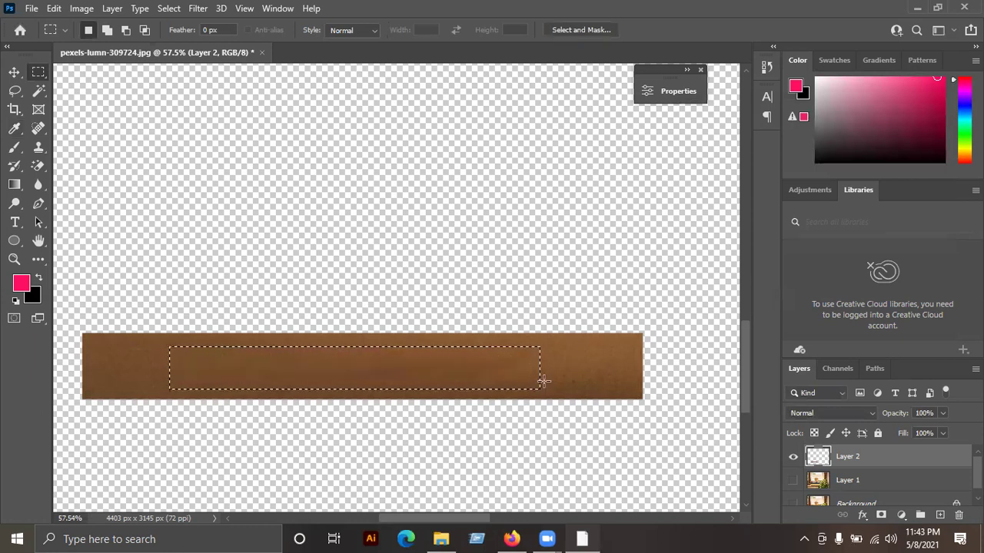
key(ctrl+d)
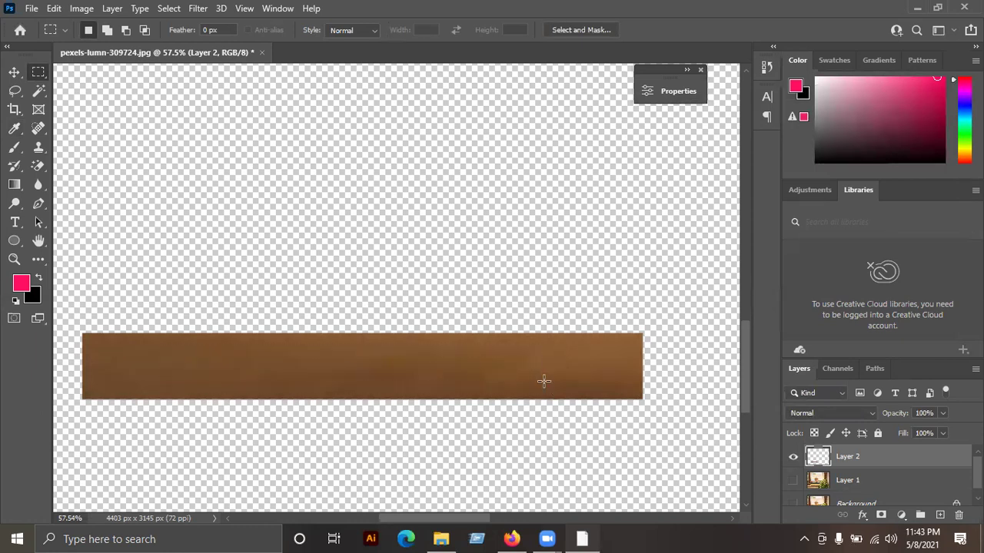
click(14, 72)
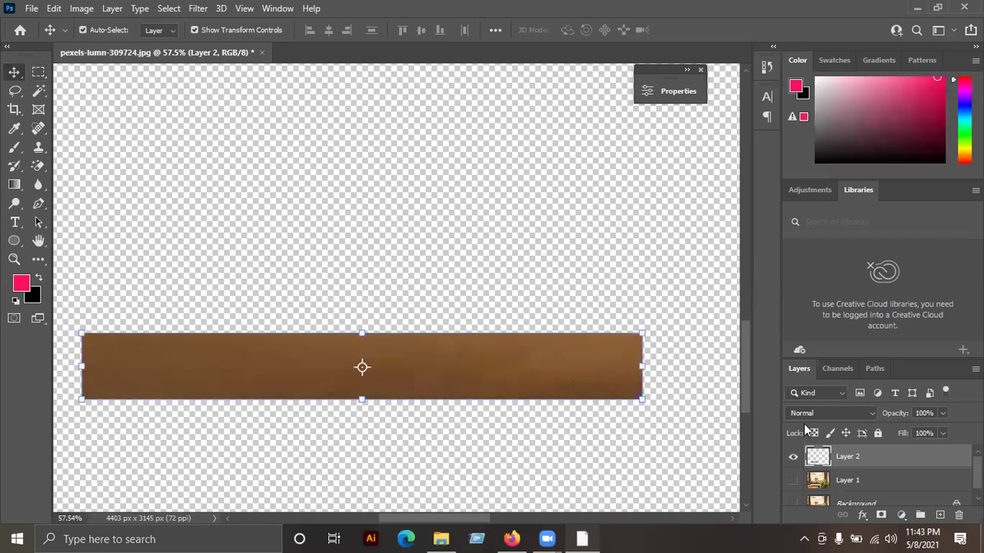
Step: Show Layer 1 again and make it the active layer, with the window top in view
click(793, 480)
scroll(226, 286, down, 5)
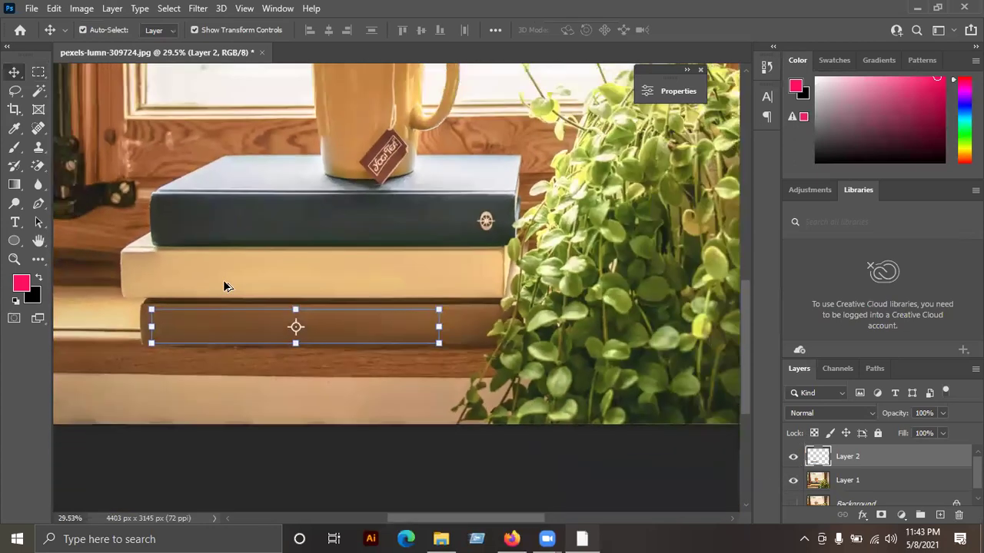
click(273, 425)
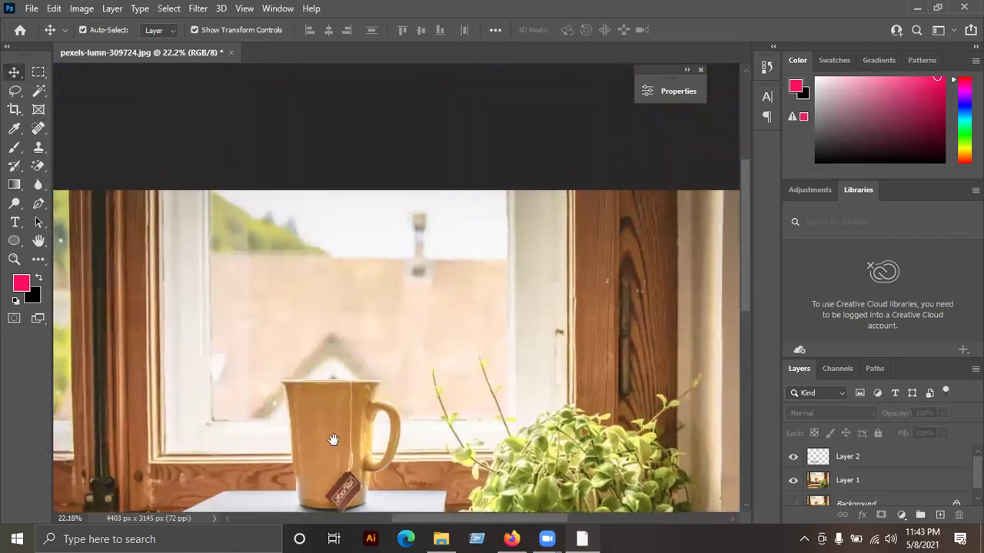
drag(333, 132, 333, 349)
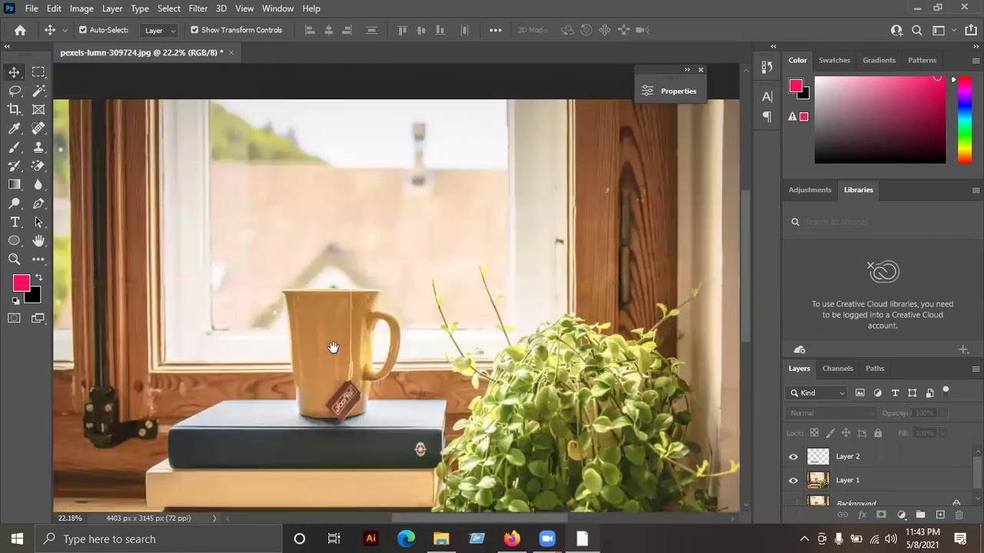
scroll(454, 142, up, 3)
scroll(419, 138, up, 3)
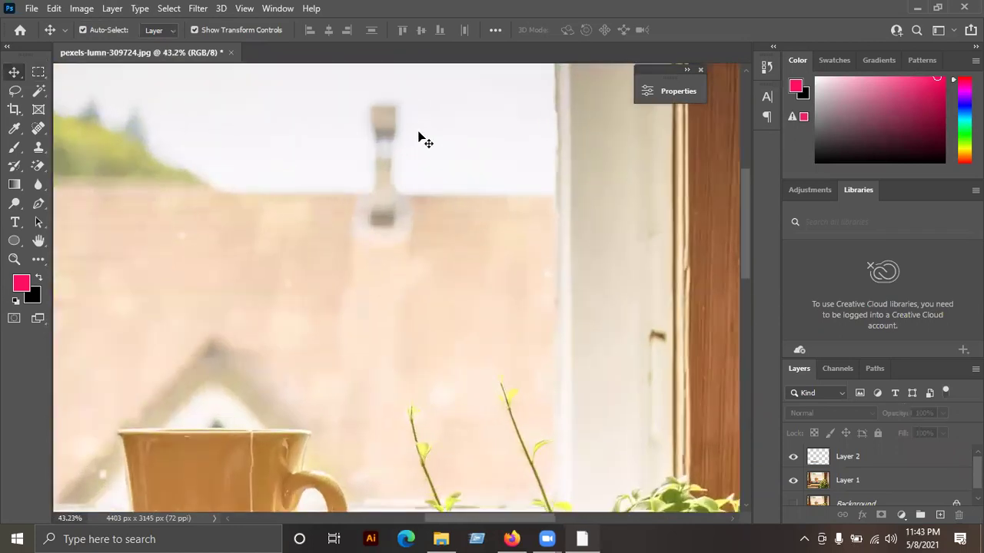
click(848, 479)
click(793, 480)
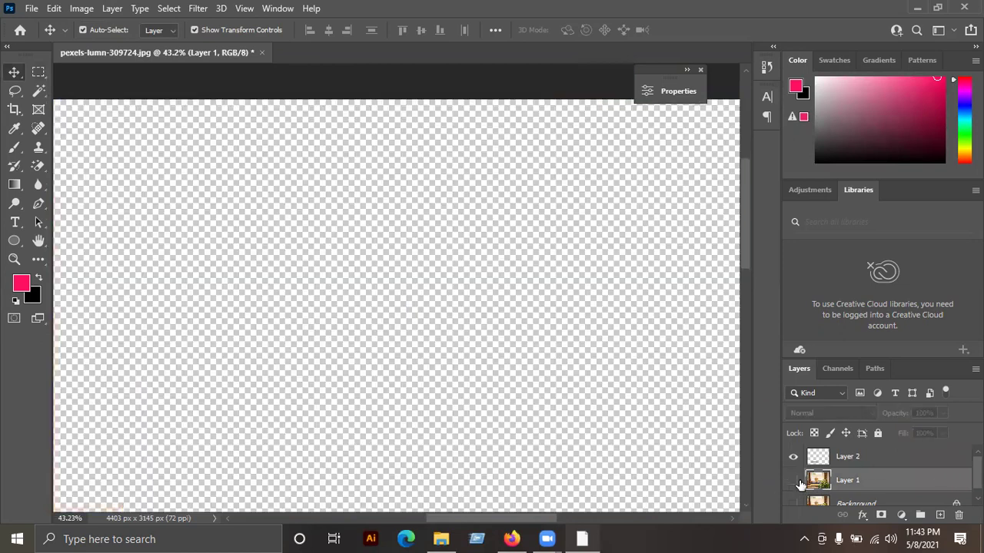
click(793, 479)
Step: Content-Aware Fill a marquee over the blurred chimney outside the window
click(39, 73)
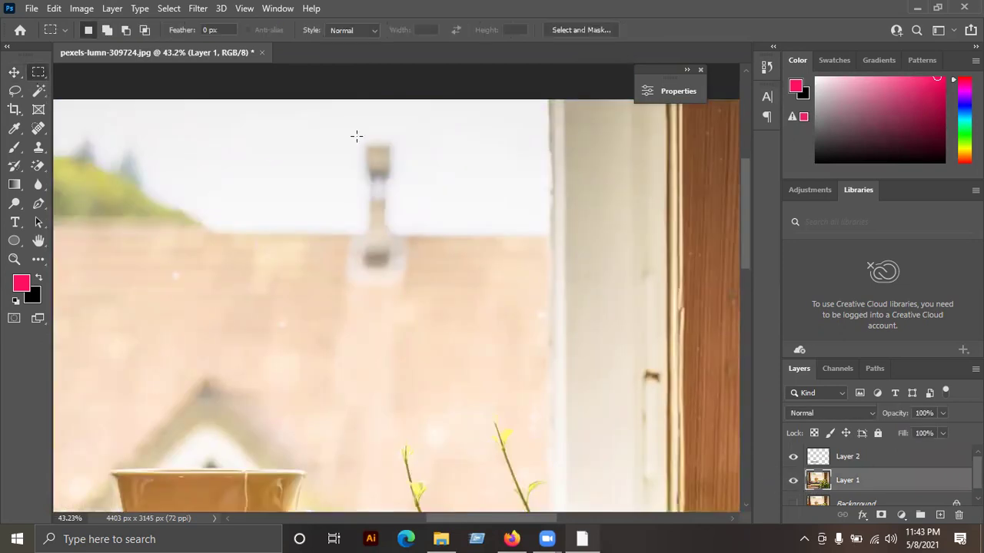
mouse_move(350, 135)
mouse_down()
mouse_move(429, 304)
mouse_move(421, 296)
mouse_up()
key(Left)
key(Left)
key(Left)
key(Left)
key(Left)
key(Left)
key(Left)
key(Left)
key(shift+F5)
key(Escape)
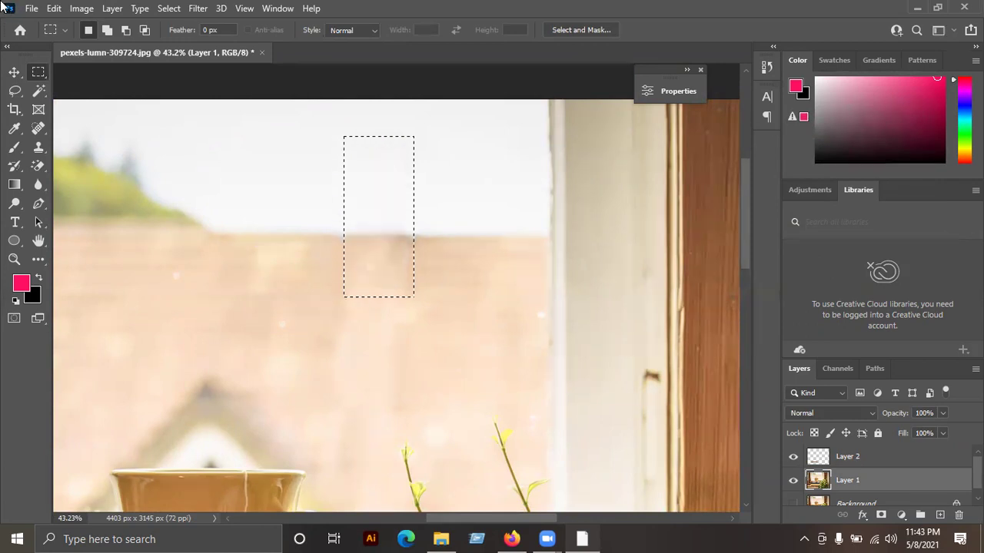
key(ctrl+d)
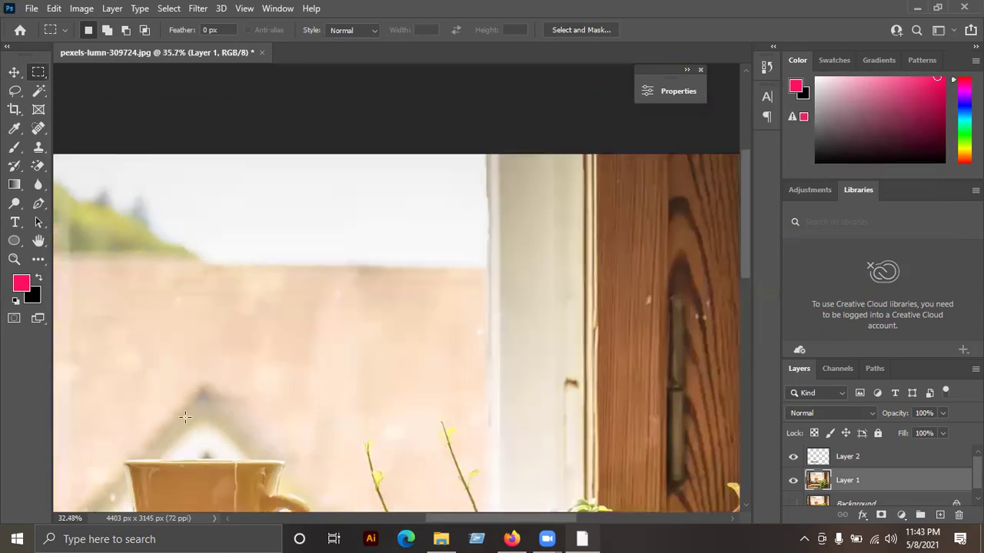
Step: Pan the view to the yellow mug and the book stack
scroll(182, 413, down, 3)
mouse_move(817, 481)
mouse_down()
mouse_move(807, 363)
mouse_move(773, 454)
mouse_up()
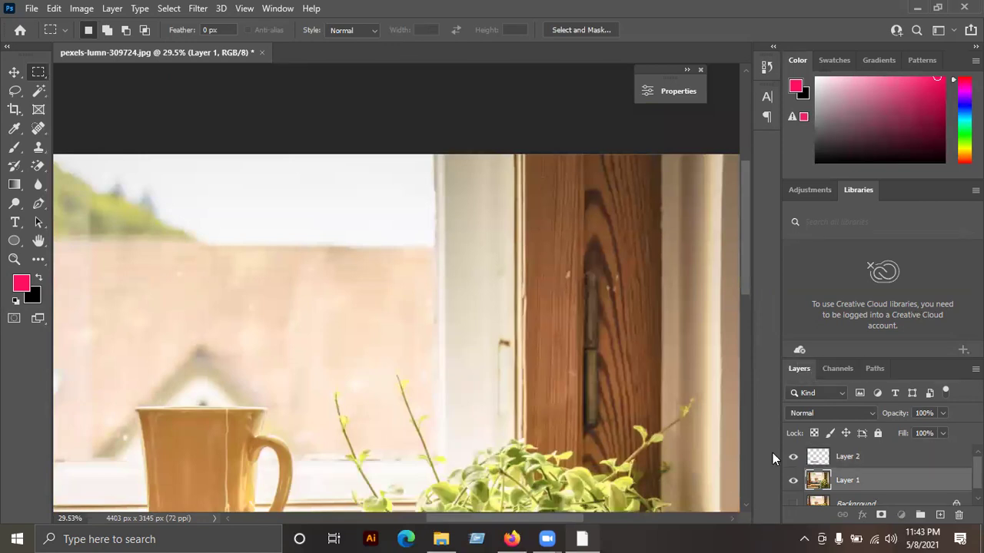
drag(324, 344, 360, 157)
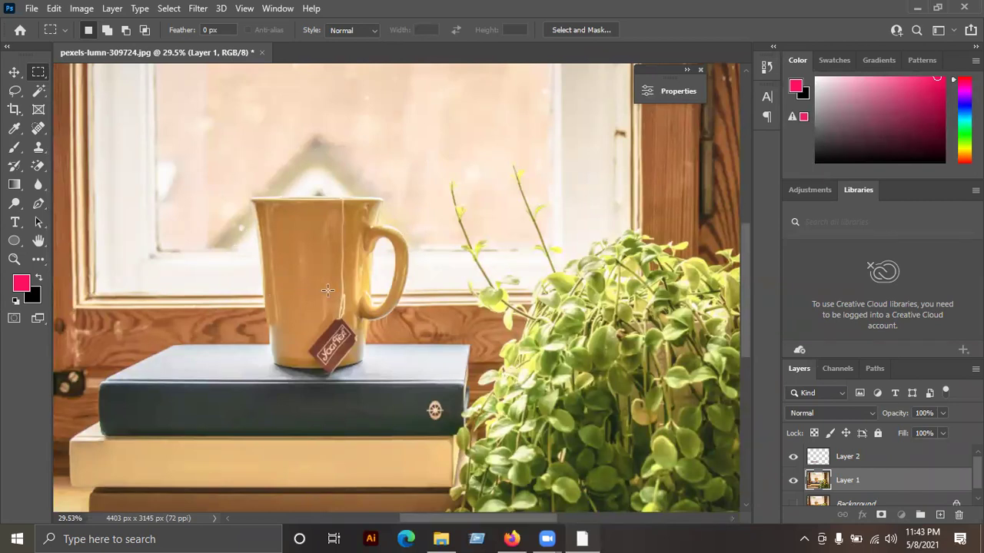
scroll(417, 302, up, 3)
scroll(417, 302, up, 2)
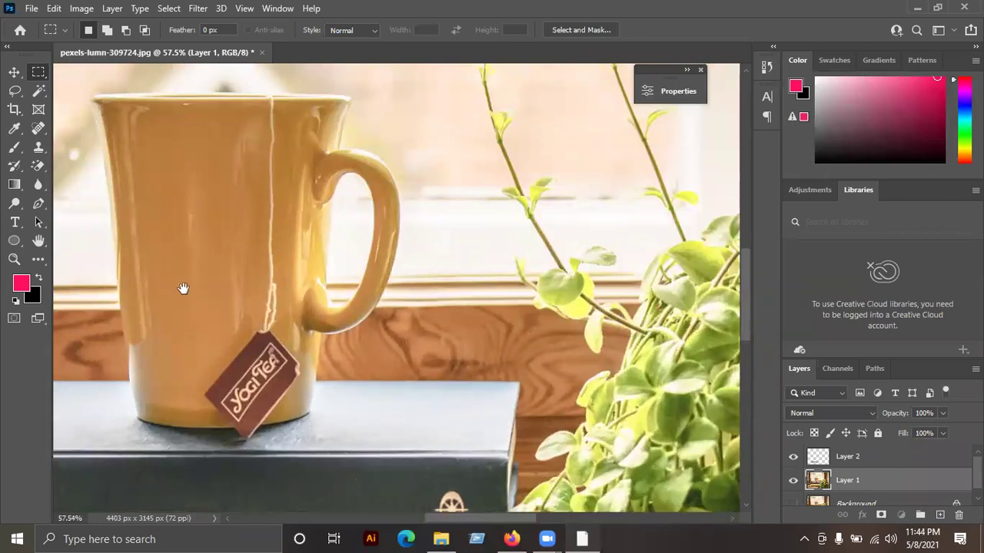
drag(183, 288, 330, 195)
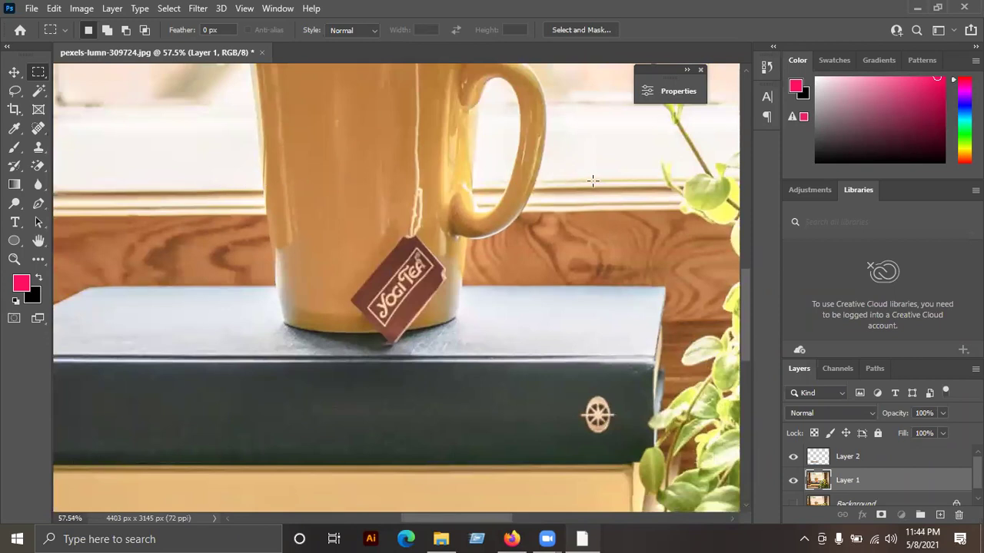
scroll(333, 199, down, 2)
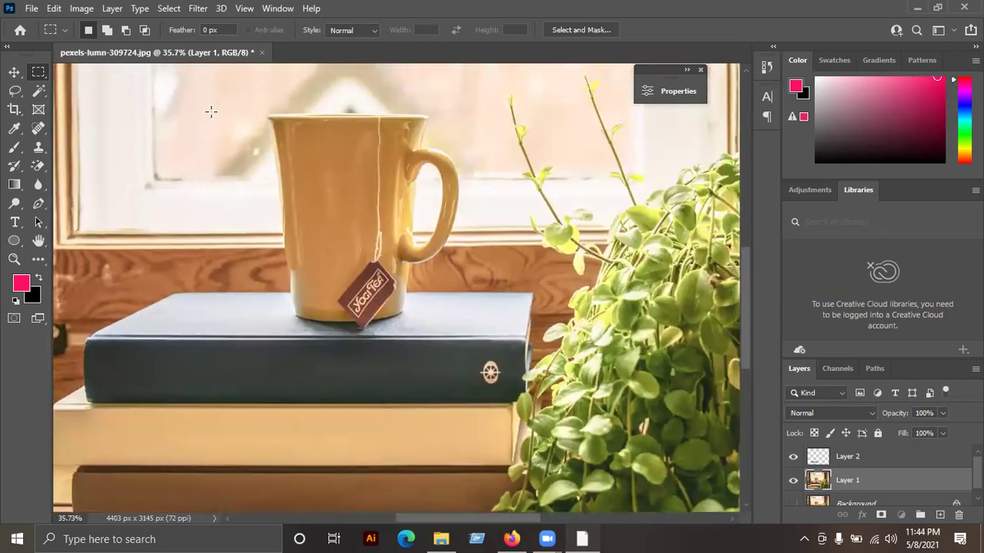
Step: Content-Aware Fill a marquee box around the yellow mug, then deselect
drag(263, 110, 464, 330)
key(shift+F5)
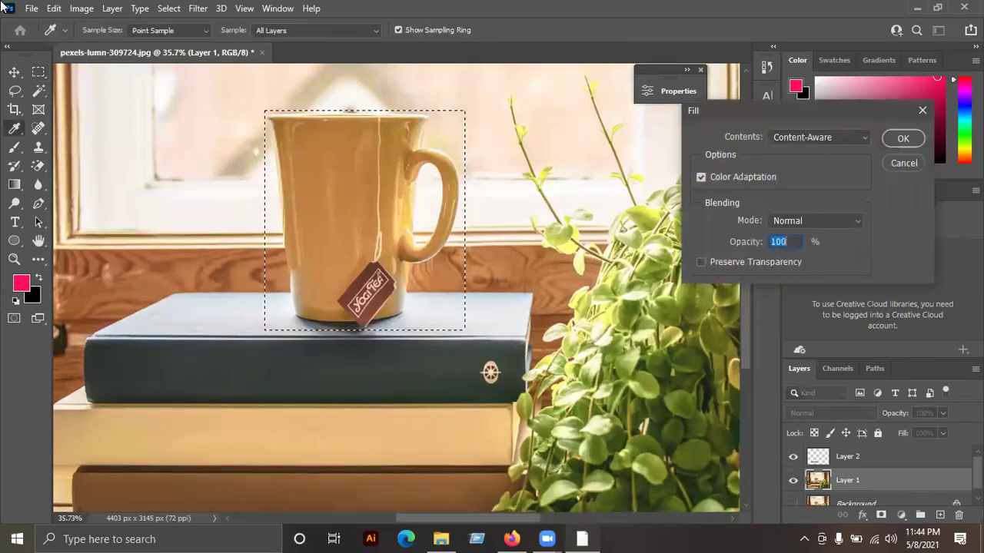
key(Return)
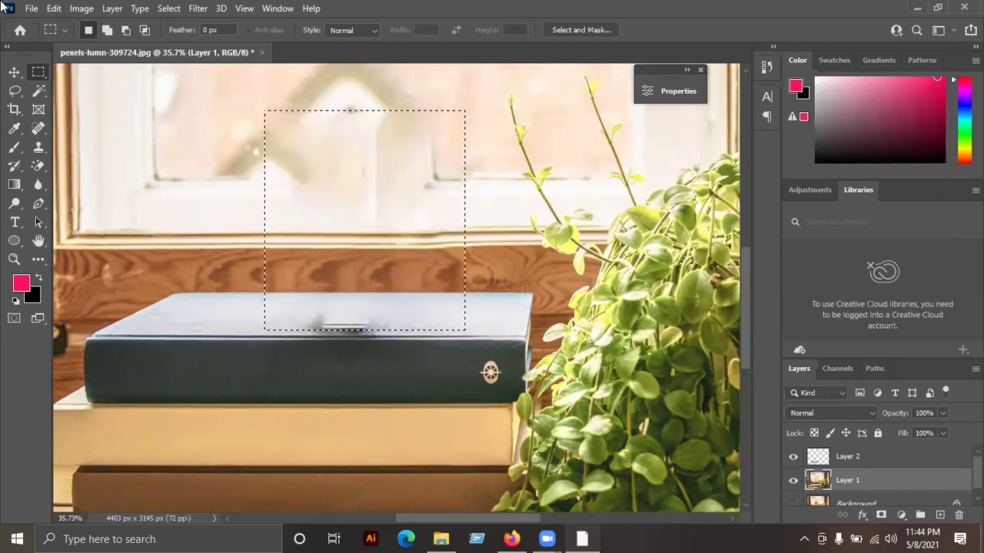
key(ctrl+d)
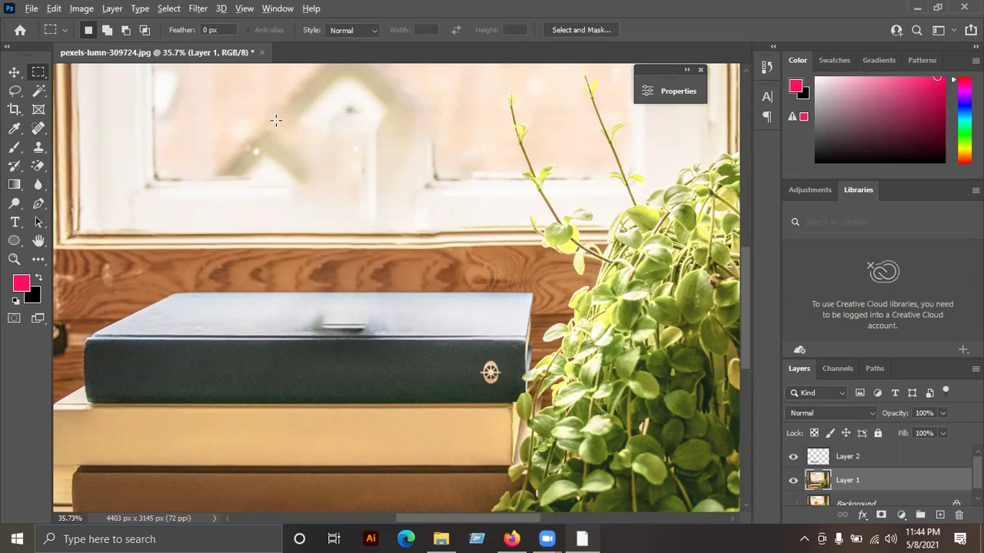
Step: Zoom in and Content-Aware Fill a marquee over the mug's smudge on the book top
scroll(361, 215, up, 2)
scroll(316, 306, up, 2)
scroll(343, 232, up, 3)
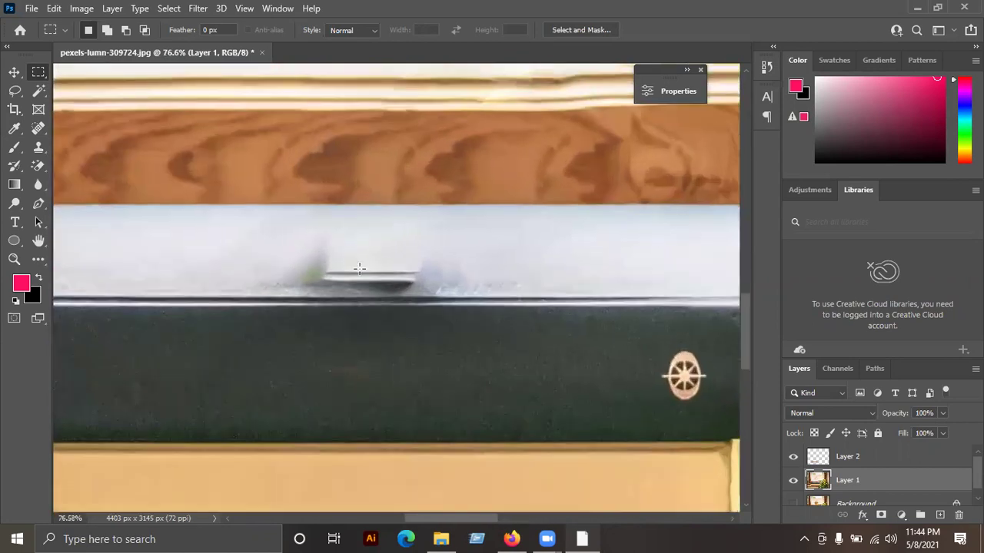
scroll(359, 270, up, 2)
scroll(359, 270, down, 3)
scroll(355, 266, down, 1)
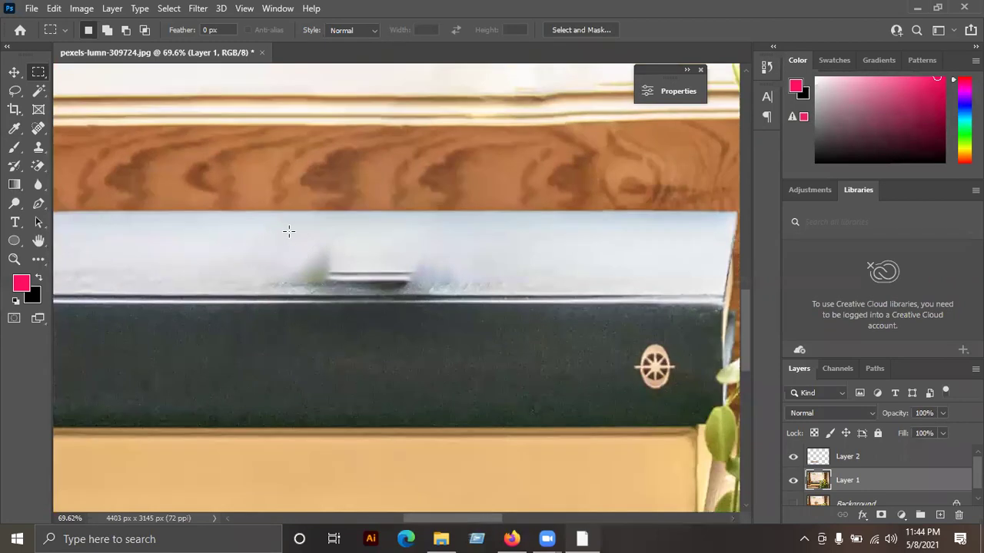
drag(266, 236, 545, 289)
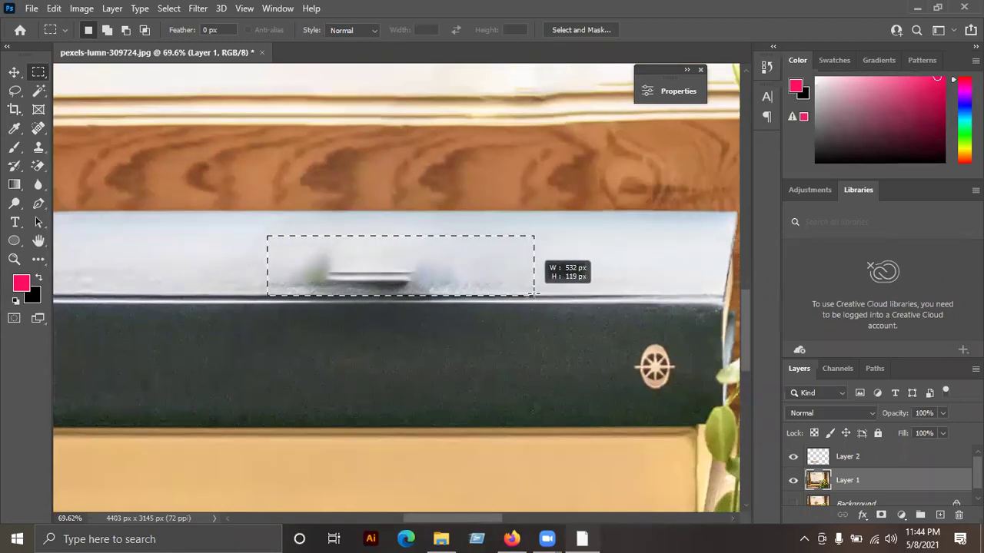
drag(544, 289, 551, 292)
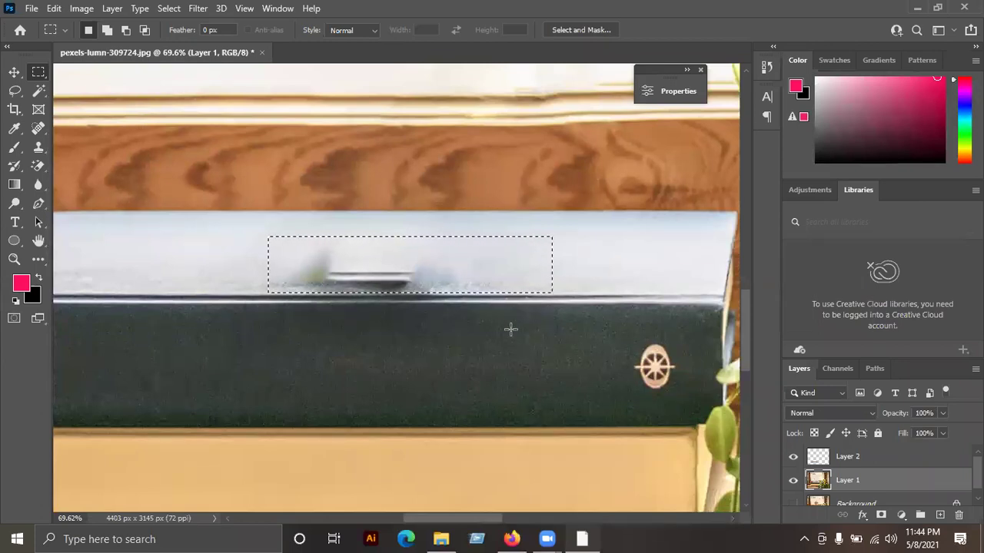
key(shift+F5)
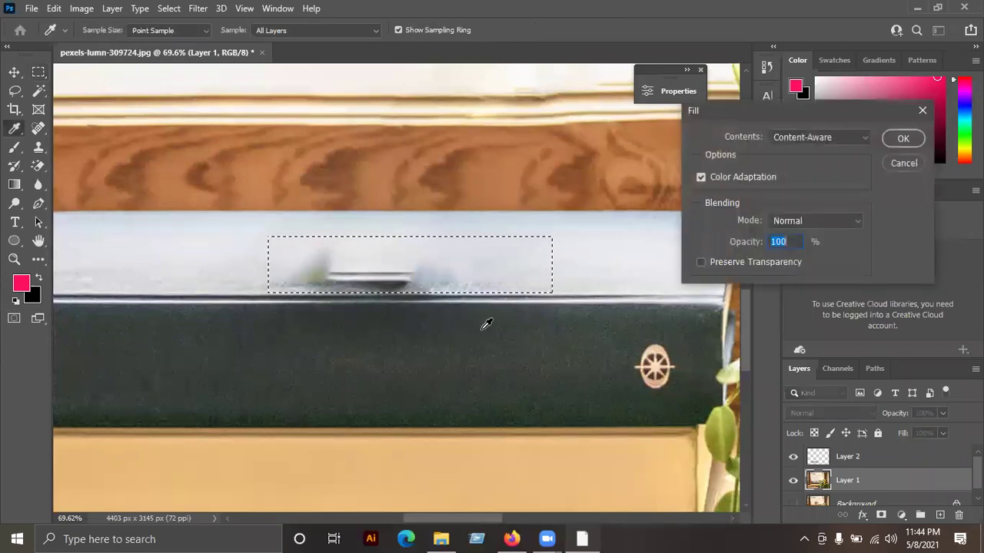
key(Return)
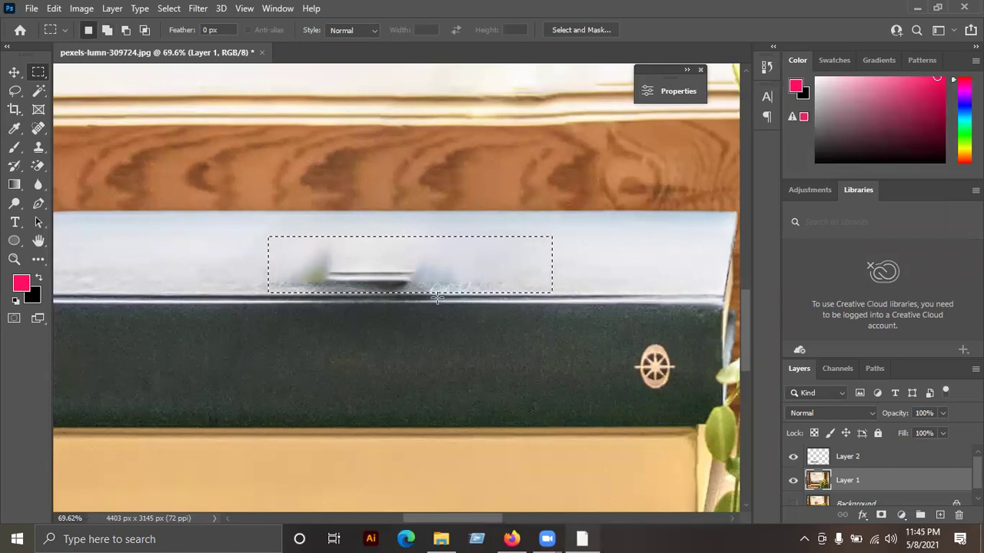
scroll(388, 254, down, 1)
mouse_move(318, 213)
mouse_down()
mouse_move(474, 213)
mouse_move(459, 215)
mouse_up()
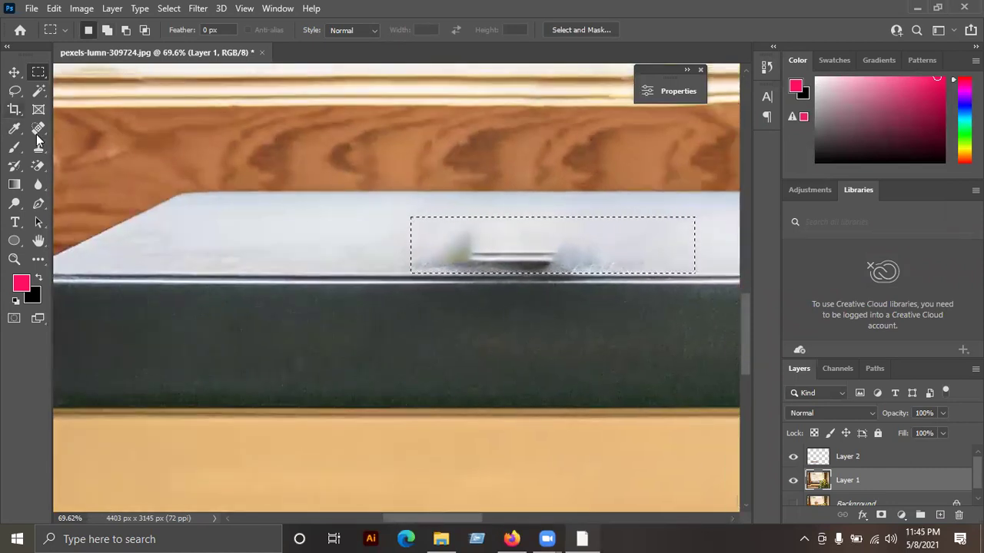
Step: Clone clean book surface over the dark smudge on the blue book's top, then deselect
click(38, 147)
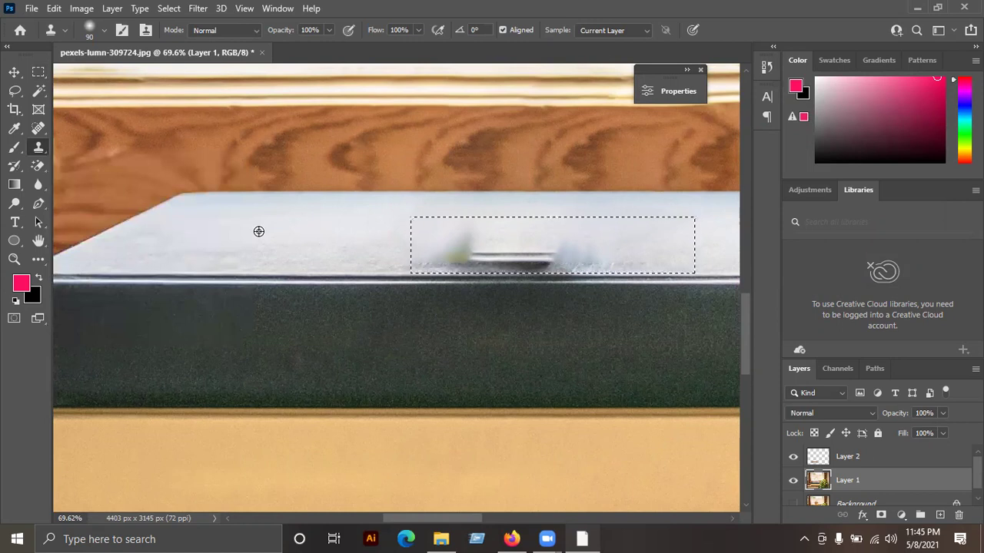
drag(430, 248, 481, 258)
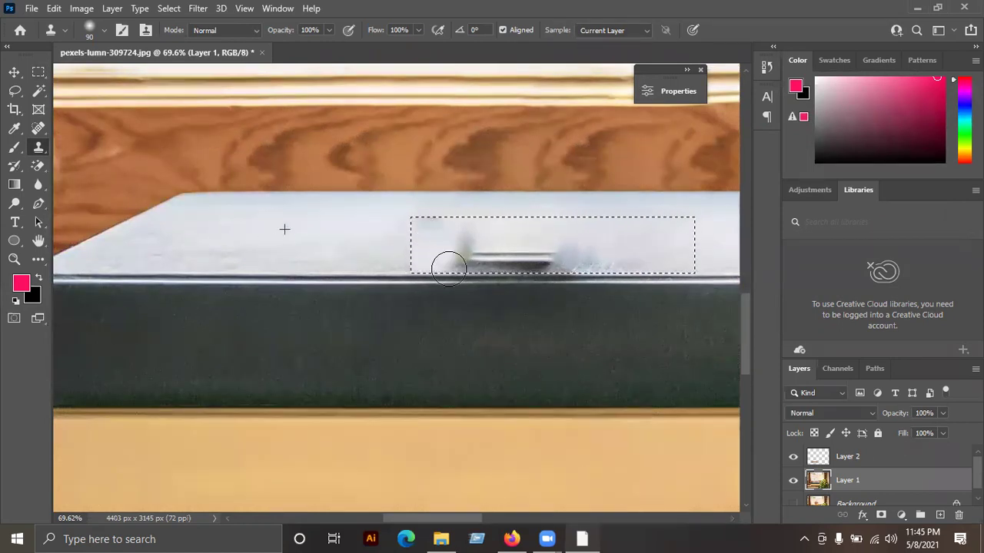
mouse_move(470, 253)
mouse_down()
mouse_move(442, 256)
mouse_move(566, 262)
mouse_up()
mouse_move(415, 231)
mouse_down()
mouse_move(456, 228)
mouse_move(456, 267)
mouse_up()
mouse_move(541, 237)
mouse_down()
mouse_move(586, 255)
mouse_move(638, 253)
mouse_move(514, 241)
mouse_up()
key(ctrl+d)
Step: Shrink the clone brush and resample to smooth the patch's top edge line
alt+click(287, 253)
mouse_move(390, 235)
mouse_down()
mouse_move(454, 222)
mouse_move(400, 241)
mouse_move(417, 253)
mouse_move(484, 243)
mouse_move(356, 231)
mouse_move(405, 217)
mouse_move(470, 222)
mouse_move(384, 237)
mouse_up()
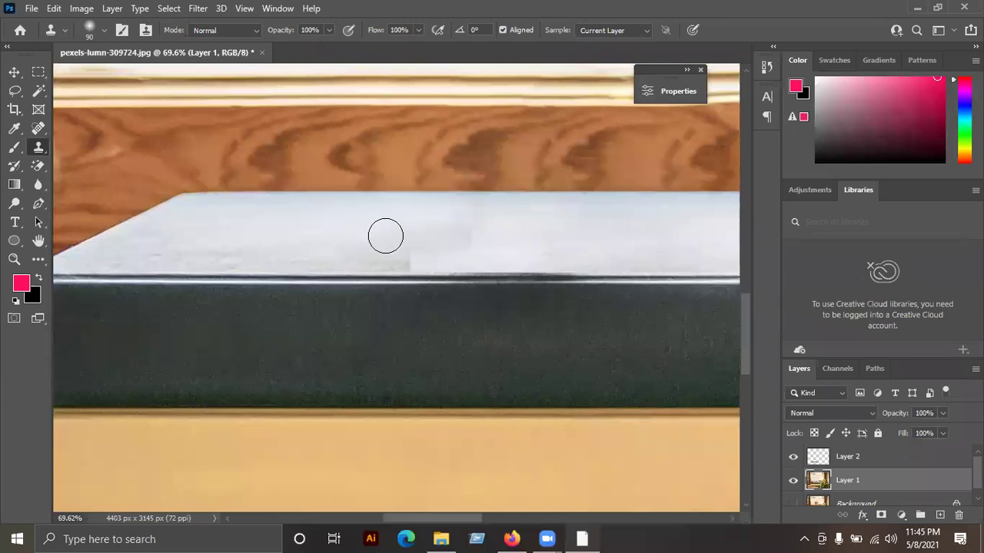
key(bracketleft)
key(bracketleft)
key(bracketleft)
alt+click(345, 285)
drag(553, 234, 255, 236)
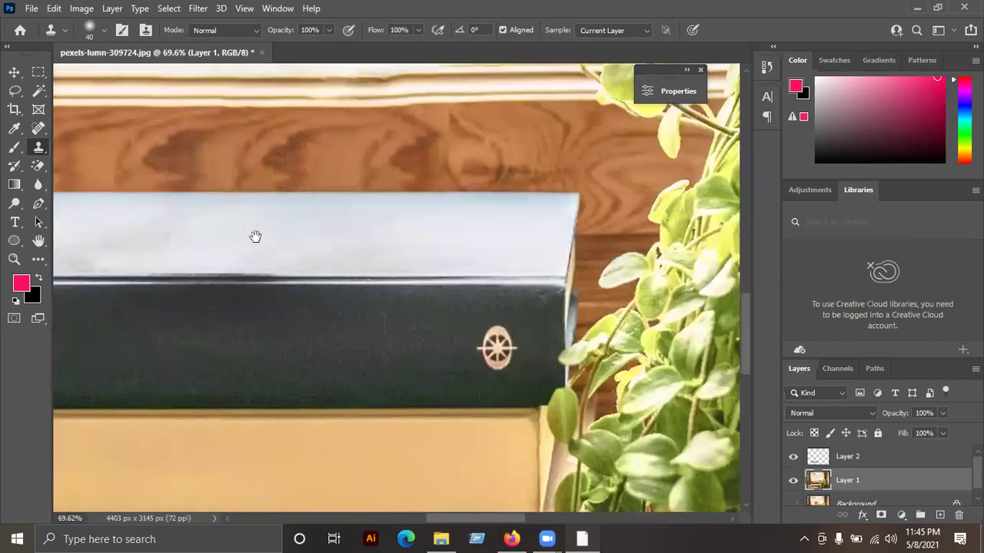
Step: Clone over the uneven cream trim line above the wooden sill, sampling from the trim itself
scroll(358, 243, down, 5)
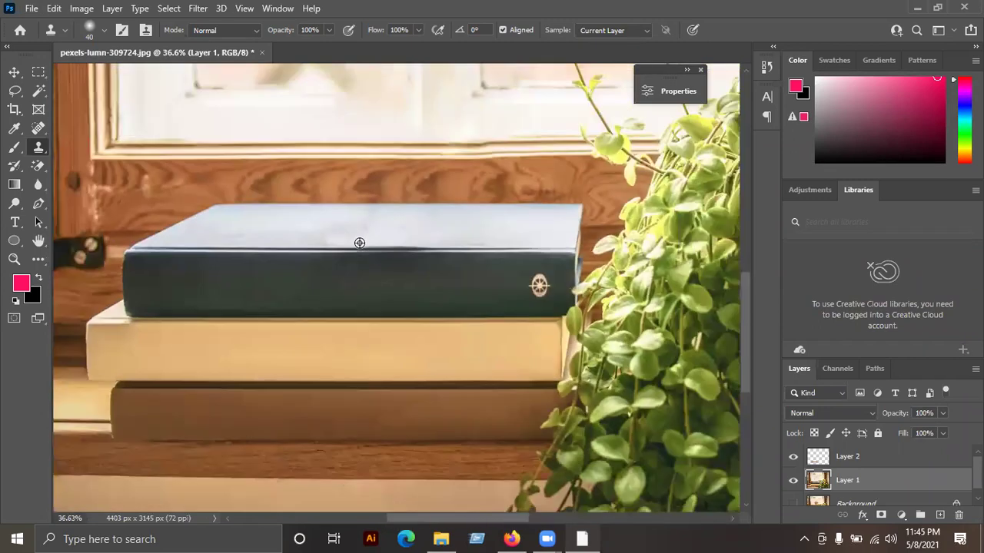
scroll(345, 276, up, 2)
scroll(346, 276, up, 2)
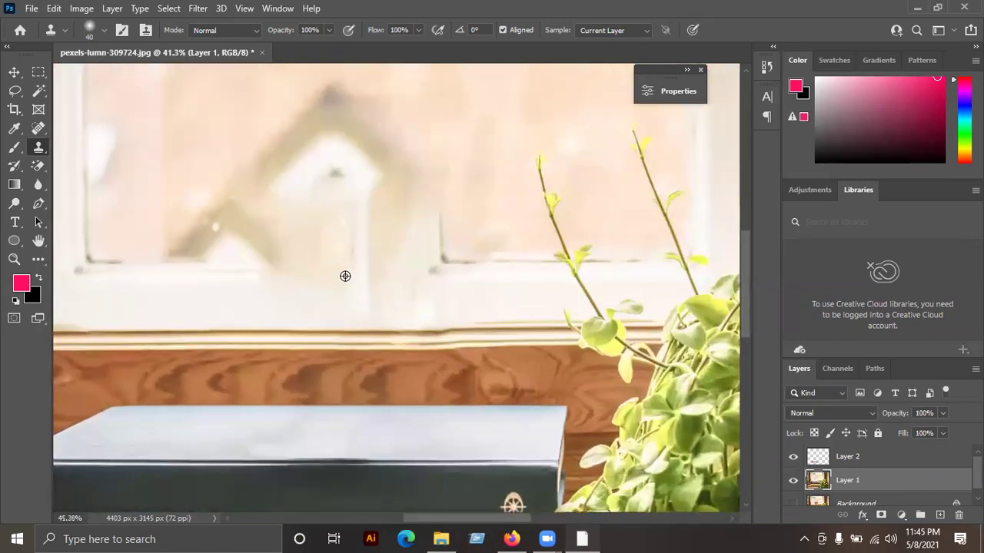
scroll(345, 276, up, 3)
scroll(510, 288, down, 1)
scroll(446, 310, down, 1)
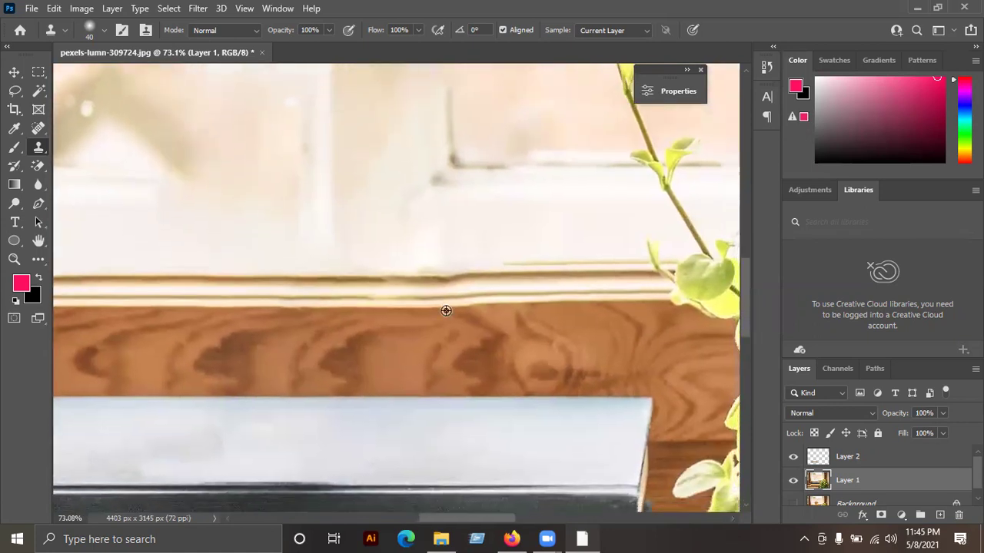
scroll(425, 292, down, 1)
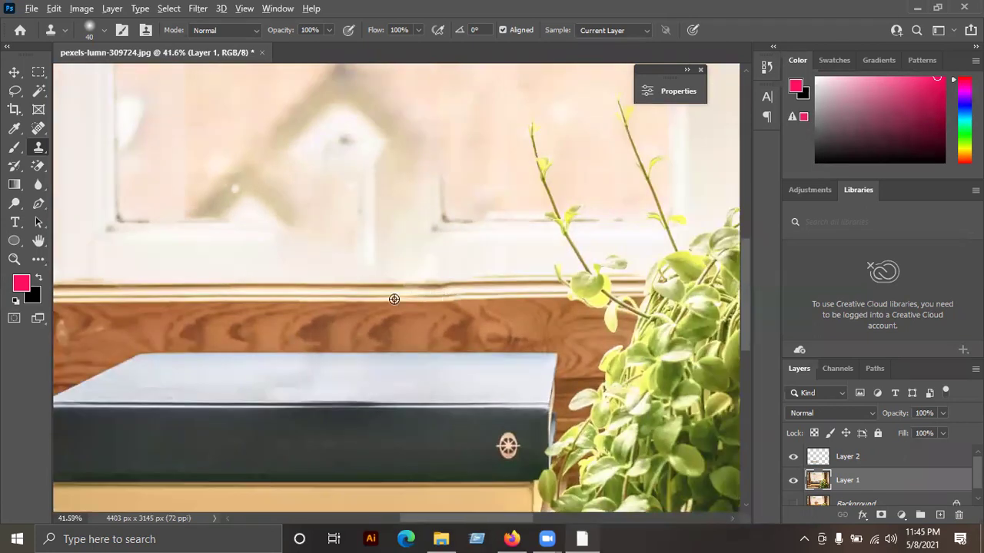
scroll(394, 299, up, 2)
scroll(575, 256, up, 1)
scroll(448, 228, up, 1)
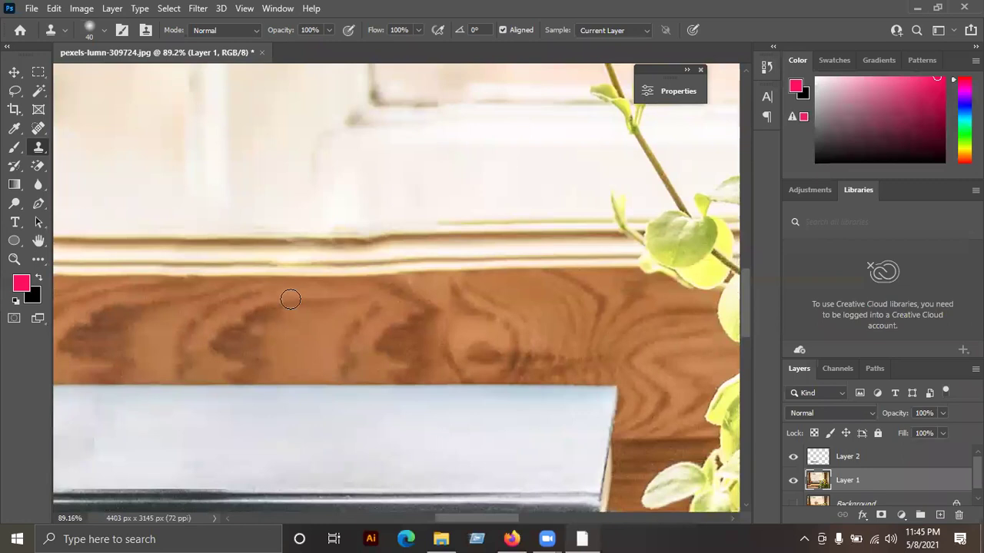
scroll(333, 287, down, 2)
scroll(418, 343, down, 2)
scroll(401, 376, down, 1)
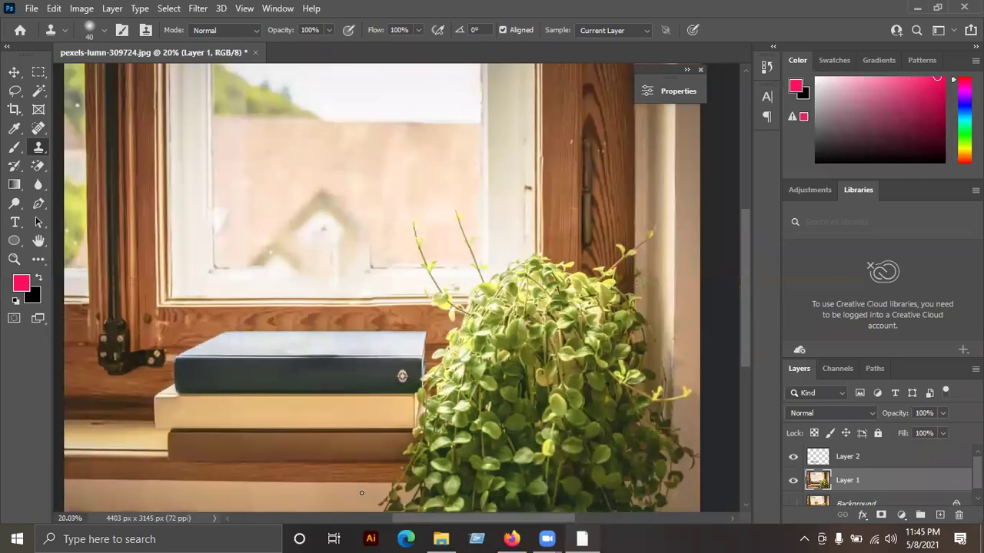
scroll(408, 292, up, 1)
scroll(408, 292, up, 2)
scroll(362, 300, up, 2)
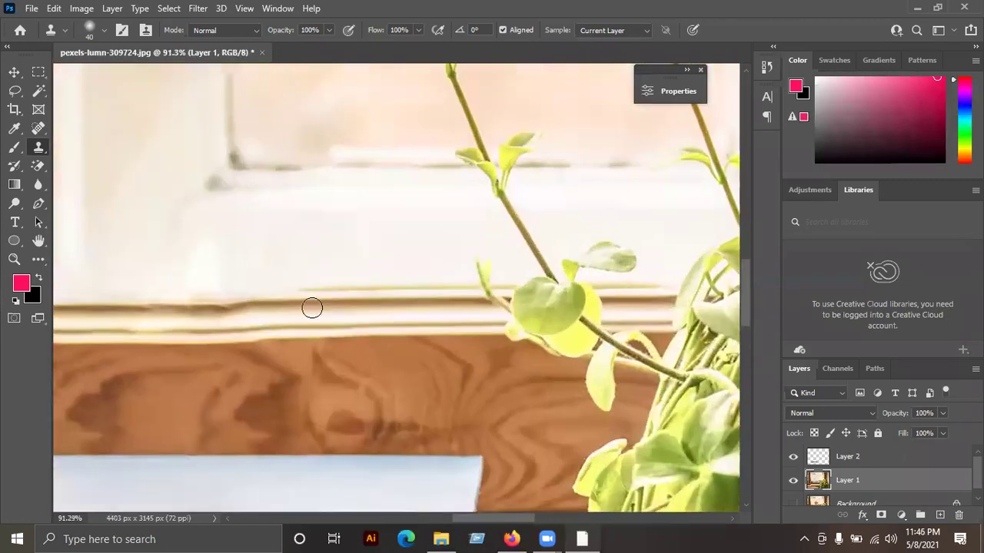
drag(312, 307, 521, 302)
scroll(500, 301, up, 1)
scroll(482, 300, up, 1)
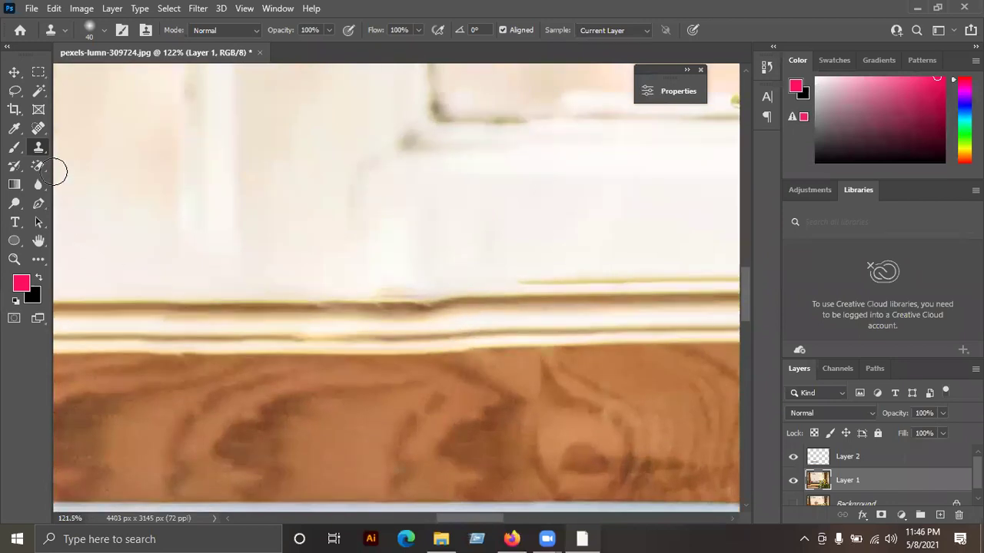
drag(291, 303, 450, 306)
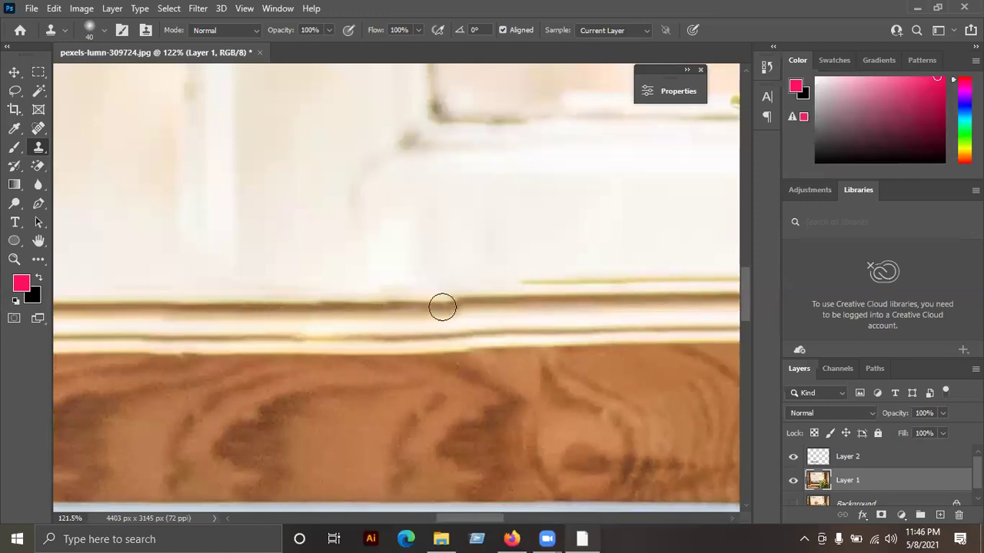
alt+click(526, 293)
drag(449, 304, 369, 315)
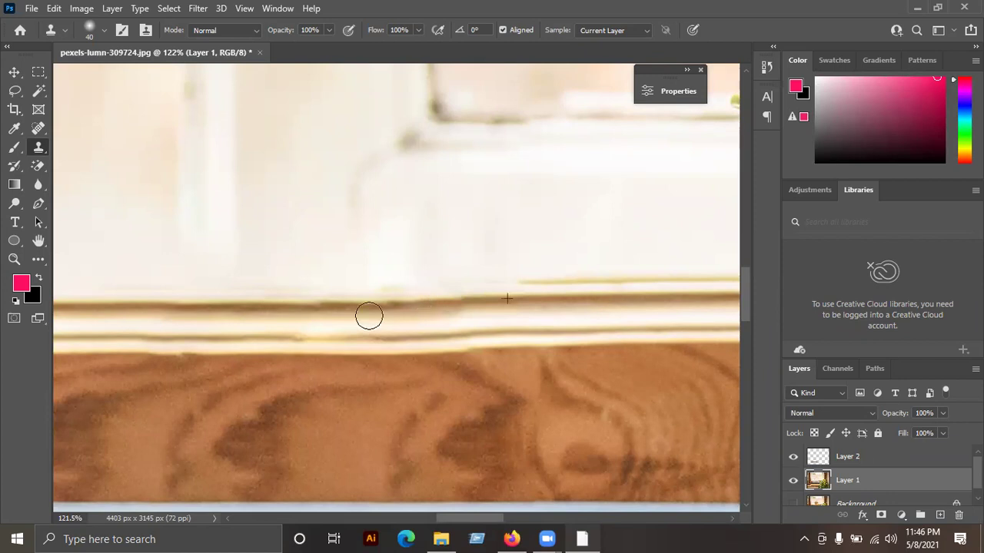
Step: Switch between the Move and Clone Stamp tools while zooming to inspect the smoothed trim
scroll(531, 308, down, 3)
scroll(533, 320, down, 2)
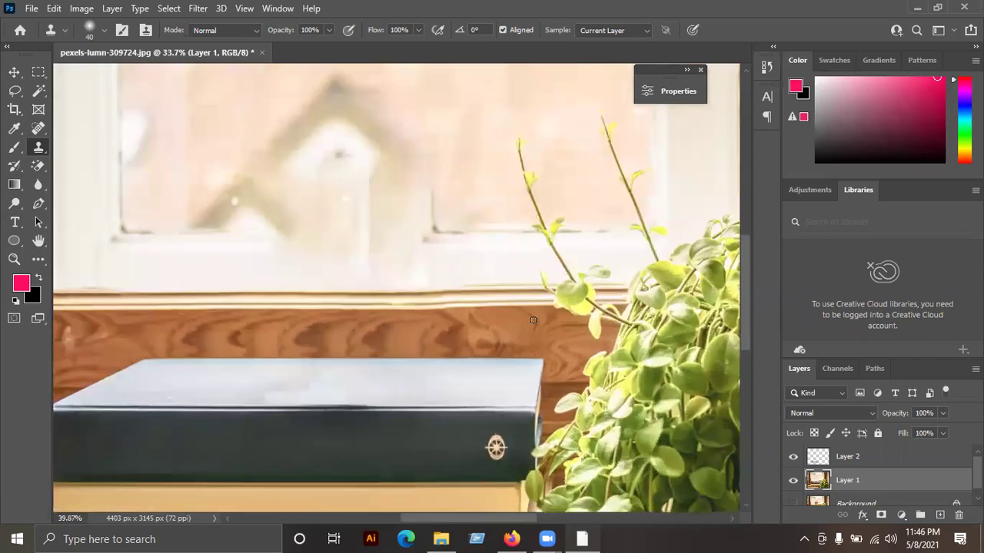
click(15, 72)
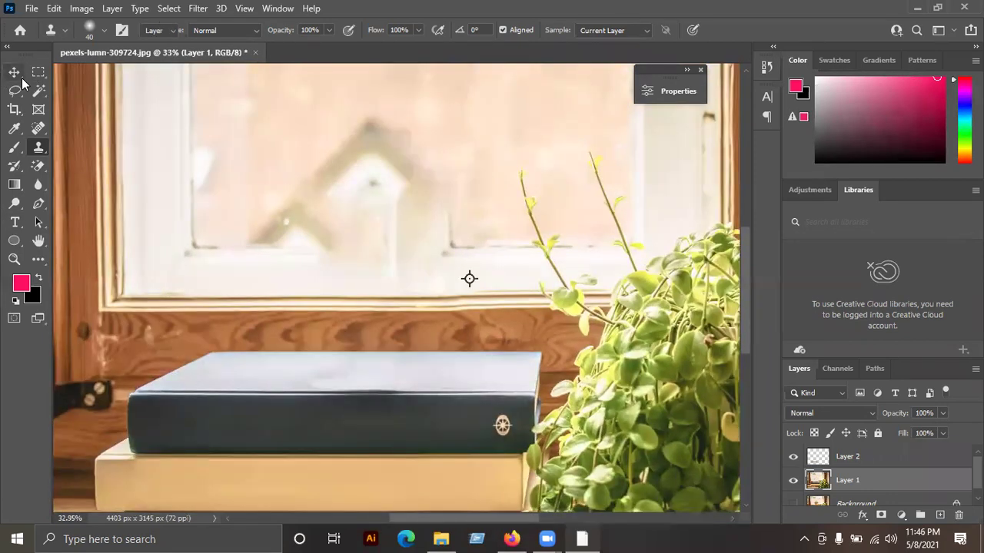
scroll(470, 318, up, 3)
scroll(474, 318, up, 2)
scroll(529, 302, up, 2)
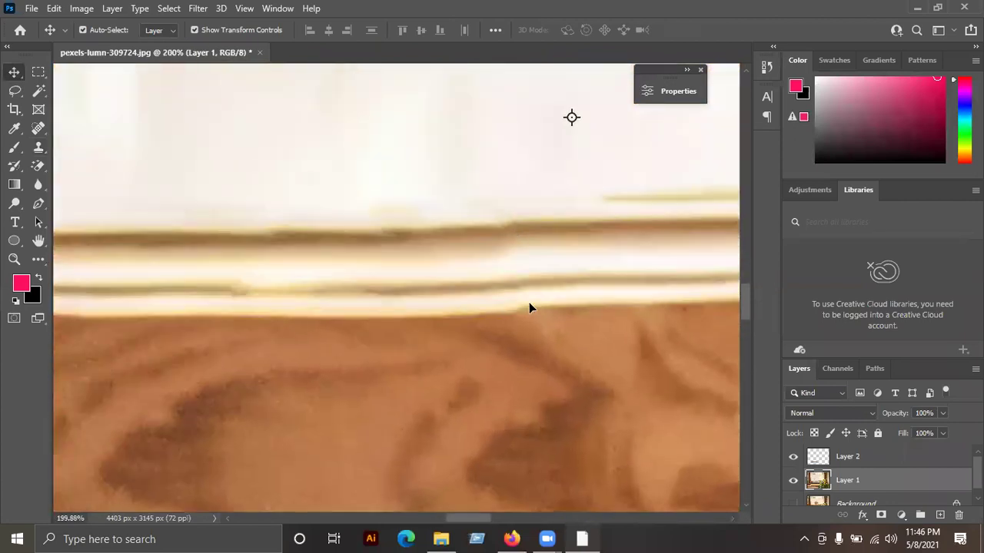
scroll(506, 313, down, 1)
scroll(508, 328, down, 1)
scroll(508, 328, down, 2)
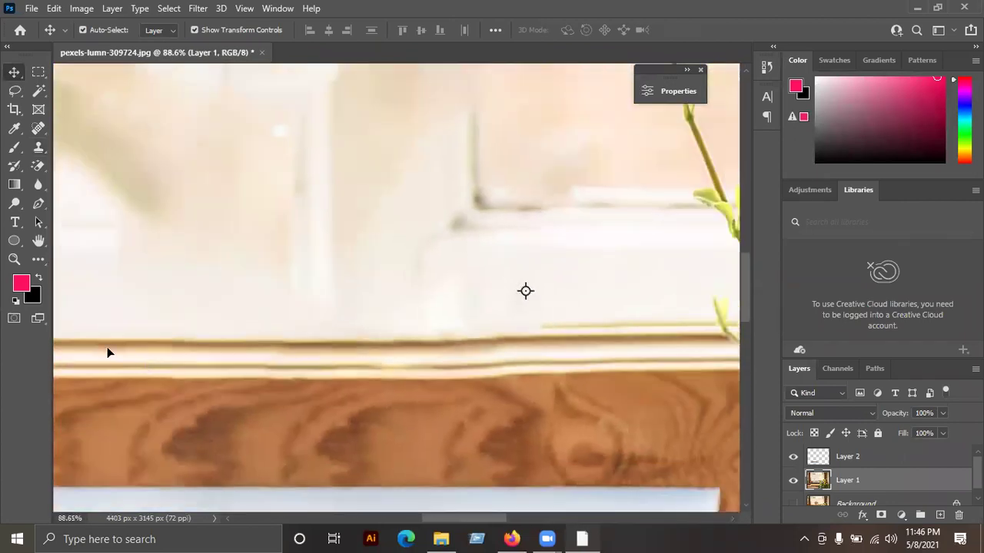
scroll(399, 364, up, 3)
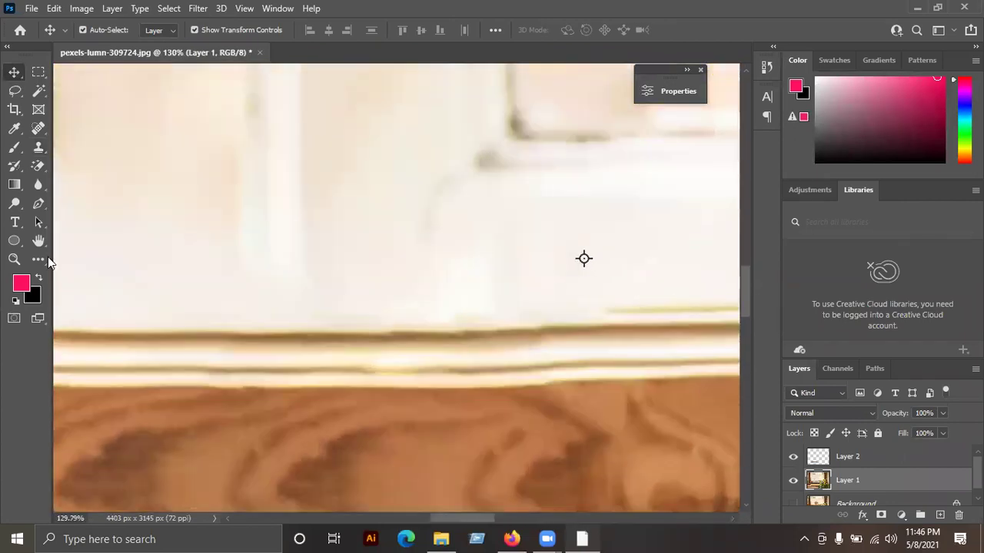
click(38, 151)
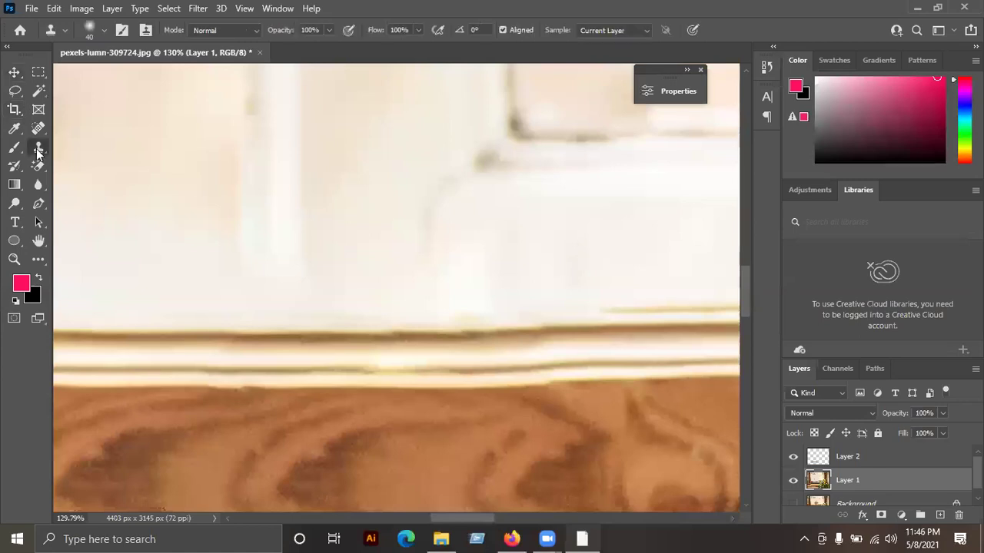
click(14, 72)
scroll(434, 298, down, 2)
scroll(435, 303, down, 2)
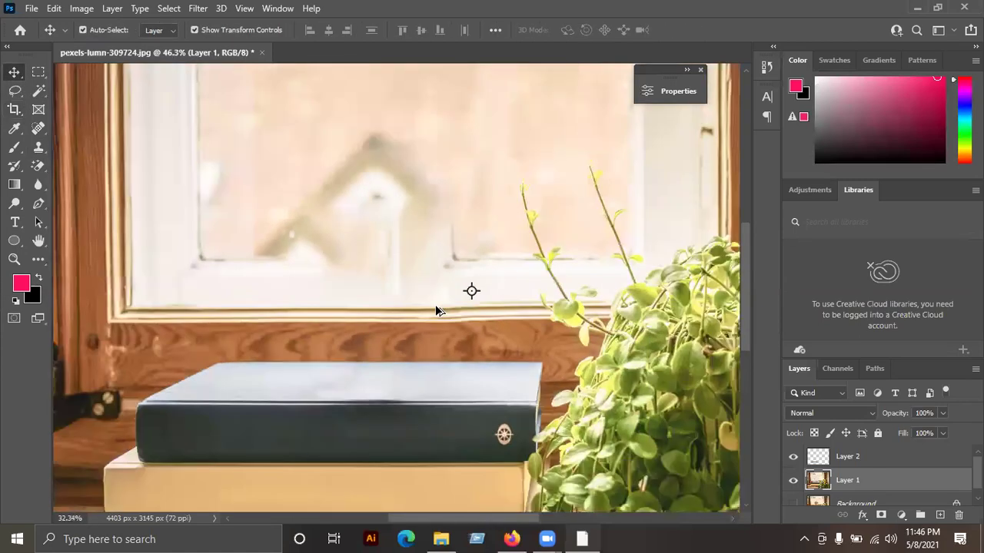
scroll(461, 338, down, 3)
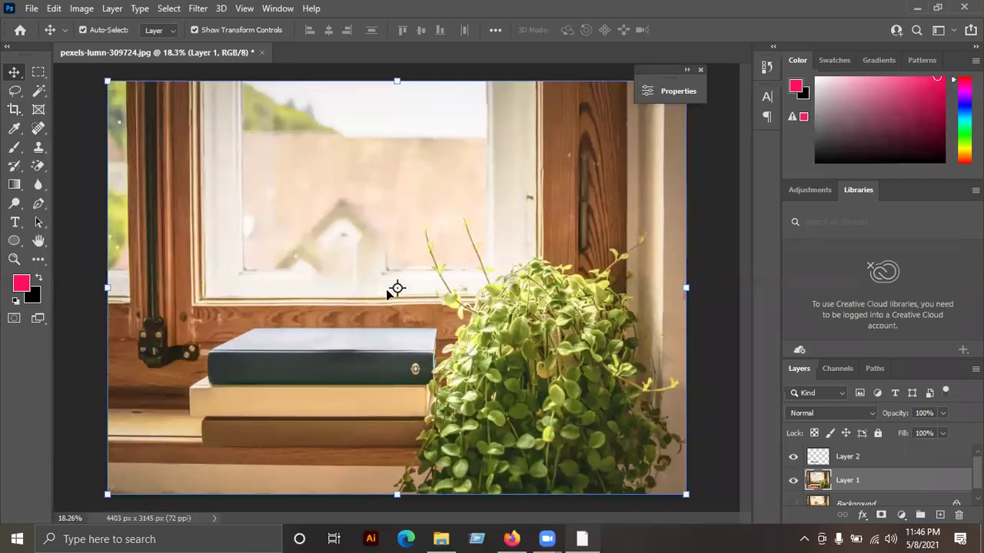
scroll(388, 293, up, 2)
scroll(347, 301, up, 2)
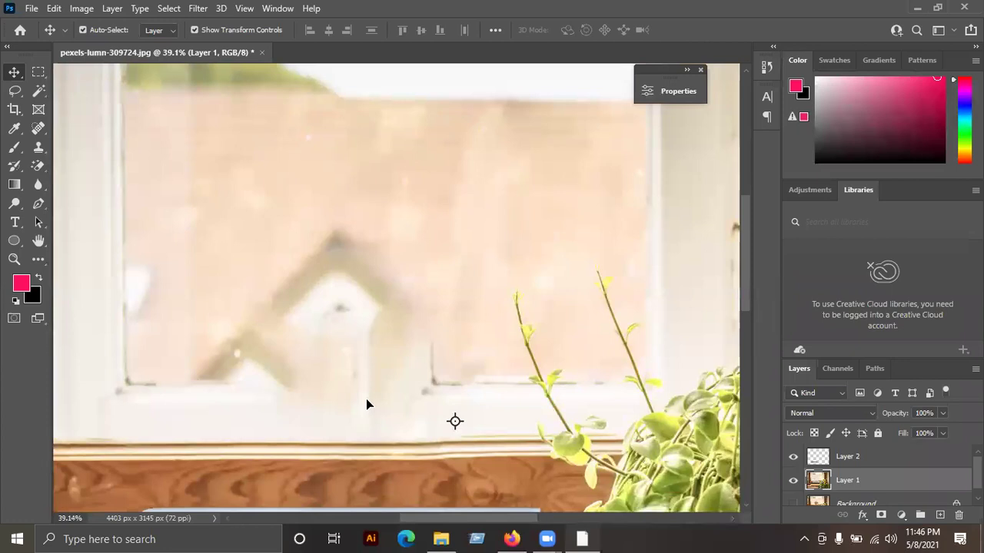
scroll(367, 404, up, 1)
scroll(351, 318, up, 1)
scroll(343, 349, up, 1)
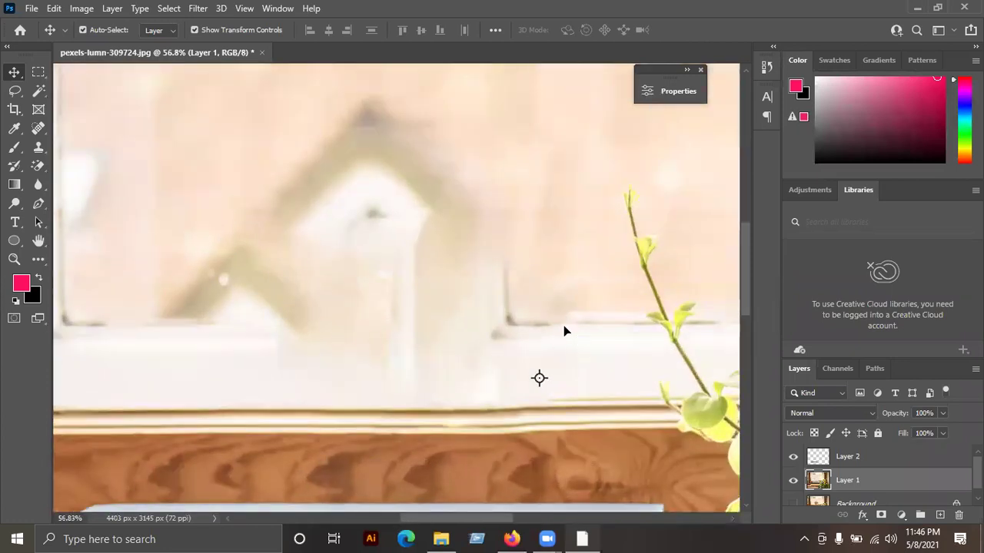
Step: Clone Stamp the white sill below the window into an even, continuous surface
click(46, 148)
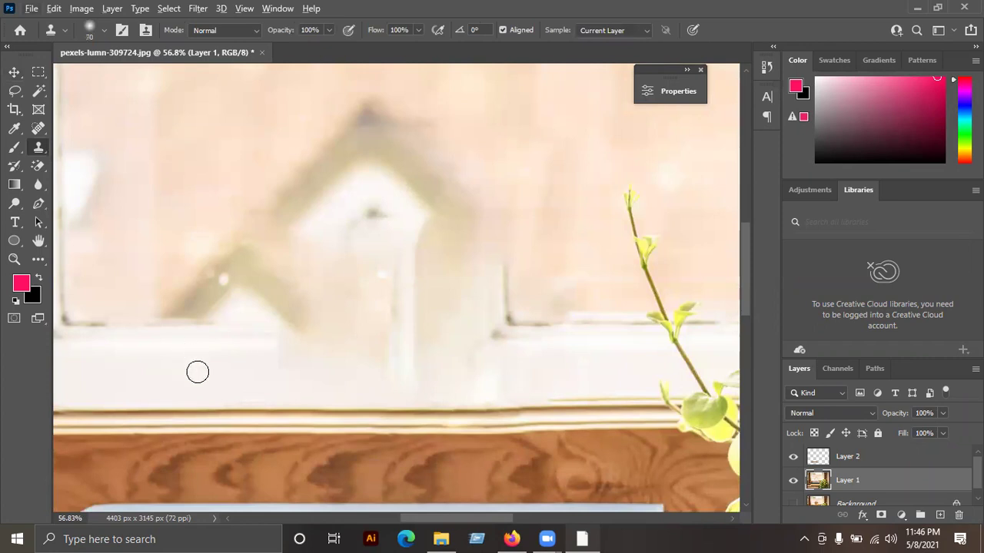
key(alt)
drag(293, 370, 341, 375)
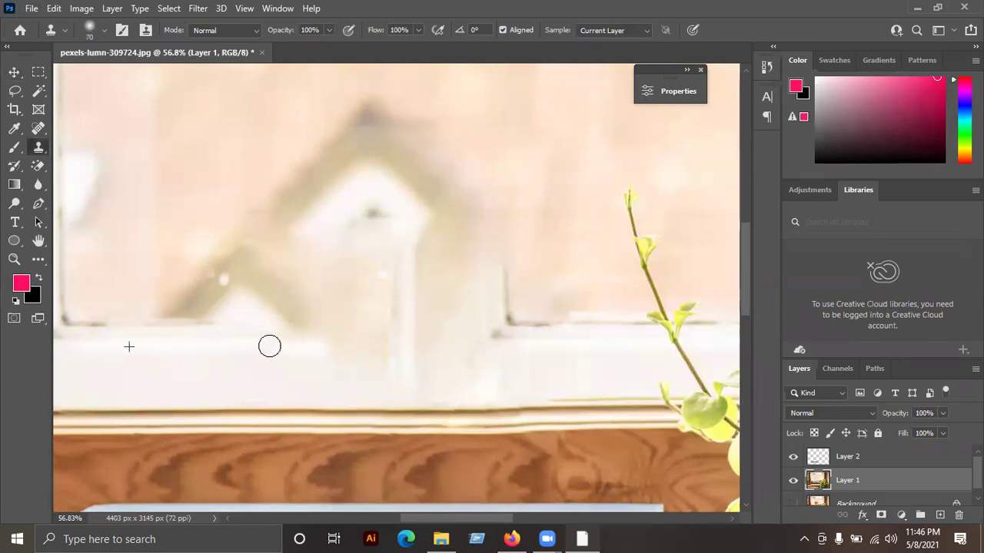
drag(423, 360, 237, 356)
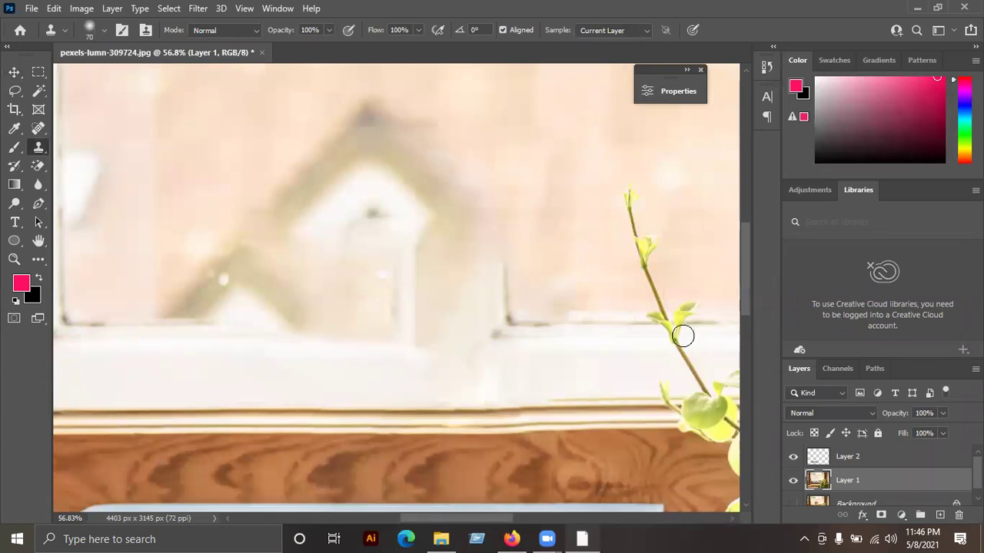
alt+click(306, 355)
drag(492, 345, 433, 346)
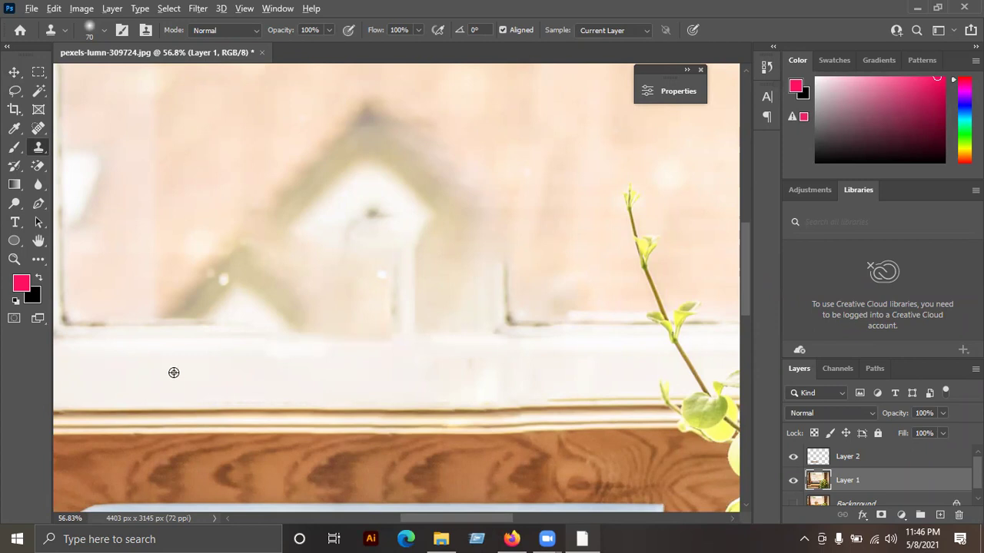
drag(353, 347, 567, 342)
drag(490, 336, 269, 343)
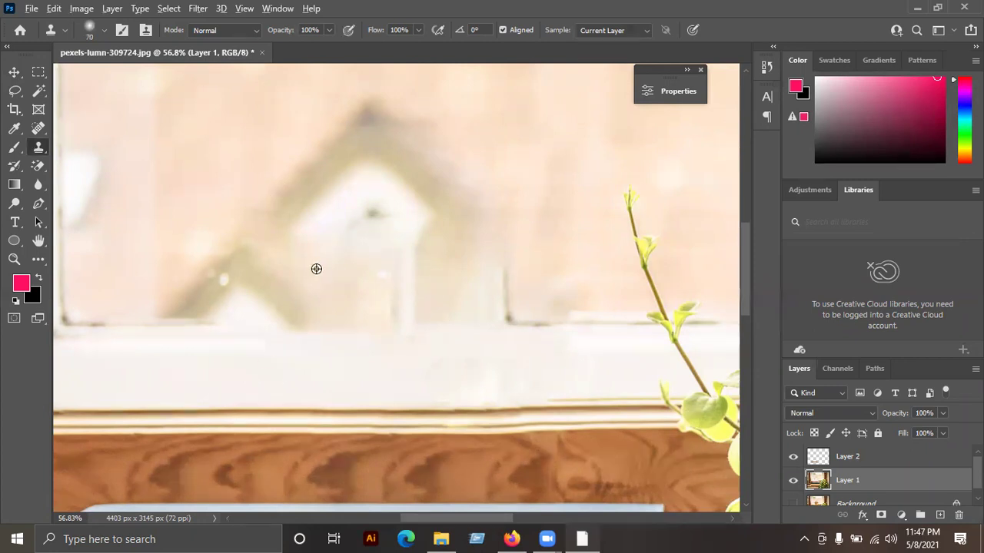
Step: Clone away the dark specks on the blurred house shape behind the glass, then zoom out
alt+click(361, 175)
drag(374, 213, 346, 273)
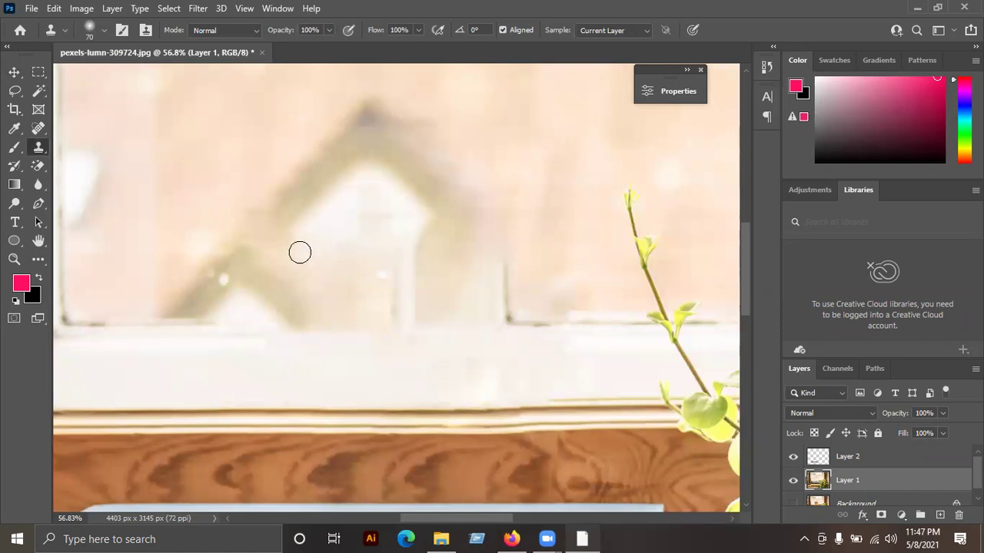
alt+click(189, 376)
scroll(381, 323, down, 3)
scroll(396, 377, down, 2)
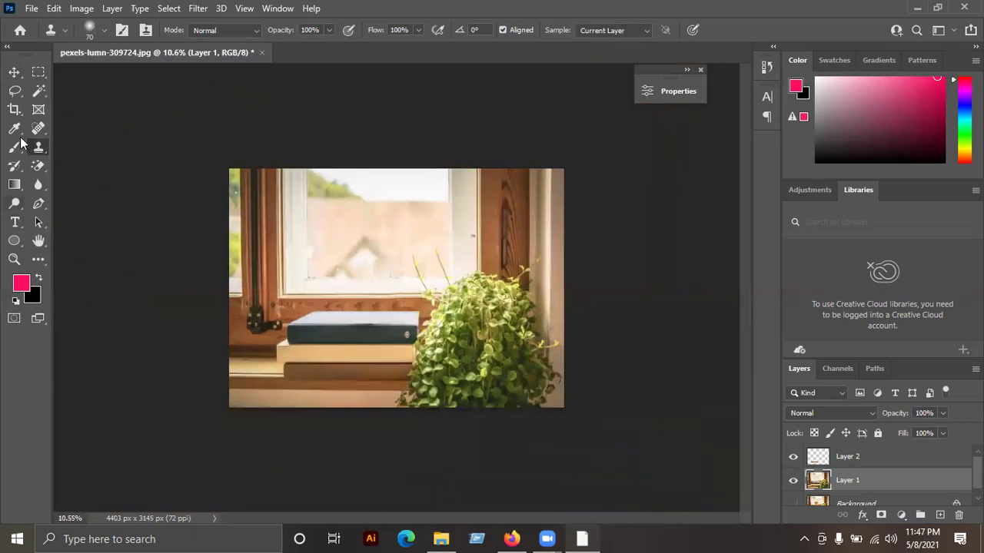
Step: Unlock the Background as Layer 0 and move it above Layers 1 and 2
click(14, 72)
click(84, 109)
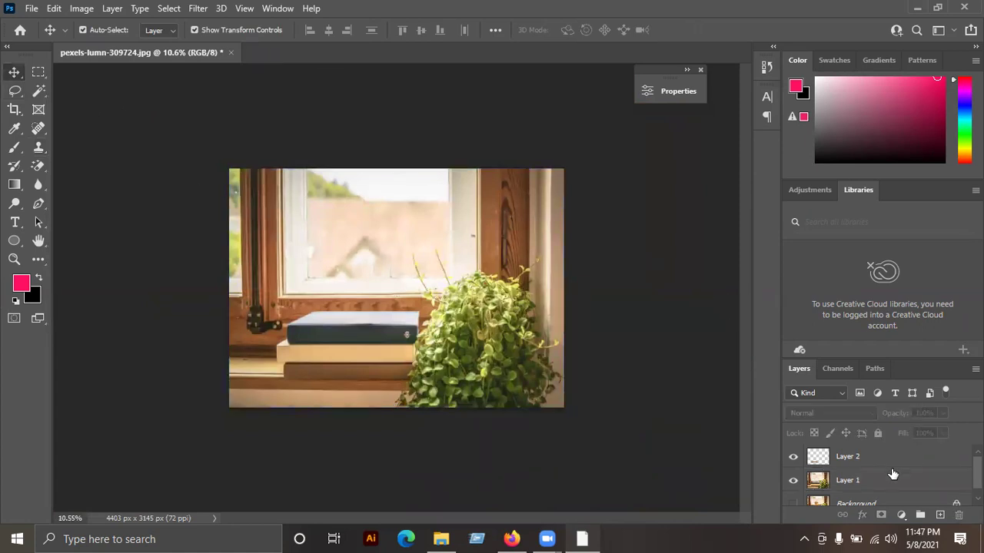
click(888, 462)
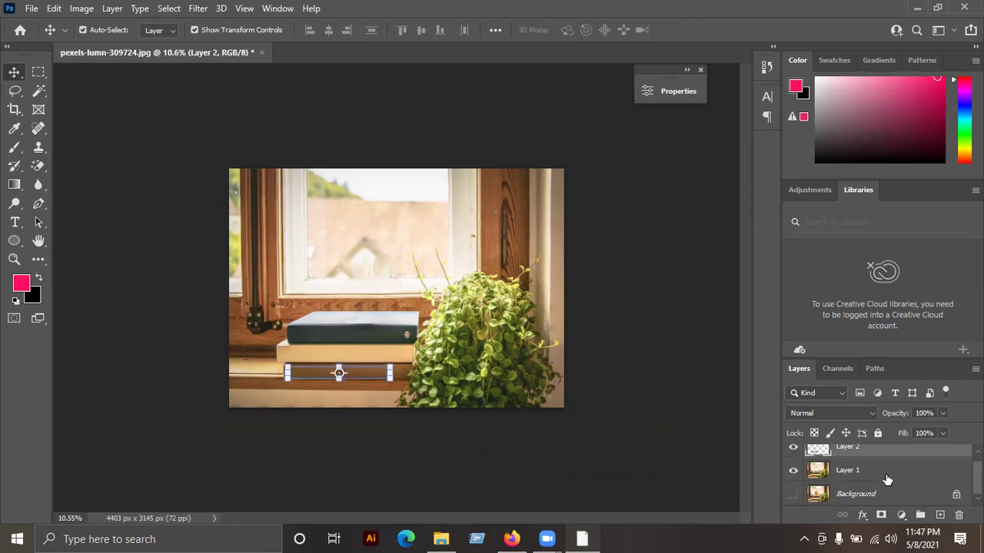
shift+click(887, 480)
scroll(887, 480, down, 1)
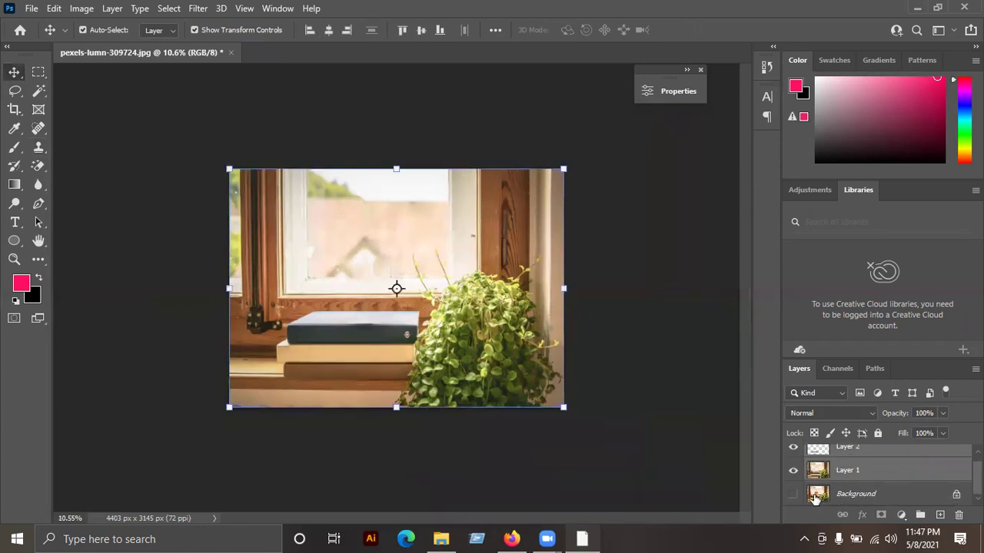
click(953, 492)
drag(922, 501, 934, 450)
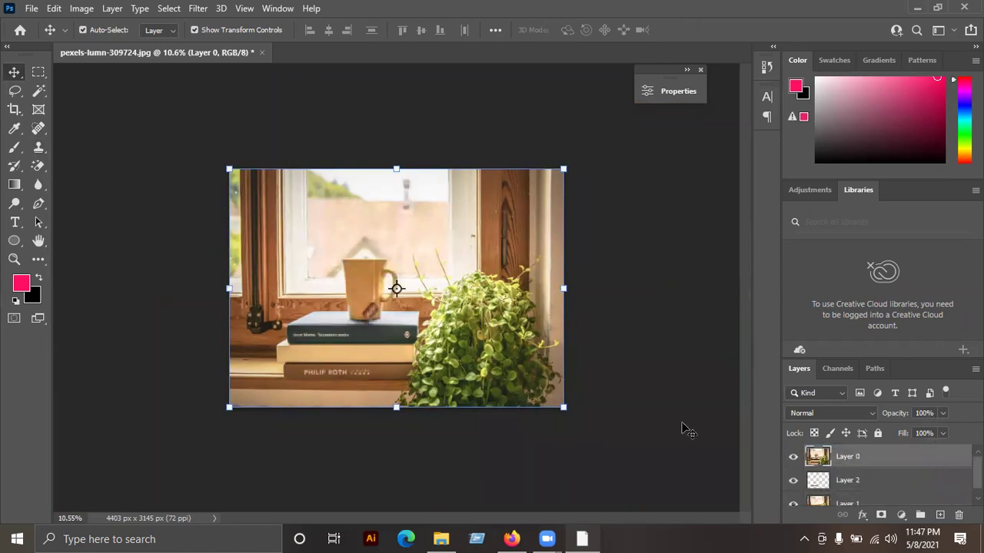
Step: Toggle Layer 0's visibility to compare before and after, leaving it hidden
click(793, 458)
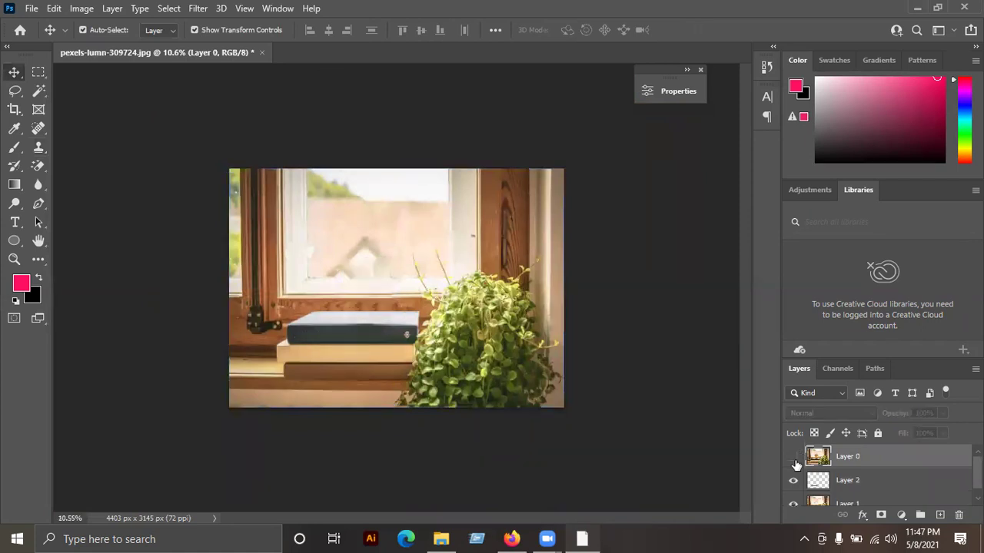
click(794, 459)
click(794, 459)
click(794, 459)
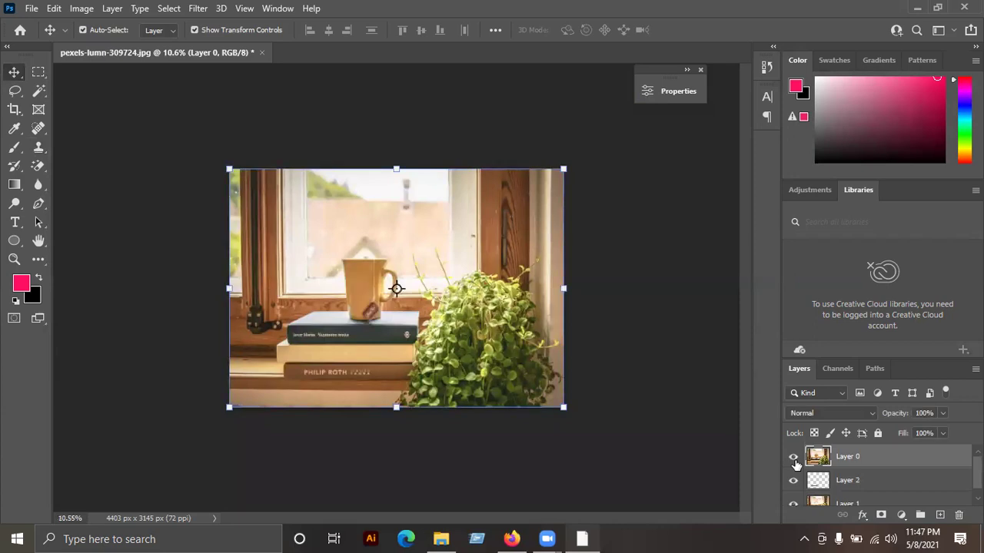
click(794, 459)
click(794, 459)
click(794, 458)
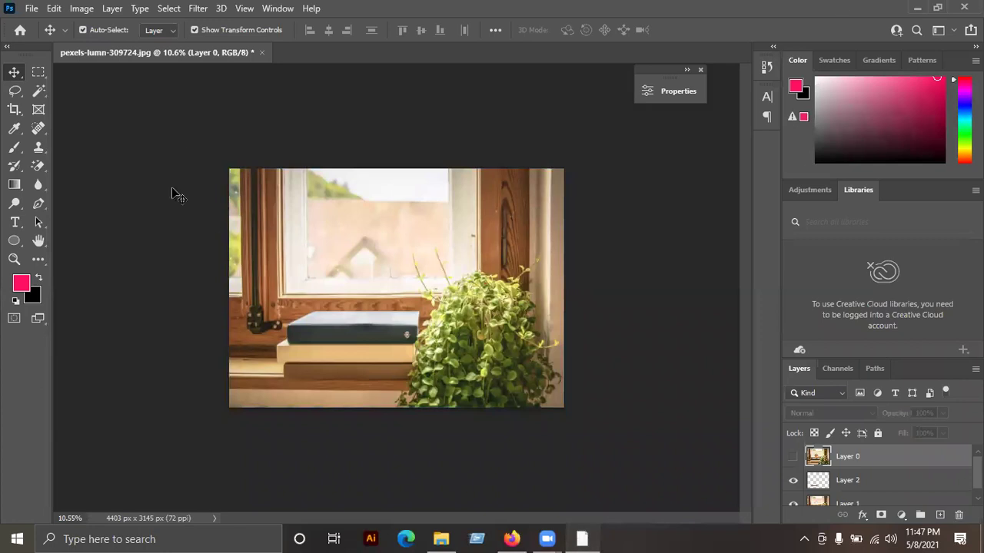
Step: Close the document without saving and select Causes-of-Yellow-Teeth.jpg in the refreshed Downloads folder
click(261, 52)
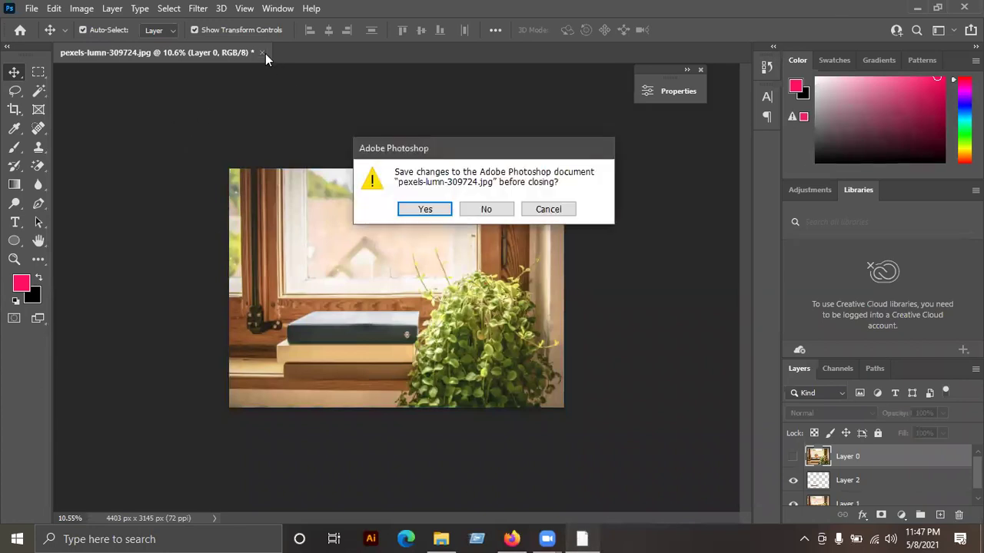
click(487, 209)
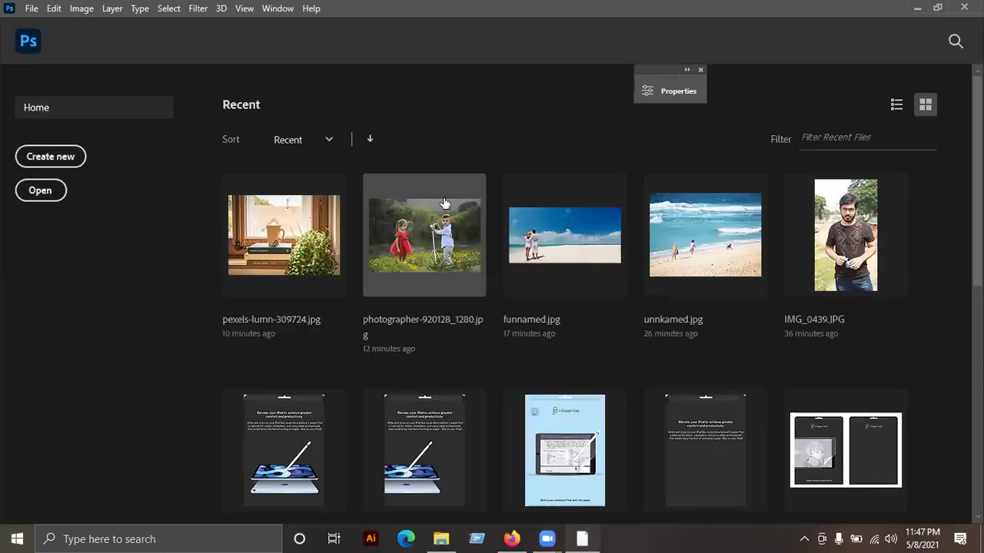
click(915, 9)
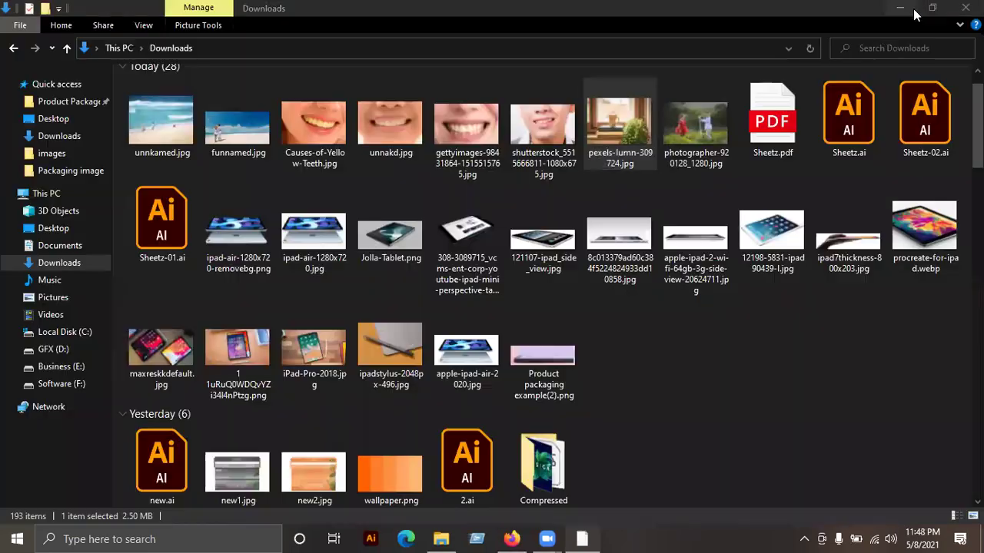
right_click(754, 297)
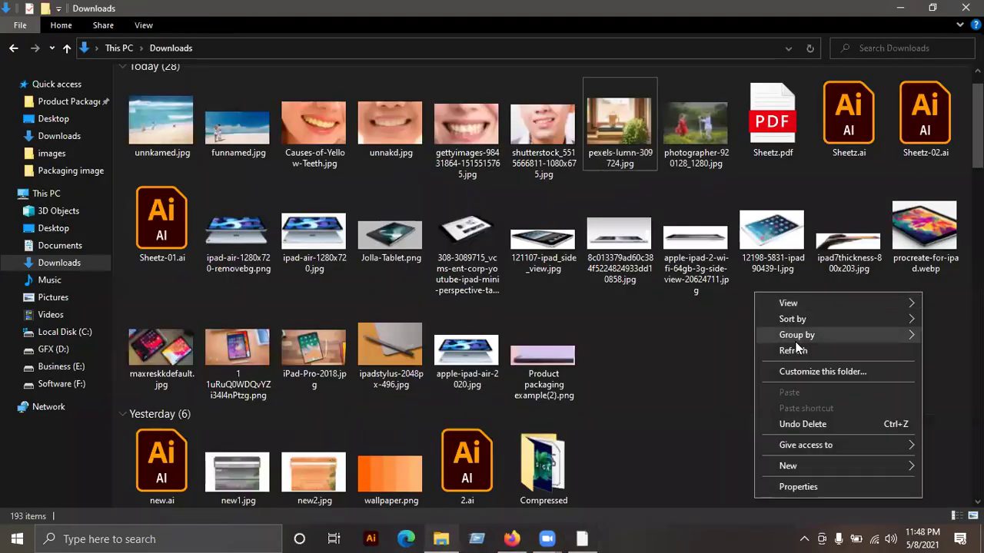
click(792, 349)
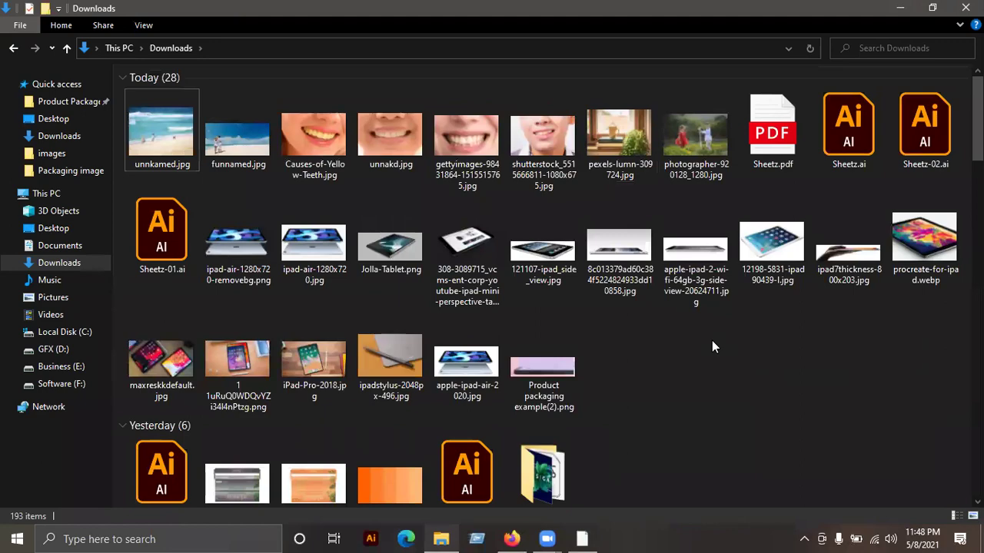
click(319, 168)
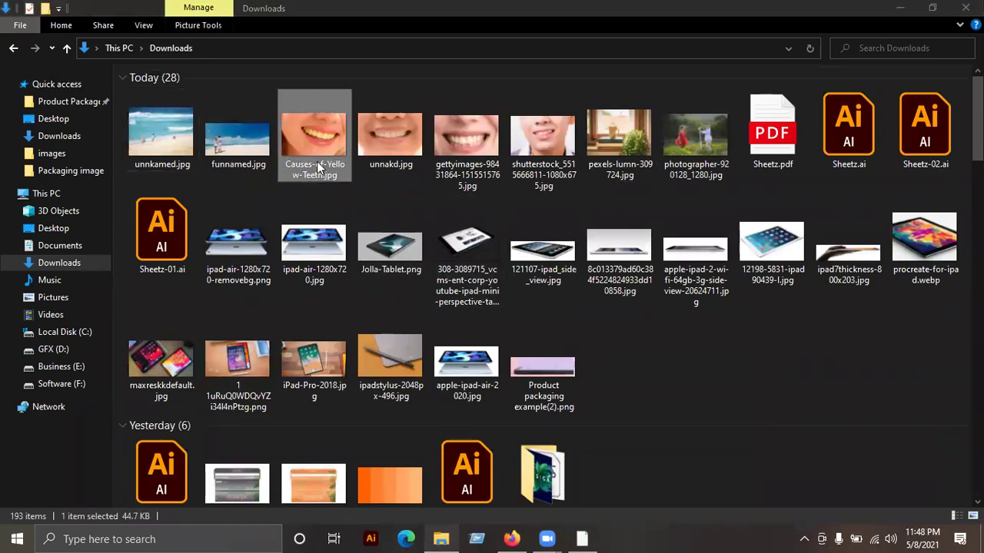
Step: View Causes-of-Yellow-Teeth.jpg in Photo Viewer, flipping to unnakd.jpg and back to compare
double_click(319, 167)
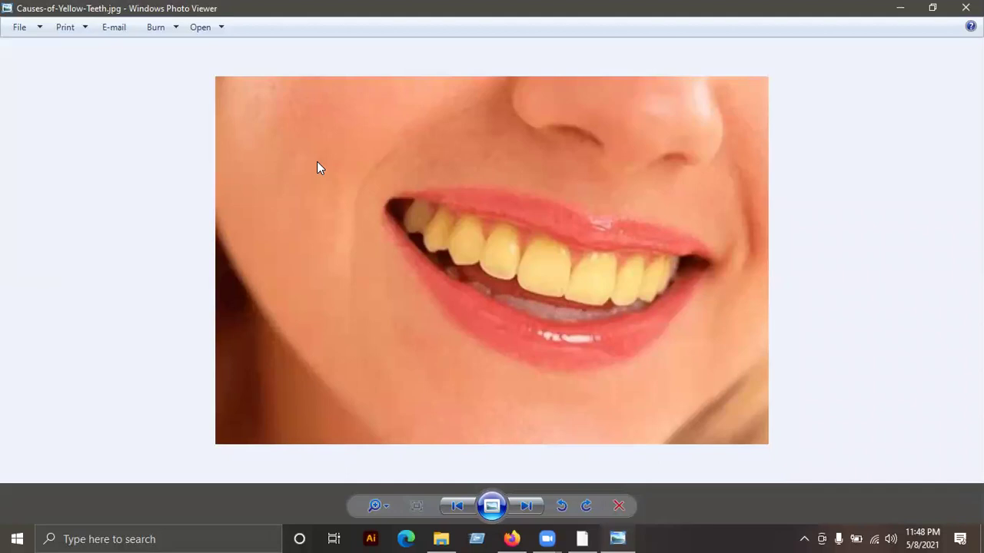
key(Right)
key(Right)
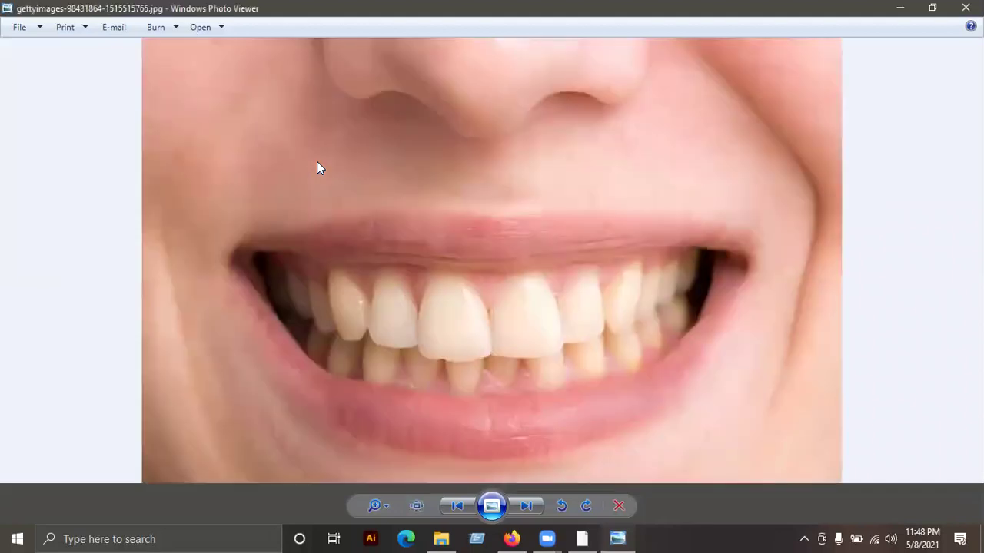
key(Right)
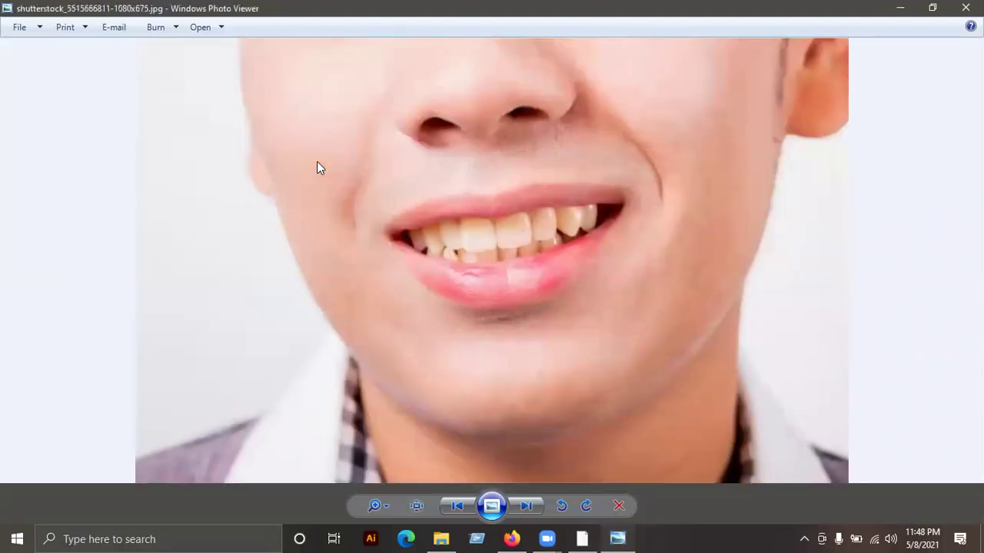
key(Left)
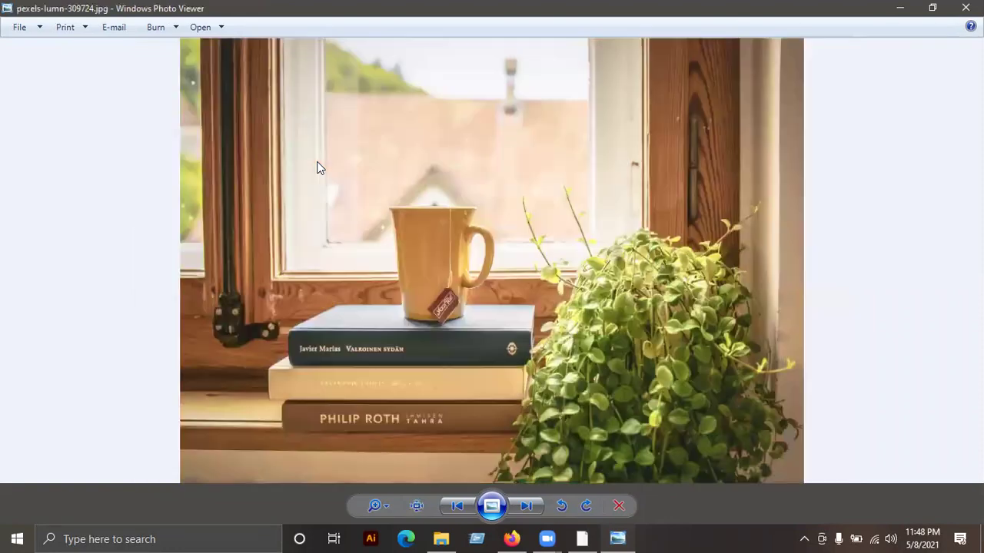
key(Left)
key(Left)
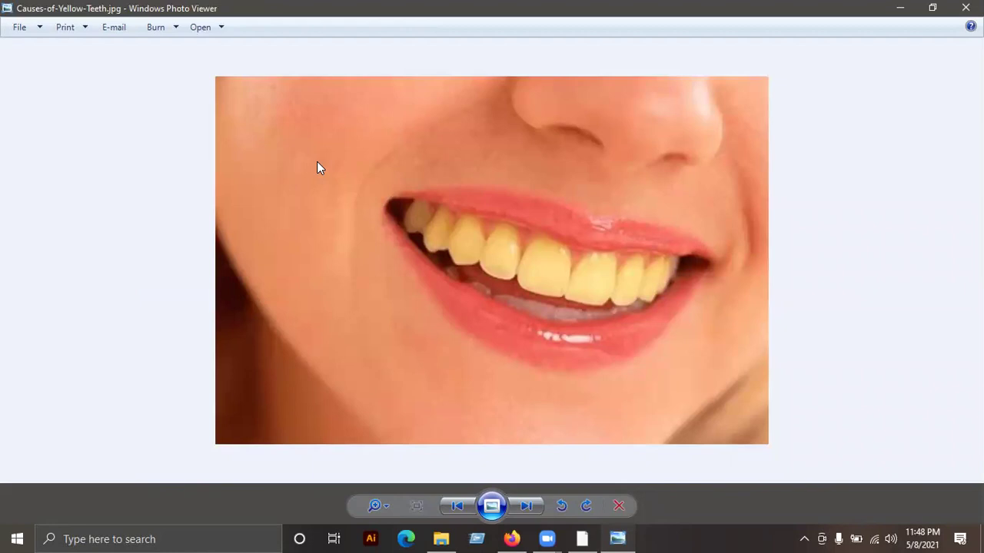
key(Right)
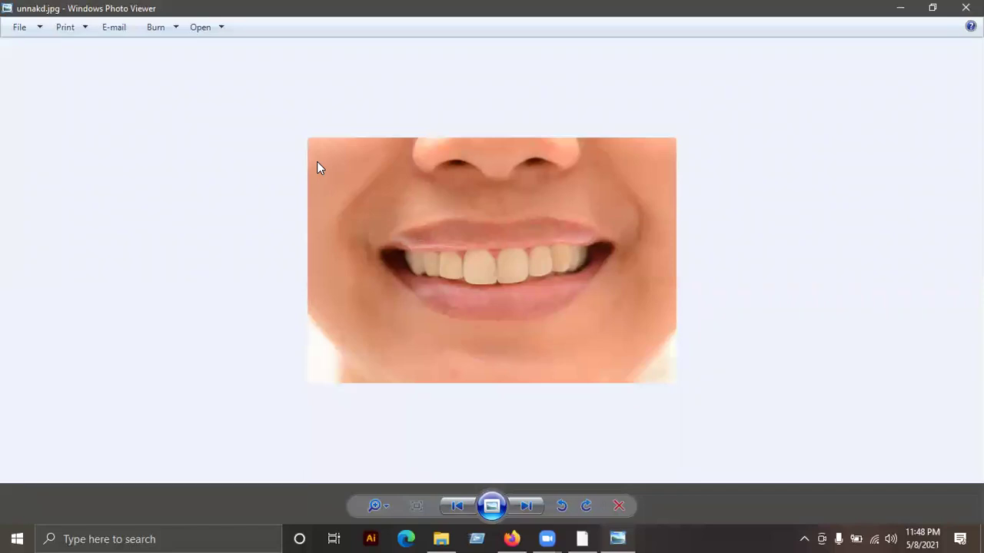
key(Right)
key(Left)
key(Left)
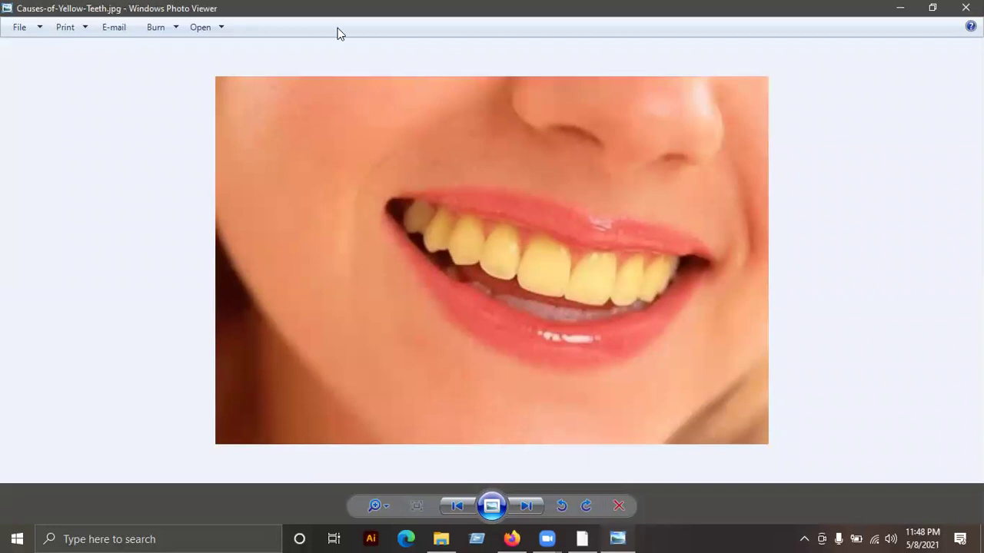
Step: Load Causes-of-Yellow-Teeth.jpg into Photoshop and unlock its Background into an editable Layer 0
key(alt+F4)
mouse_move(299, 129)
mouse_down()
mouse_move(498, 400)
mouse_move(848, 31)
mouse_move(858, 5)
mouse_up()
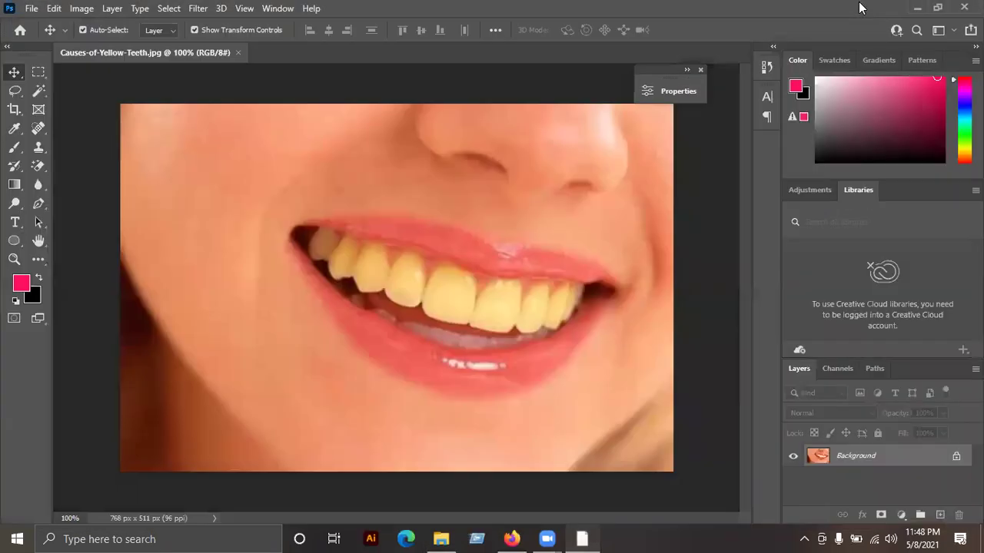
click(700, 70)
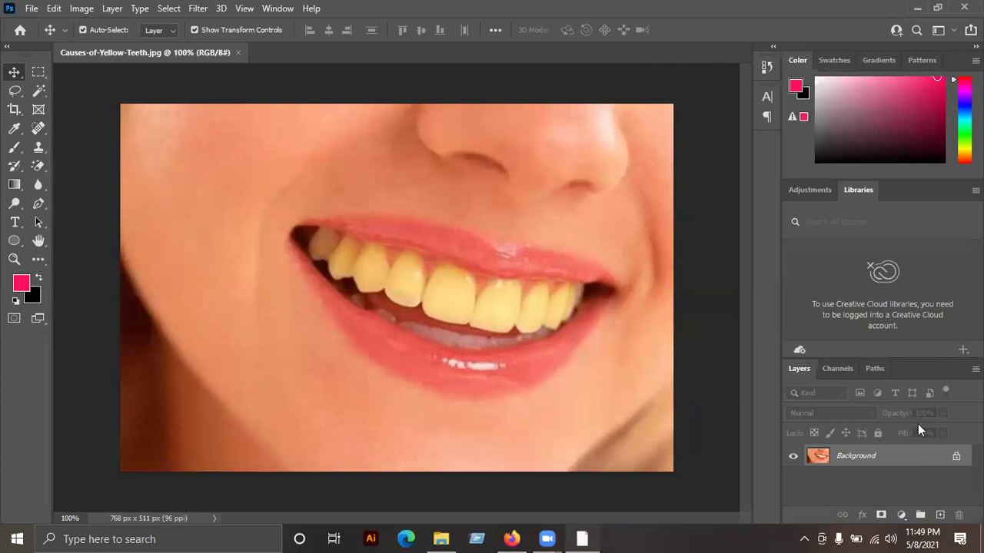
click(955, 459)
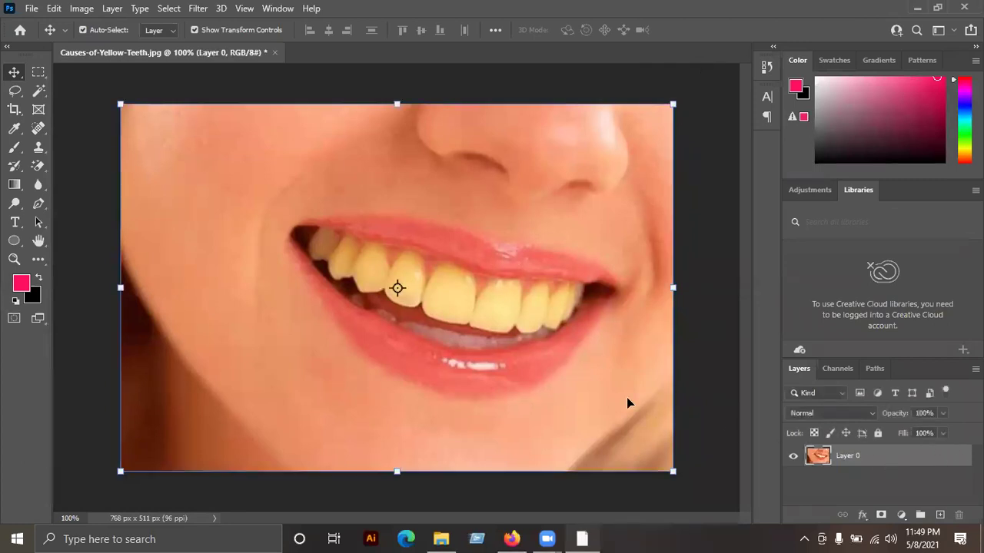
click(684, 315)
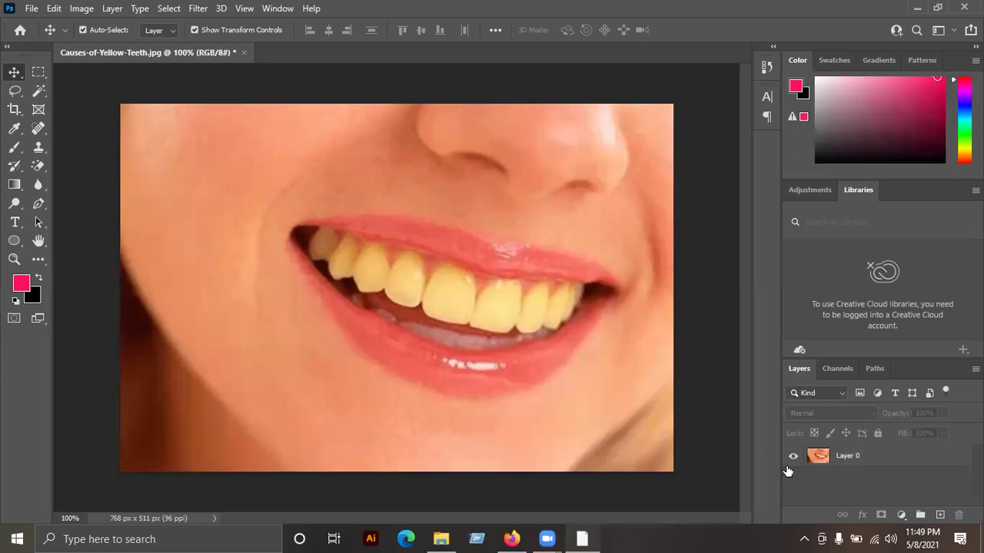
key(ctrl+z)
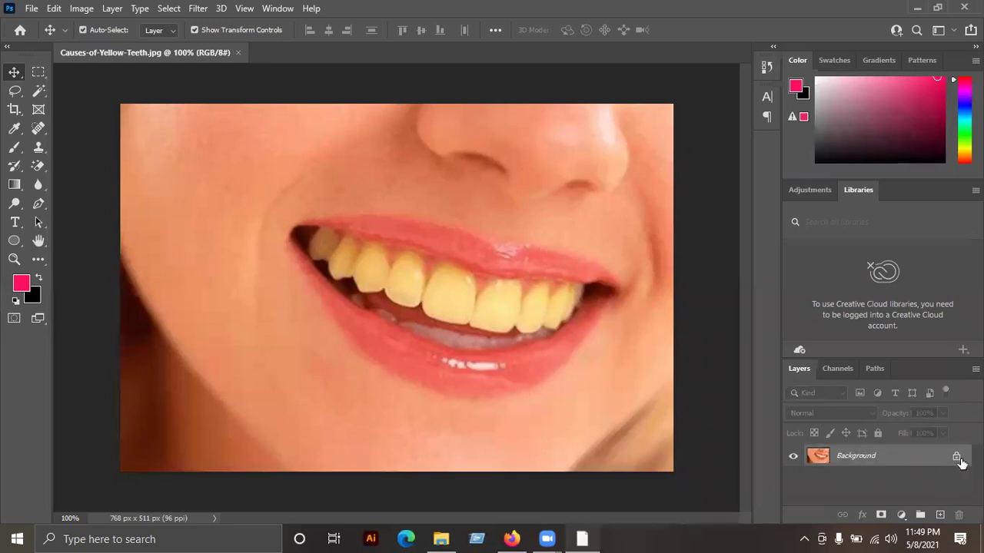
click(957, 458)
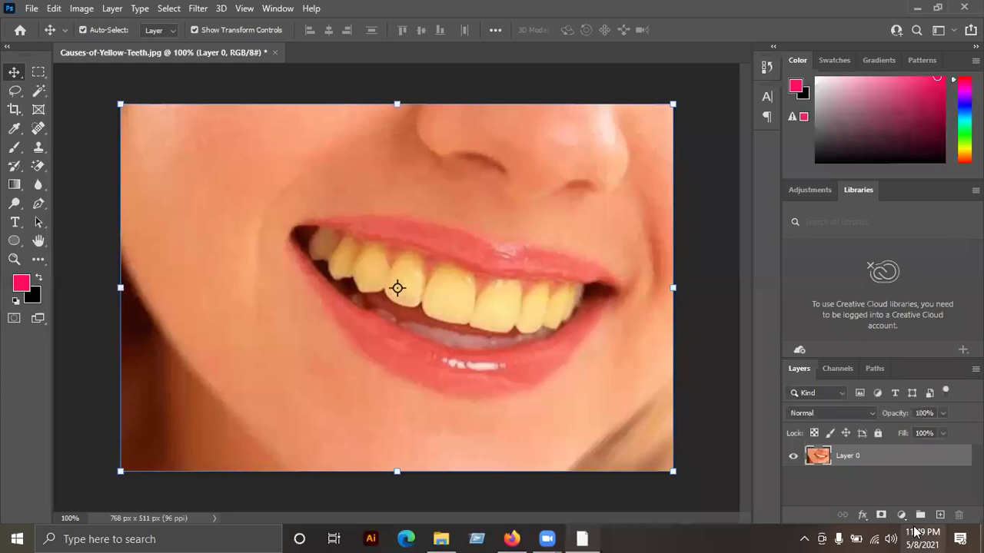
click(15, 91)
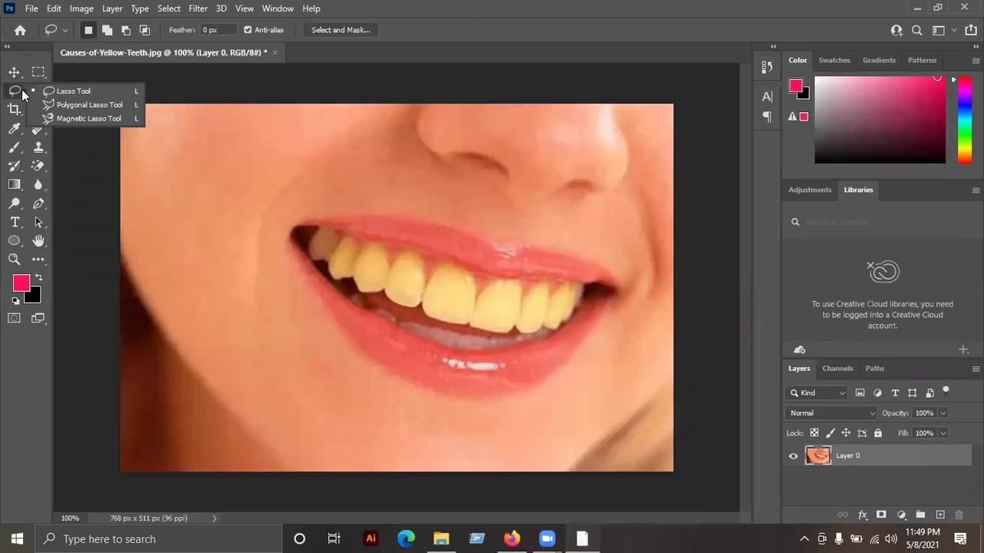
Step: Trace the upper gum line and left side of the teeth with Polygonal Lasso points
click(65, 107)
scroll(485, 283, up, 1)
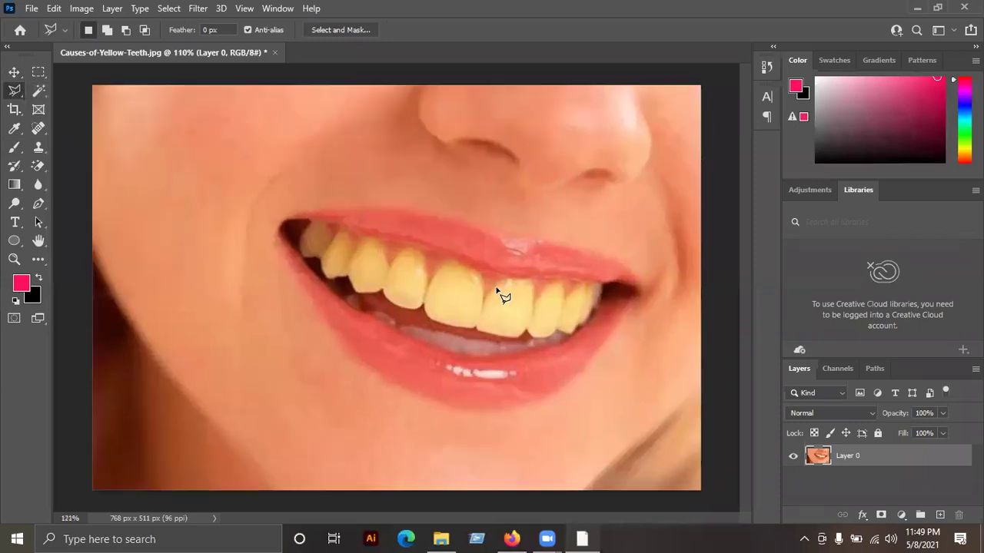
scroll(538, 291, up, 4)
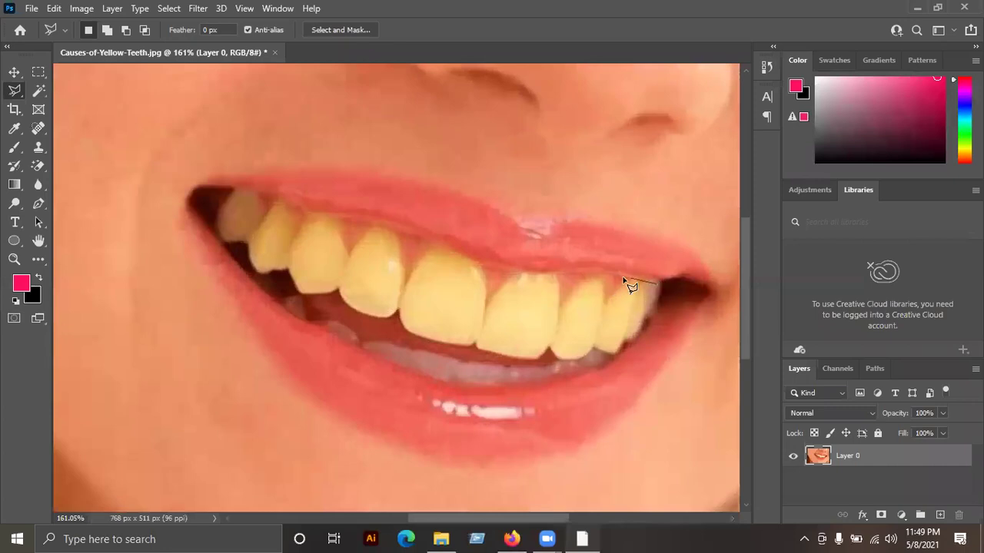
click(655, 283)
click(519, 274)
click(369, 224)
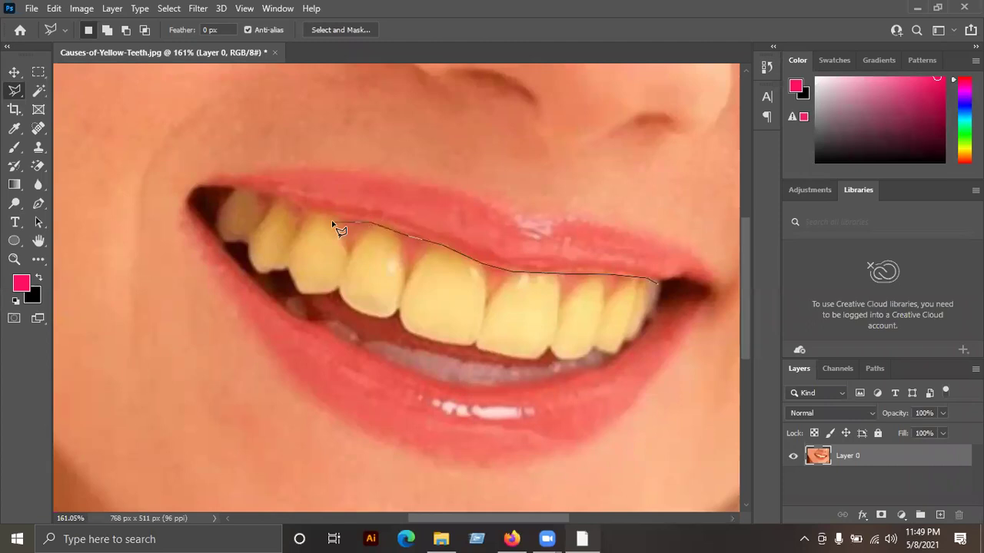
click(296, 209)
click(229, 188)
click(212, 221)
click(222, 248)
click(246, 262)
click(259, 284)
click(285, 298)
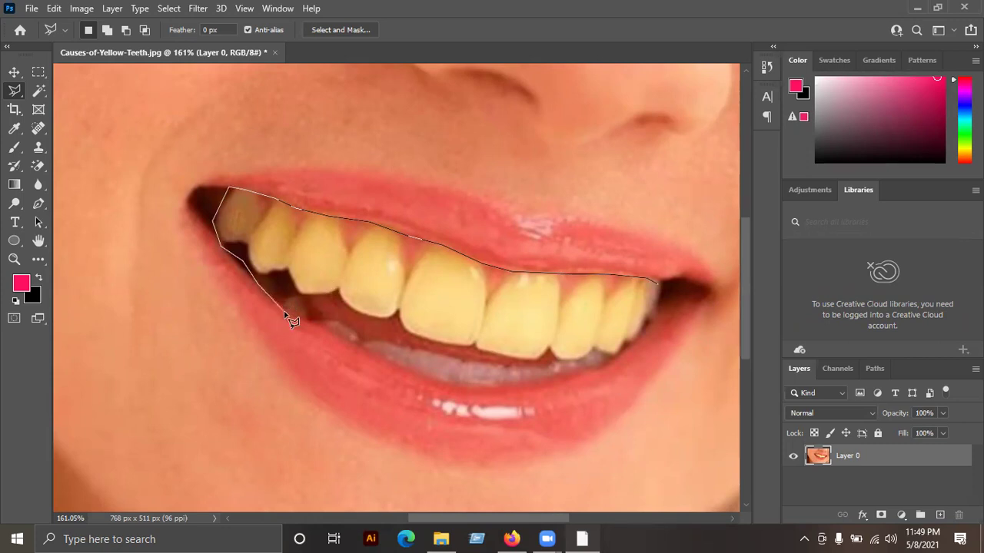
Step: Finish the teeth outline along the lower lip and copy the selection to Layer 1
click(305, 325)
click(331, 324)
click(389, 363)
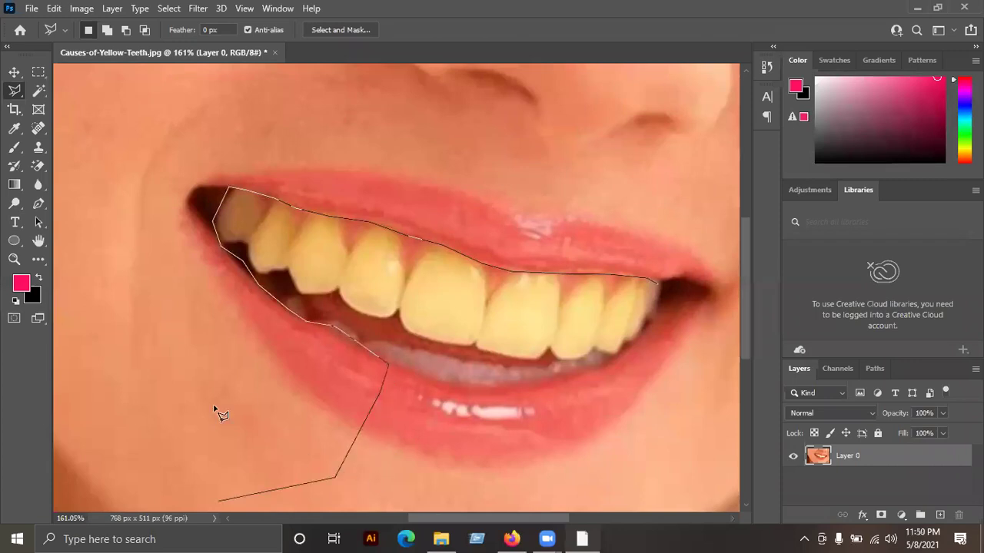
scroll(231, 415, down, 1)
click(379, 379)
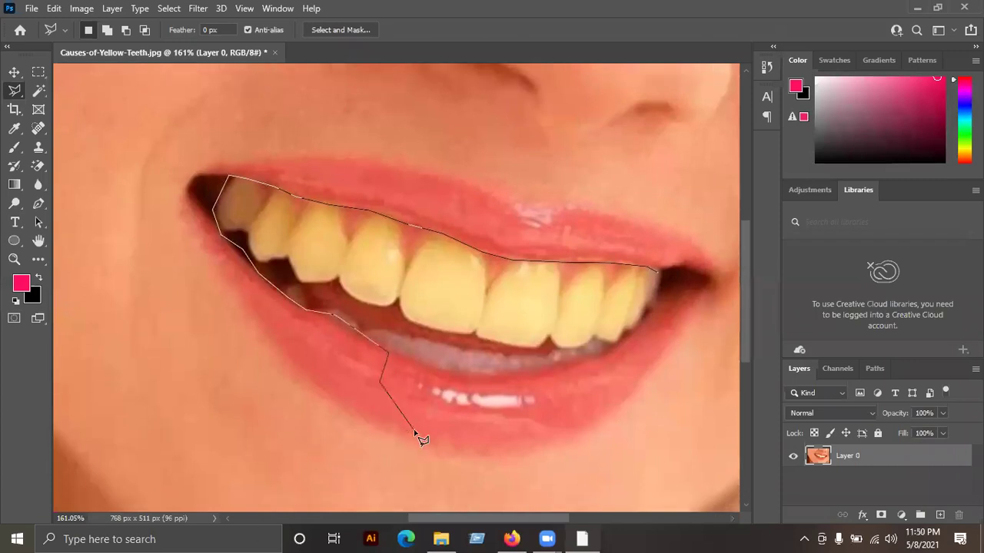
click(383, 346)
click(454, 373)
click(551, 369)
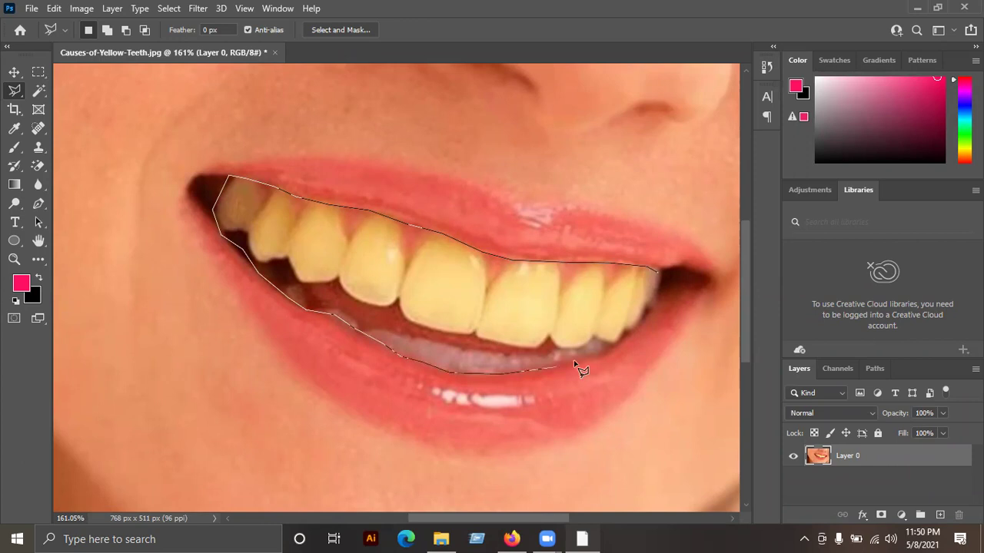
click(624, 343)
click(645, 324)
click(663, 278)
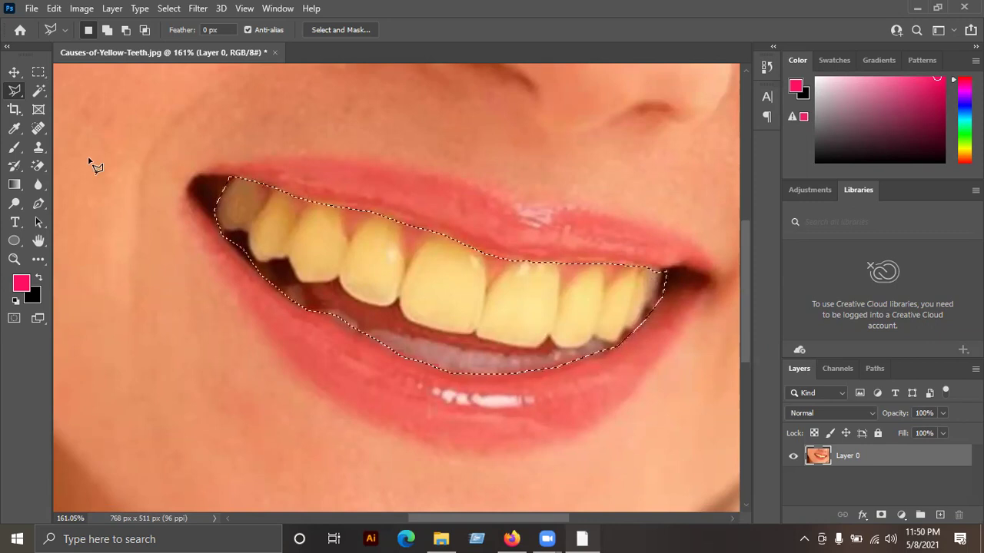
key(ctrl+j)
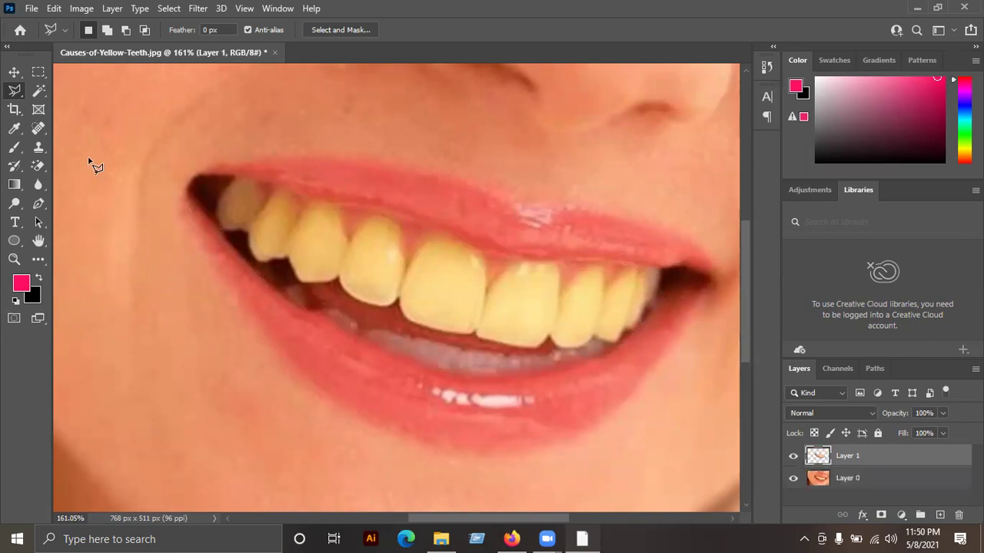
Step: Rename Layer 1 to 'teeth' and Layer 0 to 'object', then select the teeth layer
click(14, 74)
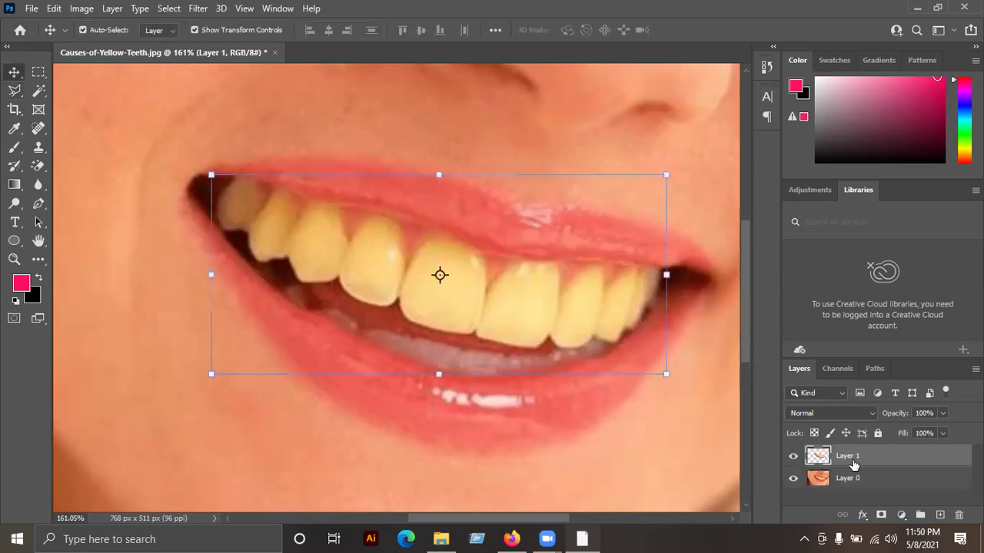
double_click(845, 457)
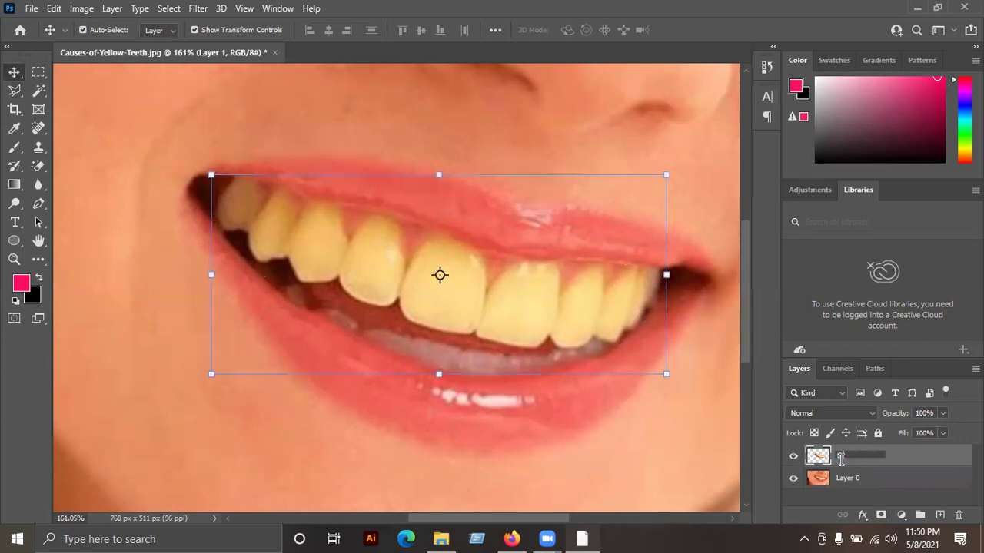
text(teeth)
key(Return)
double_click(848, 478)
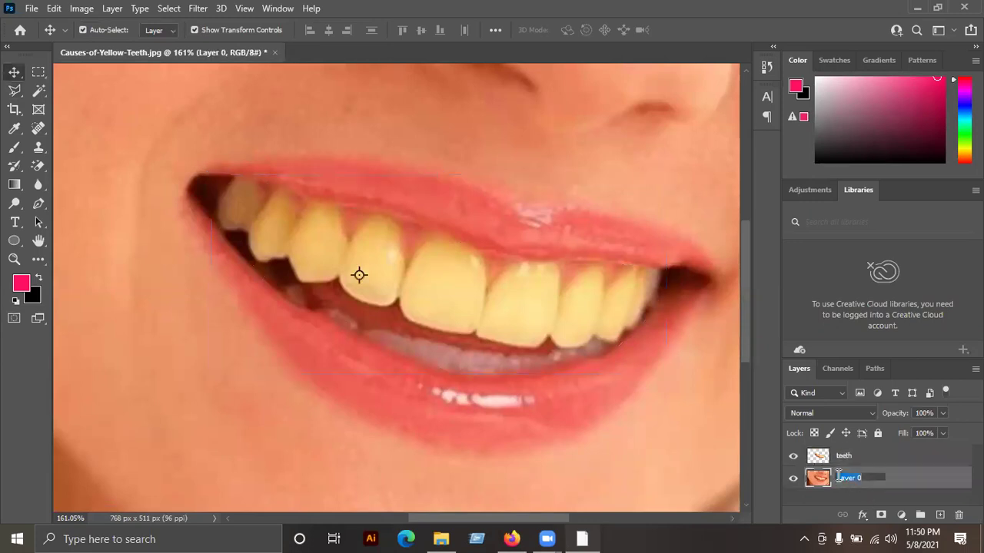
text(wo)
key(BackSpace)
key(BackSpace)
text(object)
key(Return)
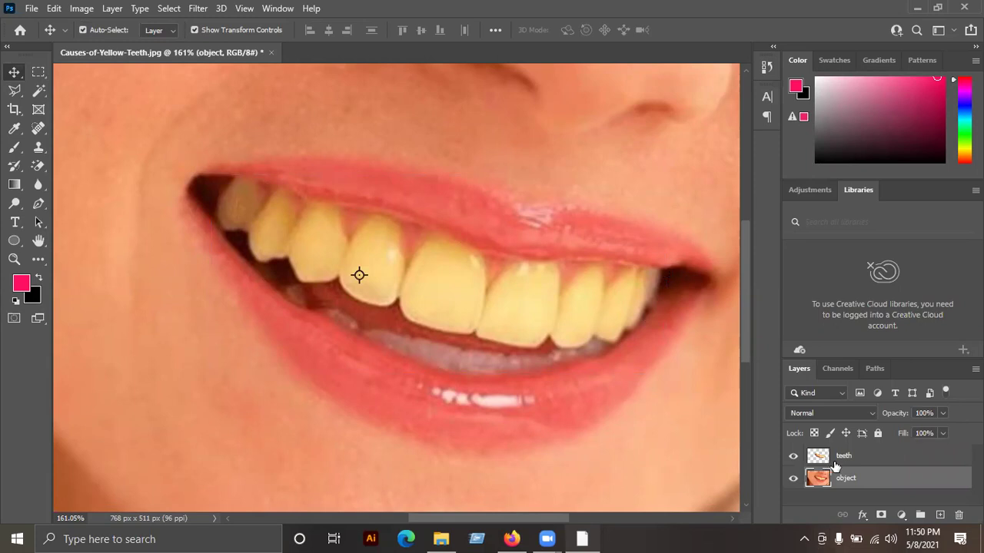
click(835, 465)
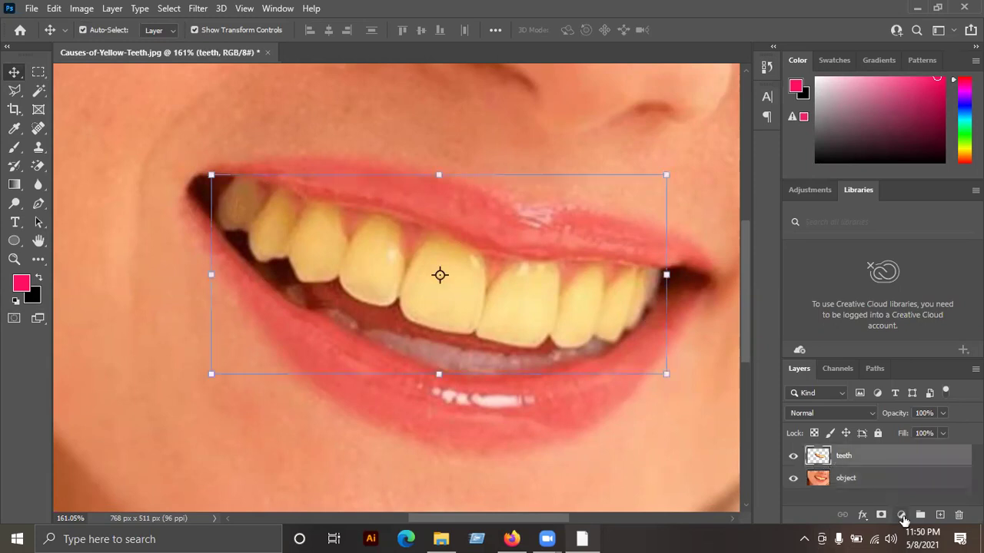
Step: Add a Hue/Saturation adjustment layer clipped to the teeth layer, floating its settings off the canvas
click(903, 520)
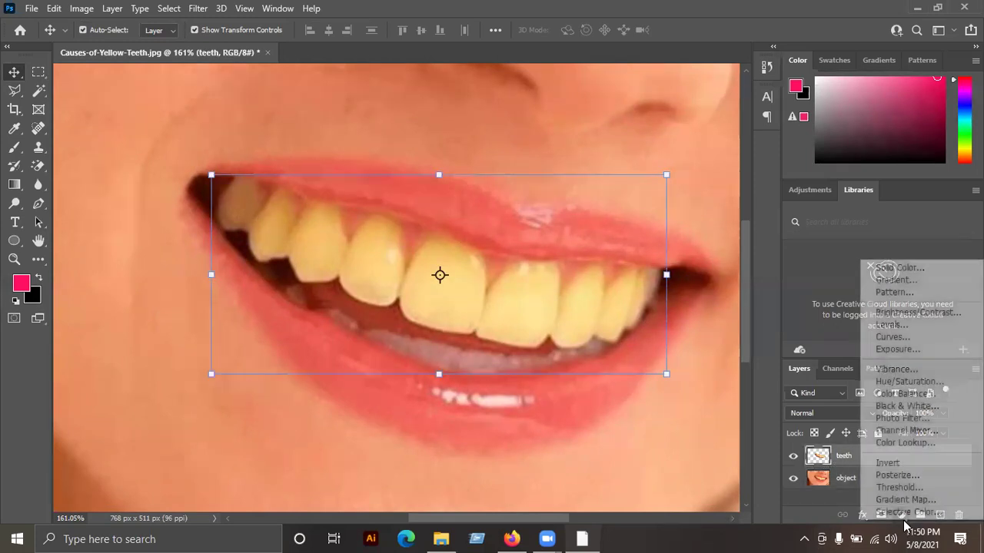
click(903, 382)
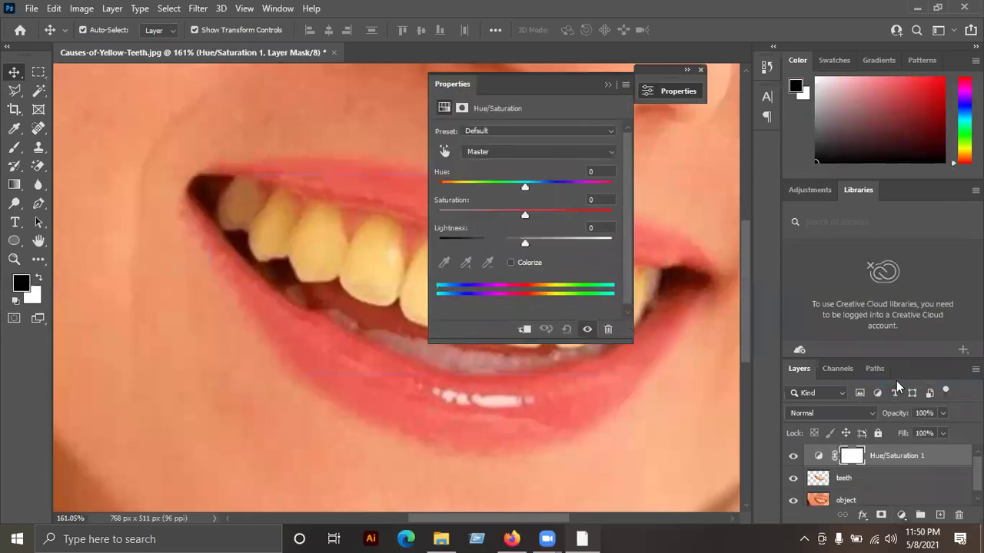
mouse_move(484, 81)
mouse_down()
mouse_move(620, 131)
mouse_move(887, 195)
mouse_up()
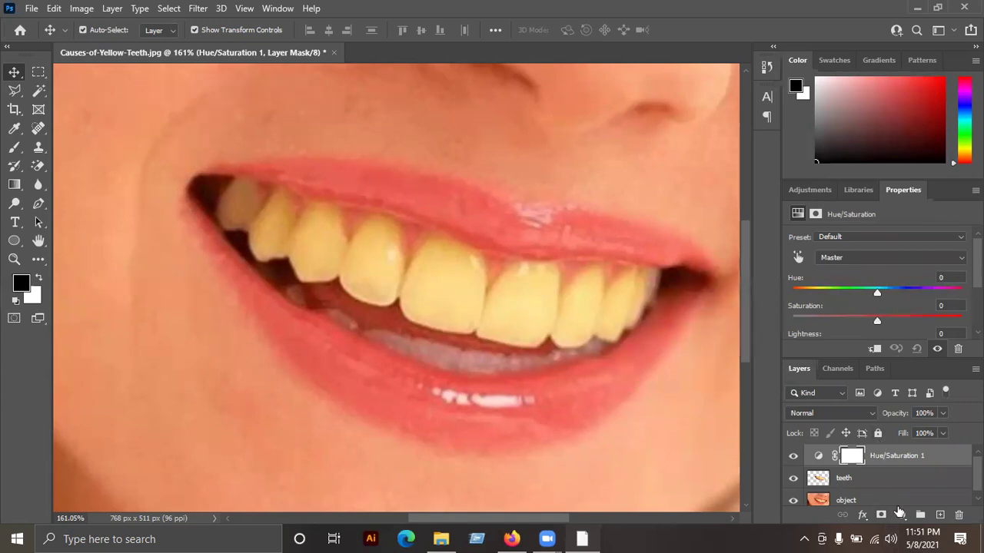
drag(906, 190, 588, 110)
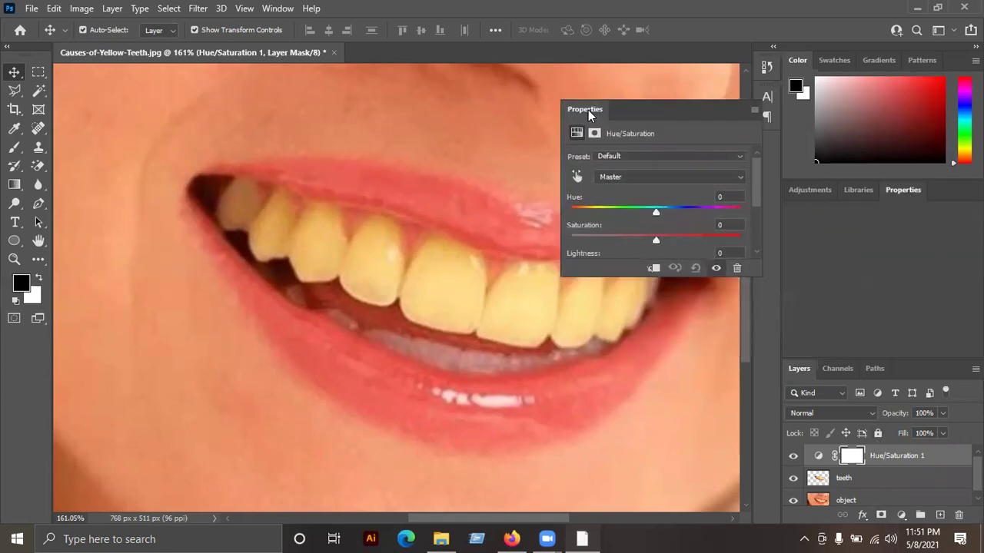
drag(662, 95, 871, 86)
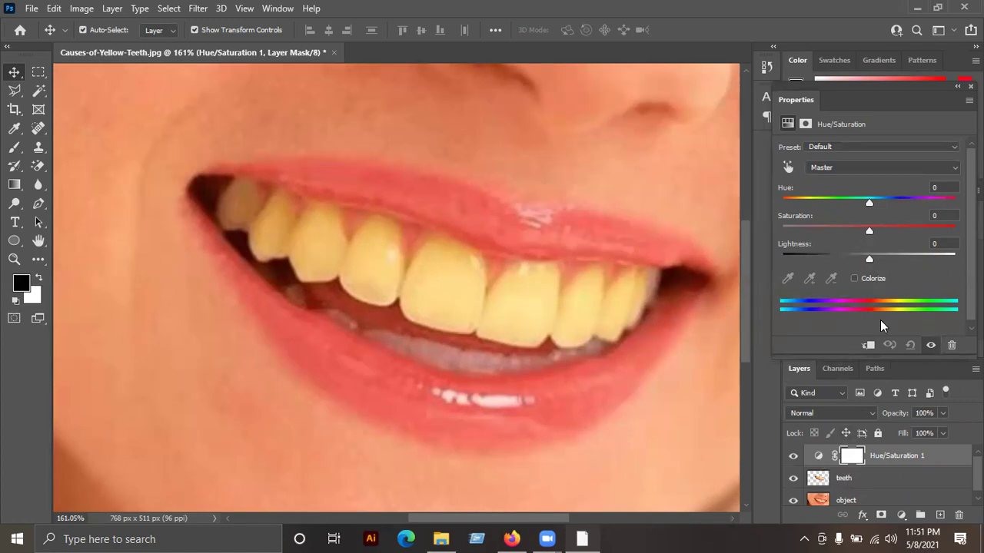
click(866, 350)
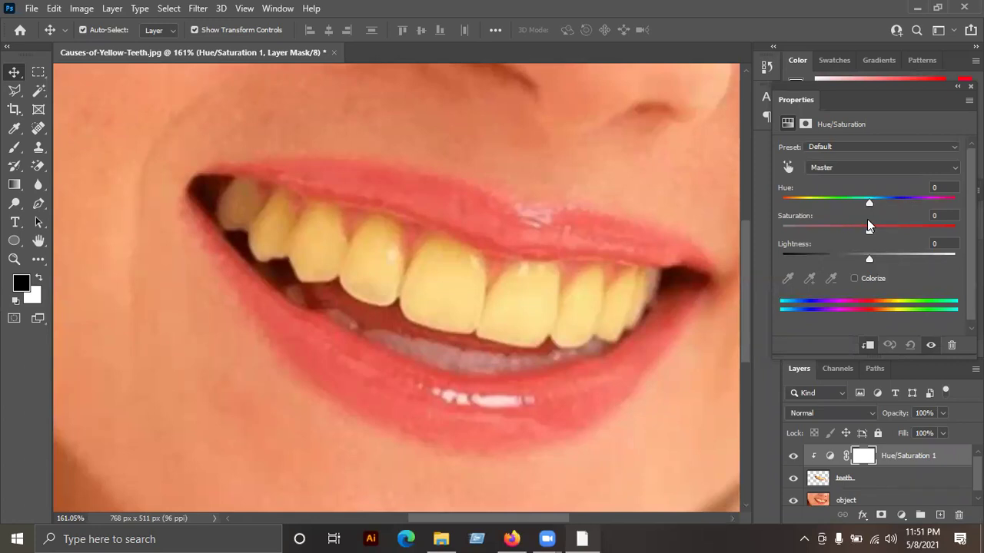
Step: Try lowering Master saturation toward -70, then undo it
drag(869, 227, 830, 230)
click(831, 230)
drag(831, 231, 808, 231)
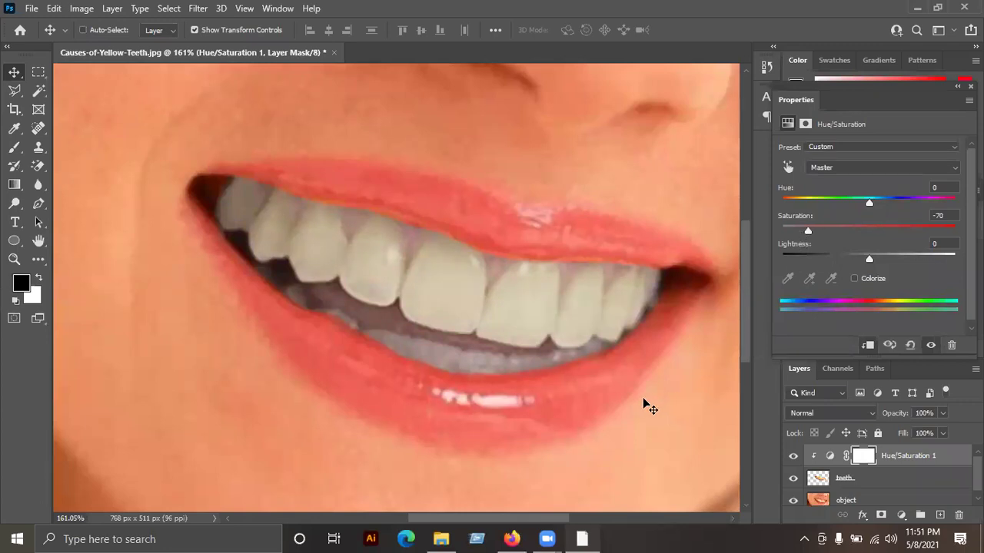
key(backslash)
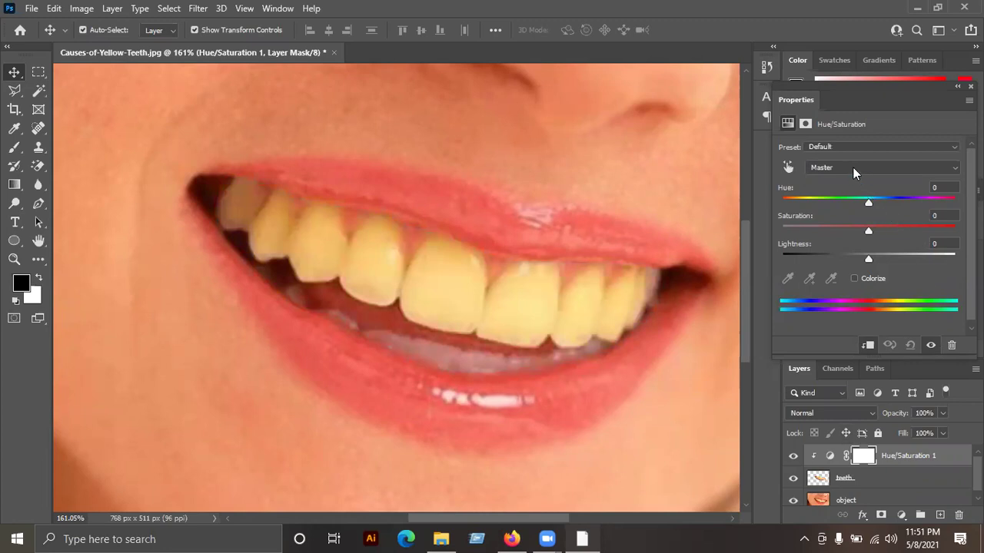
Step: Sample the teeth to target Yellows, and set Saturation -67 and Lightness +30
click(786, 167)
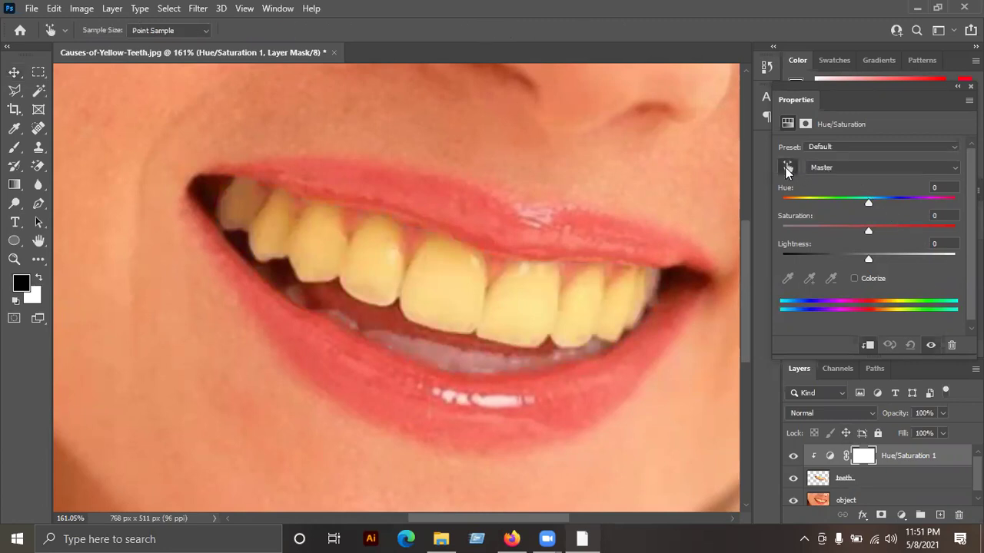
click(462, 277)
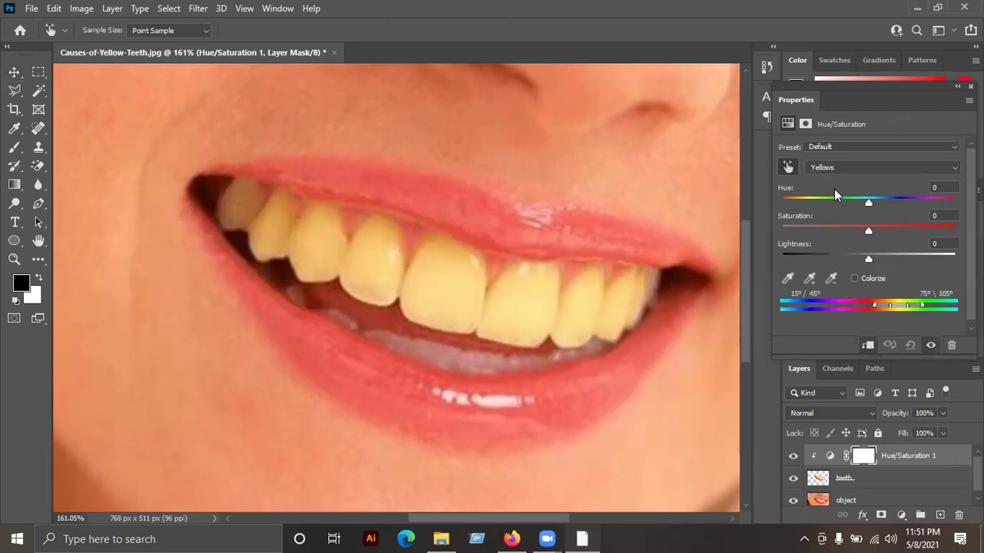
drag(872, 233, 800, 239)
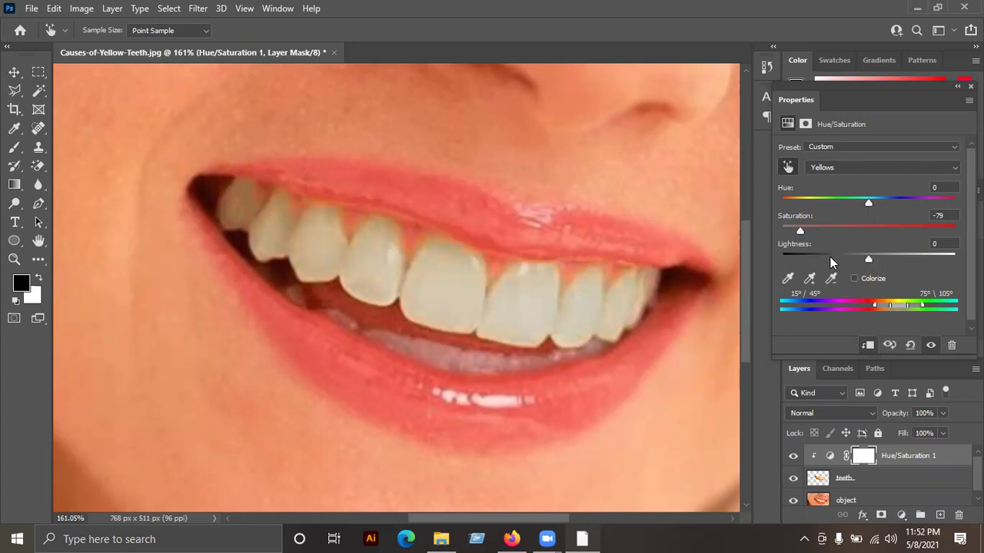
mouse_move(867, 259)
mouse_down()
mouse_move(957, 258)
mouse_move(891, 267)
mouse_up()
mouse_move(800, 230)
mouse_down()
mouse_move(843, 233)
mouse_move(815, 230)
mouse_up()
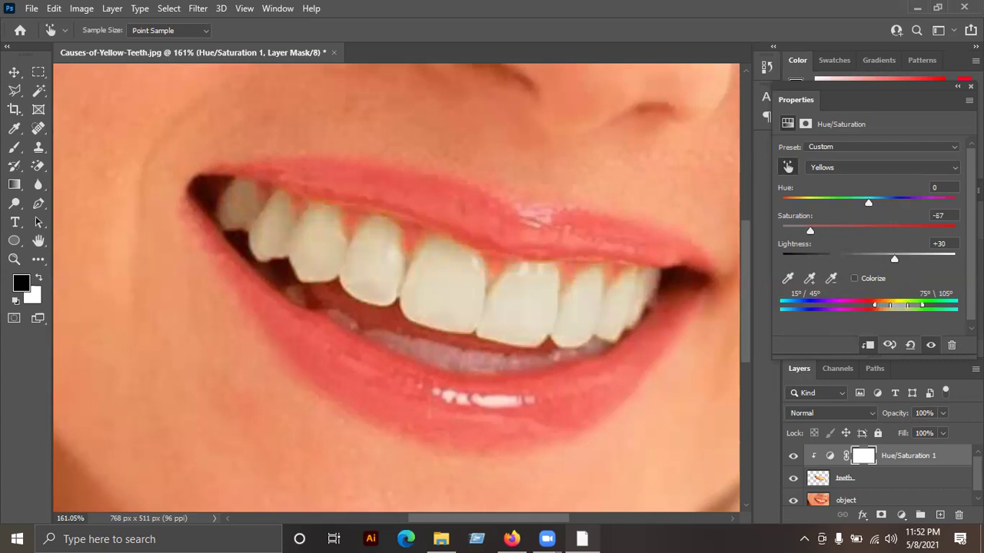
click(884, 272)
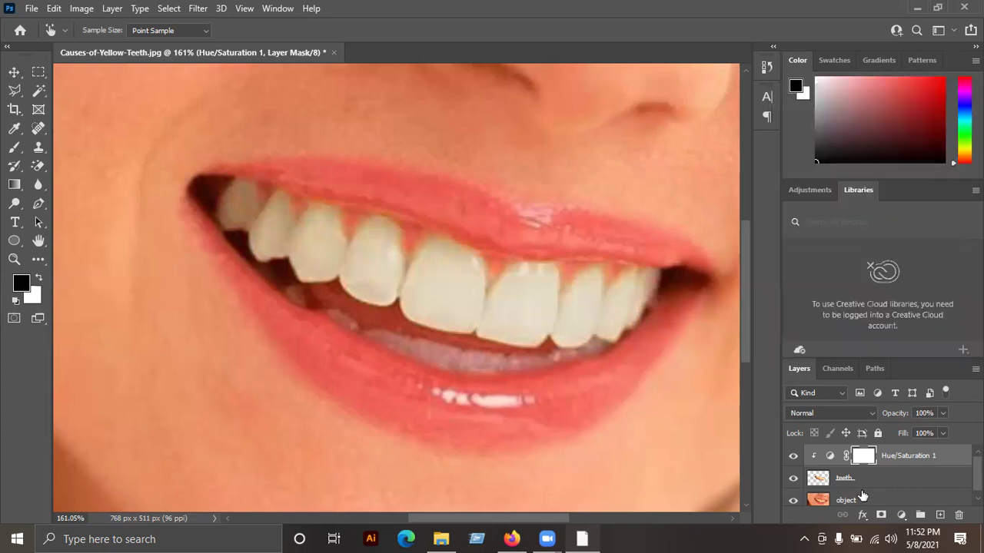
Step: Toggle Hue/Saturation 1's visibility repeatedly to compare the teeth before and after
click(794, 459)
click(793, 458)
click(793, 458)
click(793, 458)
click(793, 458)
Step: Delete the Hue/Saturation 1 adjustment and the teeth layer, leaving the object layer selected
scroll(325, 281, down, 3)
scroll(326, 281, down, 3)
scroll(325, 281, down, 2)
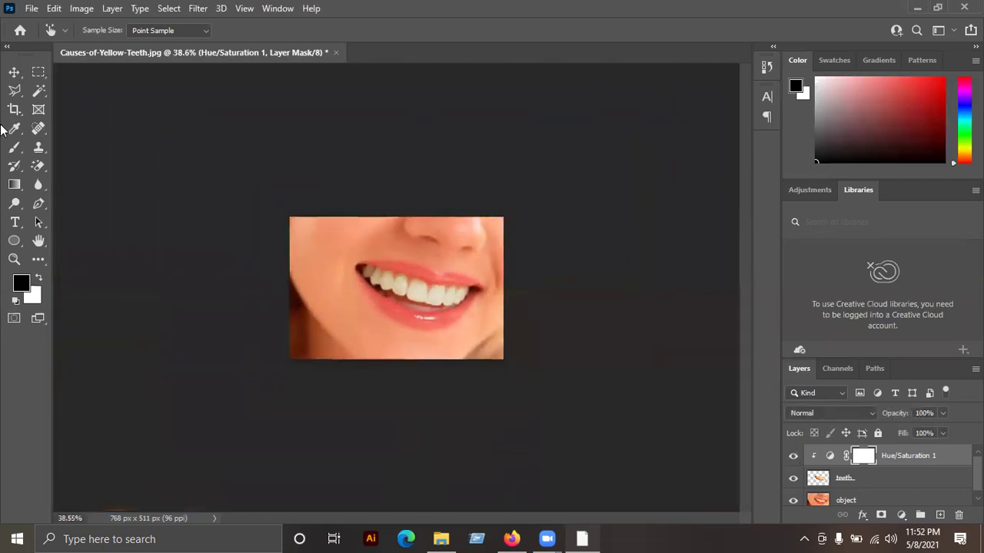
click(14, 71)
click(277, 154)
scroll(405, 338, up, 4)
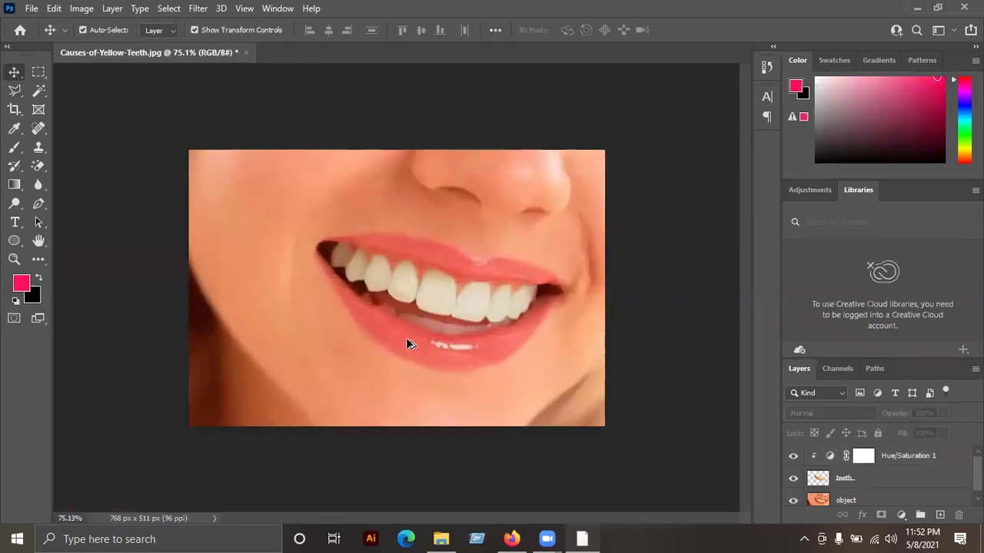
scroll(406, 337, up, 1)
click(893, 459)
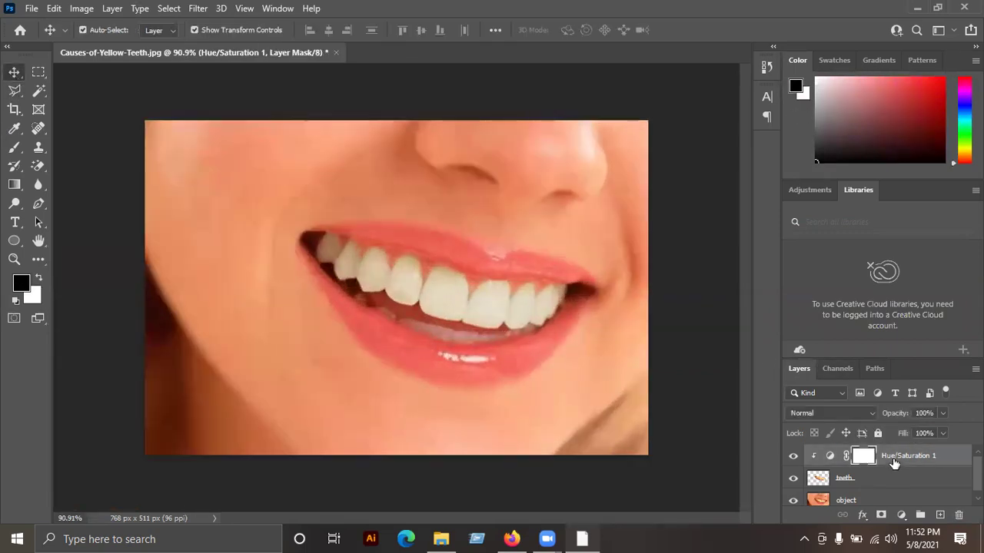
key(Delete)
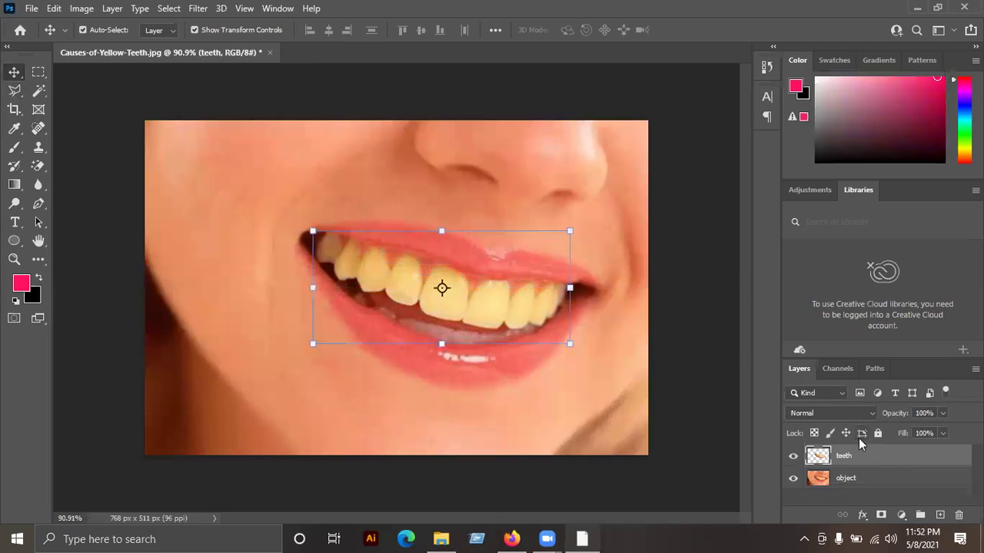
key(Delete)
click(841, 492)
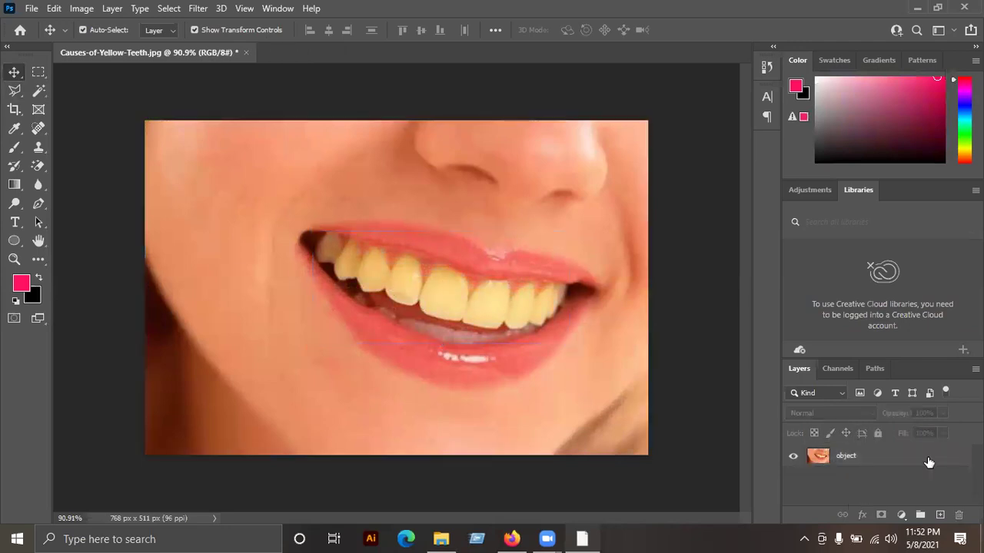
click(862, 461)
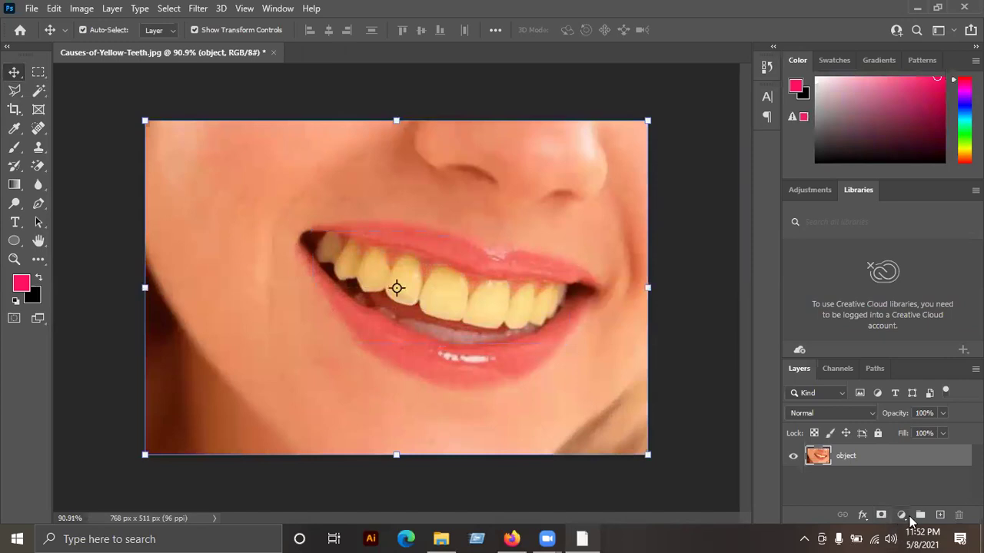
Step: Add a new Hue/Saturation adjustment clipped to the object layer
click(905, 517)
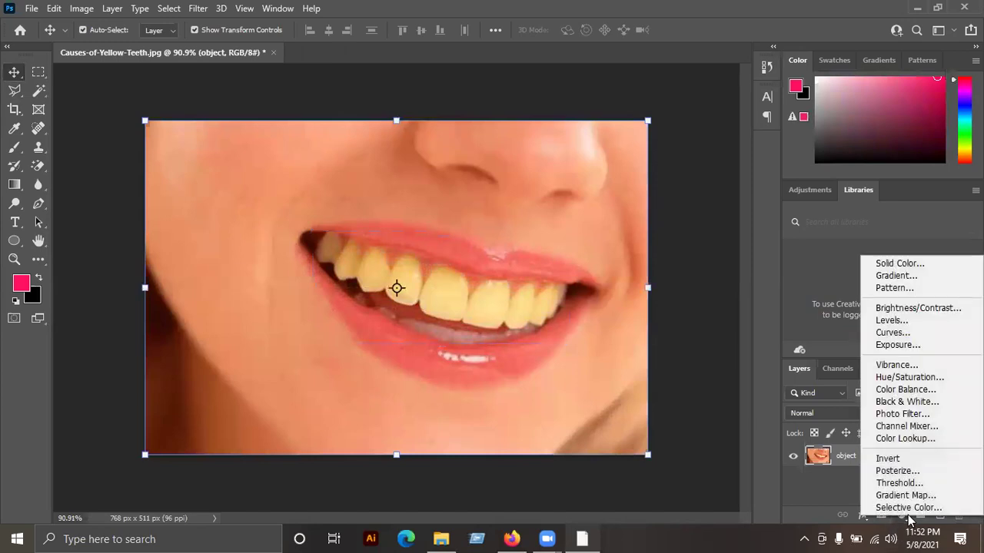
click(887, 378)
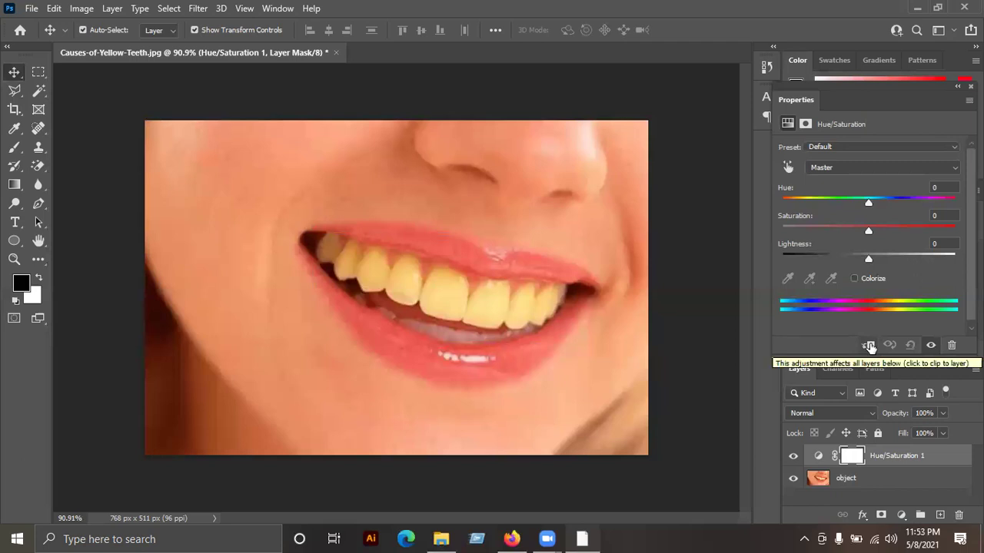
click(869, 346)
Step: Sample the teeth to target Yellows, lower Saturation to about -72, and raise Lightness slightly
click(787, 167)
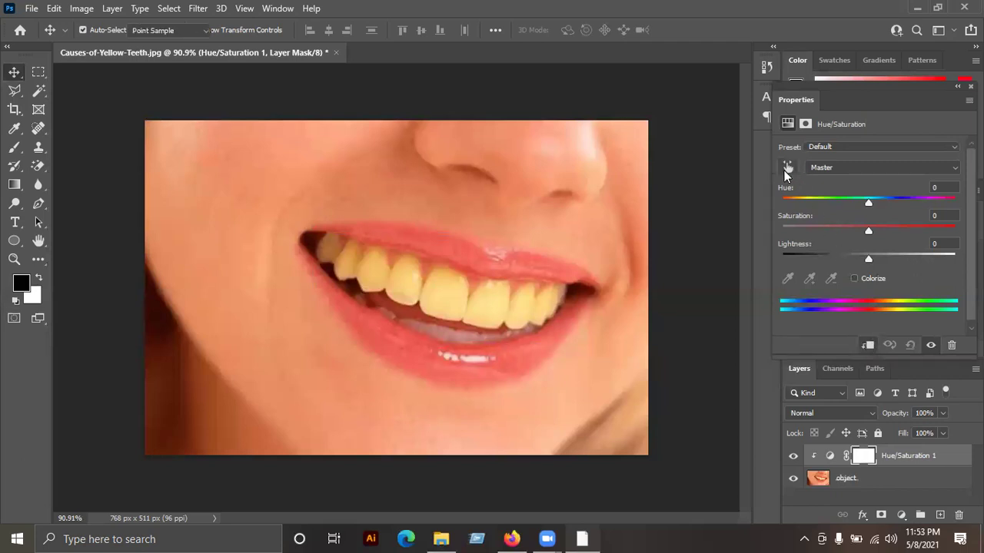
click(460, 281)
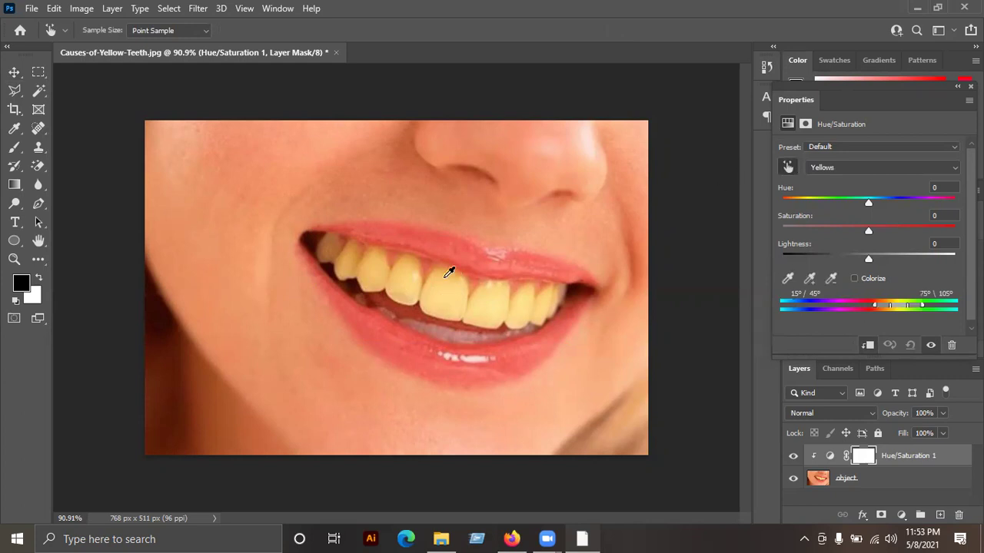
drag(865, 230, 814, 229)
drag(868, 260, 892, 260)
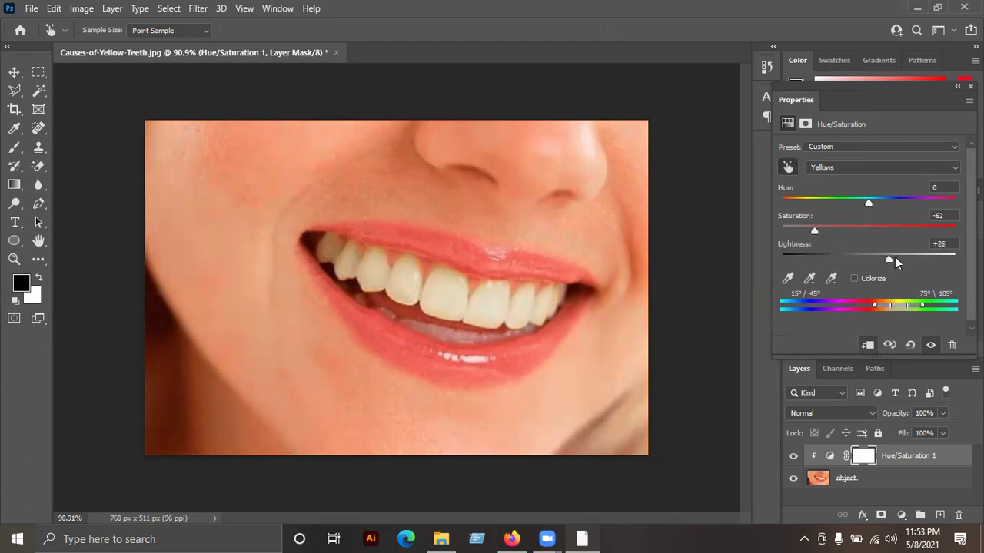
drag(896, 259, 876, 259)
drag(814, 231, 805, 227)
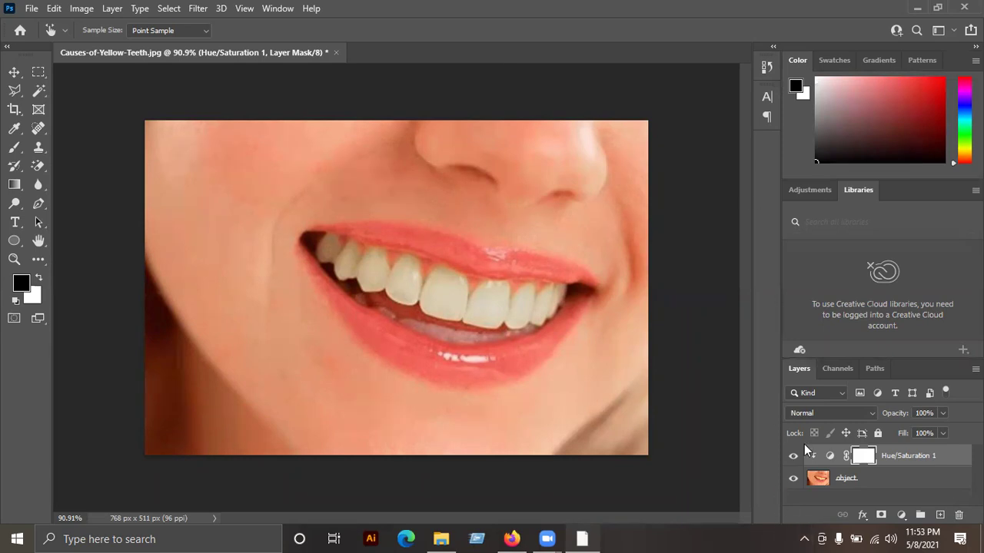
click(795, 457)
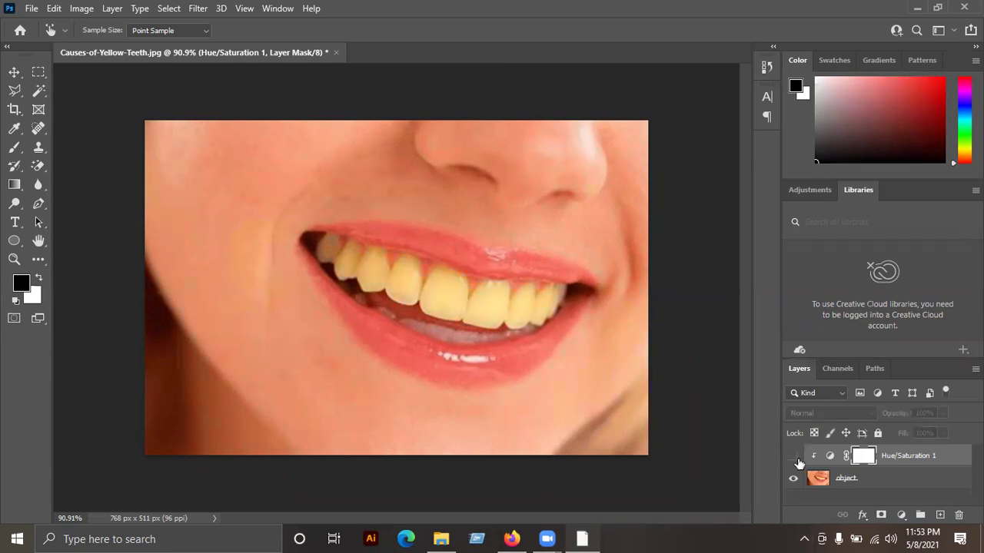
click(795, 456)
click(794, 457)
click(794, 458)
click(793, 459)
click(792, 457)
click(792, 458)
click(792, 457)
click(792, 456)
click(792, 457)
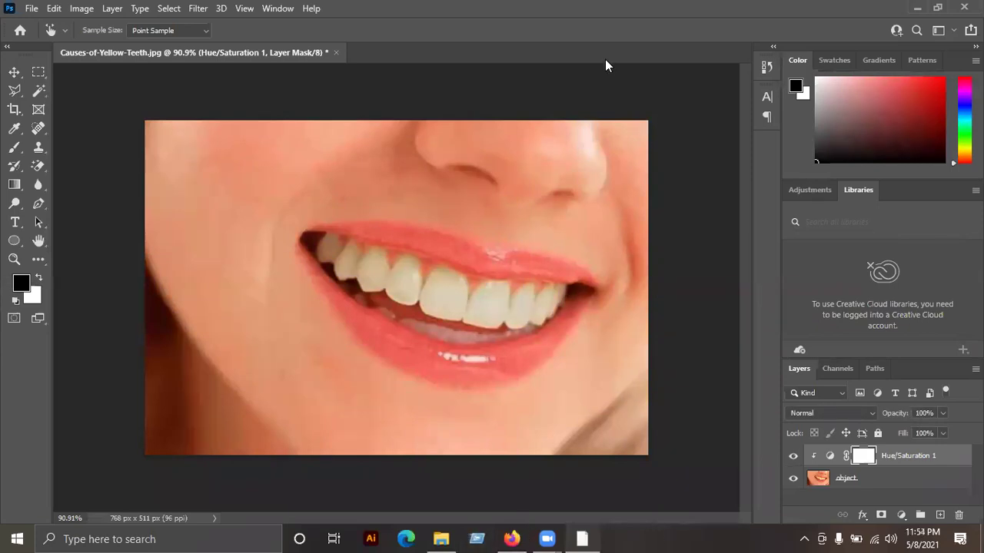
click(792, 457)
click(793, 457)
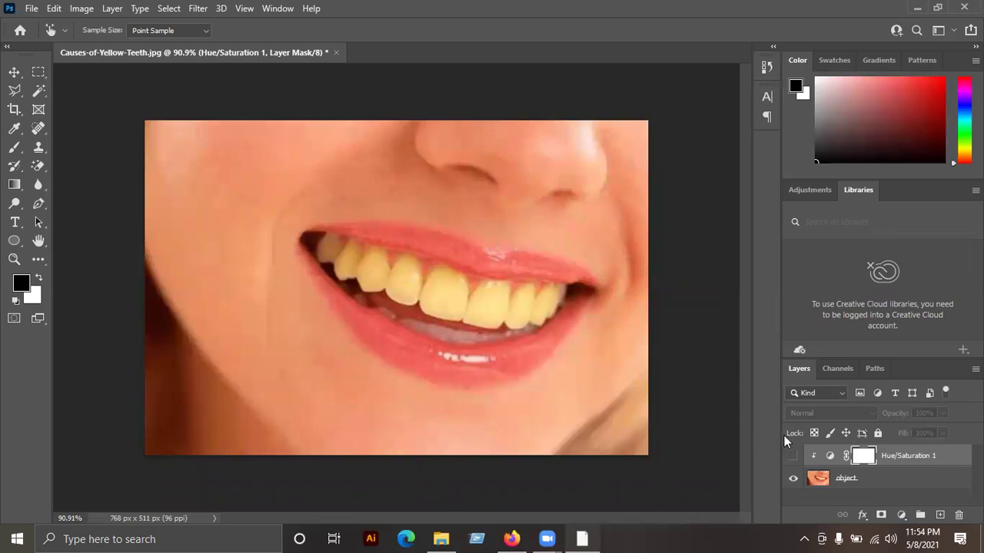
click(792, 457)
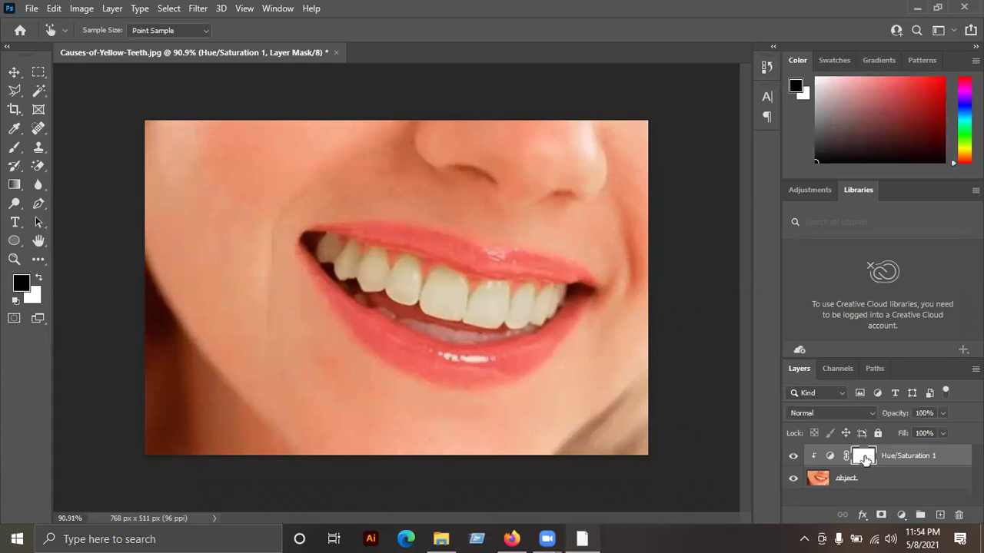
Step: Open and dismiss the adjustment's mask options, briefly trying the Eyedropper and Move tools
right_click(867, 457)
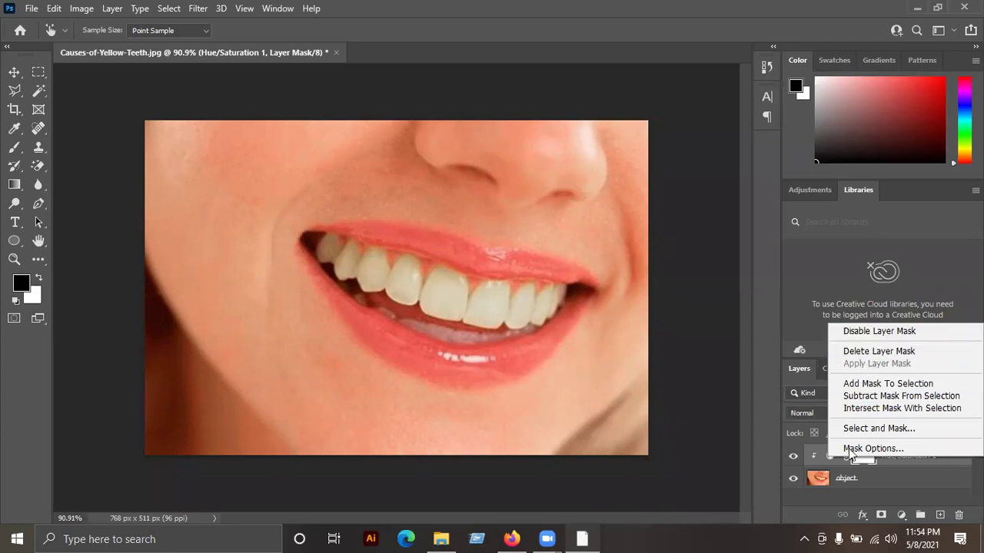
click(833, 491)
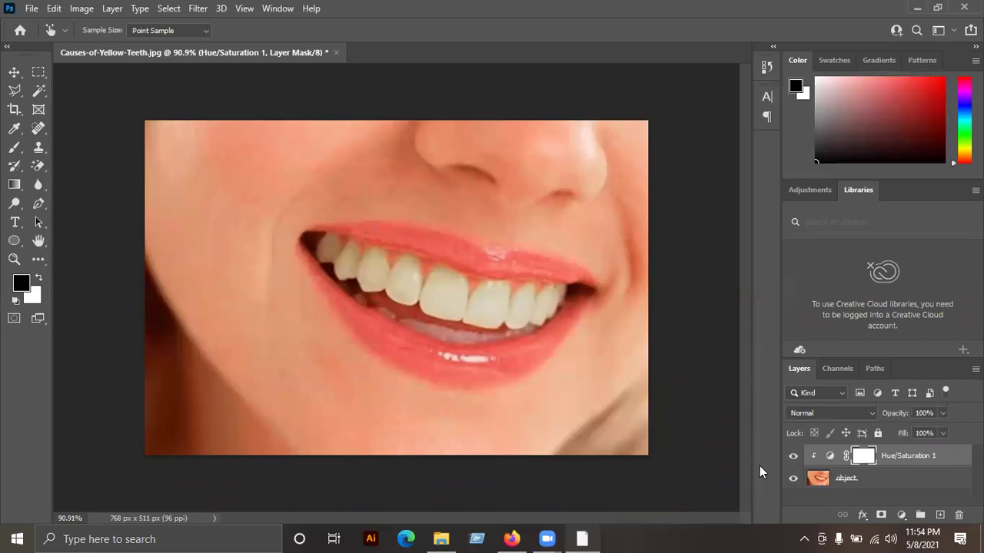
drag(860, 457, 854, 457)
key(i)
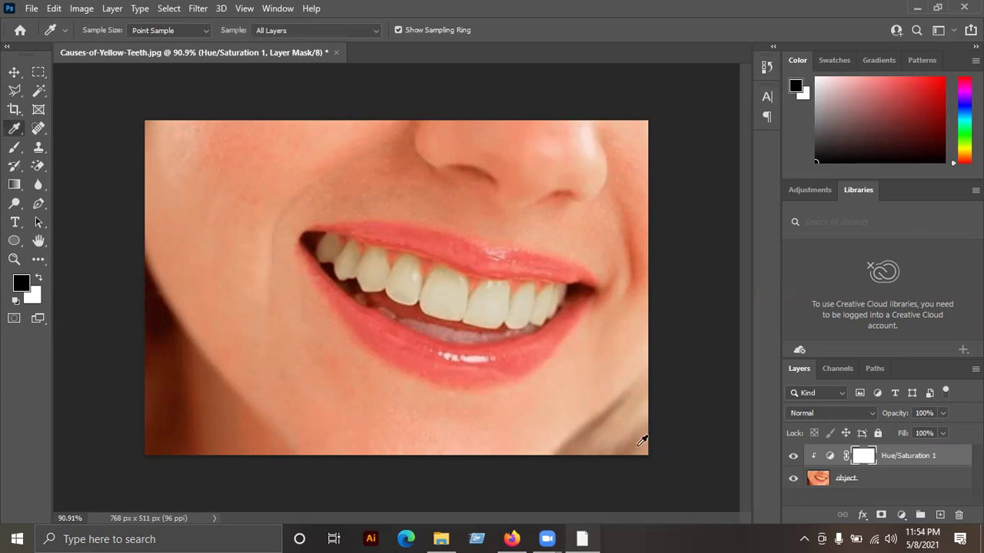
click(14, 72)
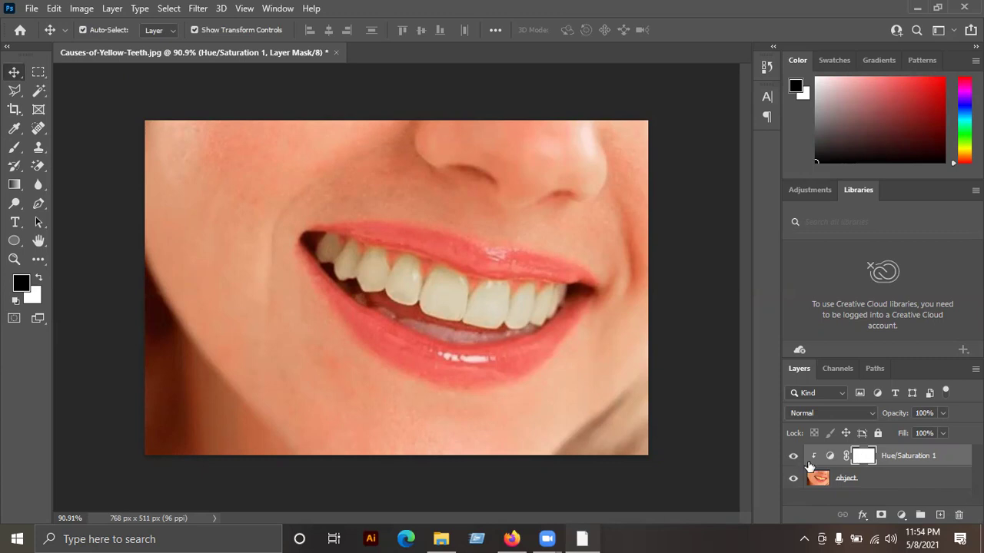
Step: Release the clipping mask on Hue/Saturation 1
right_click(902, 459)
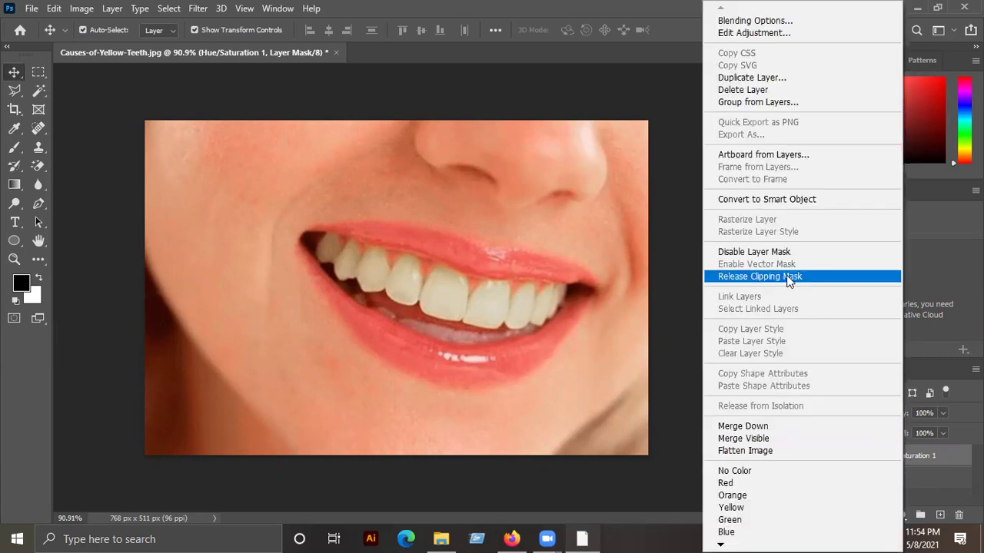
click(788, 278)
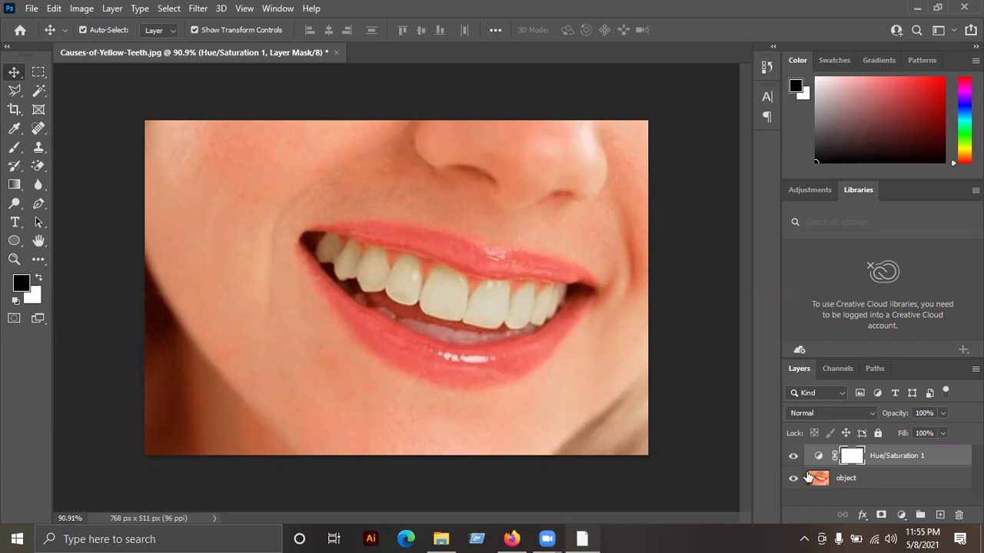
key(ctrl)
Step: Try the Brush and Eyedropper tools, return to Move, and reopen then dismiss the layer menu
click(10, 150)
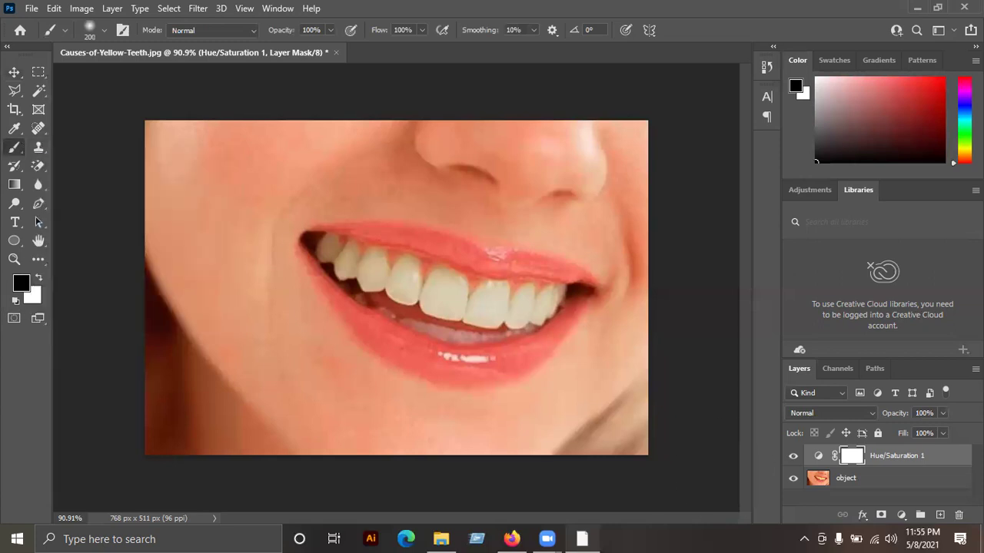
drag(848, 459, 851, 459)
key(i)
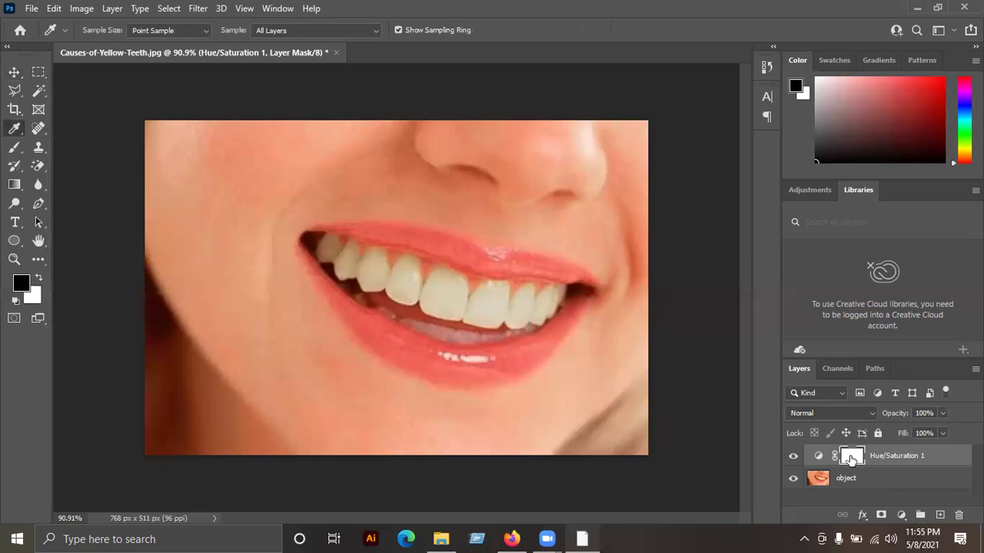
click(13, 73)
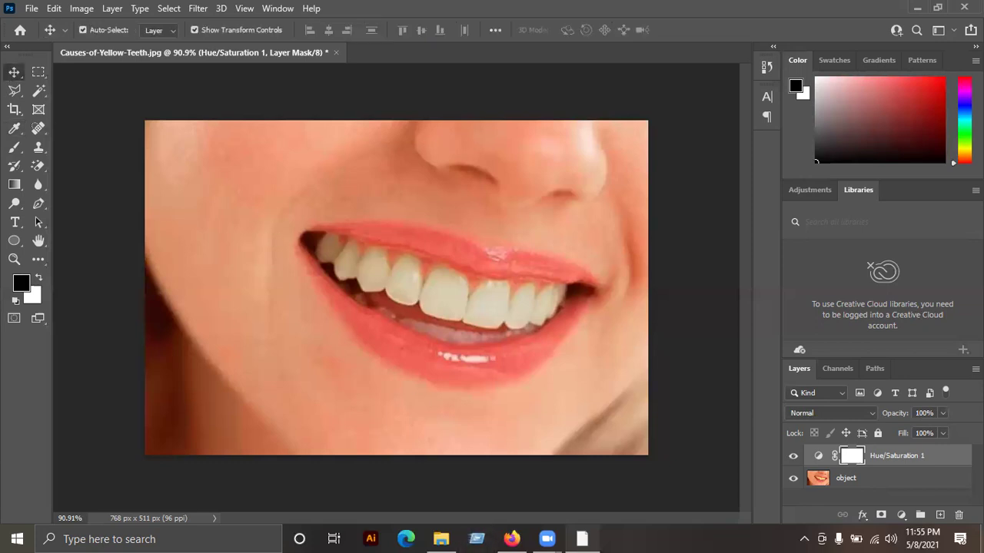
right_click(919, 458)
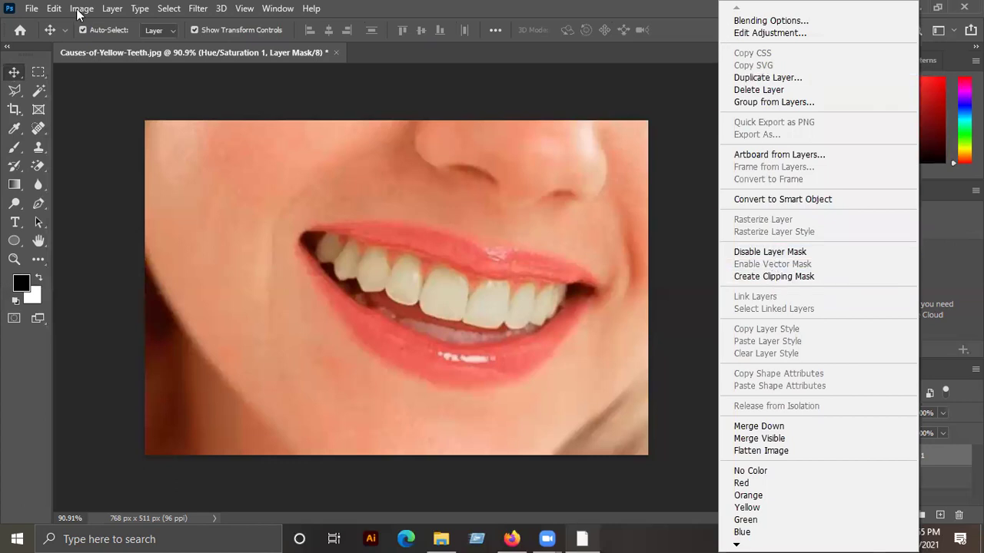
click(127, 29)
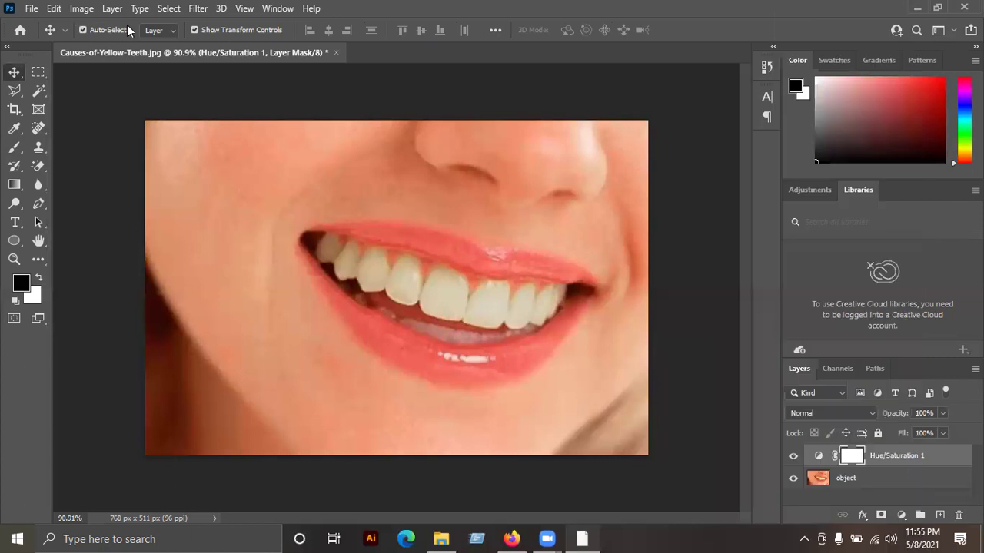
Step: Attempt to load the Hue/Saturation 1 mask as a selection and dismiss the no-pixels warning
click(170, 9)
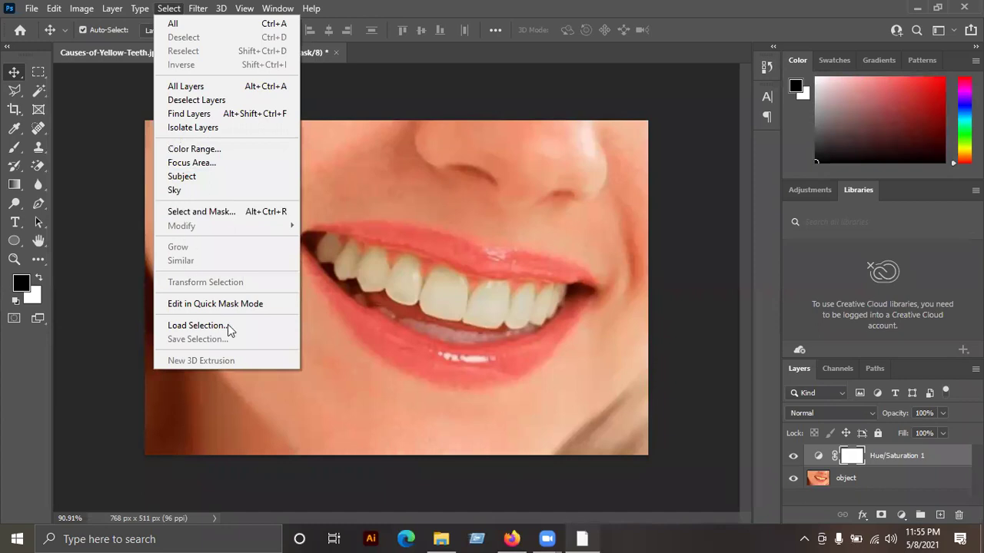
click(868, 464)
ctrl+click(850, 459)
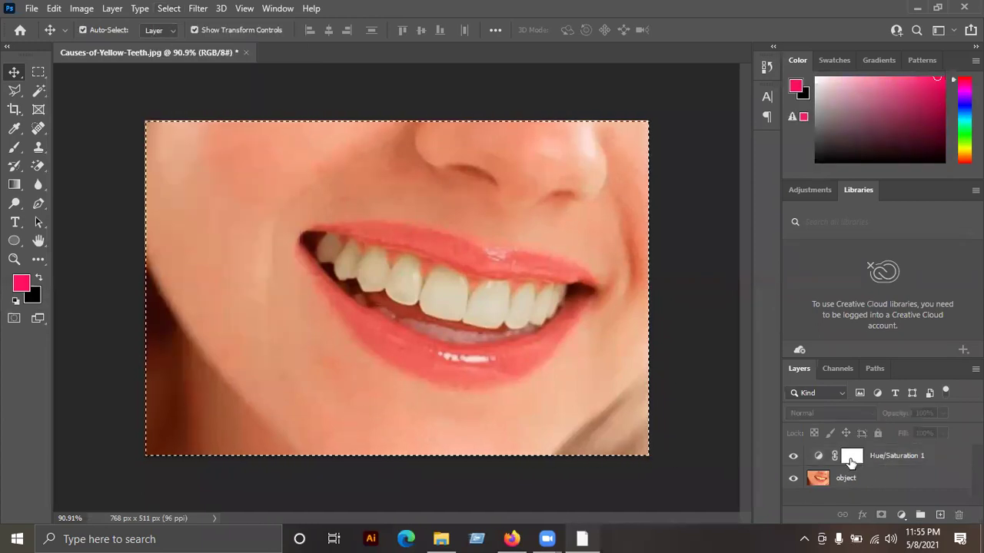
click(852, 462)
key(ctrl+shift+i)
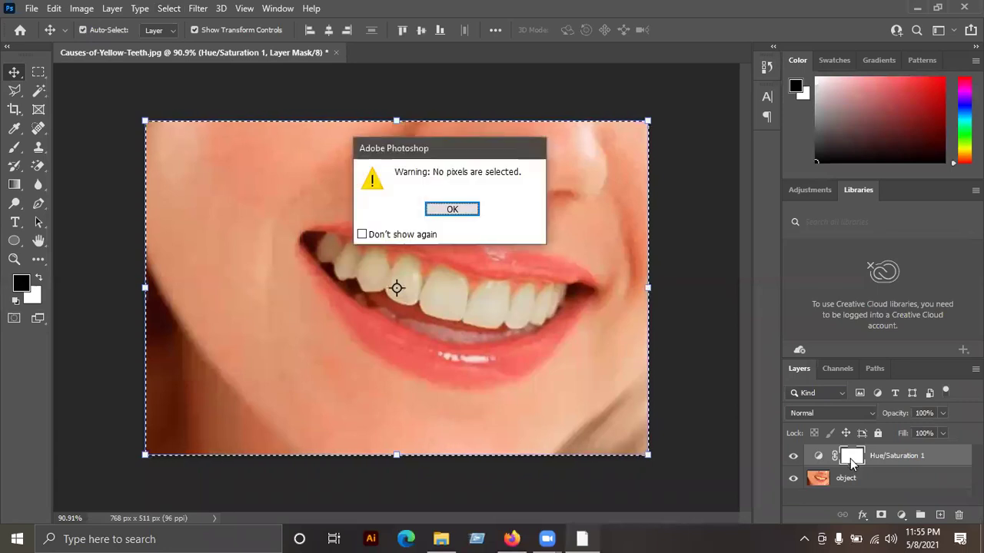
click(452, 210)
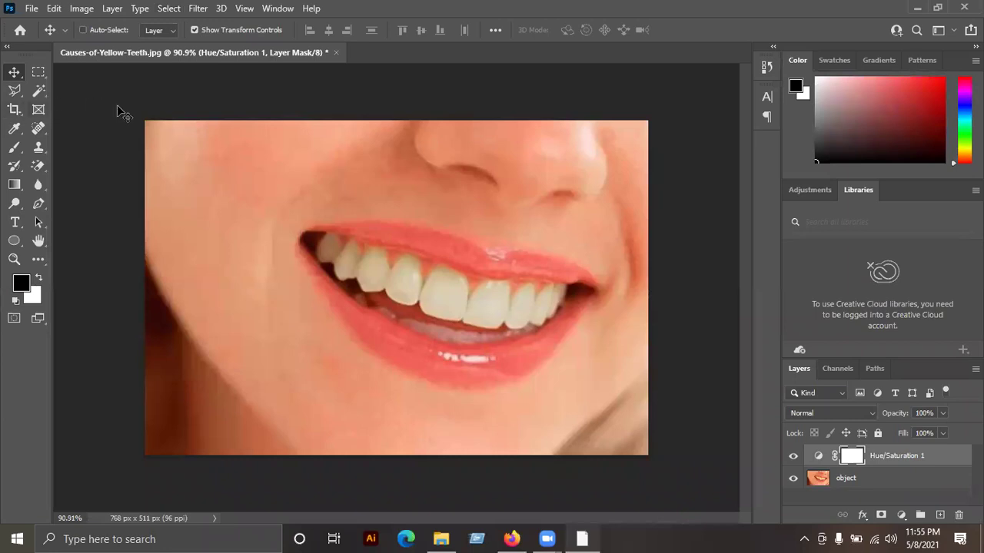
Step: Clip and hide the adjustment, reopen its settings, and release it from the object layer
key(ctrl+alt+g)
key(ctrl+comma)
key(ctrl+comma)
key(ctrl+comma)
key(ctrl+comma)
key(ctrl+comma)
key(ctrl+comma)
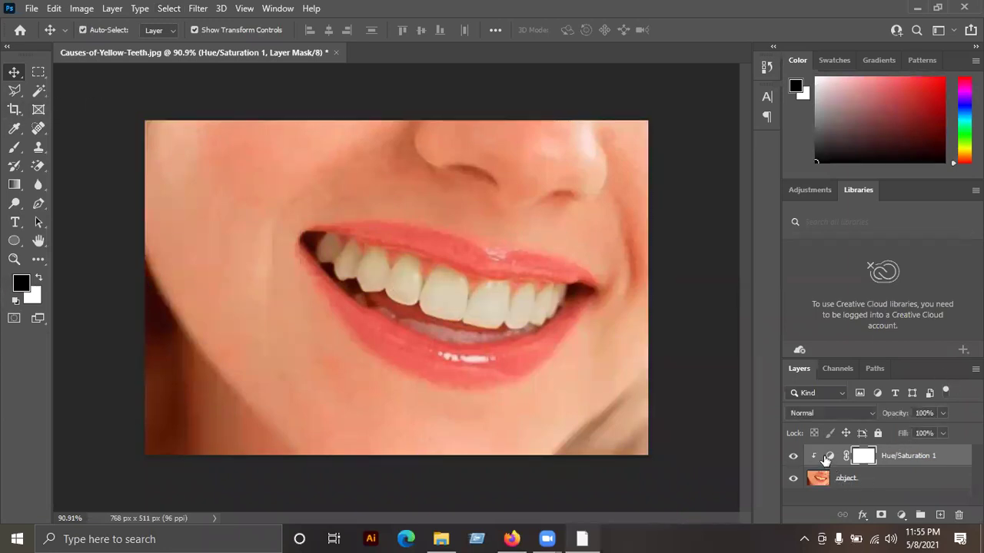
double_click(830, 458)
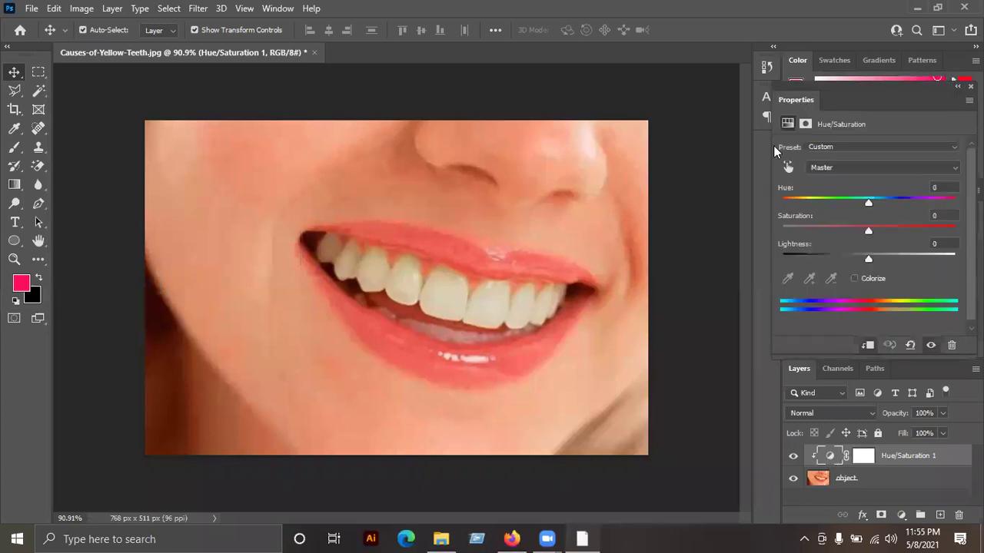
click(891, 345)
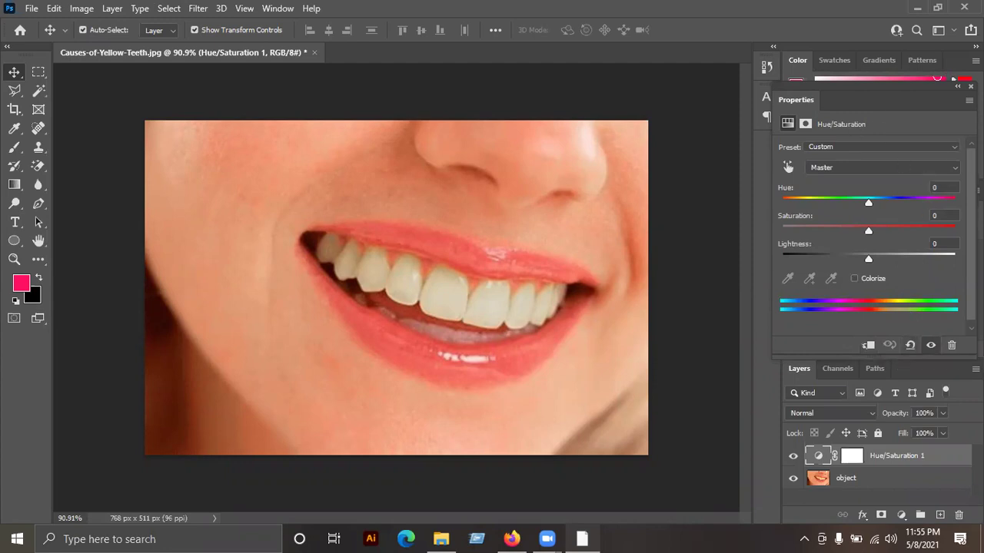
Step: Switch the Properties panel to the Masks view and target the adjustment's layer mask
click(969, 100)
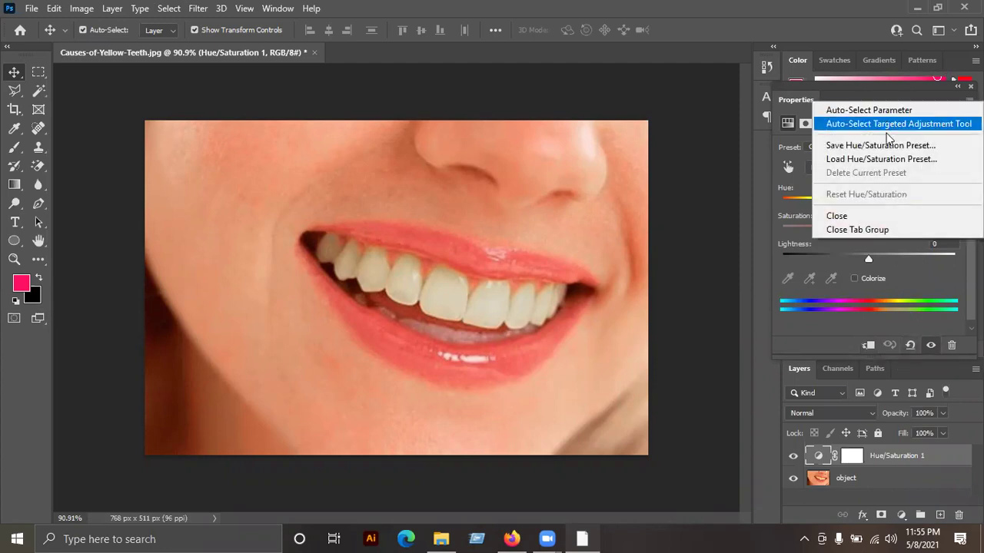
click(800, 128)
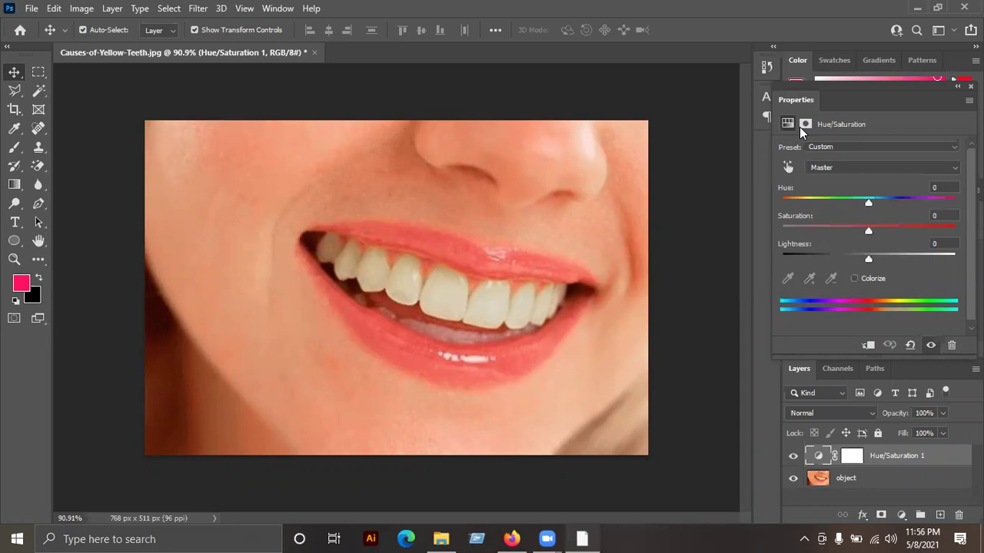
click(804, 124)
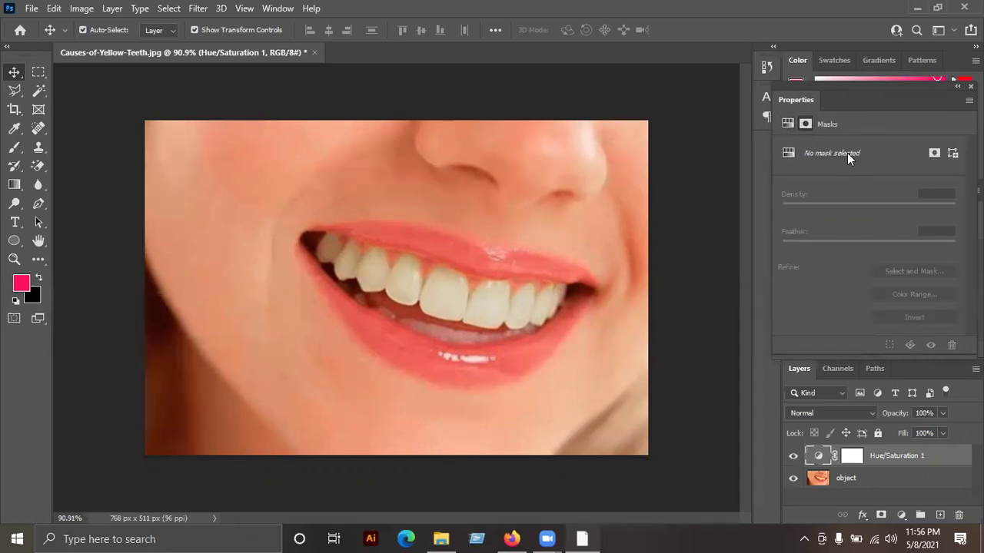
click(933, 153)
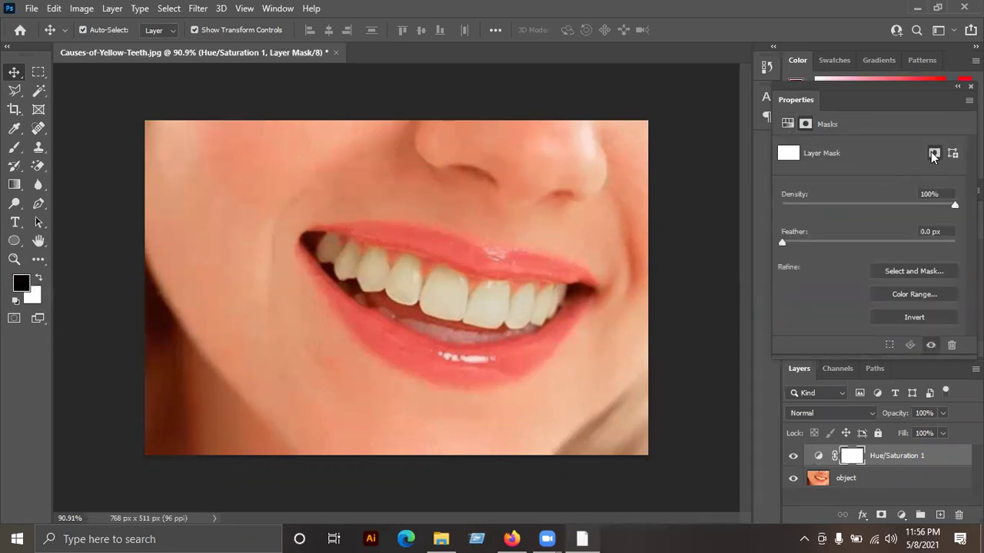
Step: Test the Master saturation and lightness sliders, reset them to 0, then choose the Yellows range
click(788, 124)
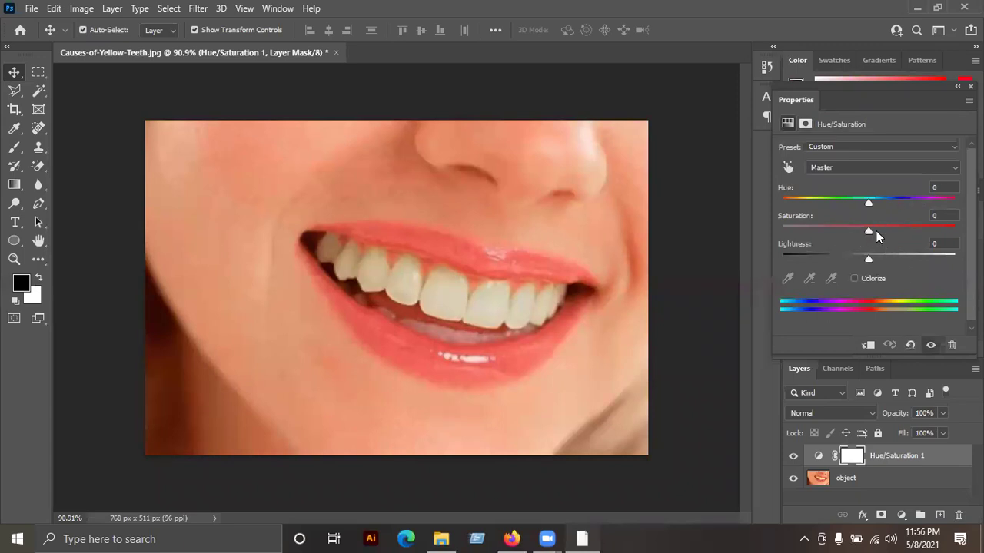
drag(869, 230, 840, 230)
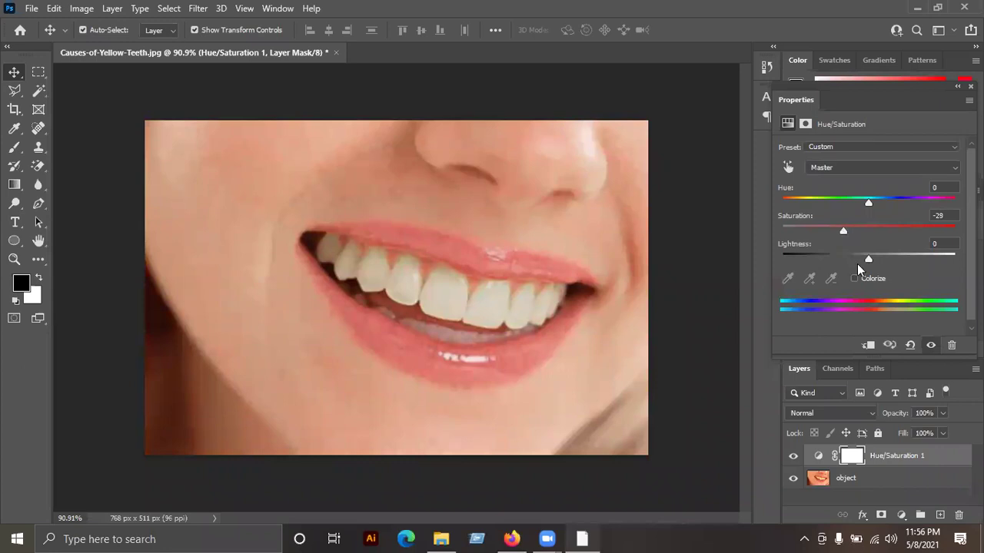
drag(868, 261, 834, 228)
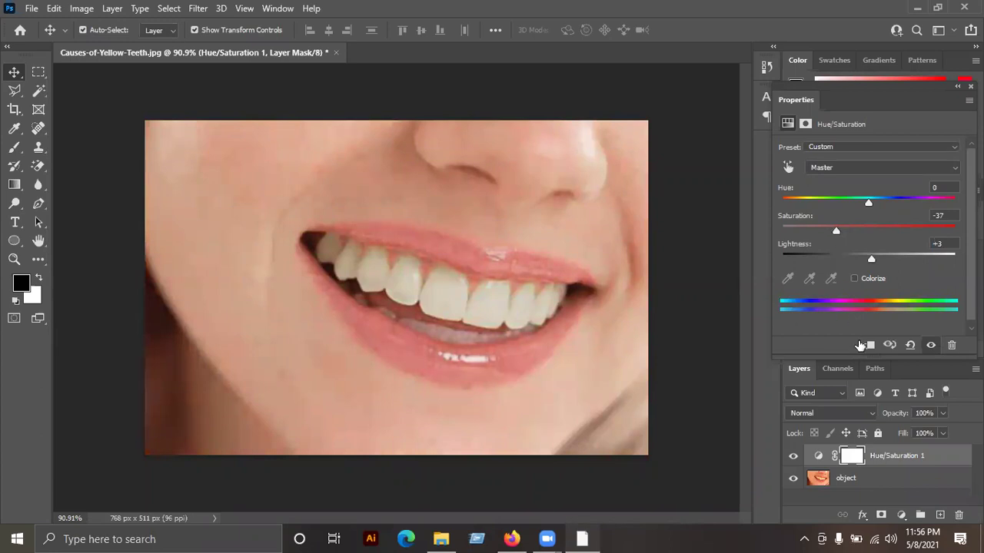
key(ctrl)
key(ctrl+z)
click(820, 168)
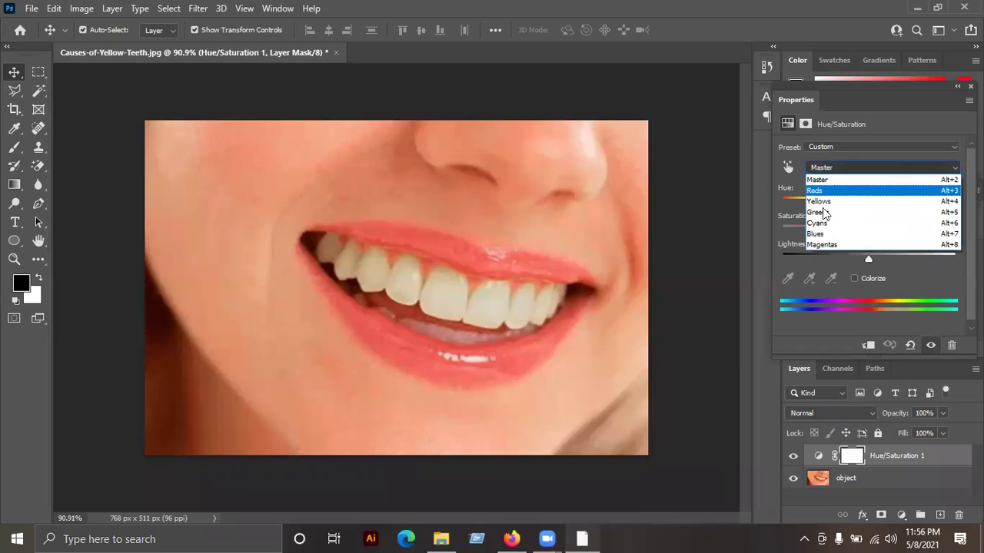
click(830, 196)
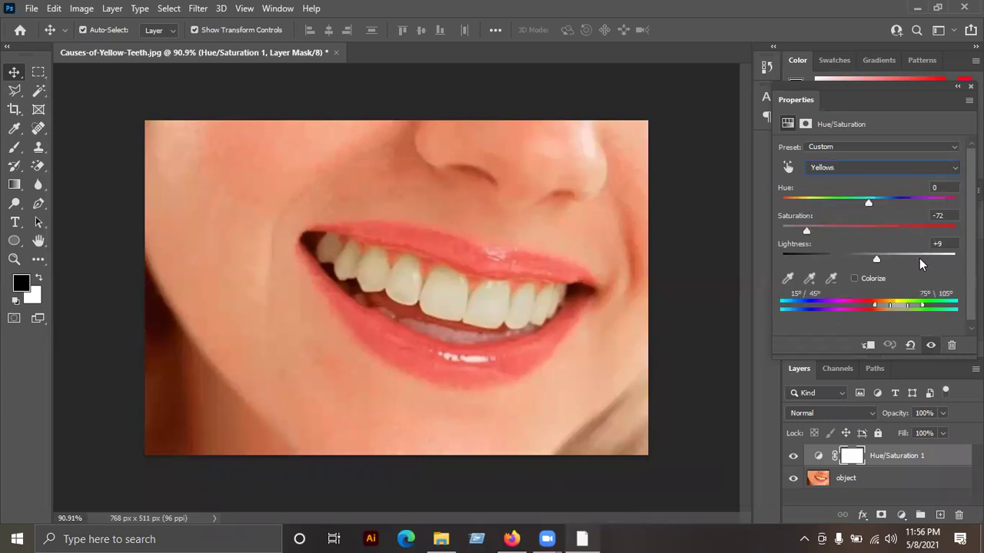
Step: Invert the Hue/Saturation 1 mask to black from the Masks properties, then close the Properties panel
click(805, 124)
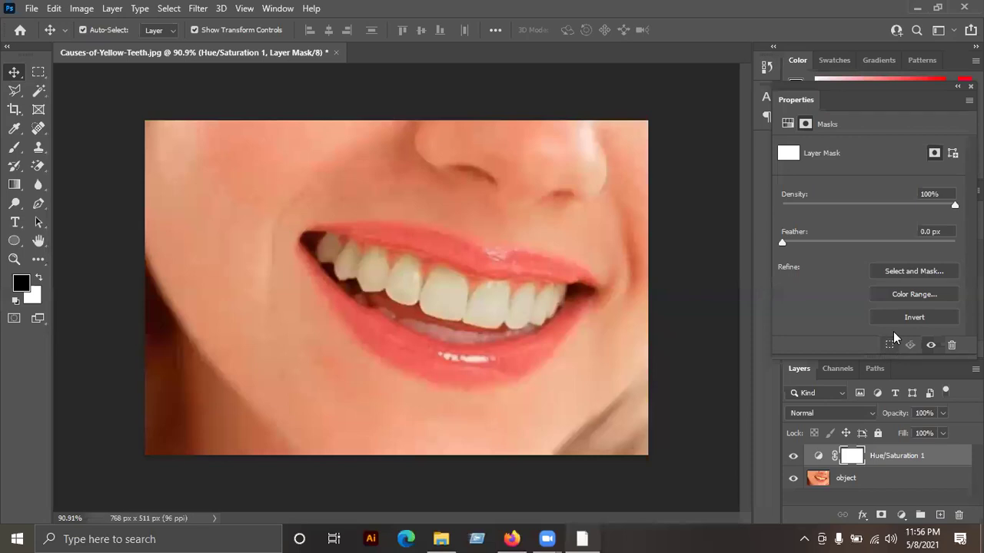
click(918, 316)
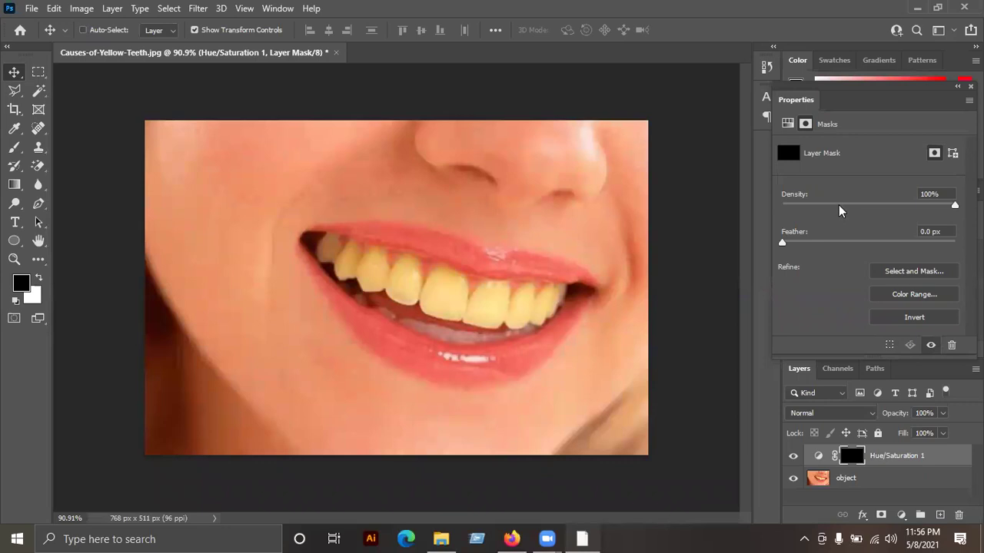
key(ctrl+i)
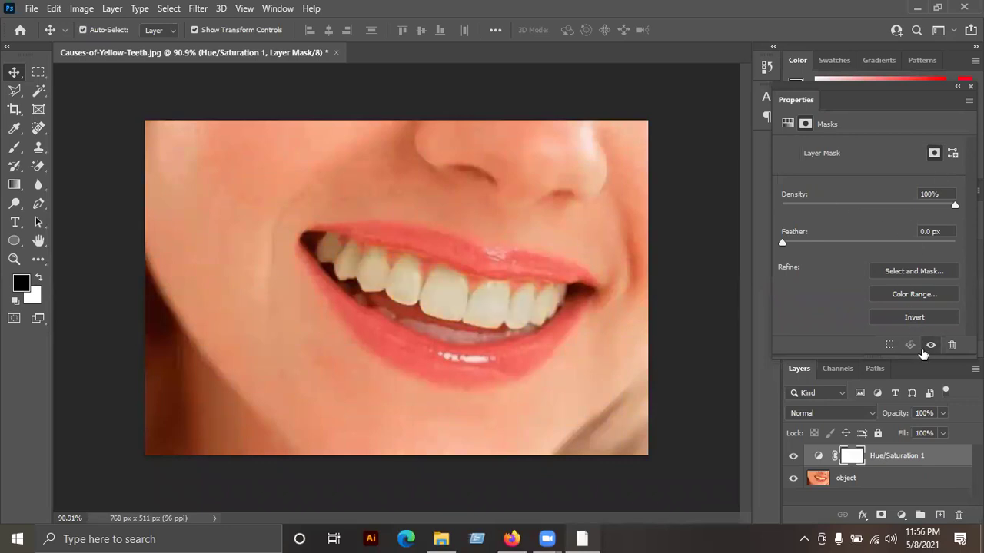
click(913, 318)
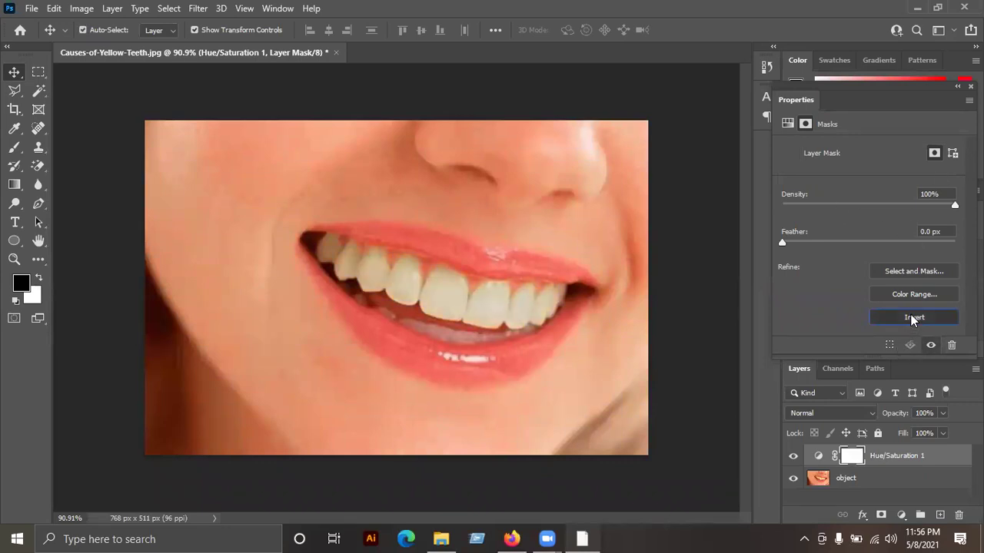
click(913, 319)
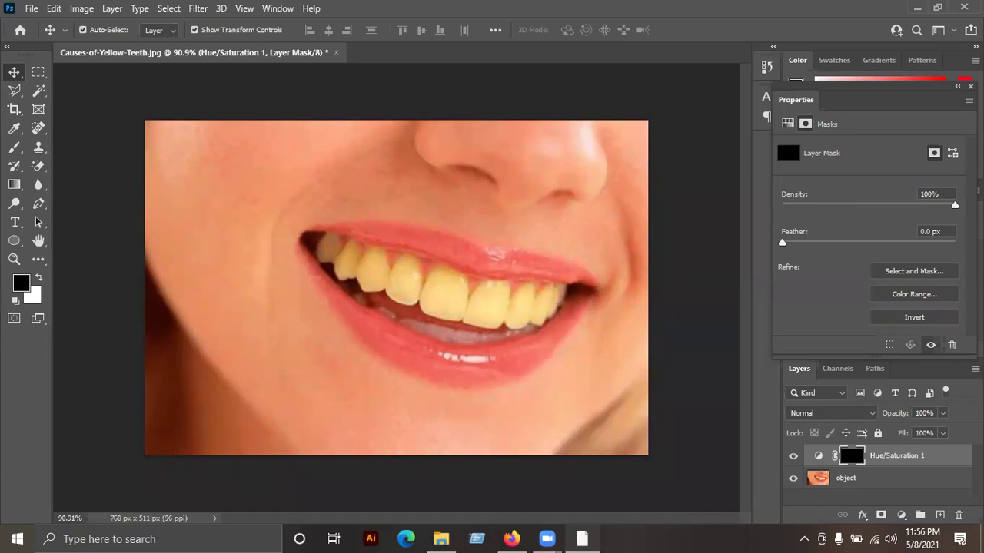
click(970, 86)
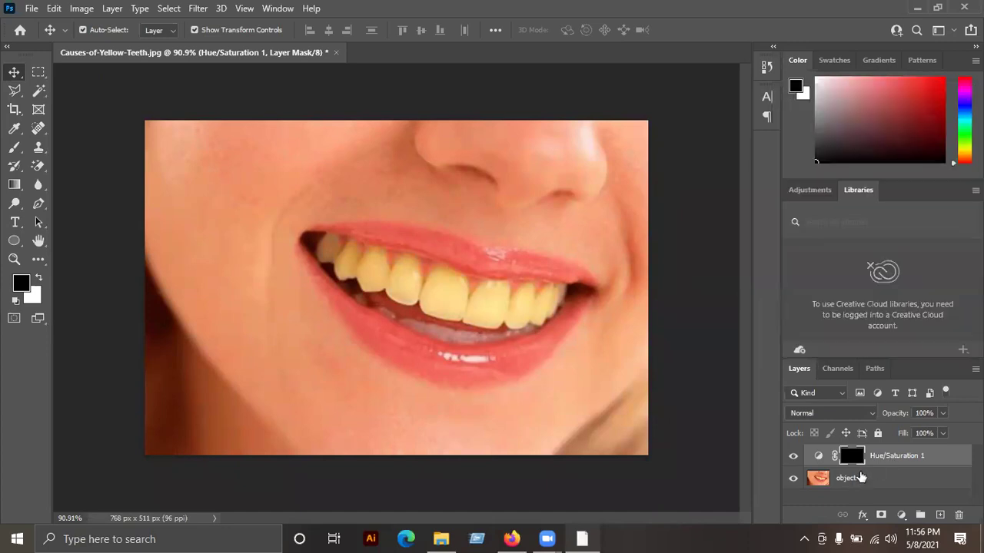
right_click(920, 463)
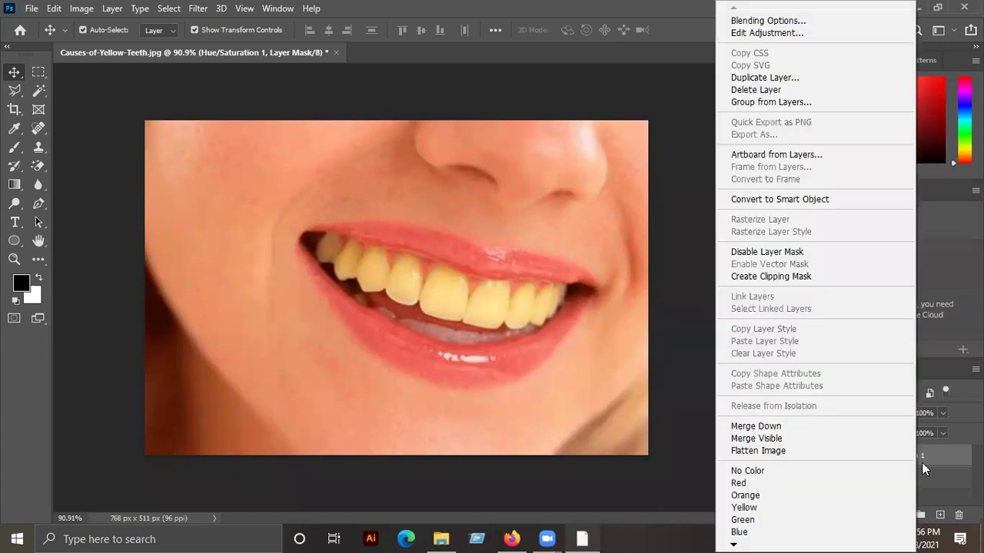
click(942, 451)
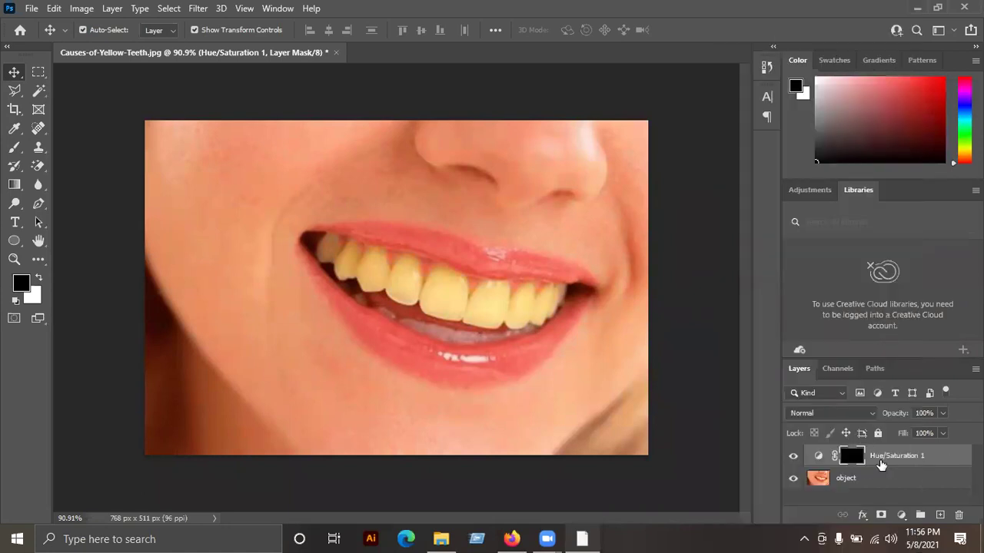
right_click(807, 461)
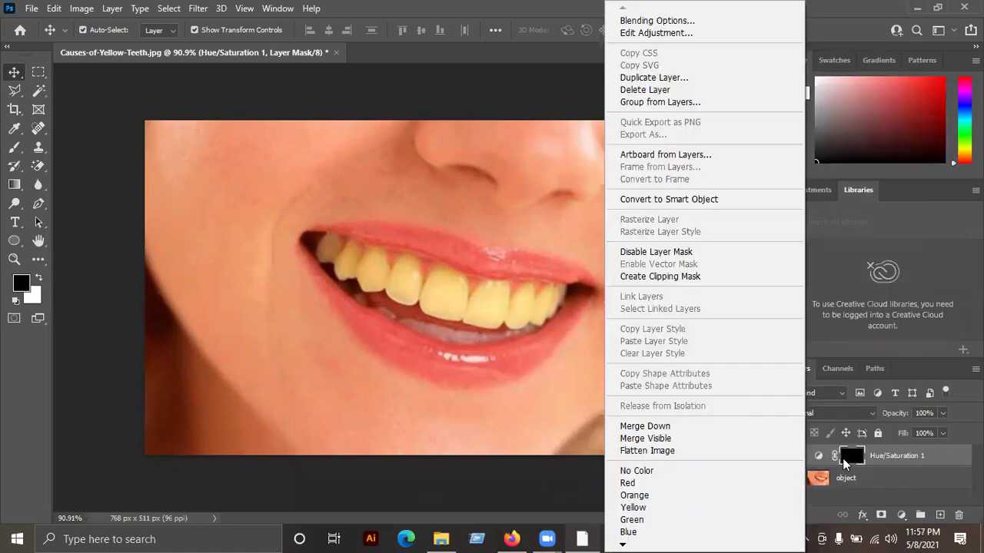
right_click(844, 458)
click(886, 448)
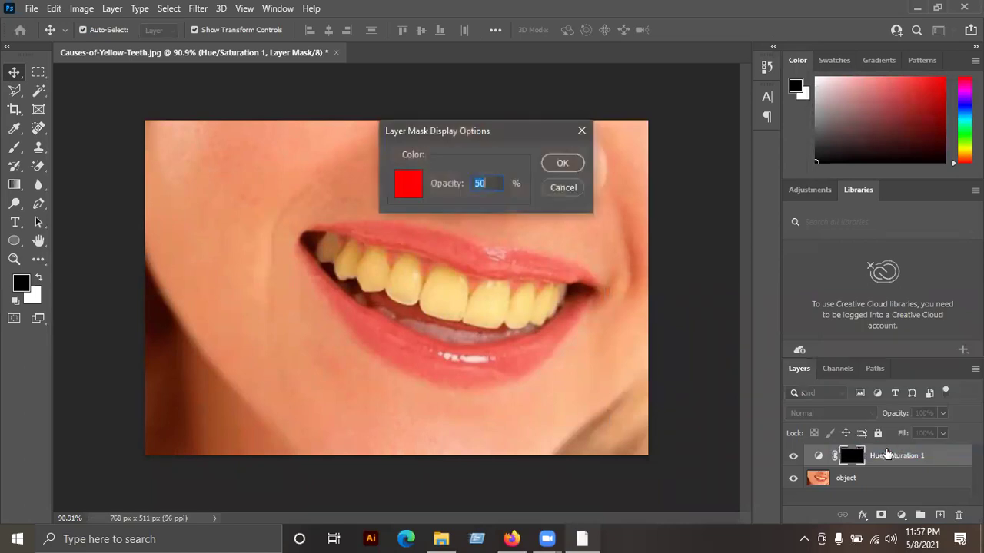
click(564, 188)
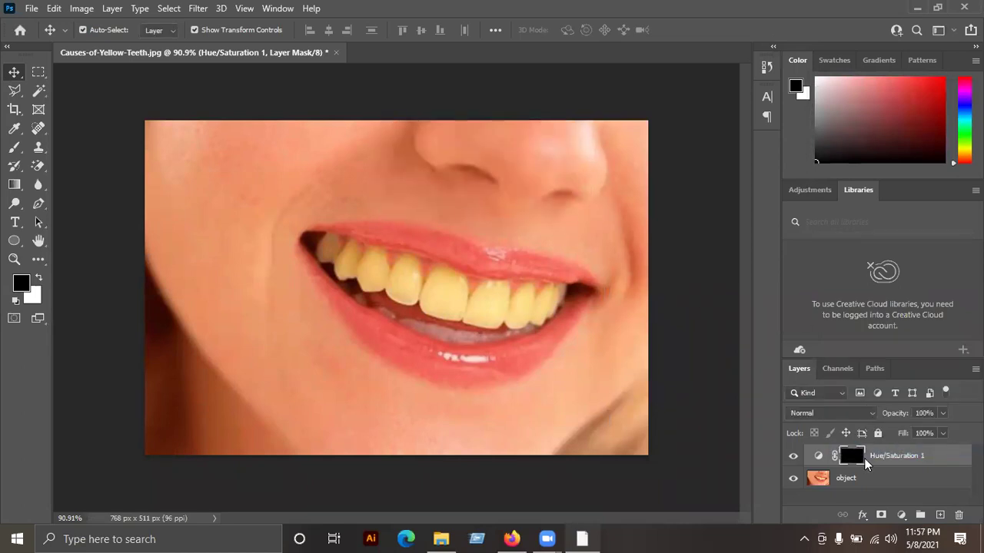
right_click(864, 458)
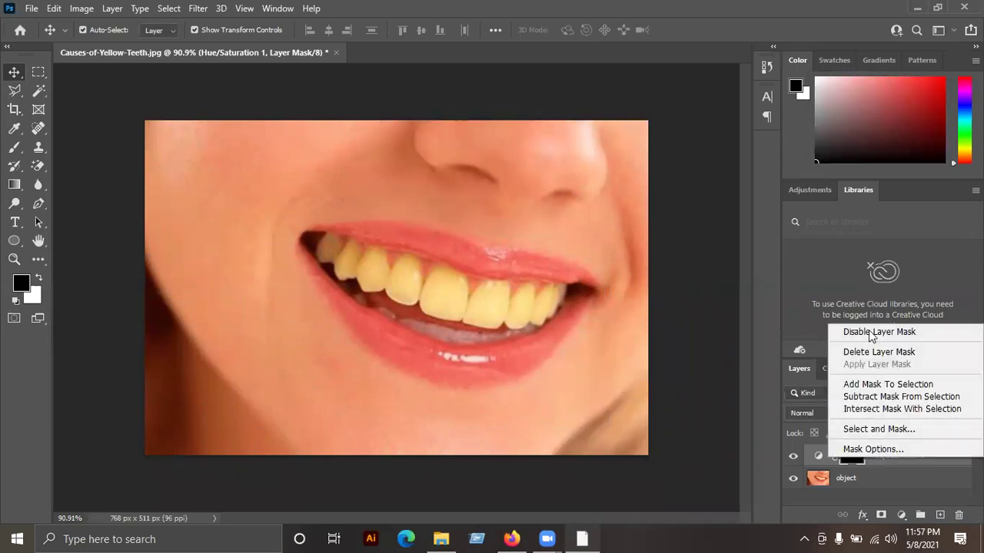
click(781, 312)
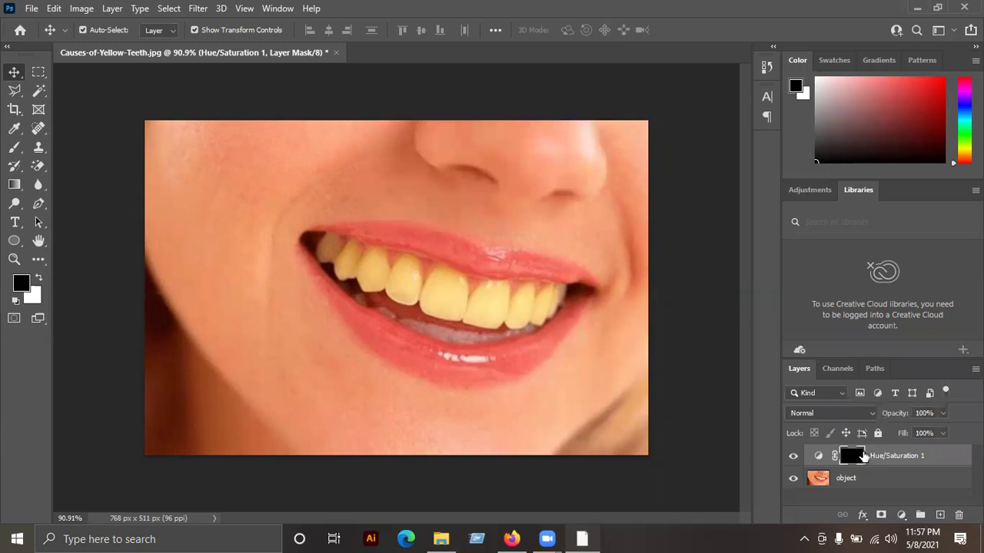
Step: Pick the Brush tool with a smaller size, zoom in, and set white as foreground
click(14, 148)
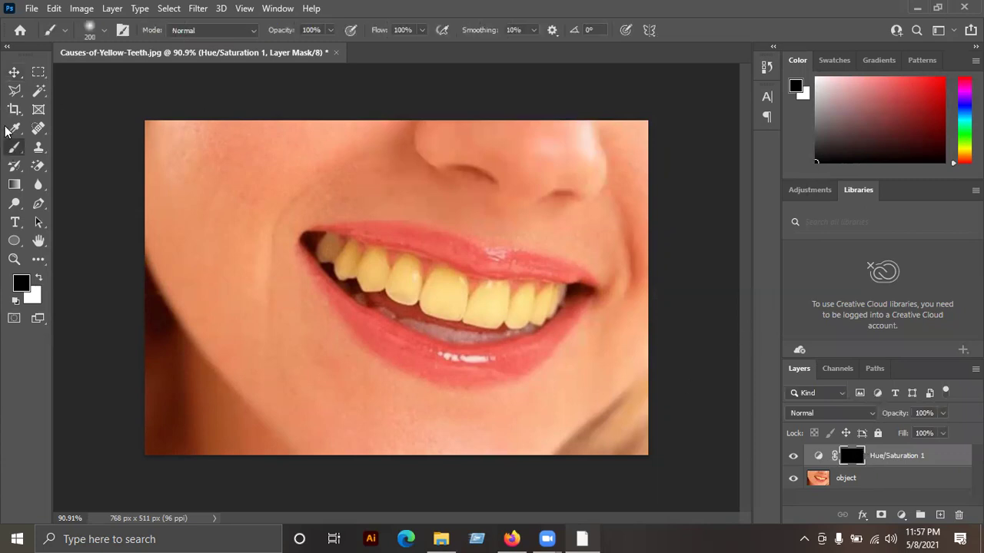
key(bracketleft)
key(bracketleft)
key(bracketleft)
click(104, 31)
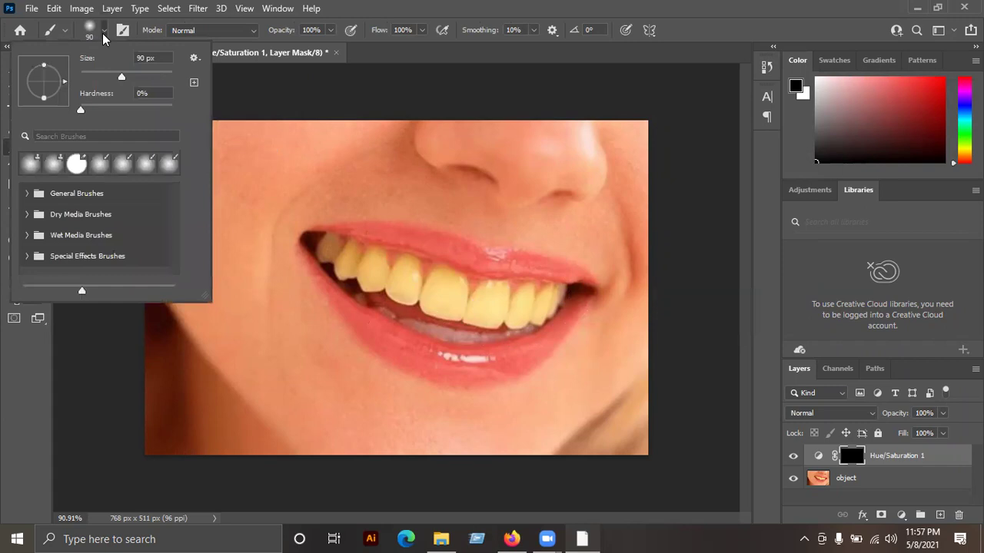
click(103, 35)
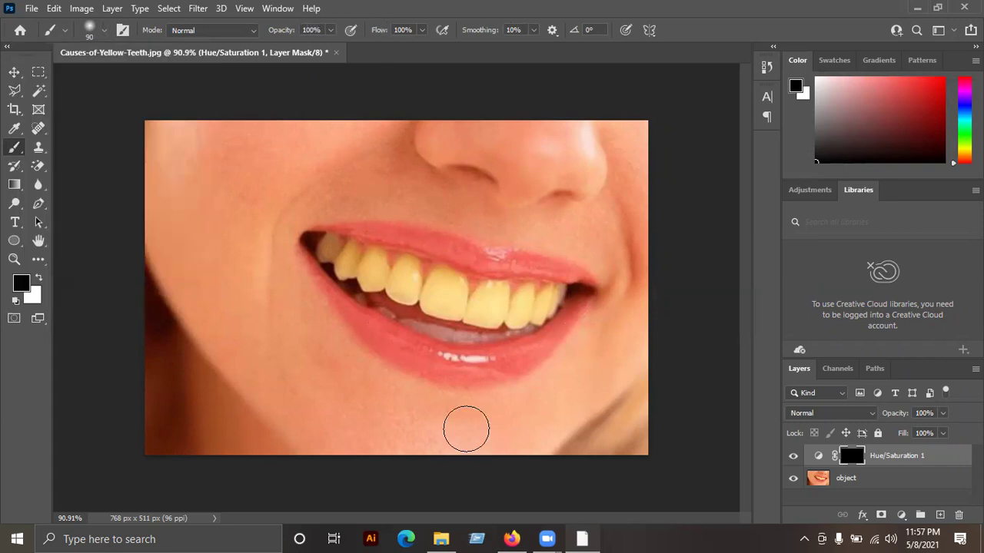
scroll(466, 428, up, 2)
scroll(467, 344, up, 2)
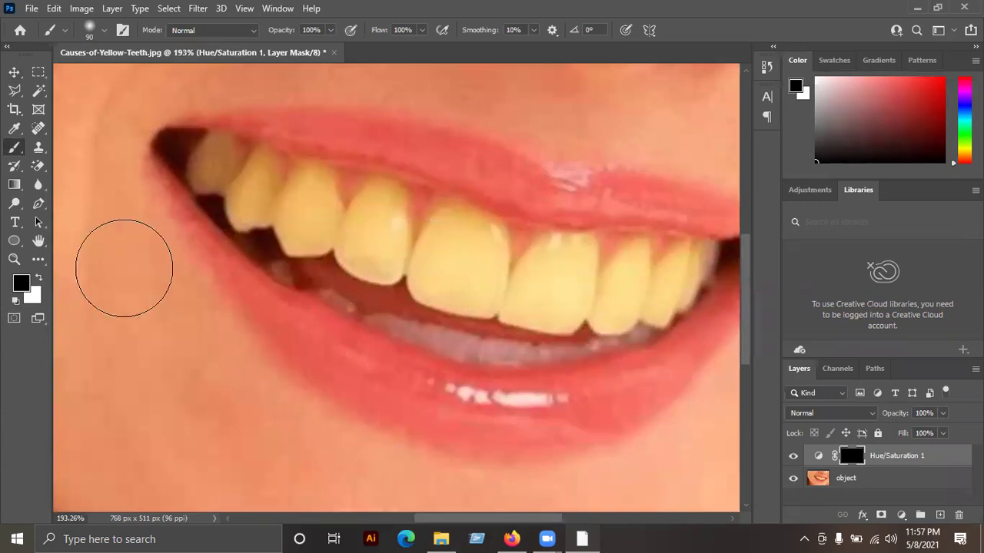
click(38, 277)
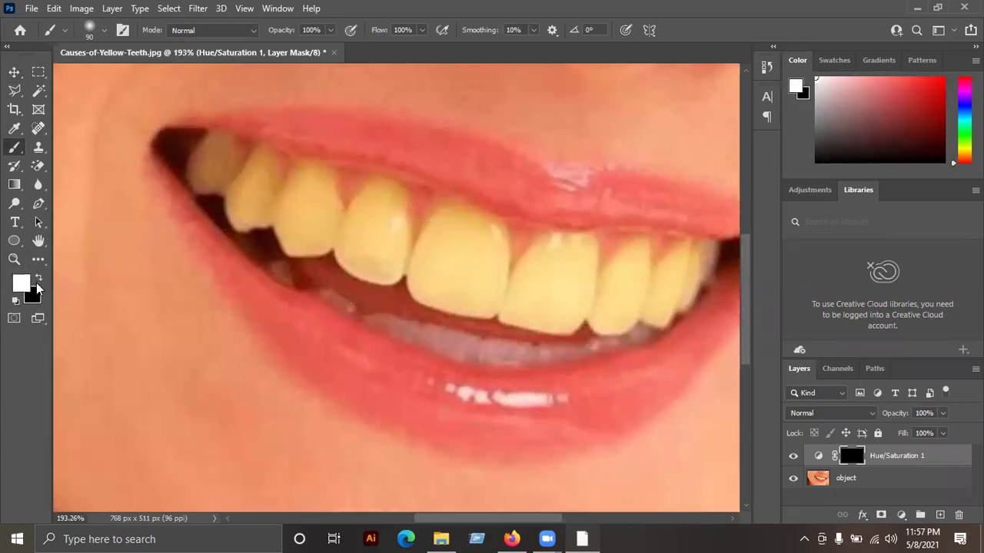
Step: Paint the front, upper-left and right teeth white on the mask with a 35 px brush
mouse_move(340, 220)
mouse_down()
mouse_move(434, 264)
mouse_move(365, 234)
mouse_move(386, 204)
mouse_move(391, 223)
mouse_up()
key(bracketleft)
key(bracketleft)
key(bracketleft)
key(bracketleft)
key(bracketleft)
key(bracketleft)
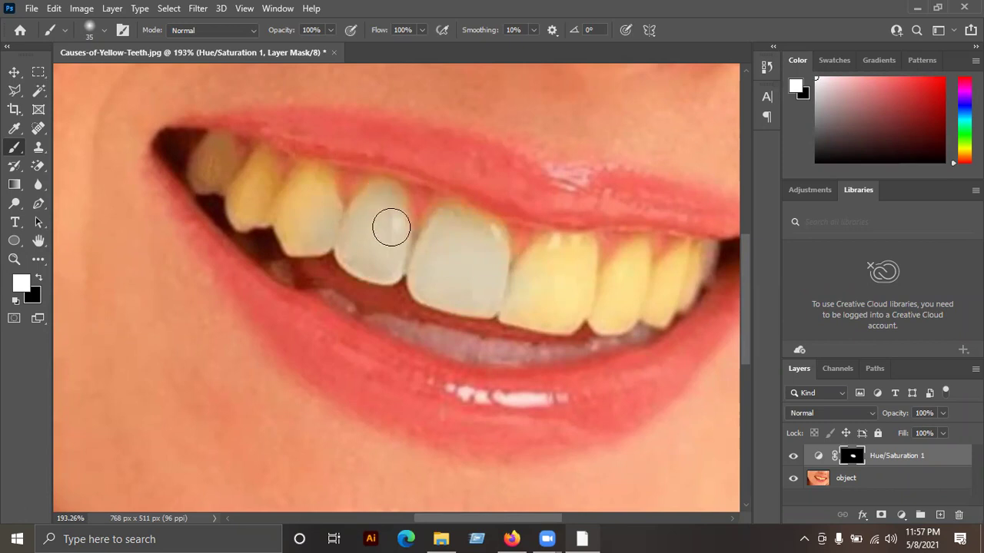
mouse_move(311, 179)
mouse_down()
mouse_move(290, 217)
mouse_move(301, 233)
mouse_move(270, 221)
mouse_move(253, 180)
mouse_move(266, 161)
mouse_move(224, 163)
mouse_move(220, 181)
mouse_move(213, 165)
mouse_move(319, 183)
mouse_move(263, 176)
mouse_move(273, 161)
mouse_move(398, 224)
mouse_move(376, 189)
mouse_move(420, 248)
mouse_move(492, 215)
mouse_move(488, 237)
mouse_move(540, 268)
mouse_move(465, 352)
mouse_move(543, 319)
mouse_move(538, 255)
mouse_move(572, 262)
mouse_move(610, 288)
mouse_move(632, 262)
mouse_move(650, 318)
mouse_move(681, 268)
mouse_move(665, 275)
mouse_move(671, 297)
mouse_move(685, 259)
mouse_move(650, 290)
mouse_up()
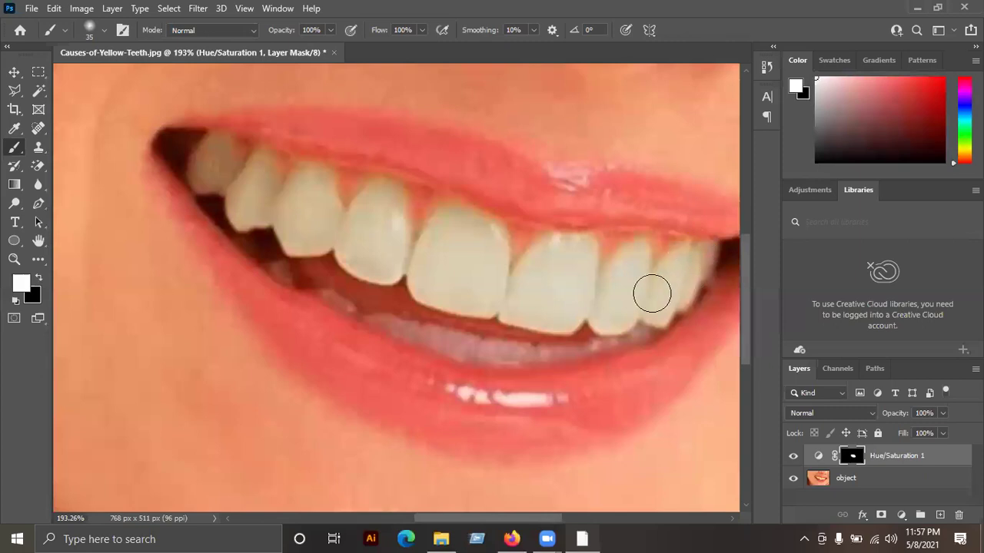
mouse_move(248, 178)
mouse_down()
mouse_move(275, 241)
mouse_move(235, 208)
mouse_move(301, 238)
mouse_up()
mouse_move(578, 290)
mouse_down()
mouse_move(685, 264)
mouse_move(633, 313)
mouse_up()
scroll(428, 180, down, 3)
Step: Switch to Move, deselect layers, and toggle the whitening adjustment on and off to compare
scroll(446, 217, down, 3)
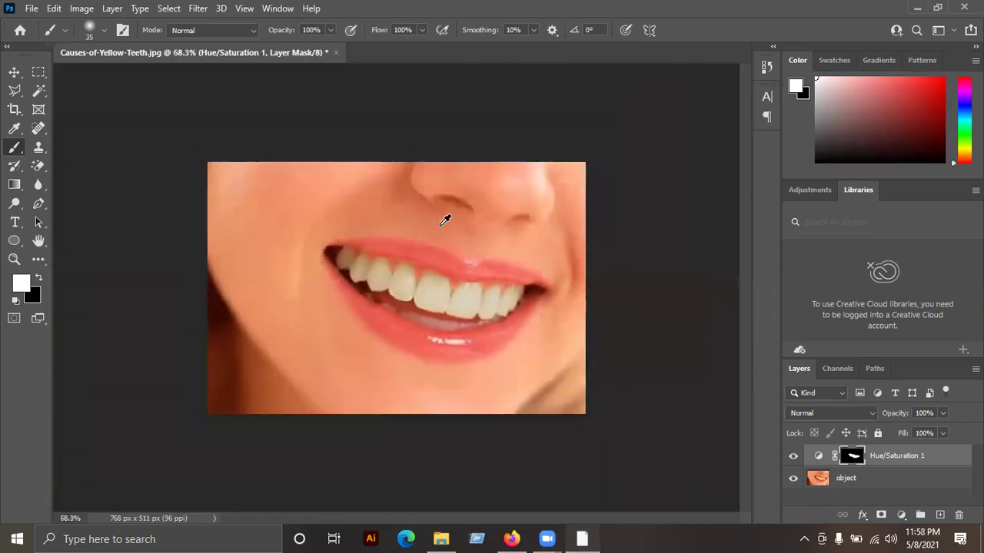
click(15, 72)
click(826, 495)
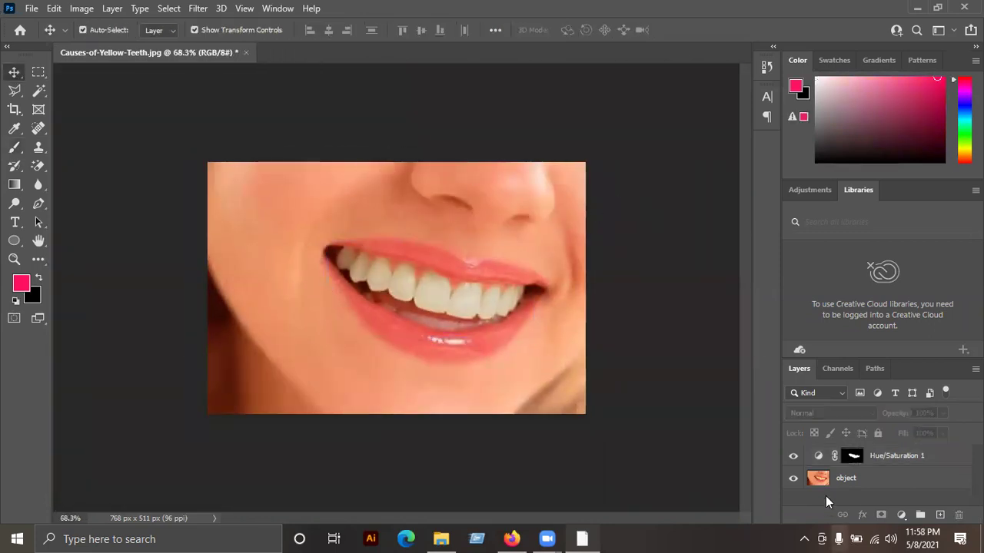
click(793, 457)
click(792, 456)
click(793, 456)
click(793, 457)
click(793, 456)
click(793, 457)
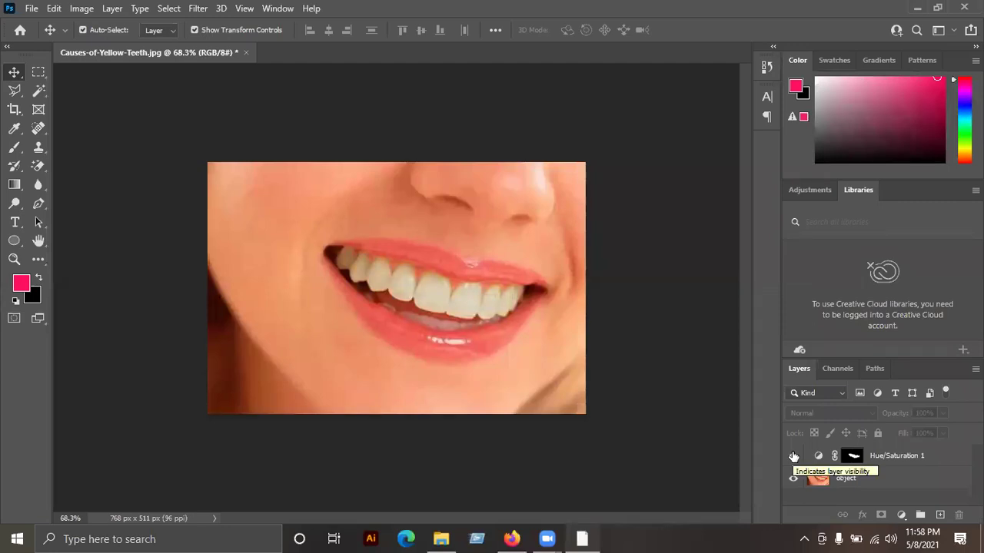
key(ctrl+comma)
key(ctrl+comma)
key(ctrl+comma)
key(ctrl+comma)
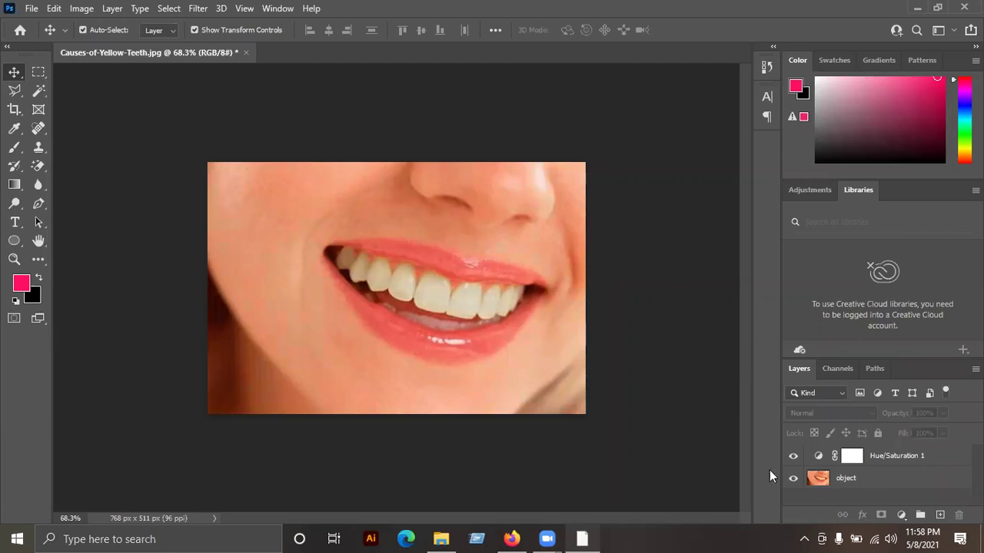
Step: Select the Hue/Saturation 1 mask, toggle its visibility again, and set black as foreground
click(851, 456)
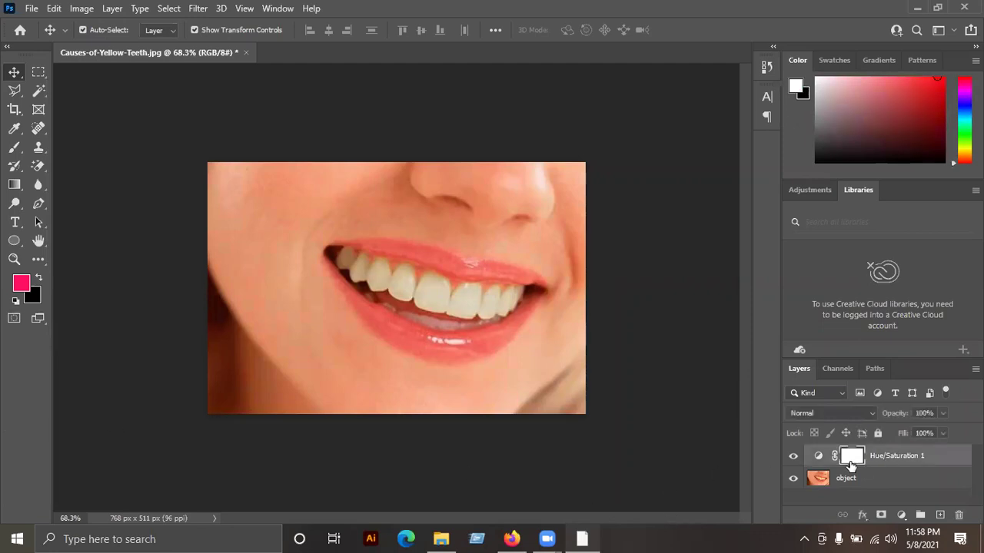
click(800, 457)
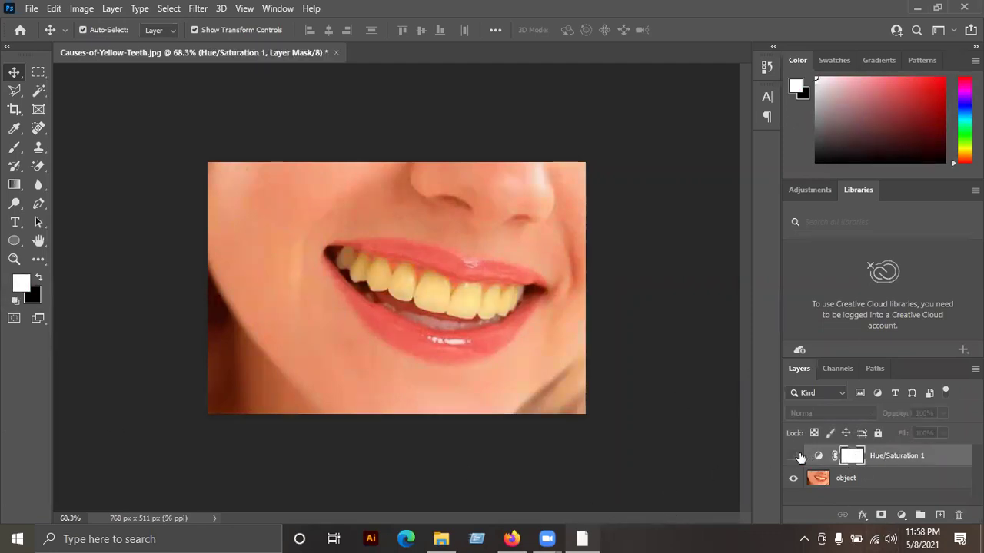
click(799, 457)
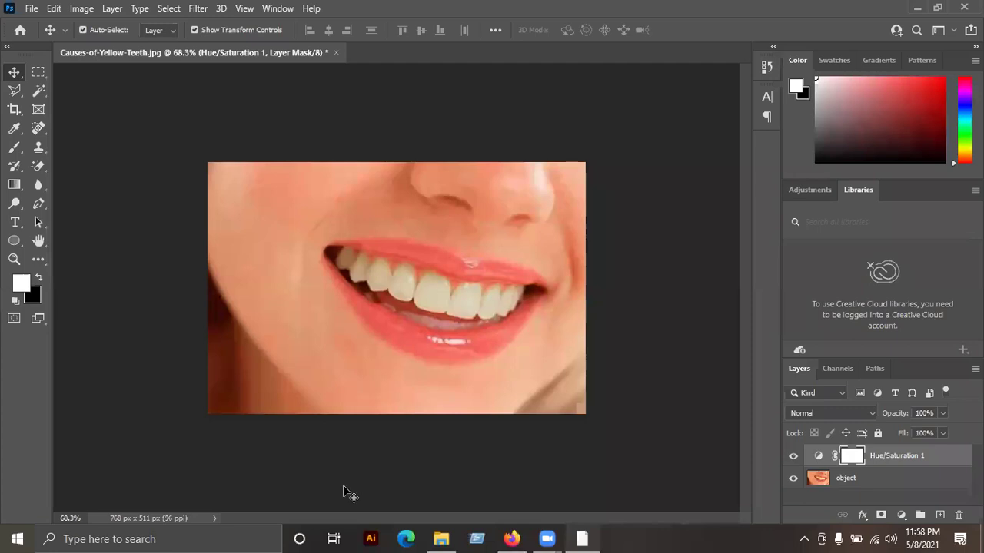
click(40, 281)
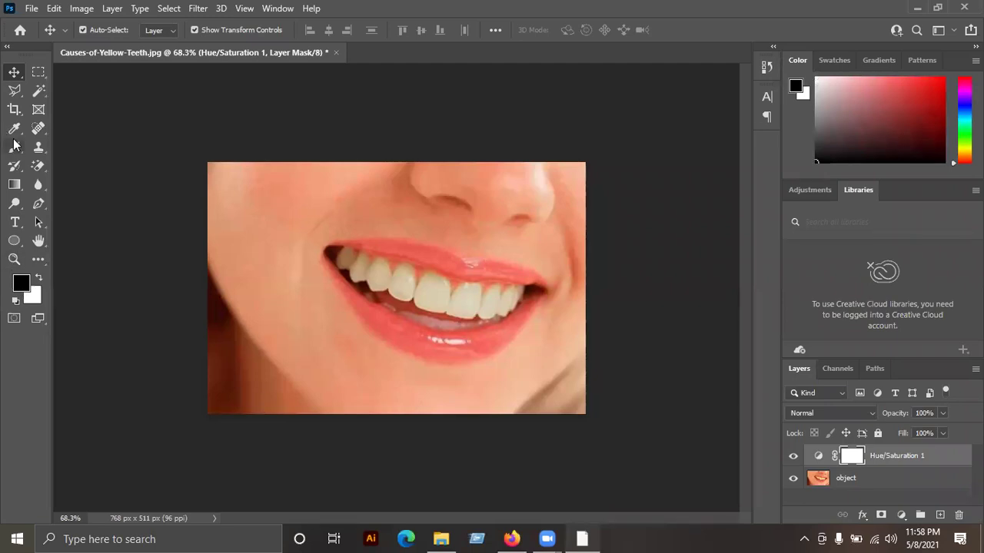
Step: With a 250 brush, invert the mask back to black and set white as foreground
click(14, 147)
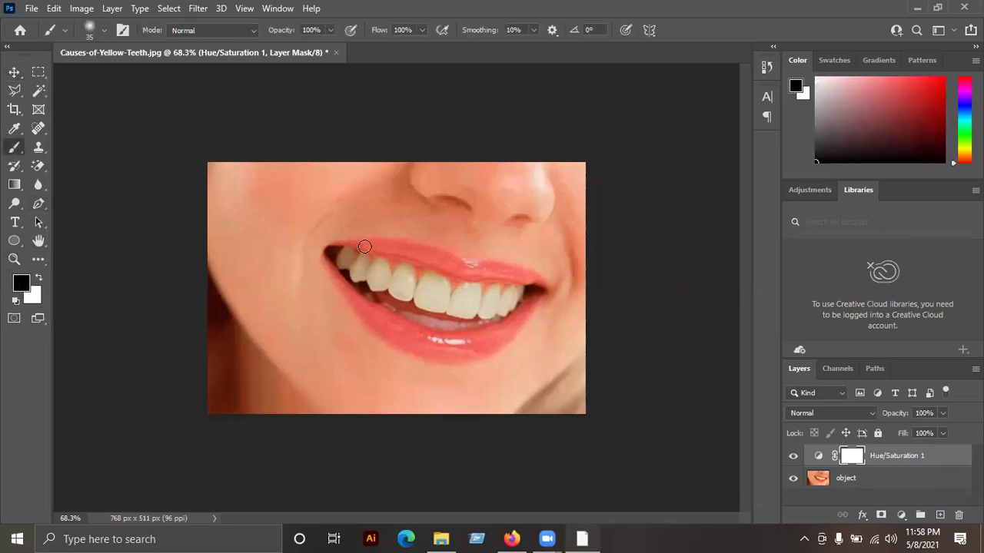
key(bracketright)
key(bracketright)
key(bracketright)
key(bracketright)
key(bracketright)
key(bracketright)
key(bracketright)
key(bracketright)
key(bracketright)
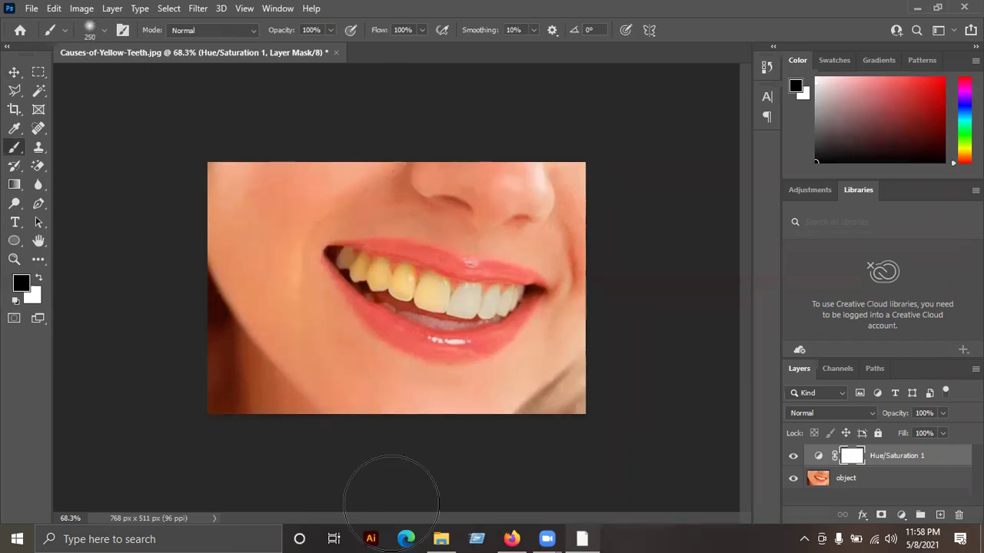
key(ctrl+i)
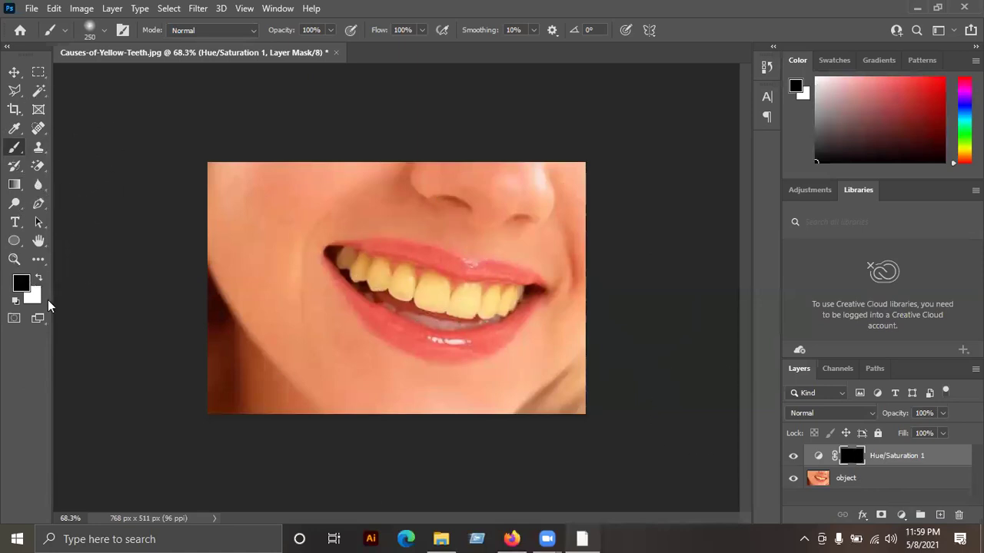
click(42, 278)
Step: Paint the upper and lower teeth white on the mask with a 50 brush
key(bracketleft)
key(bracketleft)
key(bracketleft)
key(bracketleft)
key(bracketleft)
key(bracketleft)
key(bracketleft)
key(bracketleft)
key(bracketleft)
drag(385, 281, 367, 277)
mouse_move(430, 287)
mouse_down()
mouse_move(479, 297)
mouse_move(406, 301)
mouse_move(500, 290)
mouse_move(504, 307)
mouse_move(465, 309)
mouse_move(395, 274)
mouse_move(397, 266)
mouse_move(381, 277)
mouse_move(381, 265)
mouse_move(425, 287)
mouse_move(444, 314)
mouse_up()
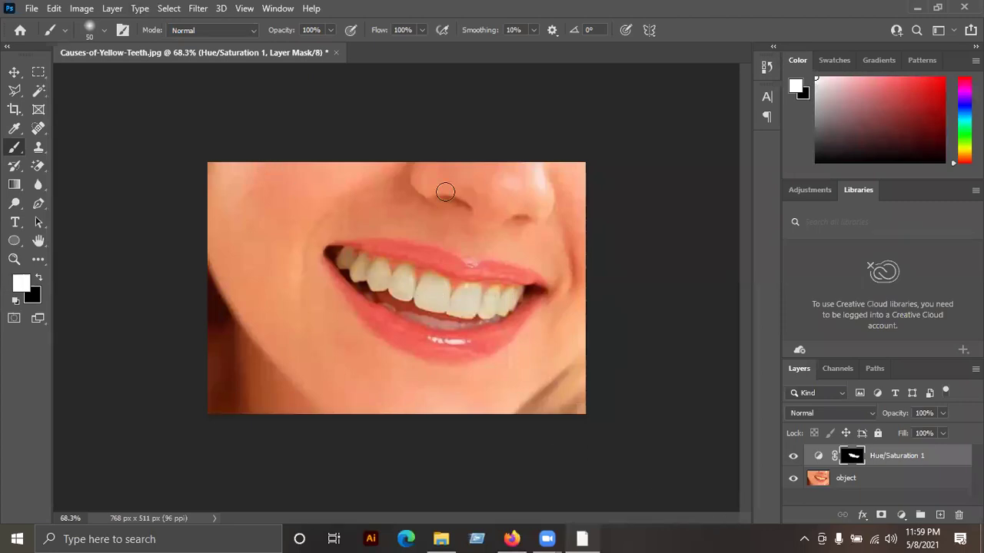
mouse_move(488, 307)
mouse_down()
mouse_move(499, 297)
mouse_move(454, 294)
mouse_move(358, 258)
mouse_move(387, 300)
mouse_up()
mouse_move(491, 314)
mouse_down()
mouse_move(517, 293)
mouse_move(473, 291)
mouse_up()
click(14, 71)
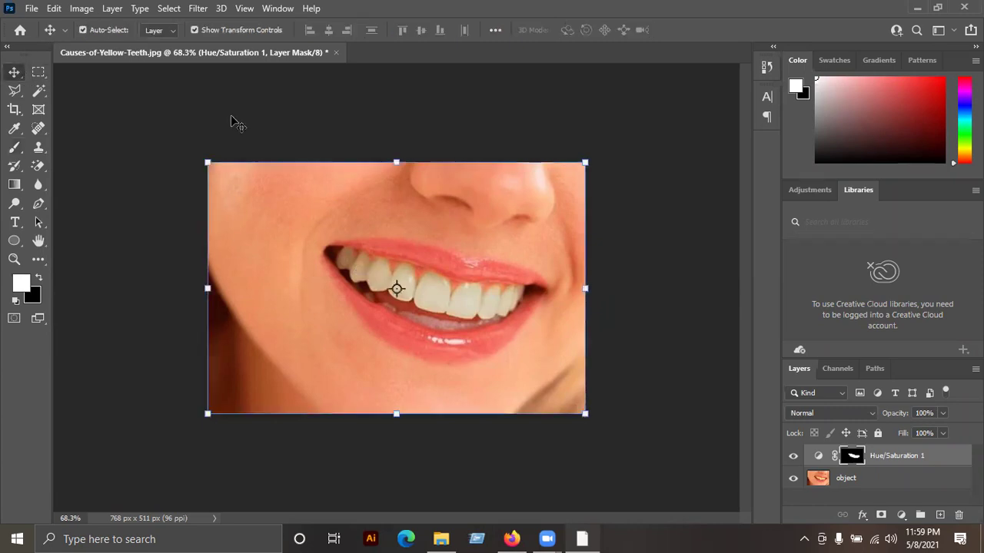
click(229, 123)
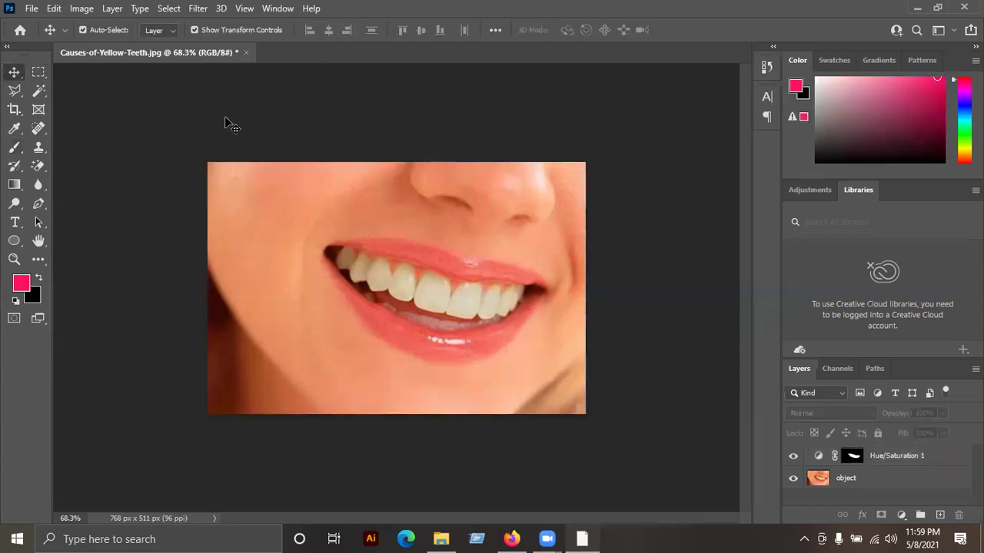
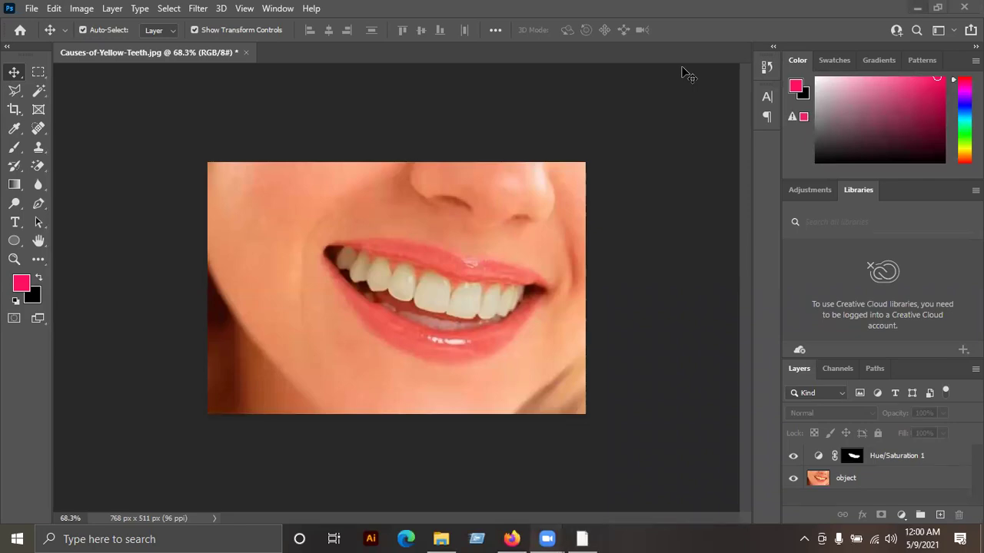
Step: Switch from Photoshop to Firefox and select the current URL in the address bar
click(440, 539)
click(511, 539)
click(295, 33)
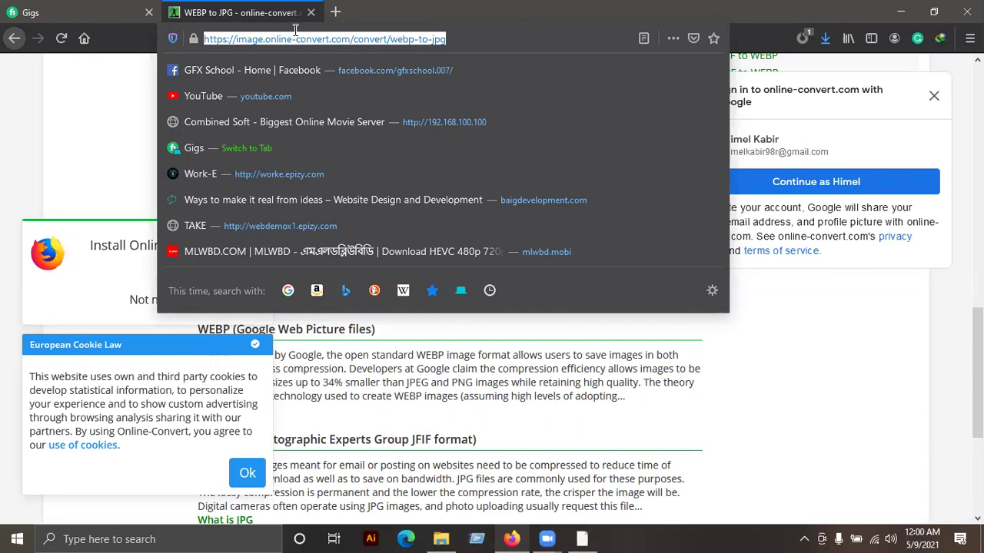
Step: Search Google for 'image for object remove' and show only Images results
text(image)
key(Down)
key(Return)
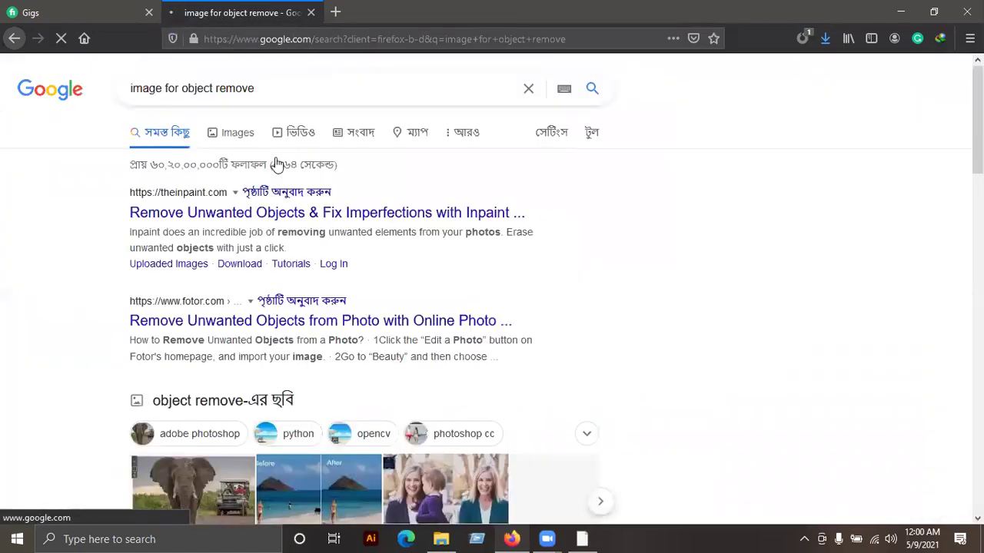
click(229, 137)
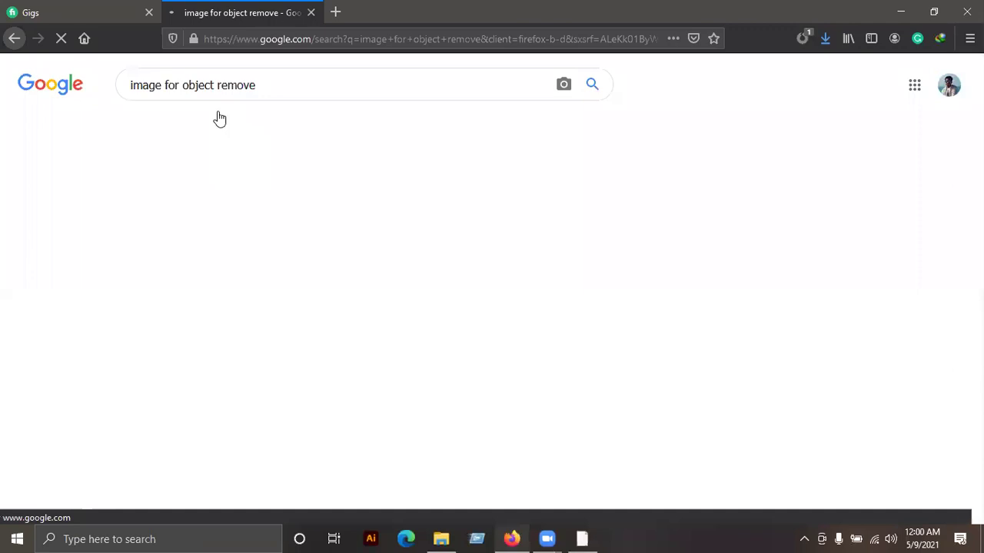
Step: Scroll through the before-and-after object removal image results
scroll(511, 361, down, 2)
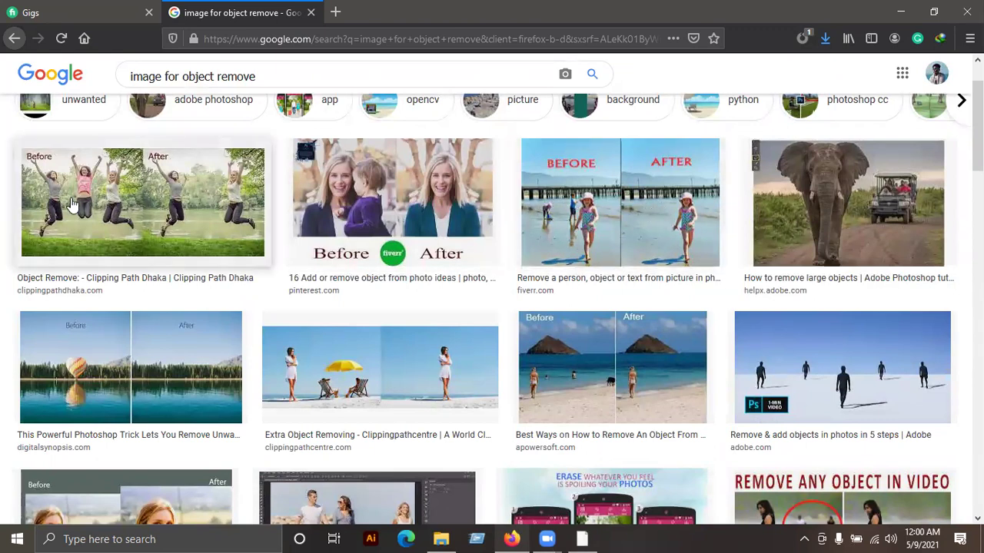
scroll(212, 238, down, 2)
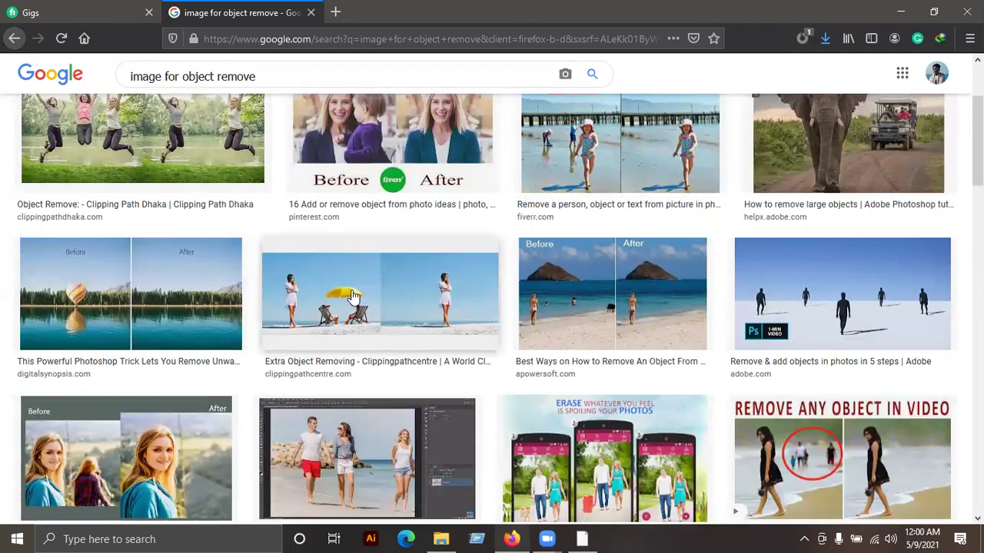
scroll(851, 312, down, 5)
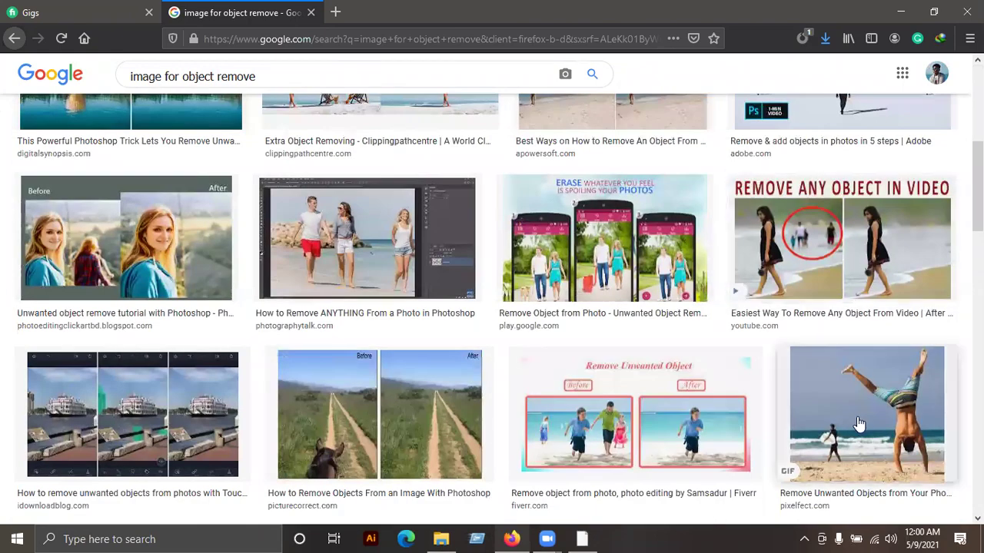
scroll(853, 265, down, 5)
scroll(642, 277, down, 1)
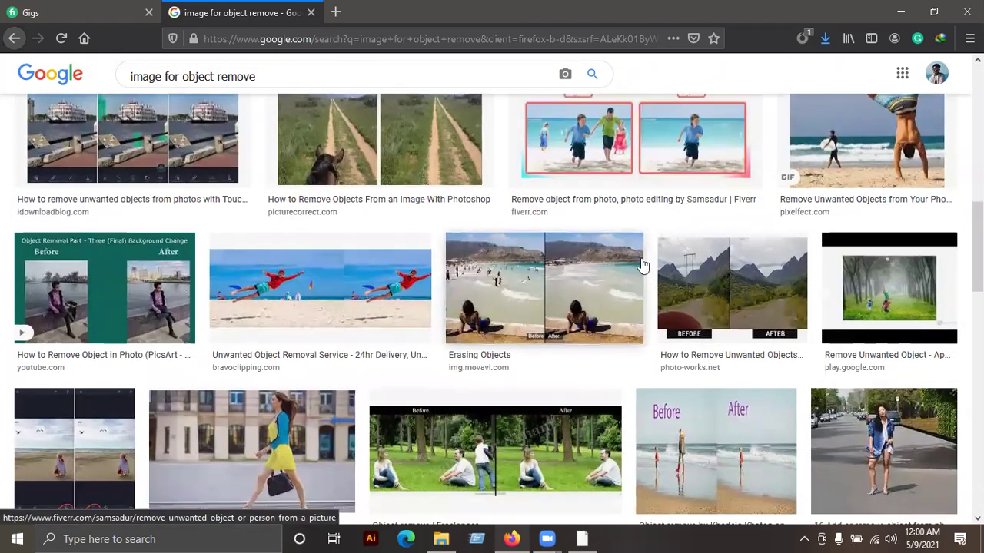
scroll(643, 269, down, 3)
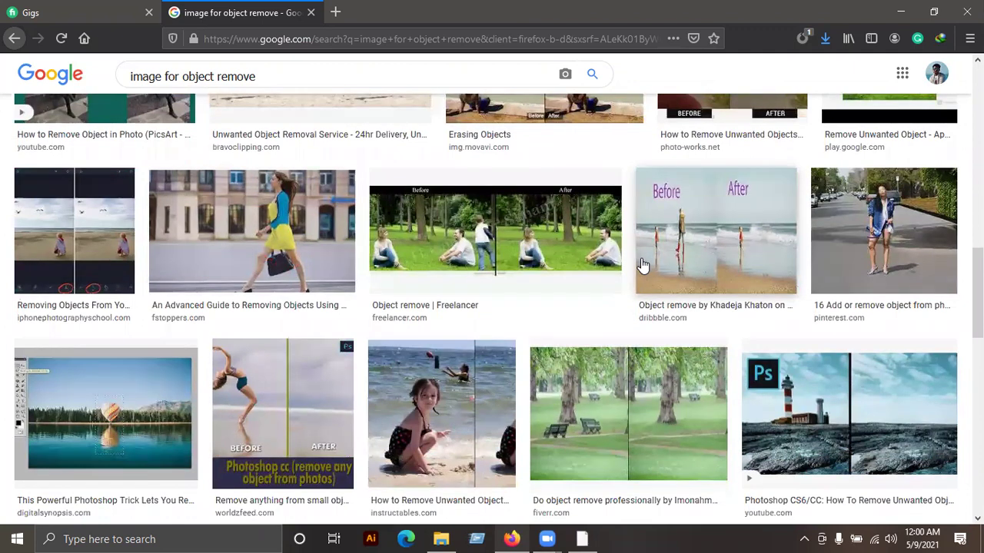
scroll(641, 265, down, 1)
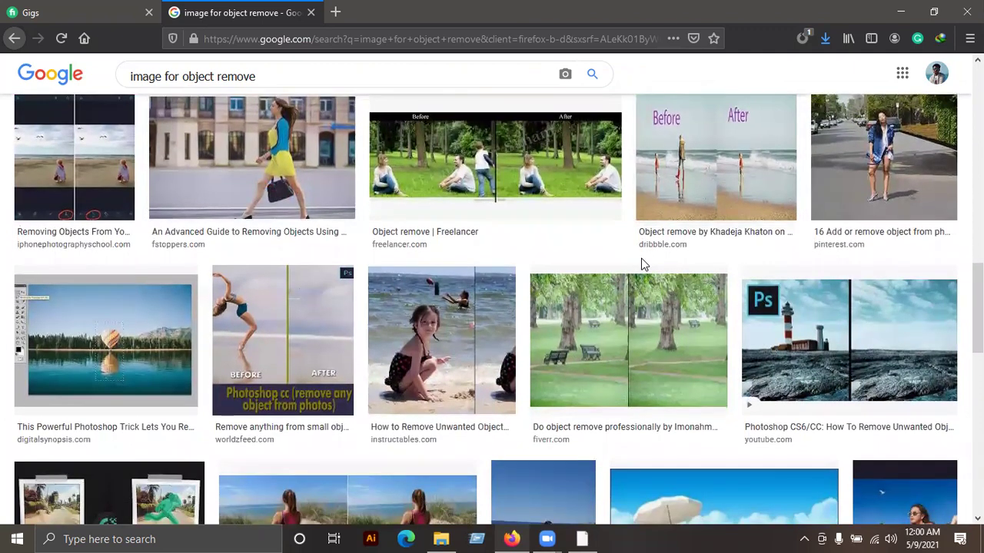
scroll(644, 264, up, 3)
scroll(643, 265, up, 2)
scroll(643, 264, up, 2)
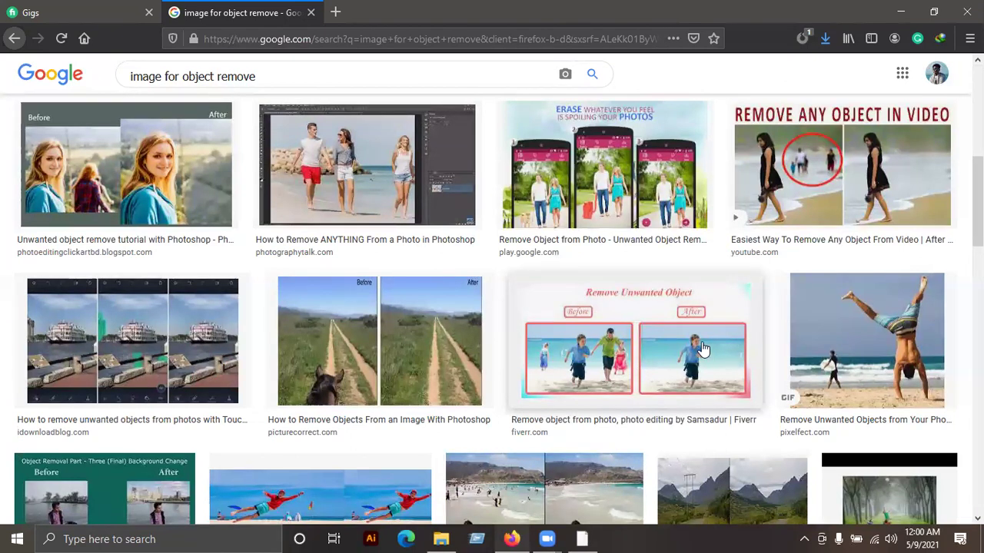
scroll(703, 347, down, 5)
scroll(702, 346, down, 3)
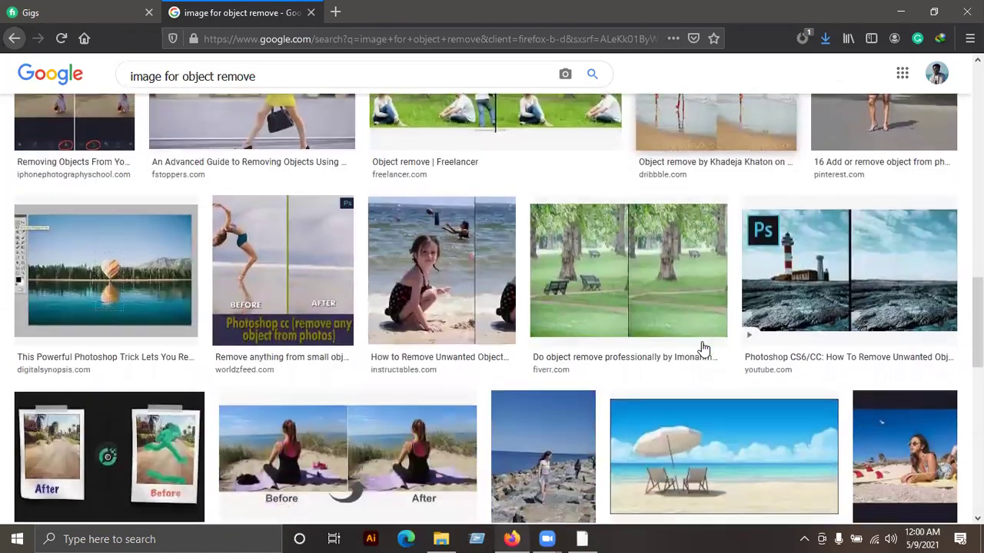
scroll(431, 292, down, 1)
scroll(427, 385, up, 5)
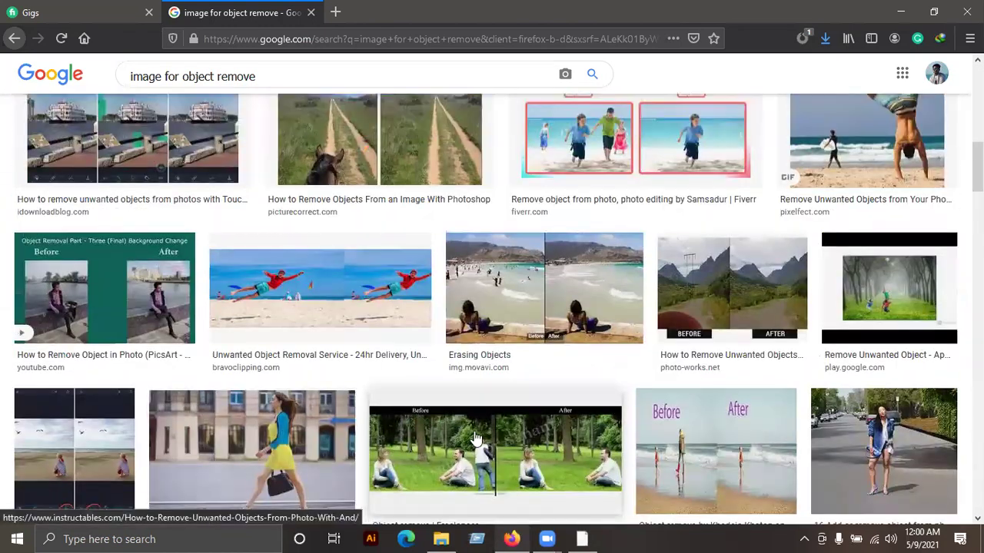
scroll(503, 380, down, 2)
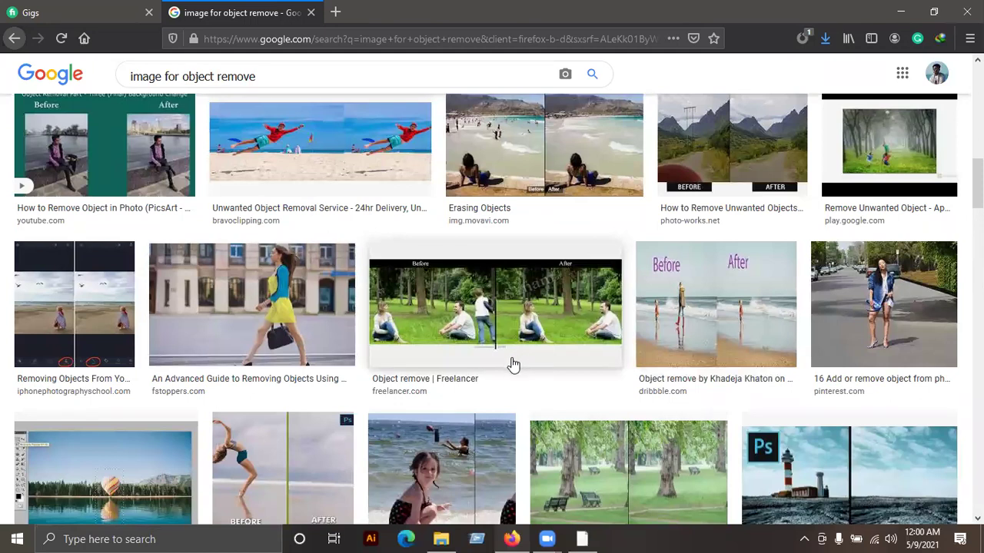
scroll(514, 331, down, 1)
scroll(513, 331, down, 2)
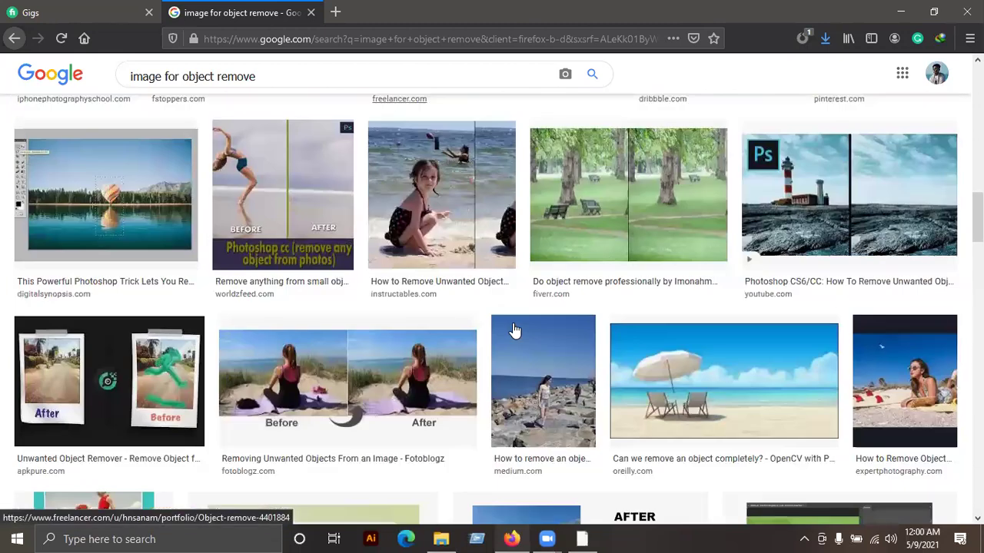
scroll(298, 316, down, 2)
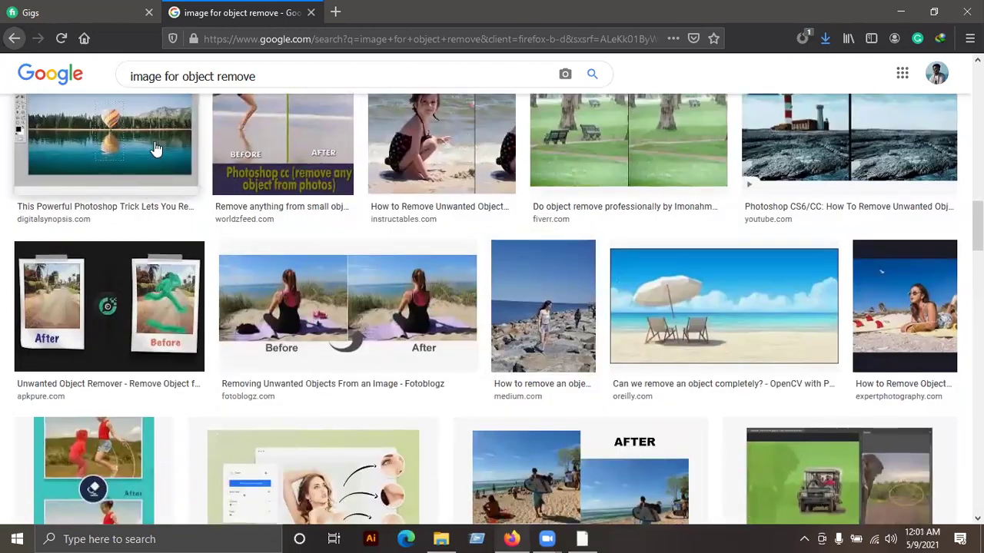
scroll(703, 165, down, 1)
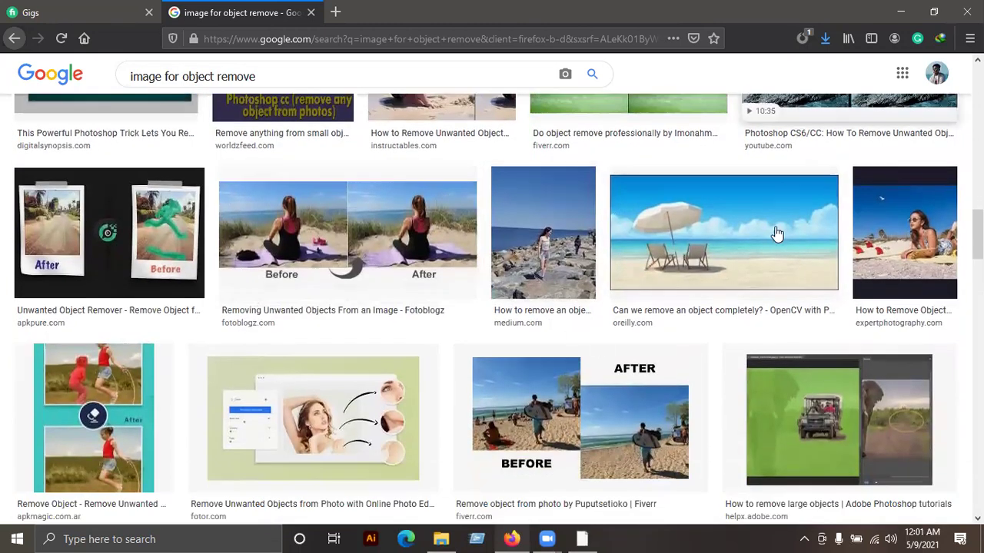
scroll(766, 220, down, 1)
scroll(766, 219, down, 1)
scroll(766, 220, down, 3)
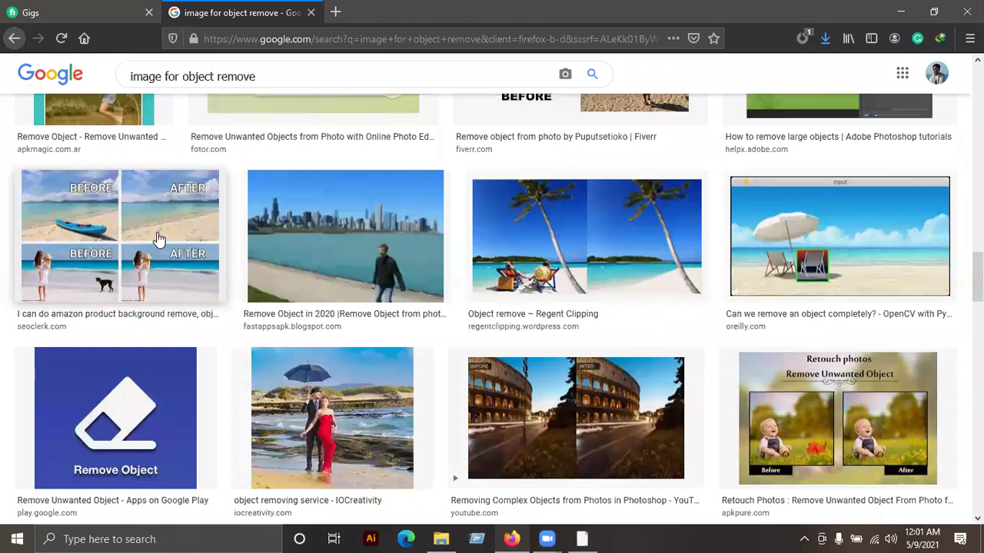
scroll(158, 239, up, 3)
scroll(157, 239, up, 5)
scroll(158, 239, up, 5)
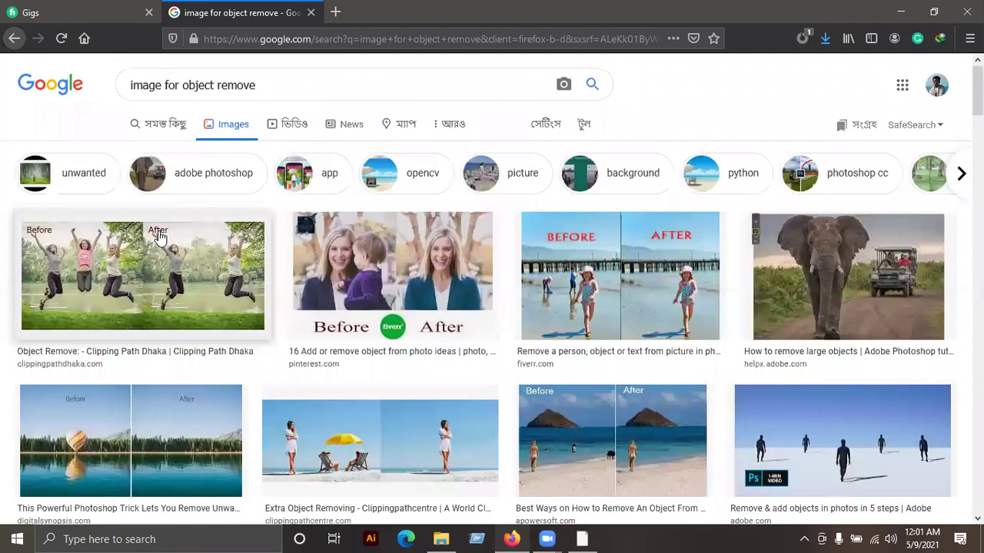
click(335, 93)
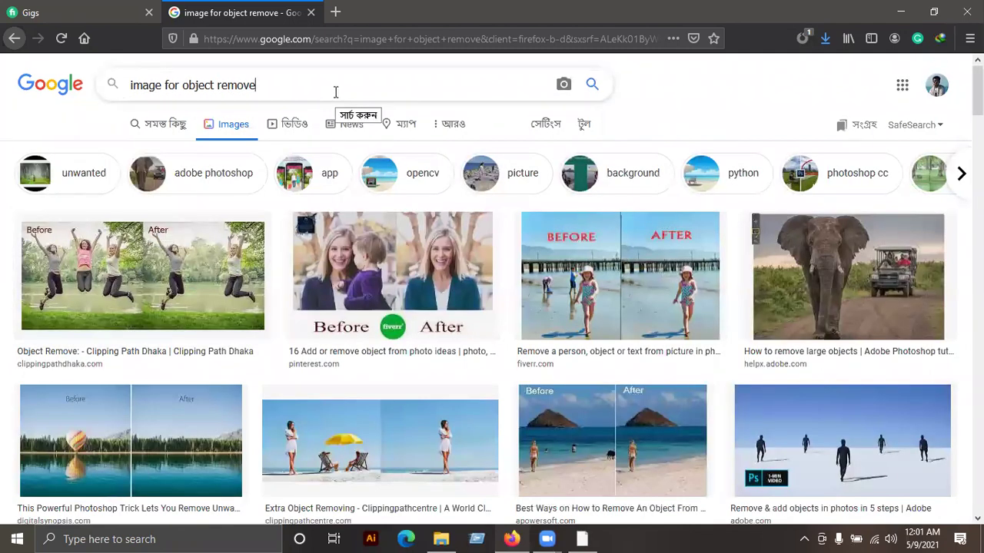
key(BackSpace)
key(BackSpace)
key(BackSpace)
key(BackSpace)
key(BackSpace)
key(BackSpace)
key(BackSpace)
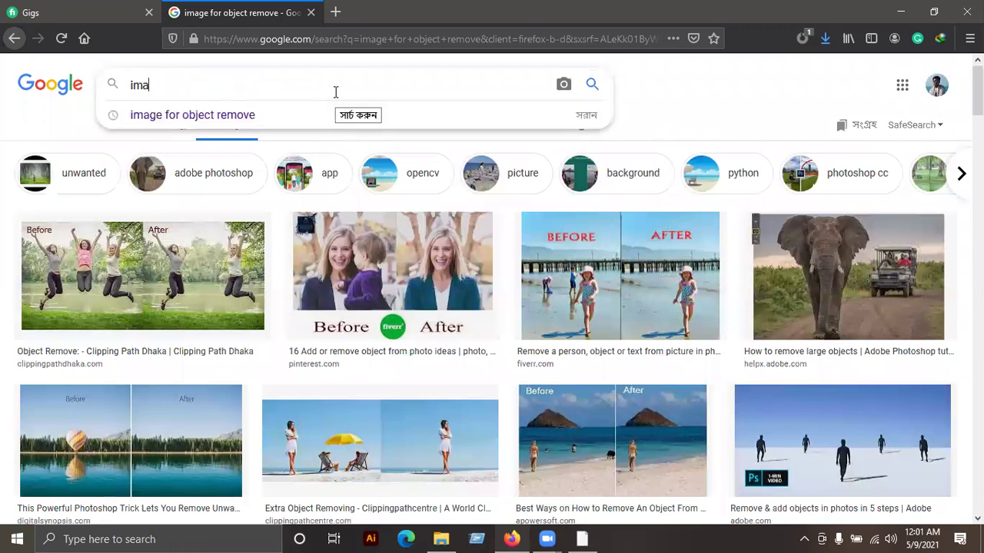
key(BackSpace)
key(BackSpace)
key(BackSpace)
text(bird )
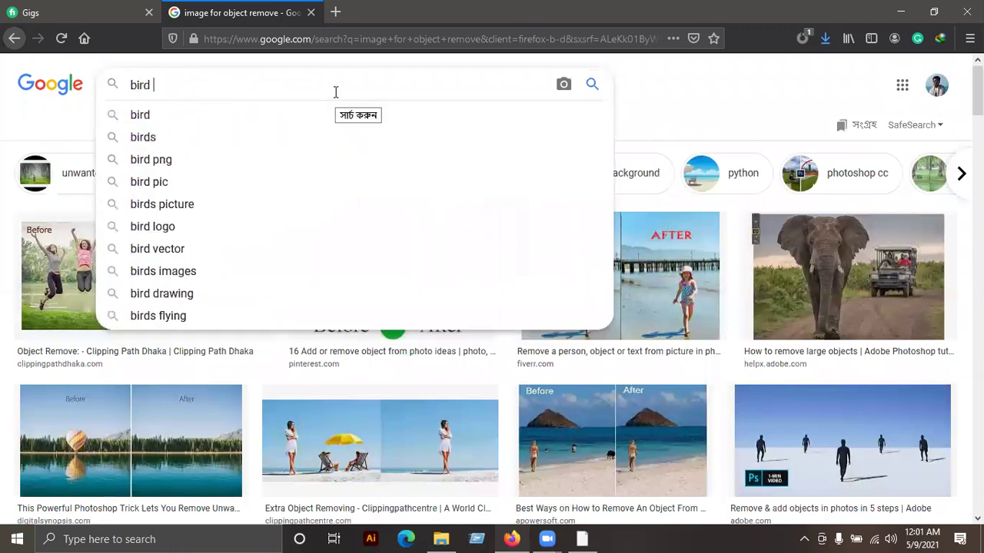
text(image)
key(Return)
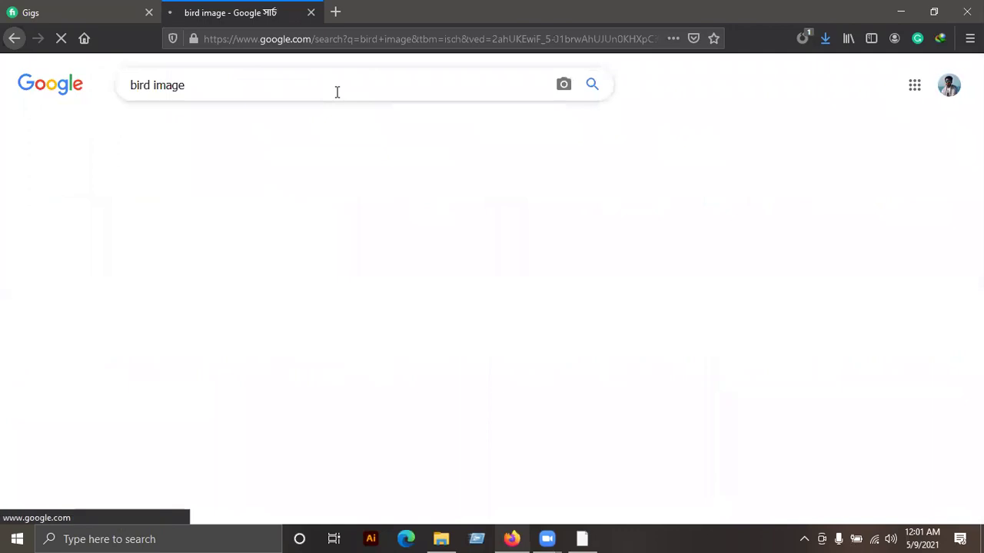
scroll(369, 358, down, 3)
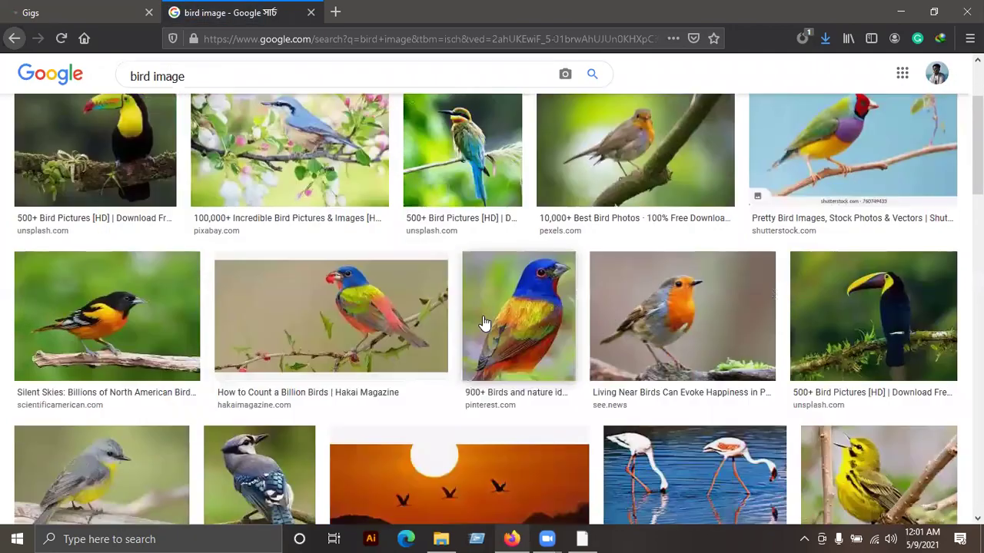
scroll(484, 322, down, 2)
scroll(481, 323, down, 2)
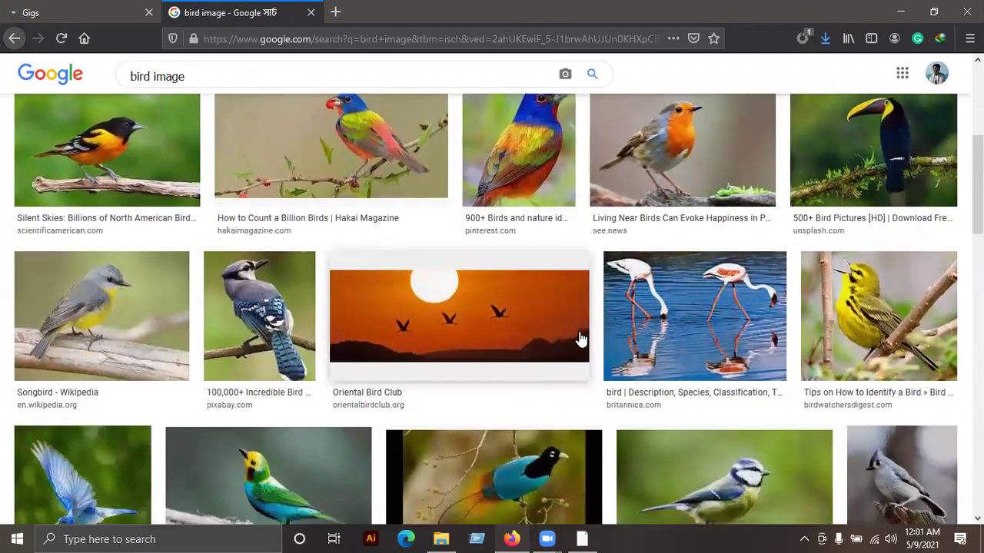
scroll(584, 334, down, 3)
scroll(591, 327, down, 3)
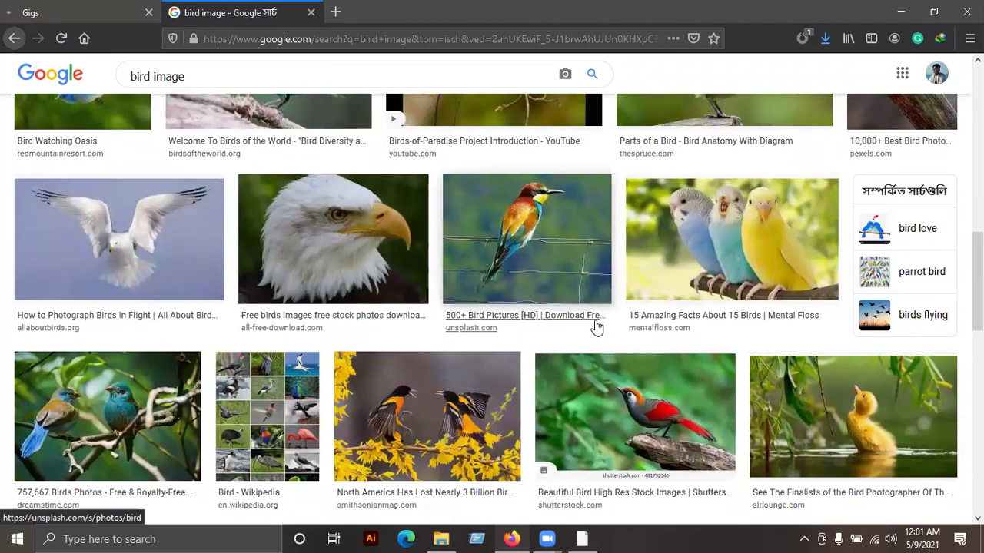
scroll(596, 327, down, 2)
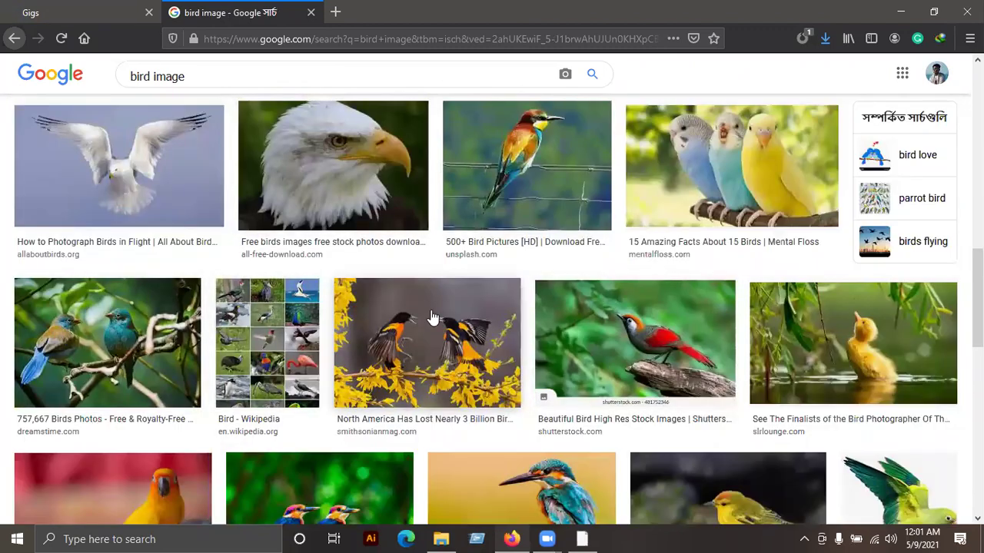
scroll(604, 295, down, 2)
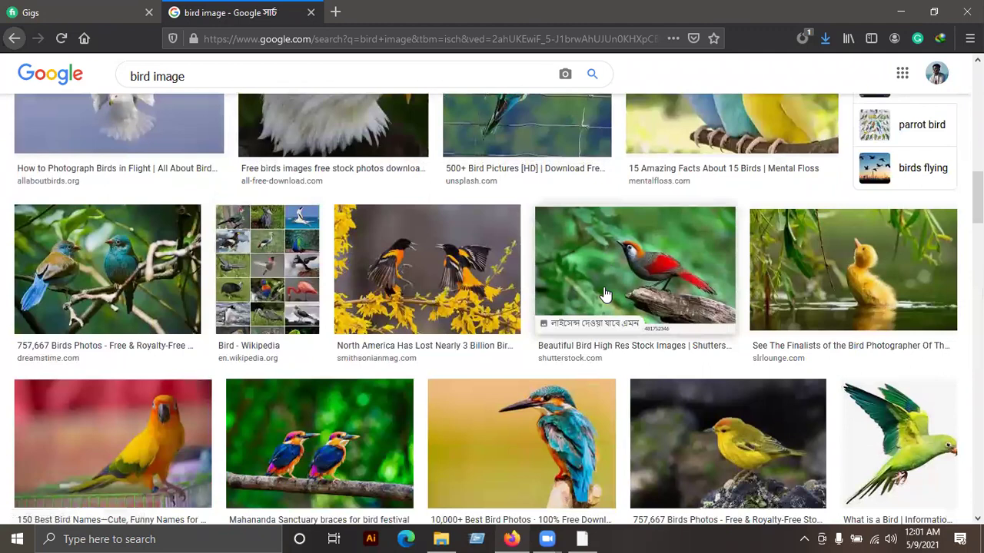
scroll(510, 218, down, 3)
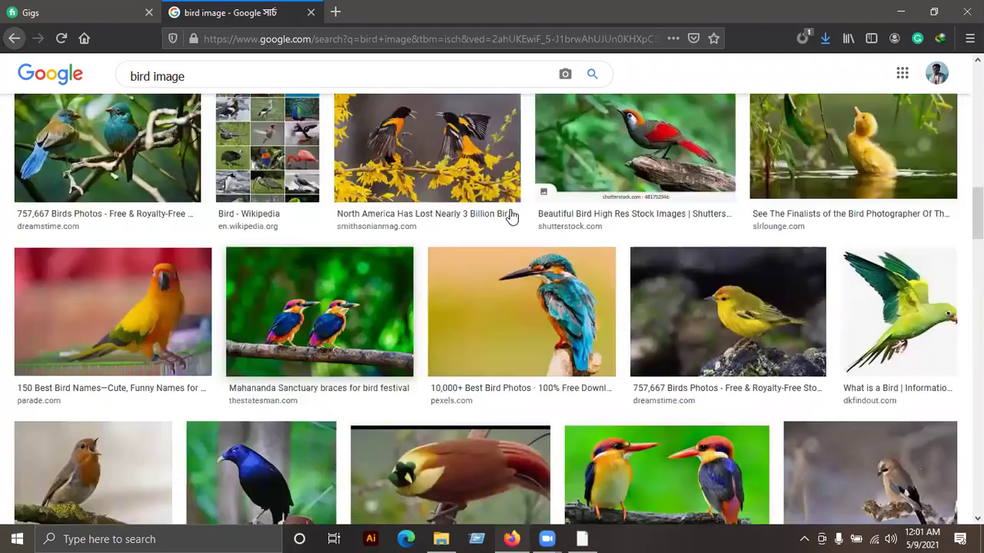
scroll(531, 242, down, 2)
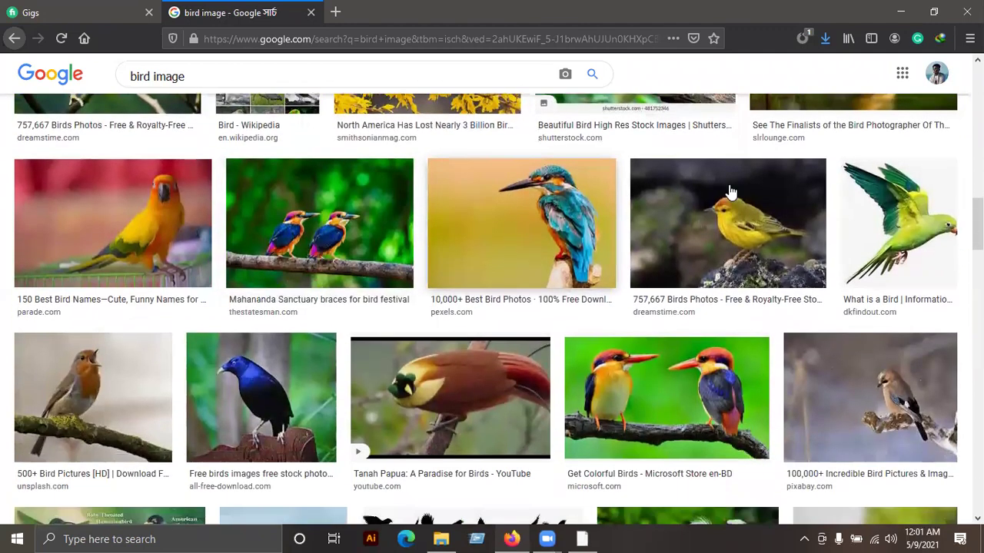
scroll(676, 369, down, 2)
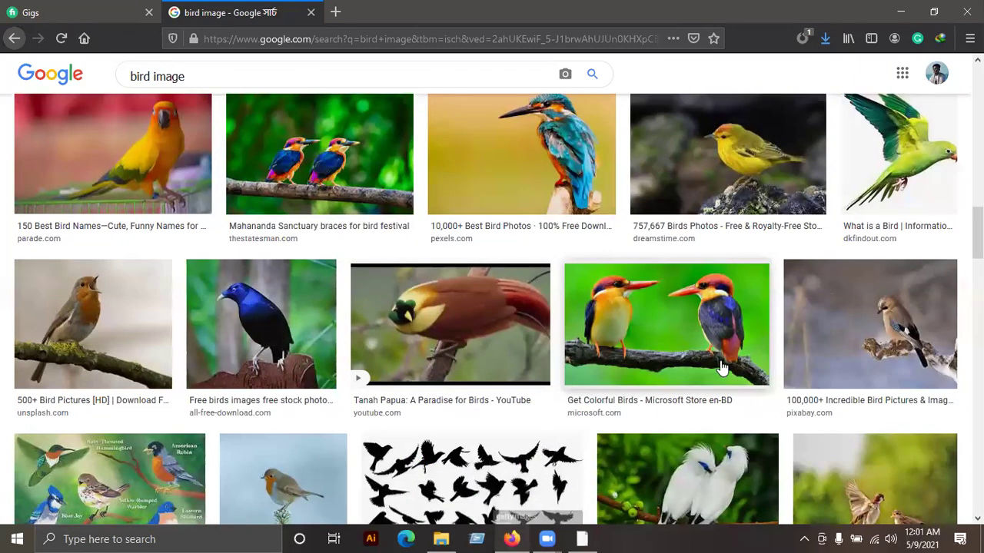
scroll(708, 359, down, 4)
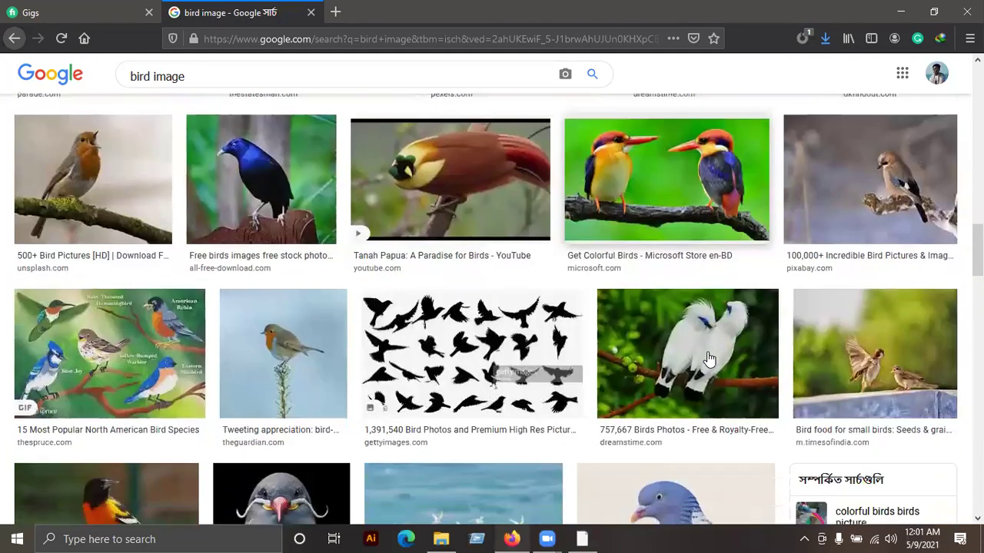
scroll(711, 350, down, 2)
scroll(891, 230, down, 4)
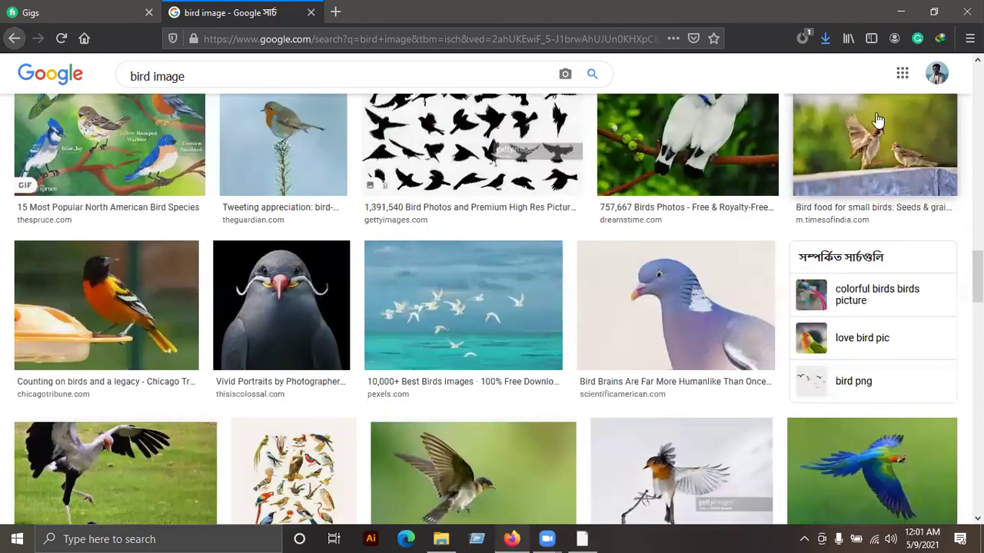
scroll(719, 214, down, 3)
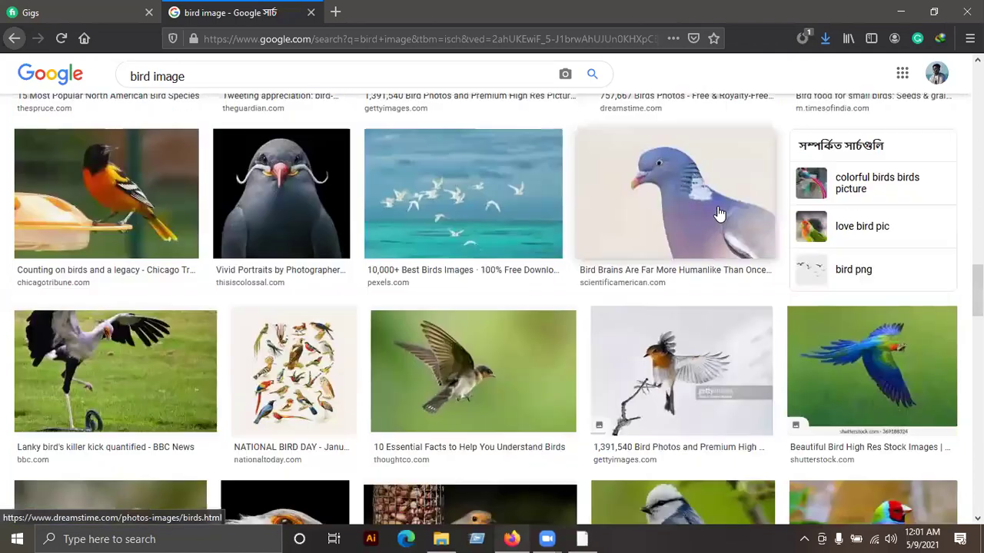
scroll(719, 213, down, 1)
scroll(498, 313, down, 4)
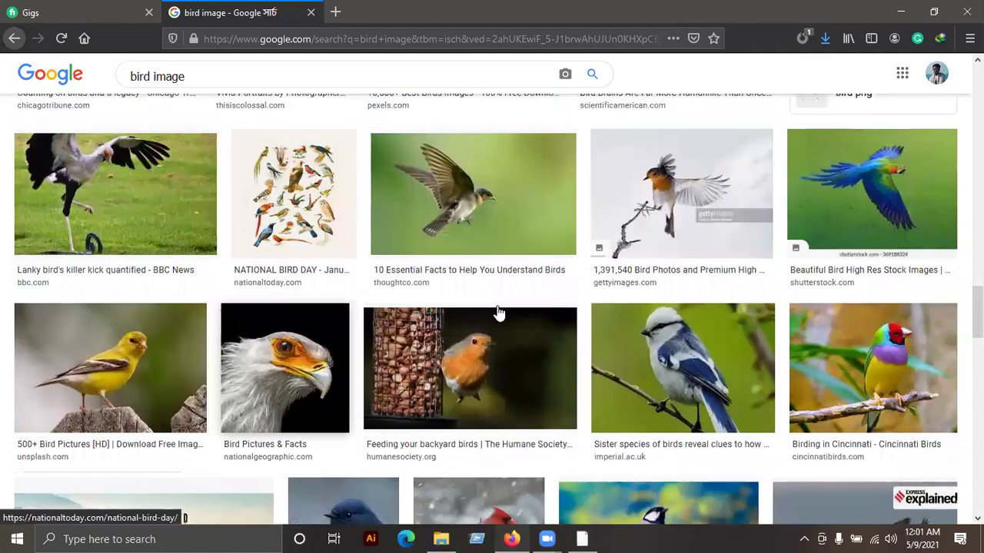
scroll(498, 313, down, 2)
scroll(680, 269, down, 9)
scroll(685, 275, down, 4)
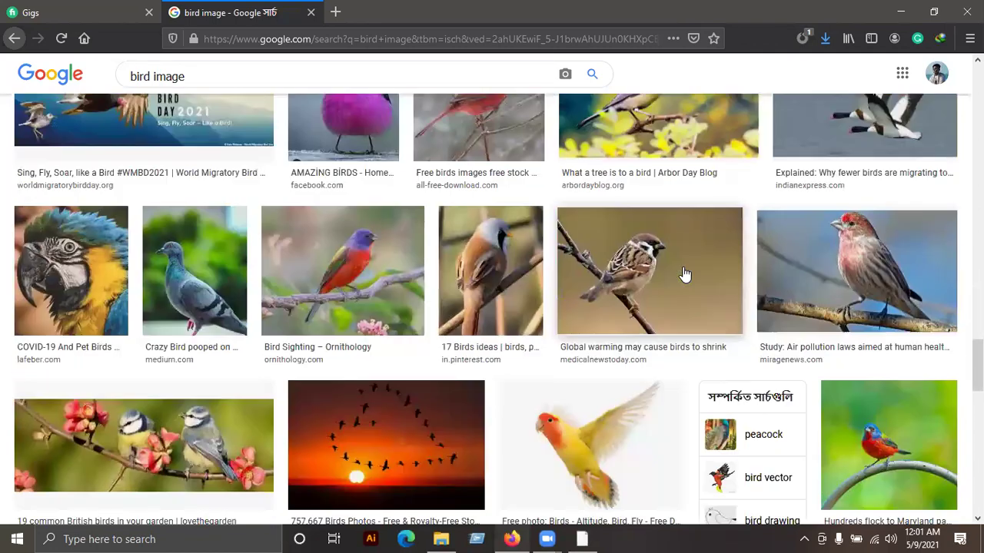
scroll(685, 275, up, 5)
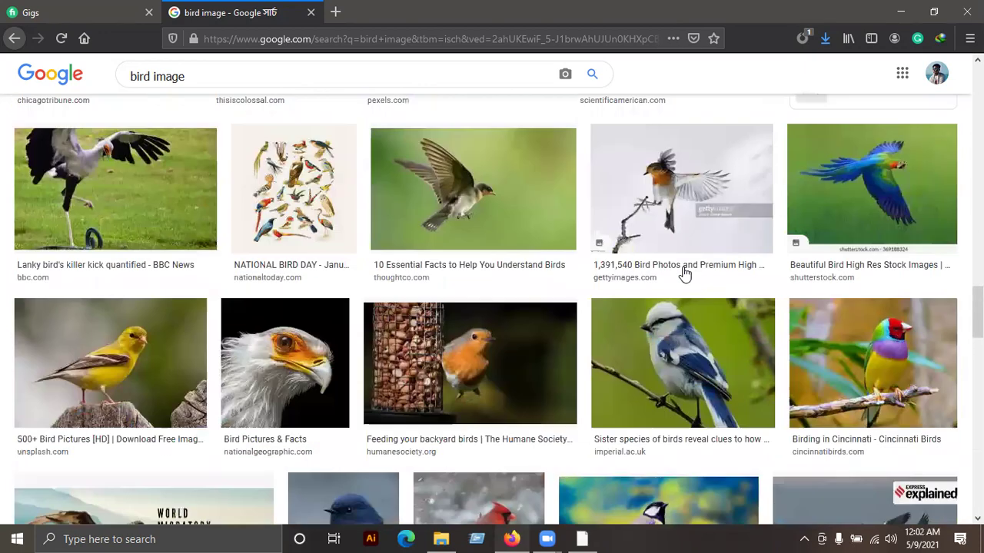
scroll(685, 274, up, 5)
scroll(684, 274, up, 5)
scroll(685, 275, up, 5)
scroll(685, 274, up, 1)
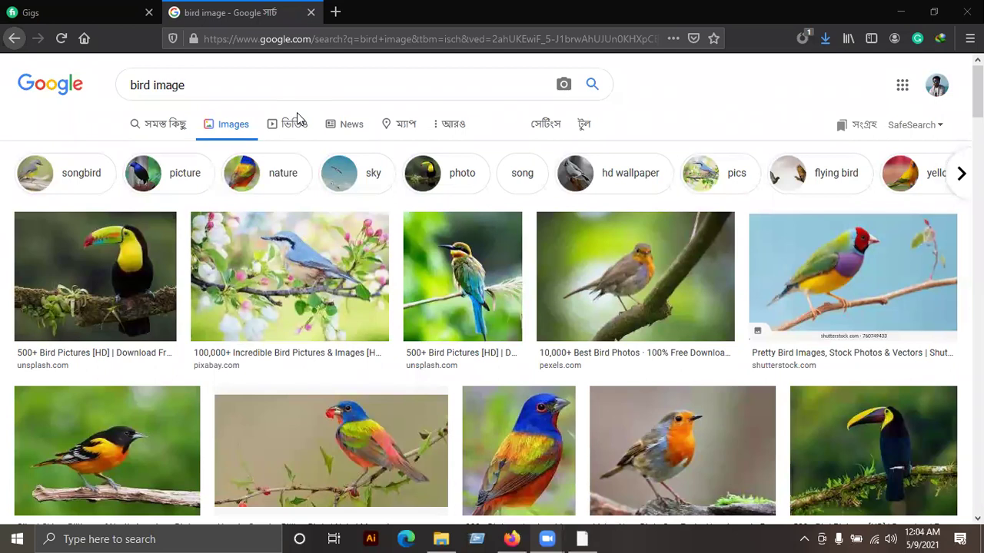
Step: Open a new tab, load YouTube from the Top Sites tile, and activate its search box
click(335, 12)
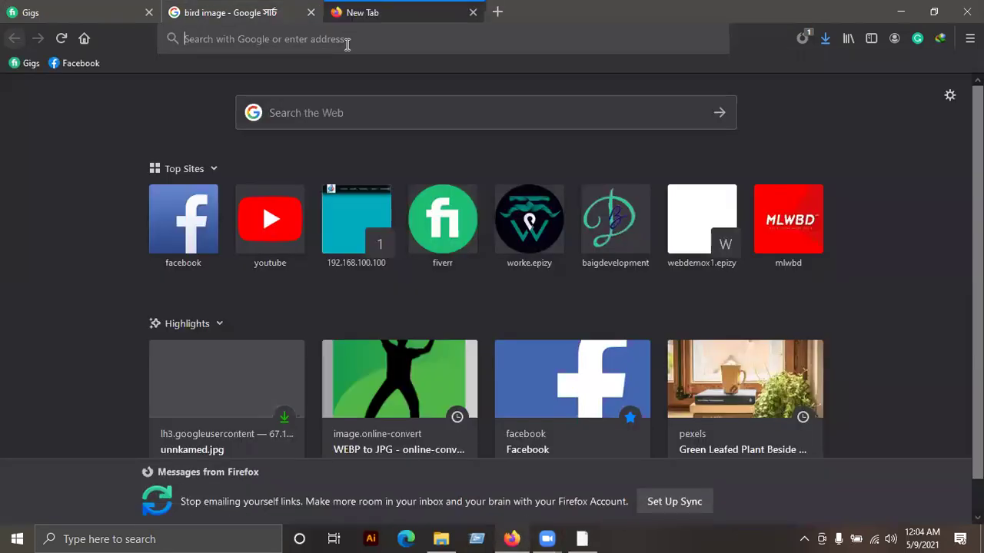
click(280, 258)
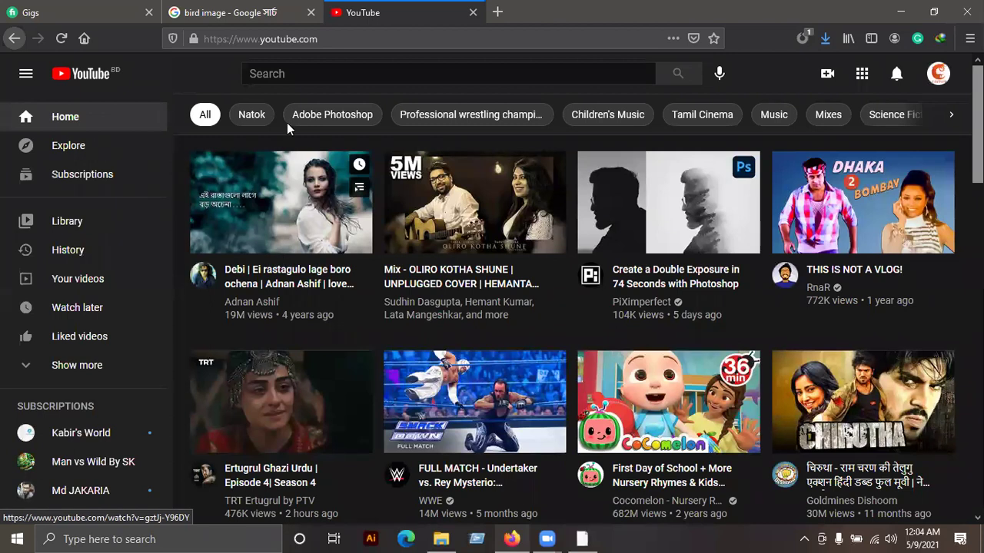
click(302, 71)
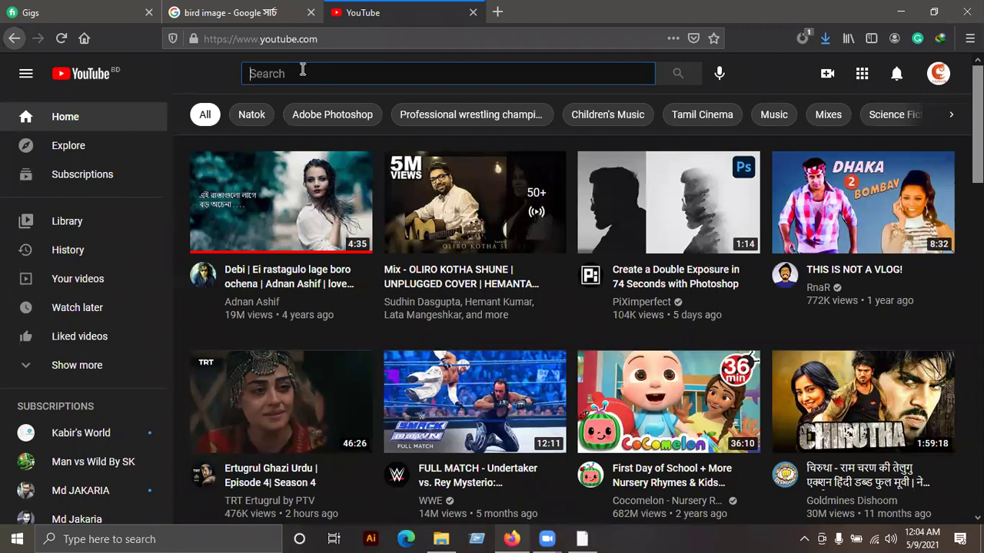
Step: Search YouTube for 'object remove in photoshop' using the suggested query
text(object )
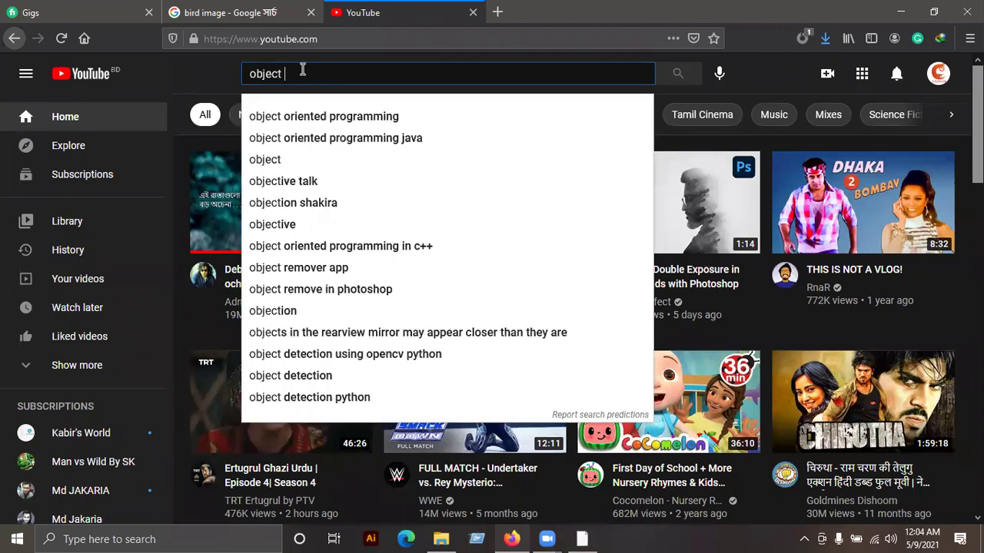
text(remove)
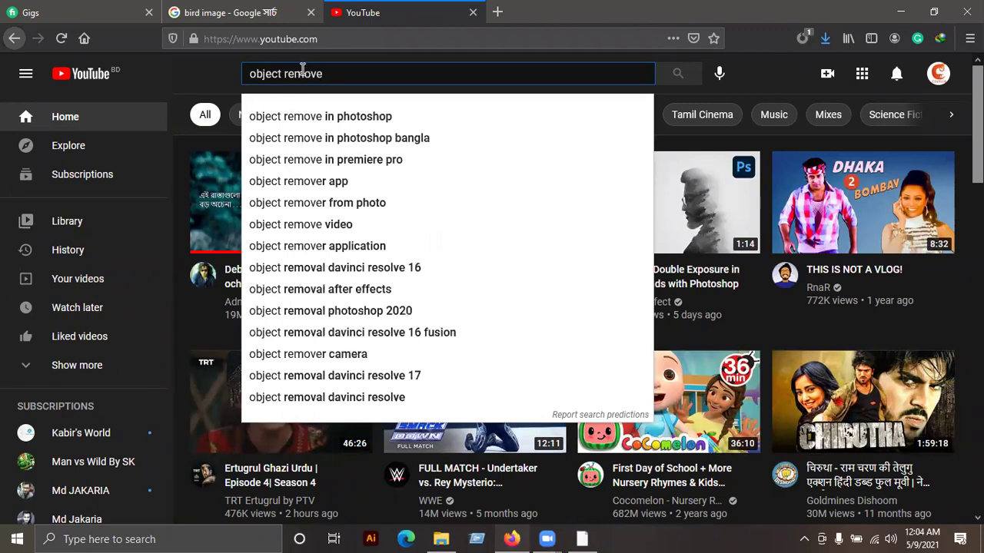
key(Down)
key(Return)
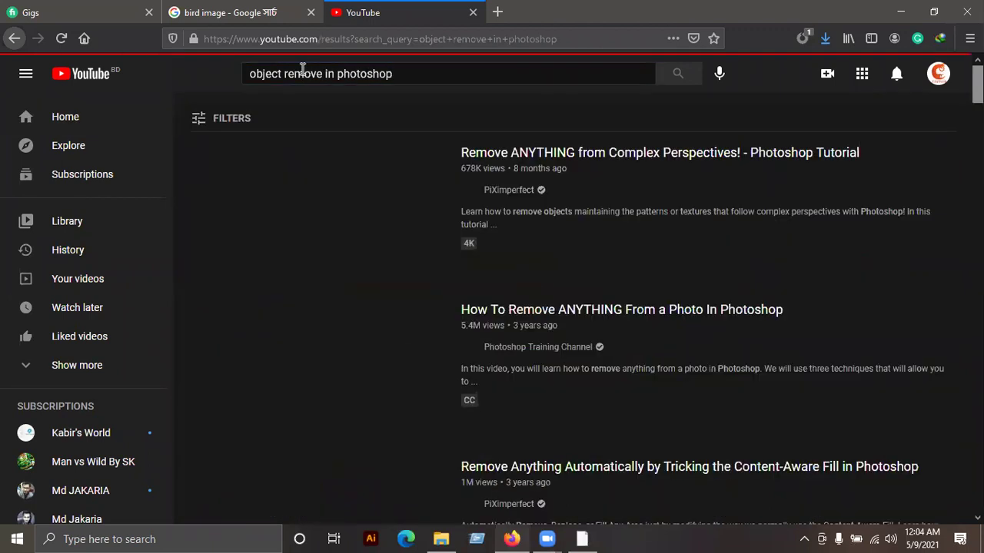
Step: Browse the tutorial results, then close the YouTube tab to return to the bird images
scroll(431, 453, down, 1)
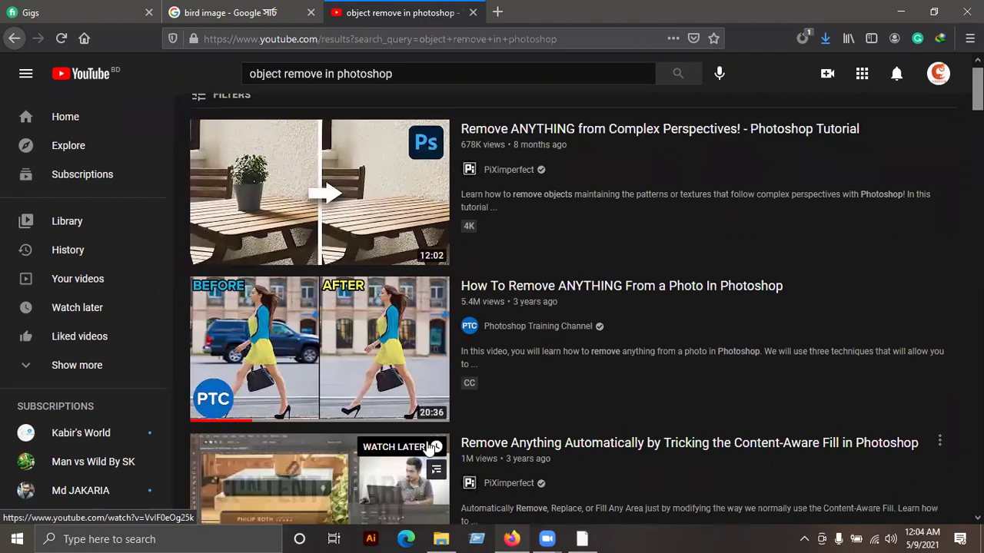
scroll(455, 262, down, 2)
scroll(453, 295, down, 3)
scroll(367, 187, down, 3)
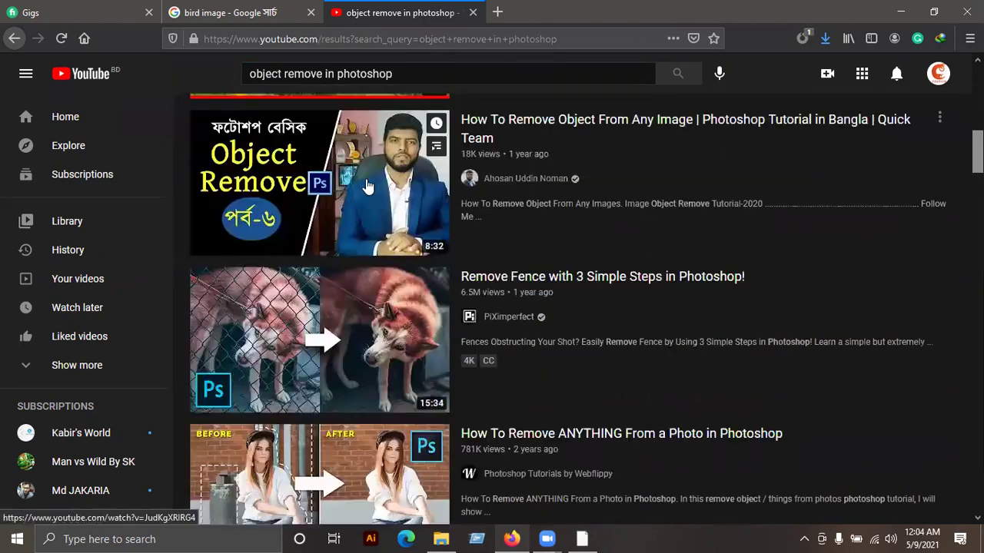
scroll(362, 200, down, 4)
scroll(342, 223, up, 3)
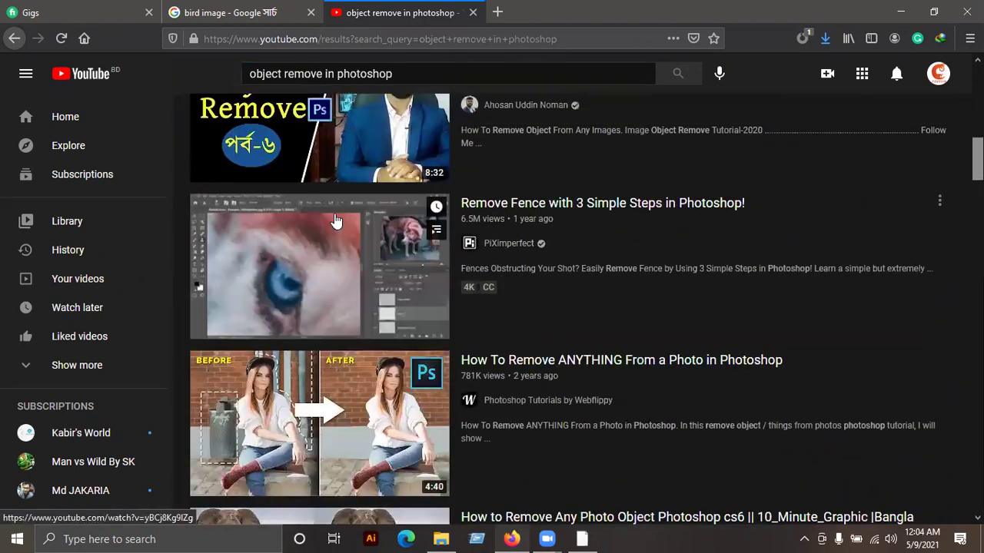
scroll(344, 323, down, 5)
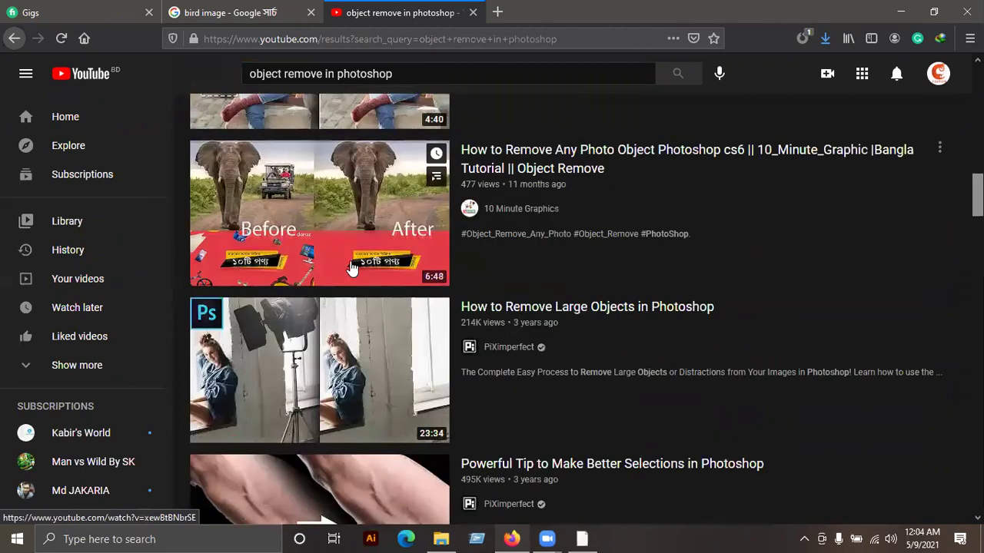
scroll(352, 268, up, 2)
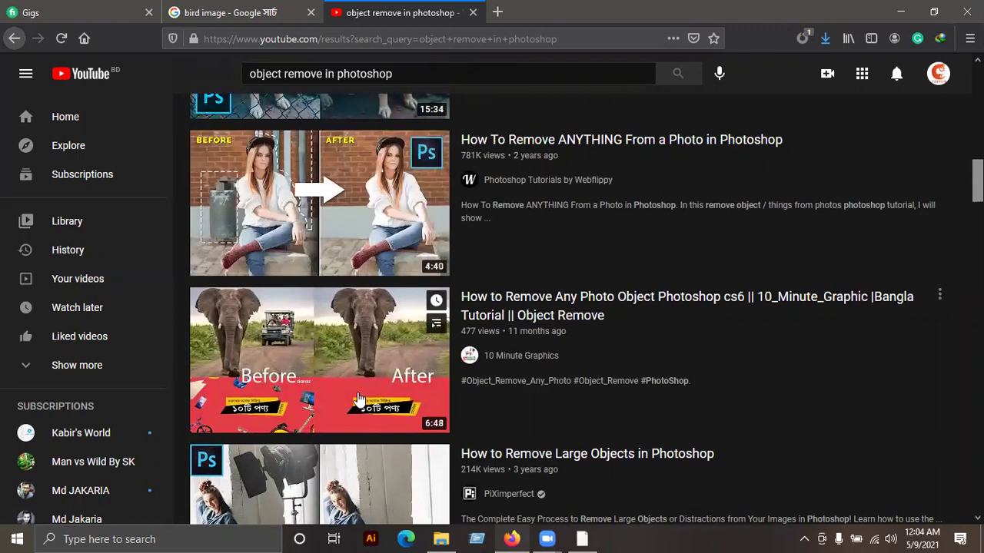
scroll(709, 358, down, 5)
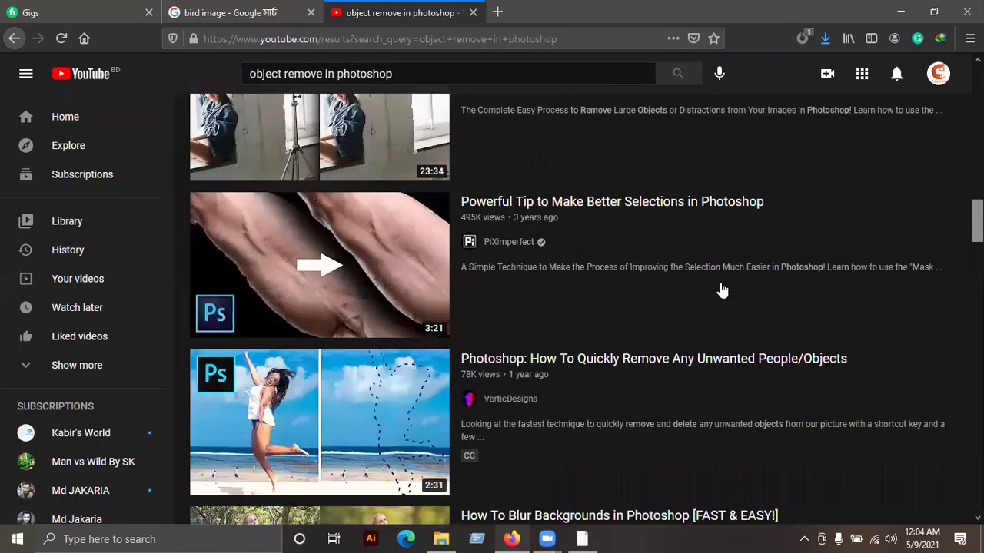
scroll(800, 378, down, 3)
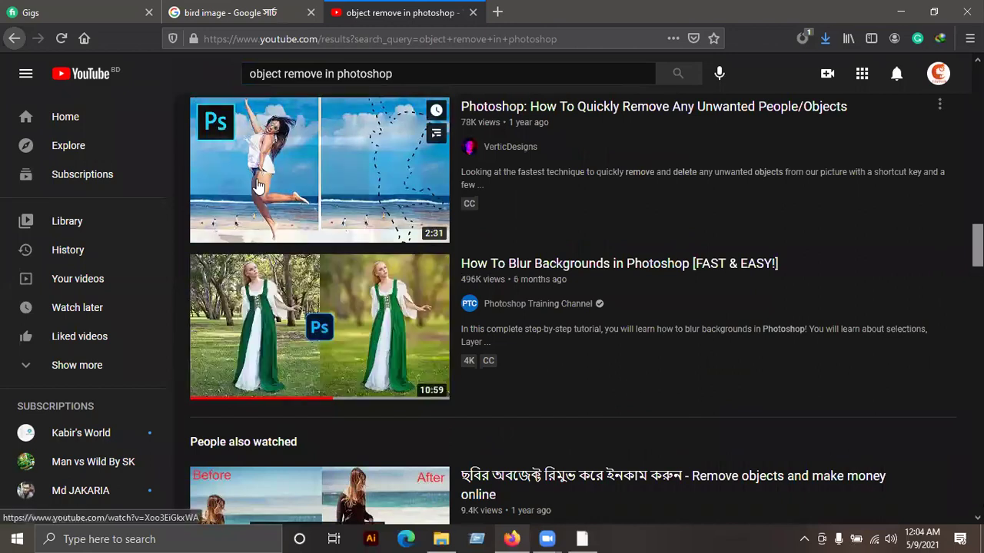
scroll(292, 388, down, 3)
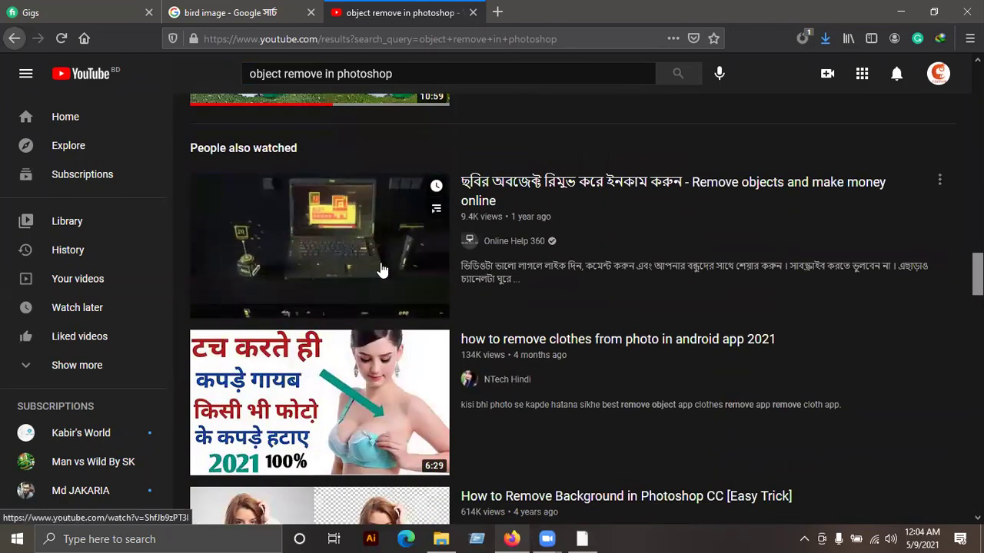
mouse_move(319, 246)
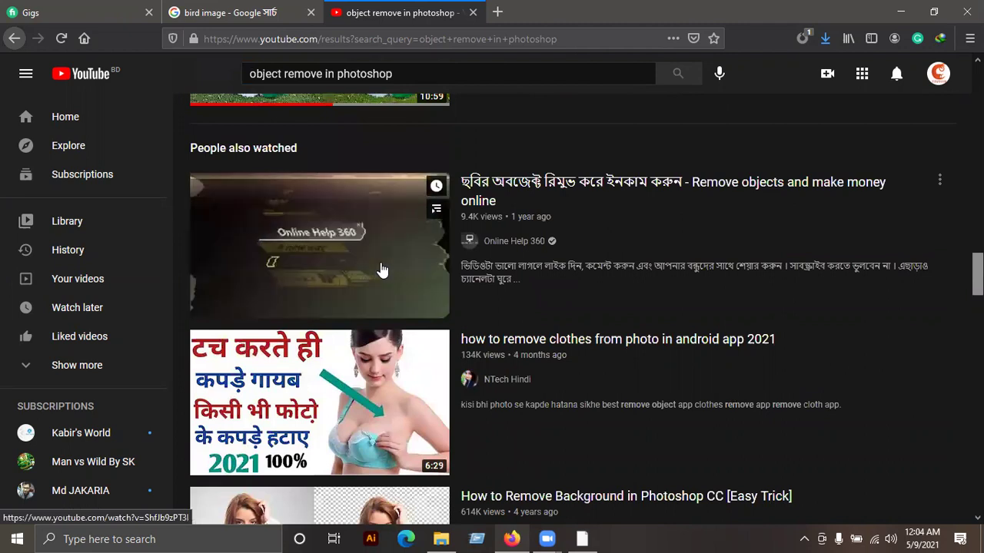
scroll(714, 310, down, 5)
scroll(717, 311, down, 3)
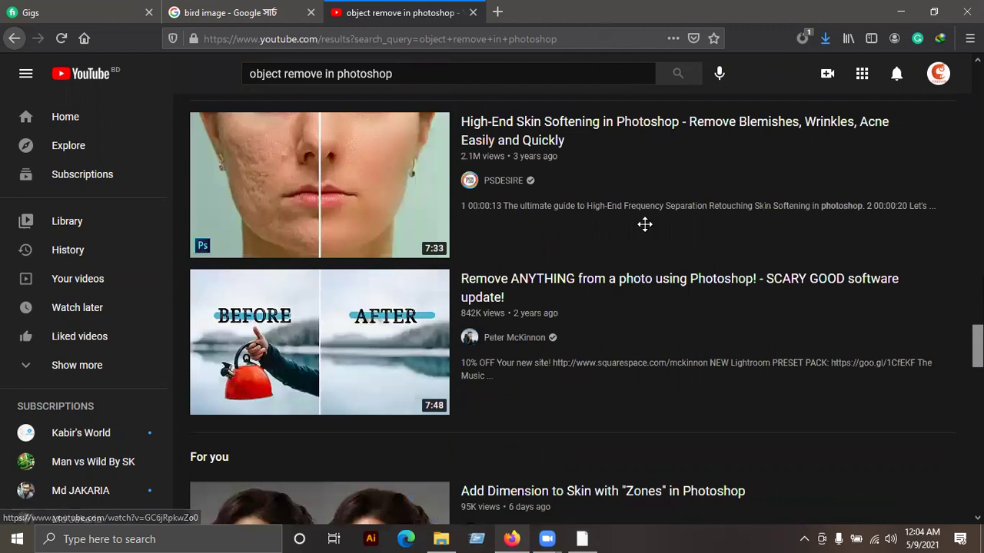
click(473, 13)
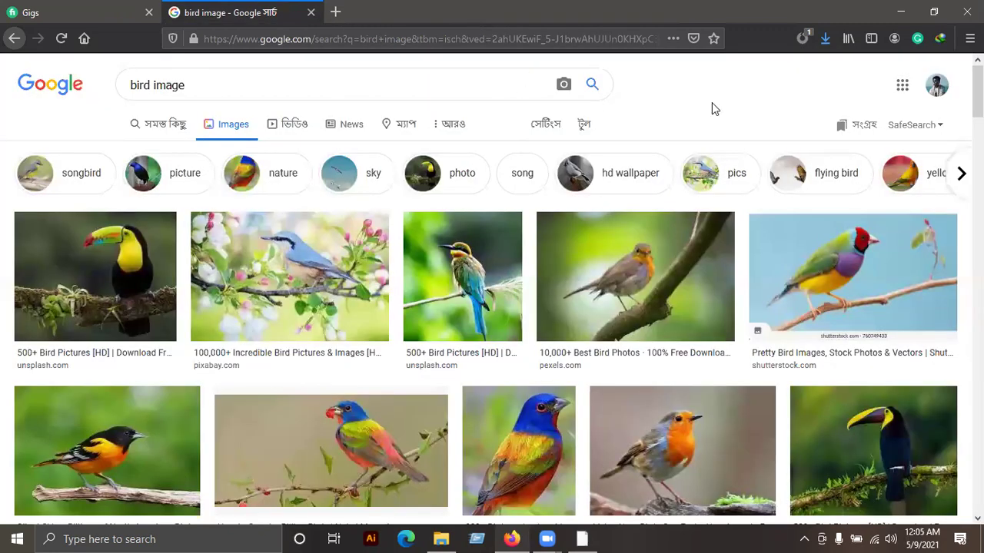